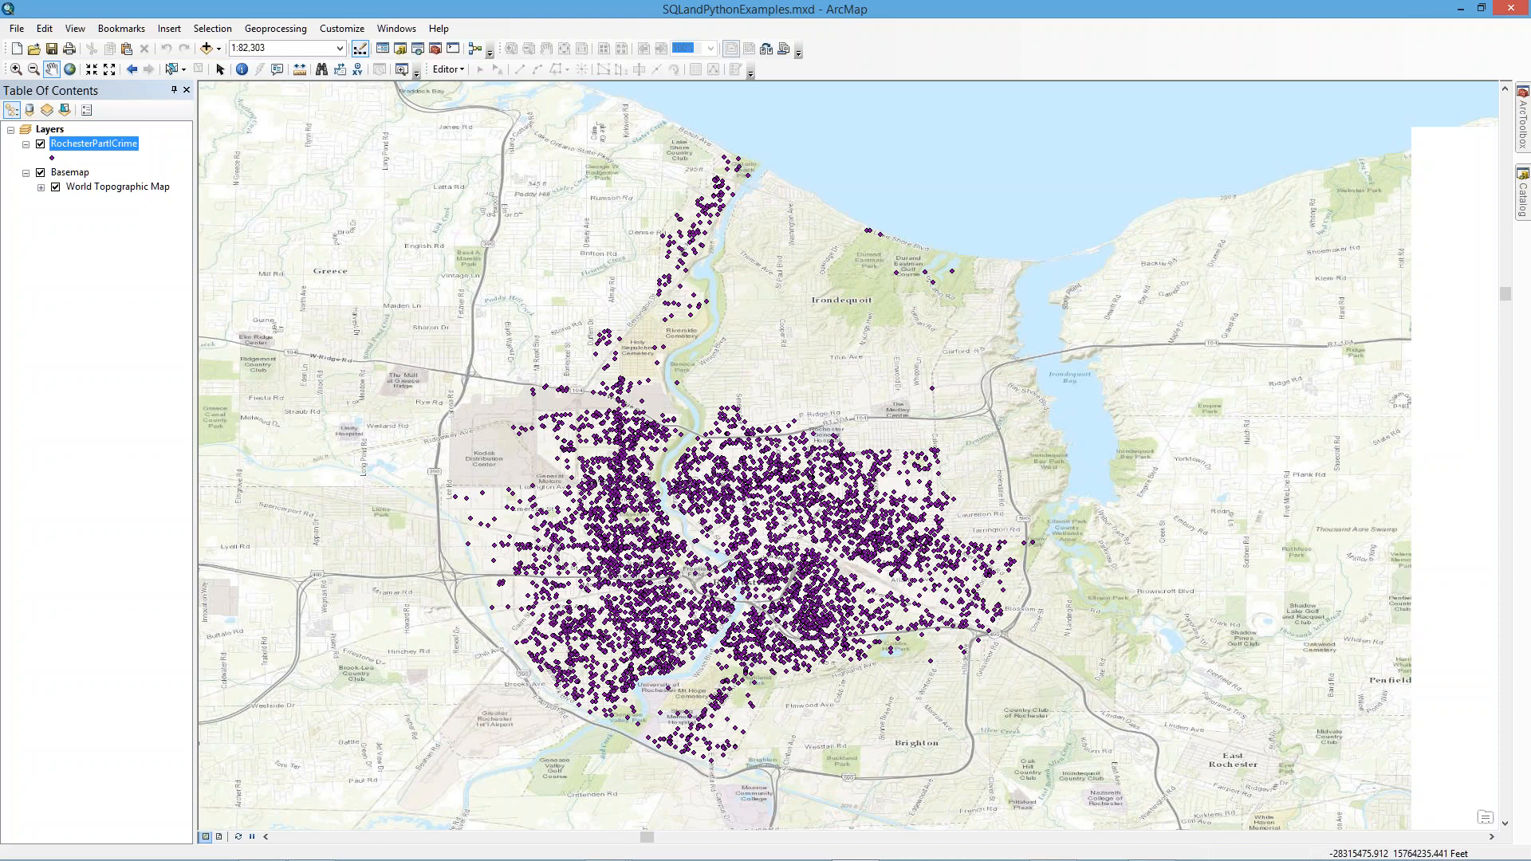
- Hide the RochesterPartICrime layer and paste a copy of it into the Layers data frame
{"action": "left_click", "coordinate": [40, 144]}
{"action": "right_click", "coordinate": [67, 150]}
{"action": "key", "text": "Escape"}
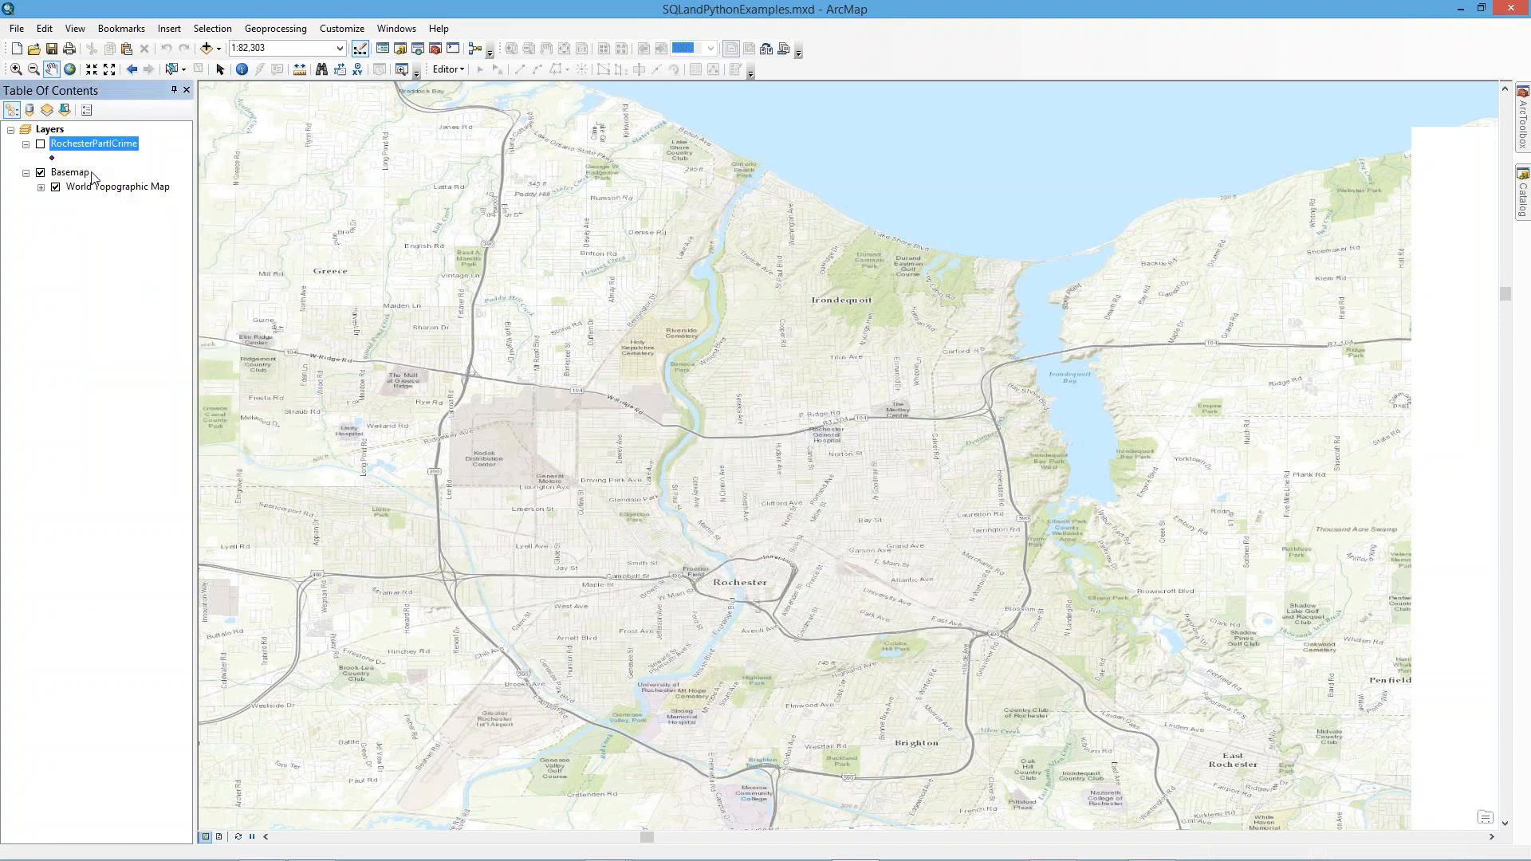
{"action": "right_click", "coordinate": [54, 130]}
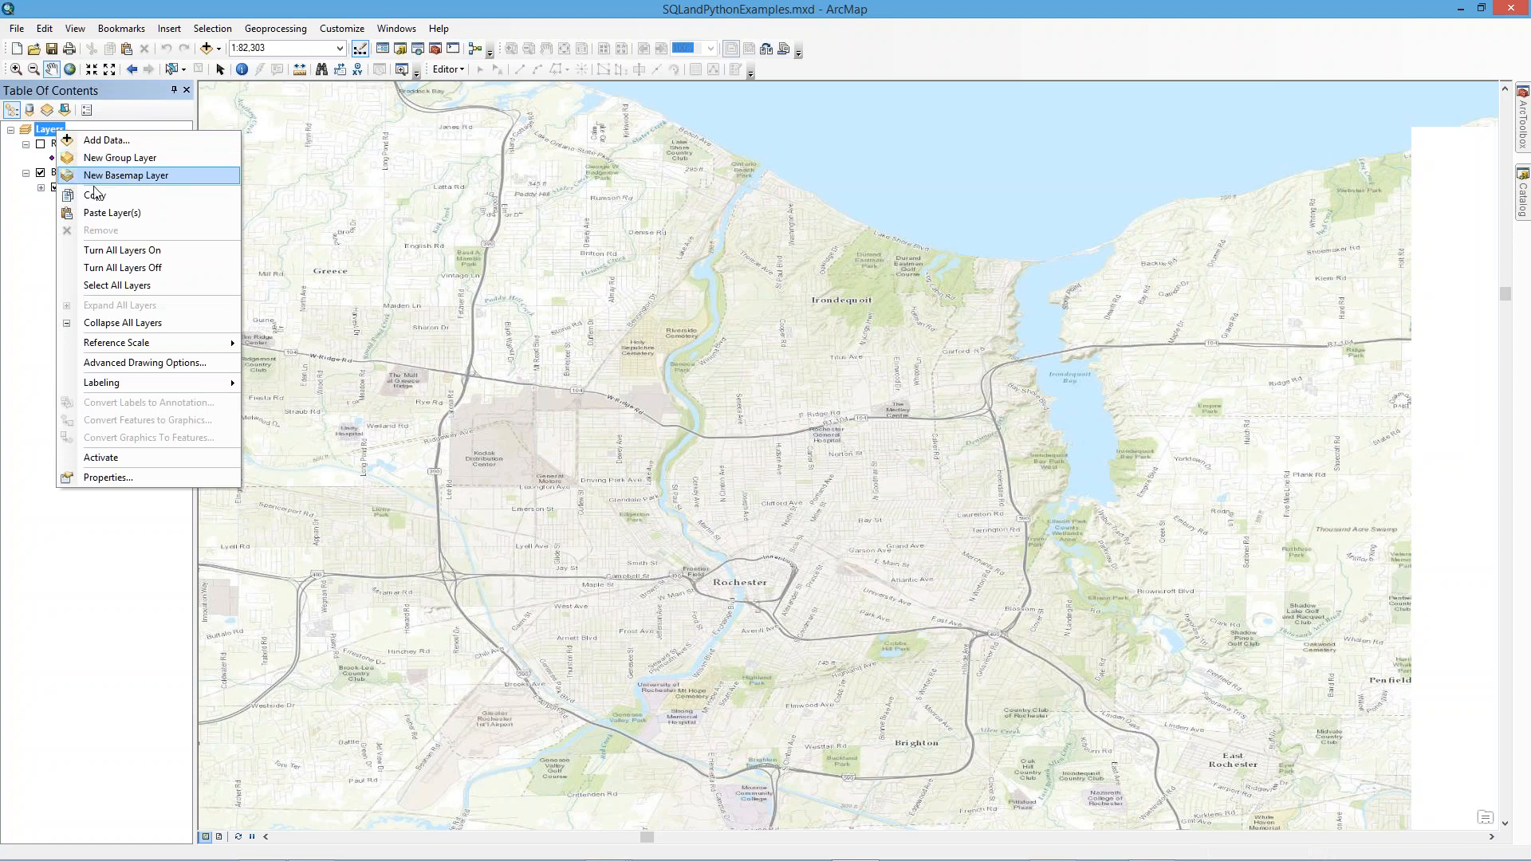
{"action": "left_click", "coordinate": [107, 213]}
- Rename the copied crime layer as Last 30 Days and turn on its display
{"action": "left_click", "coordinate": [100, 150]}
{"action": "type", "text": "Last 30 Days"}
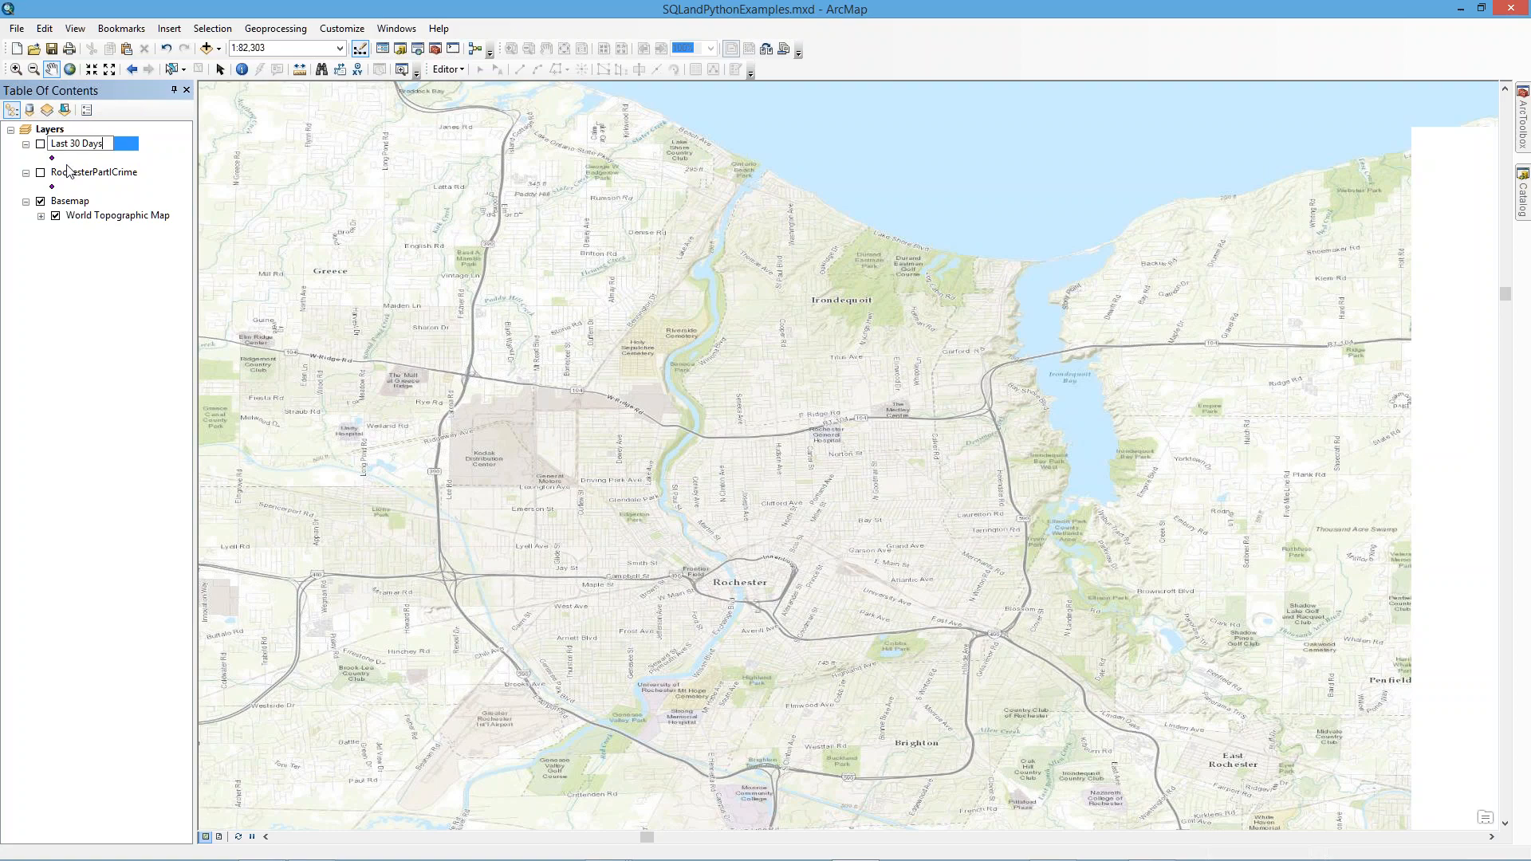
{"action": "key", "text": "Return"}
{"action": "left_click", "coordinate": [39, 145]}
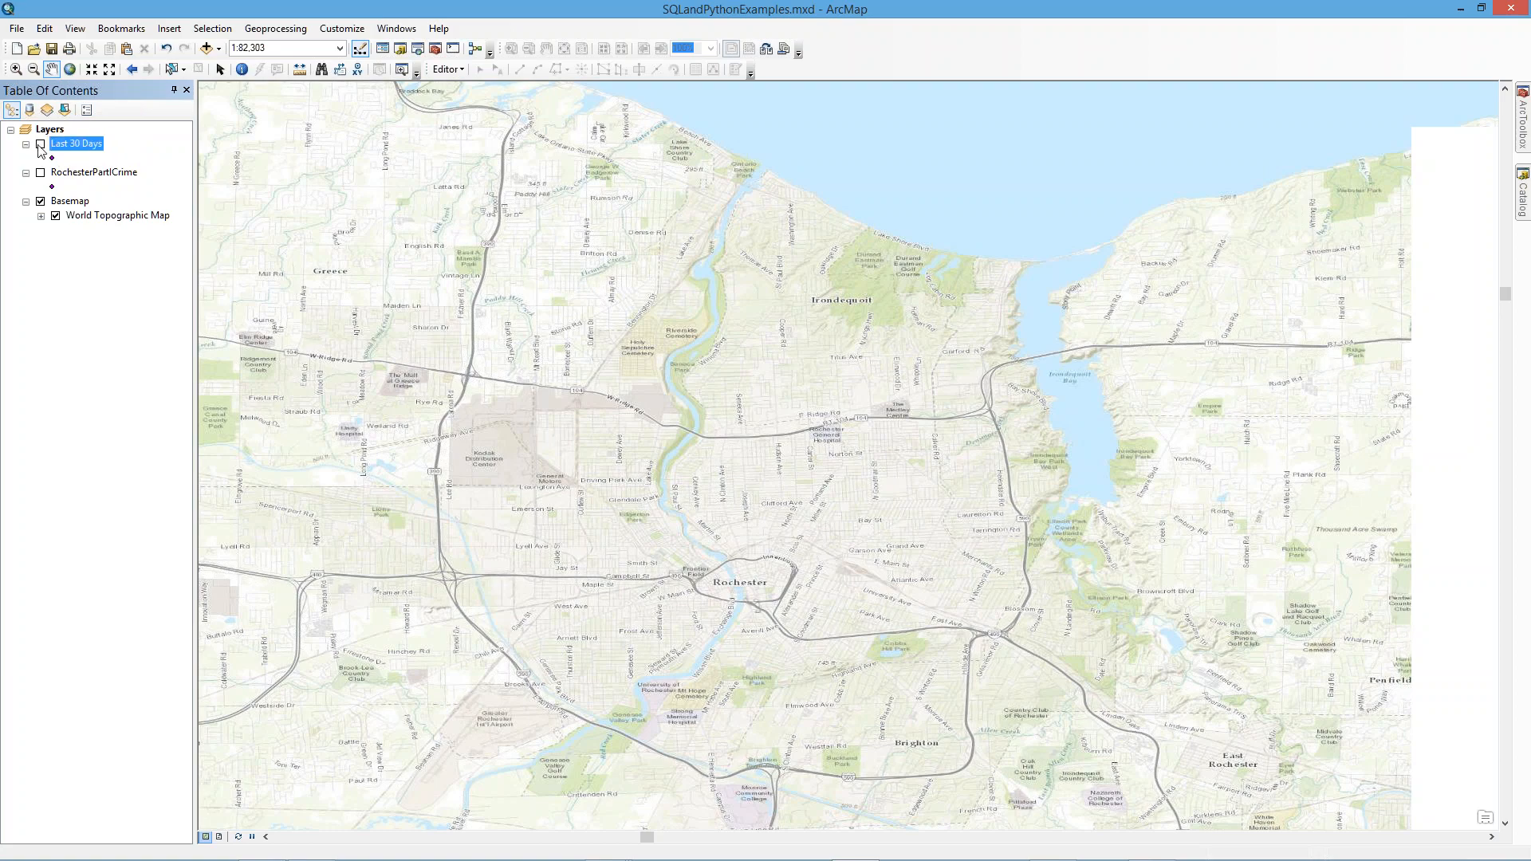
- Build a definition query for the Last 30 Days layer reading IncidentDateTime >= CURRENT_DATE-30
{"action": "right_click", "coordinate": [91, 149]}
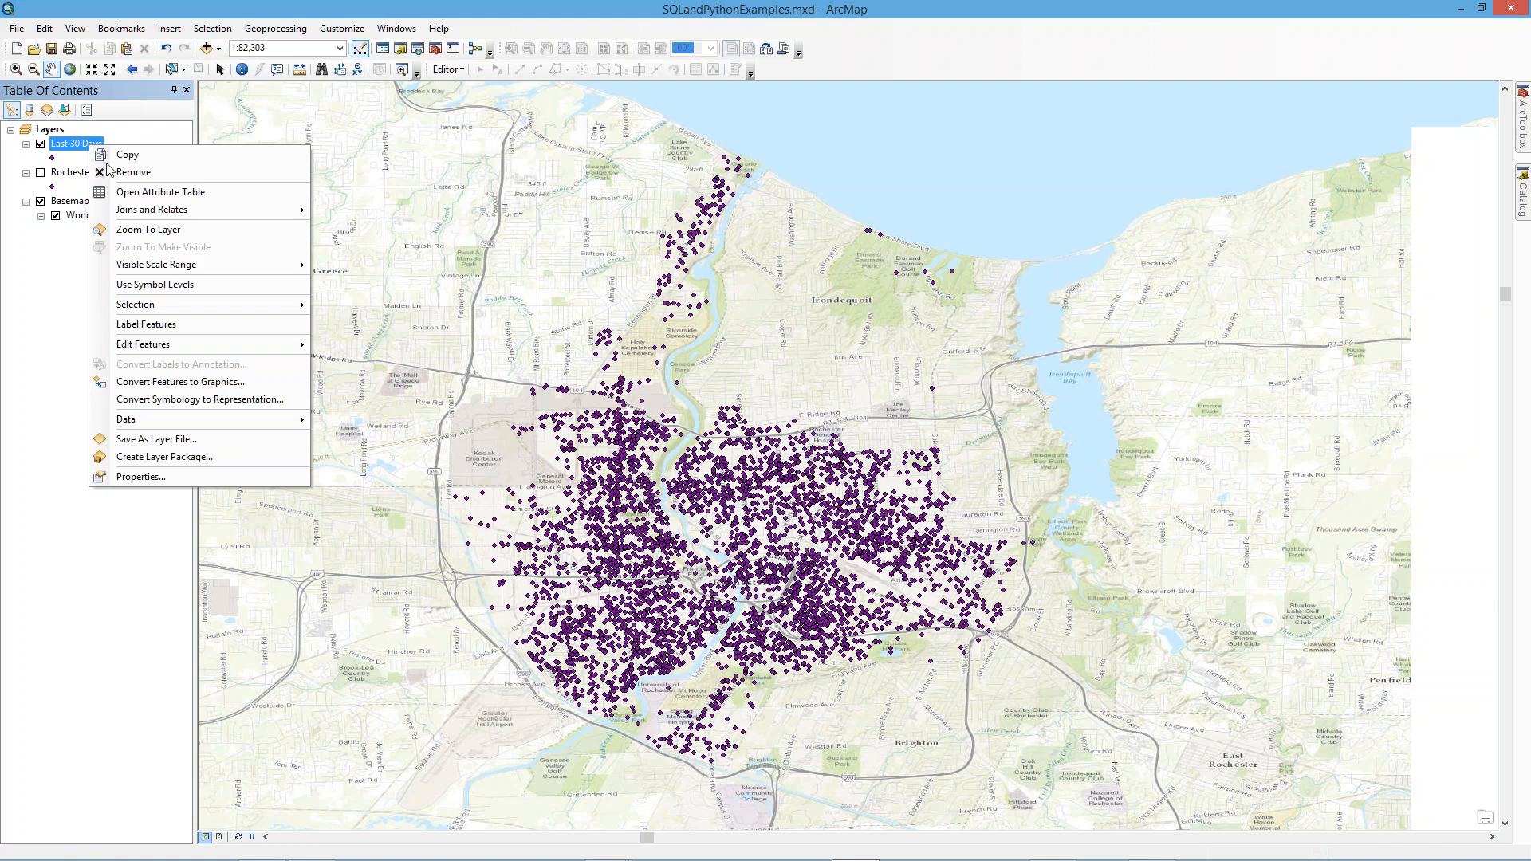
{"action": "left_click", "coordinate": [138, 477]}
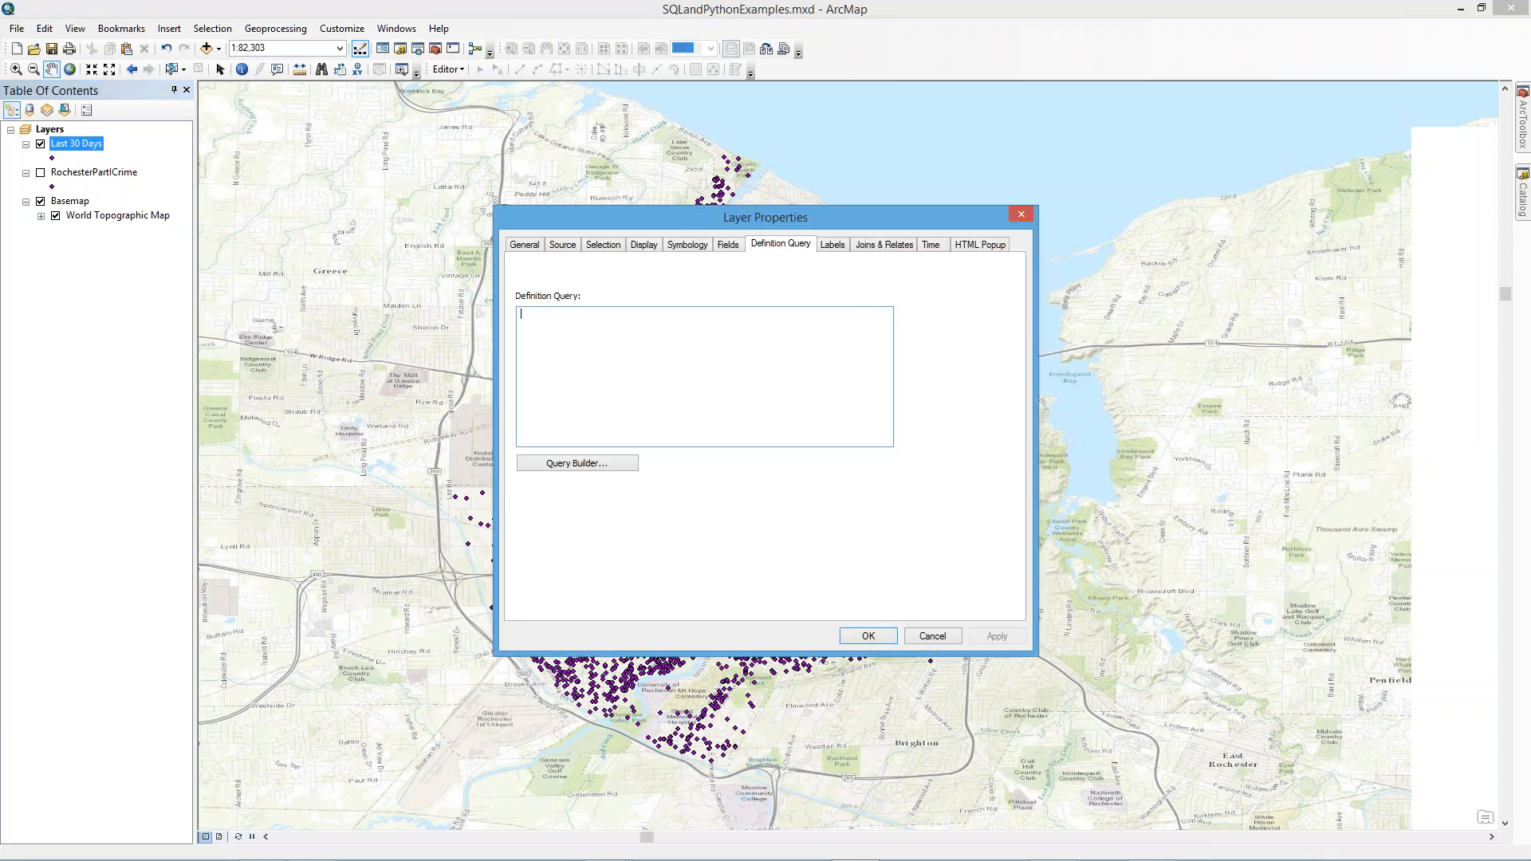
{"action": "left_click", "coordinate": [606, 470]}
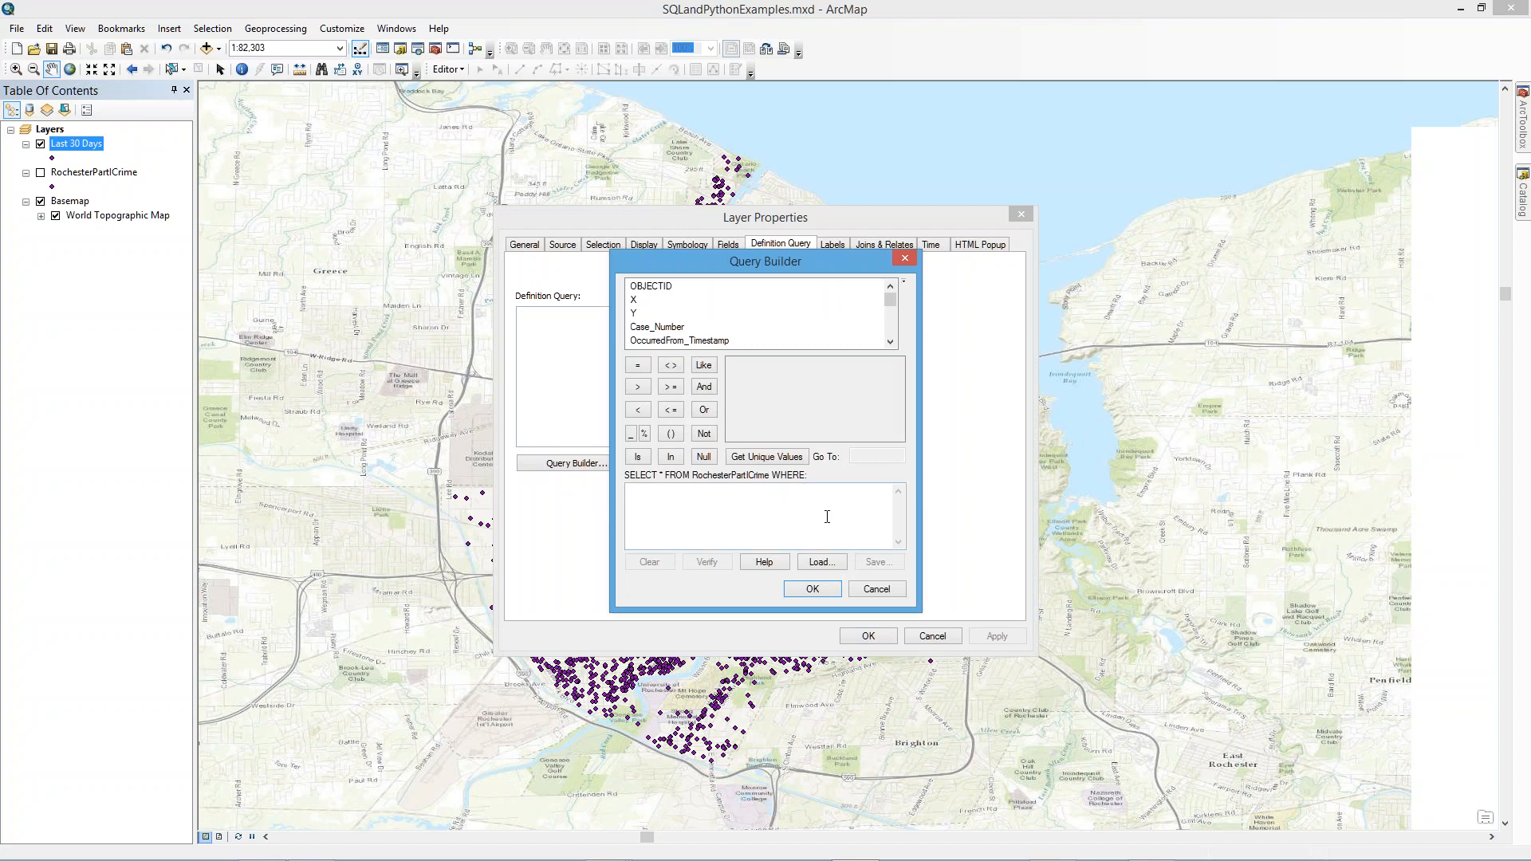
{"action": "left_click_drag", "start_coordinate": [890, 301], "coordinate": [896, 338]}
{"action": "left_click", "coordinate": [666, 341]}
{"action": "double_click", "coordinate": [666, 341]}
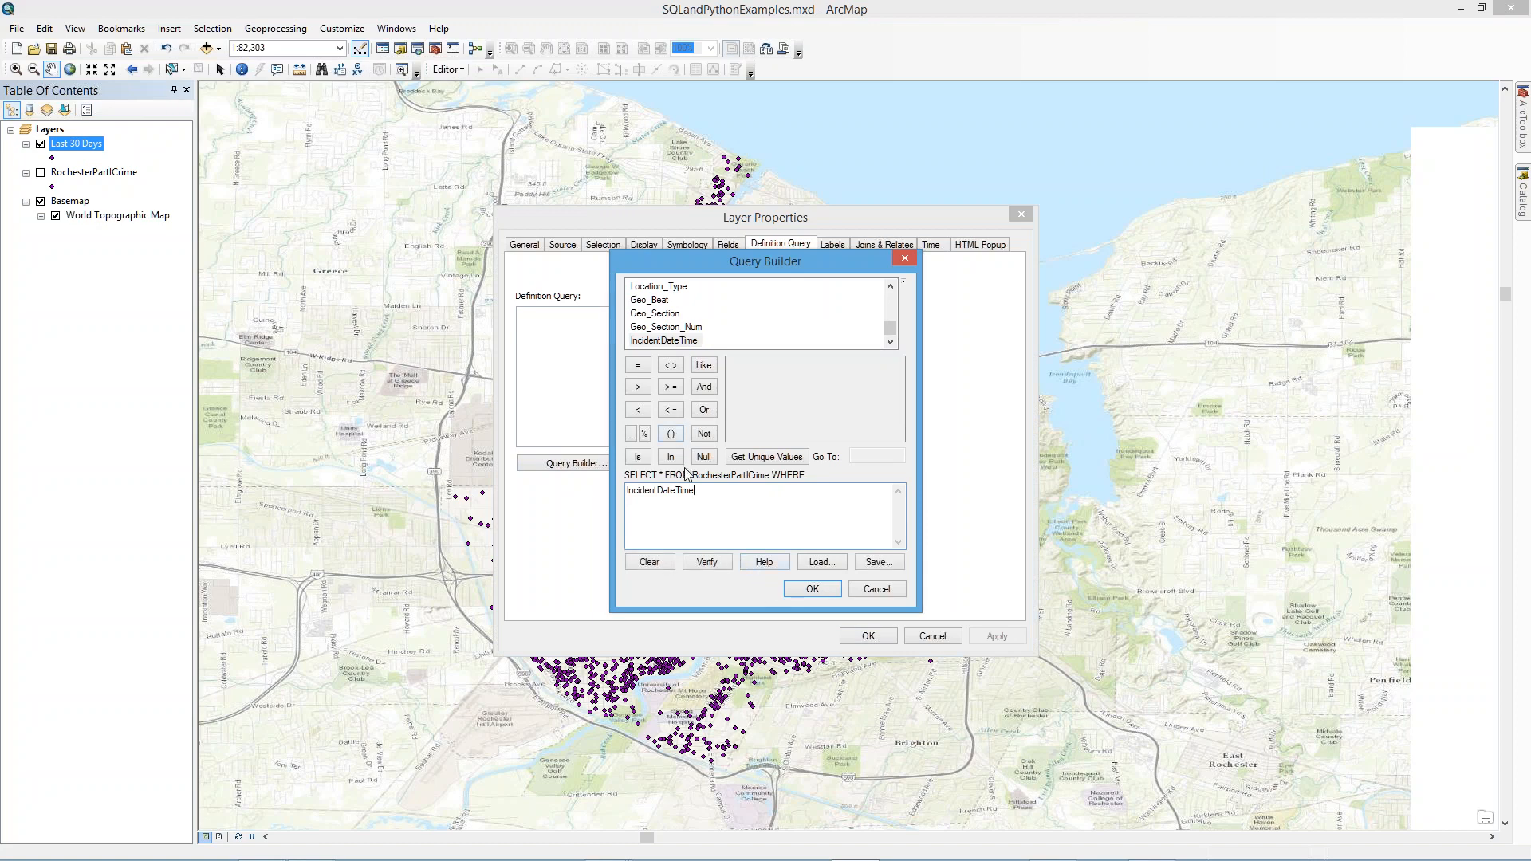
{"action": "left_click", "coordinate": [670, 387]}
{"action": "type", "text": "CURRENT_DATE-30"}
- Verify the query expression and apply it to the Last 30 Days layer
{"action": "left_click", "coordinate": [707, 562]}
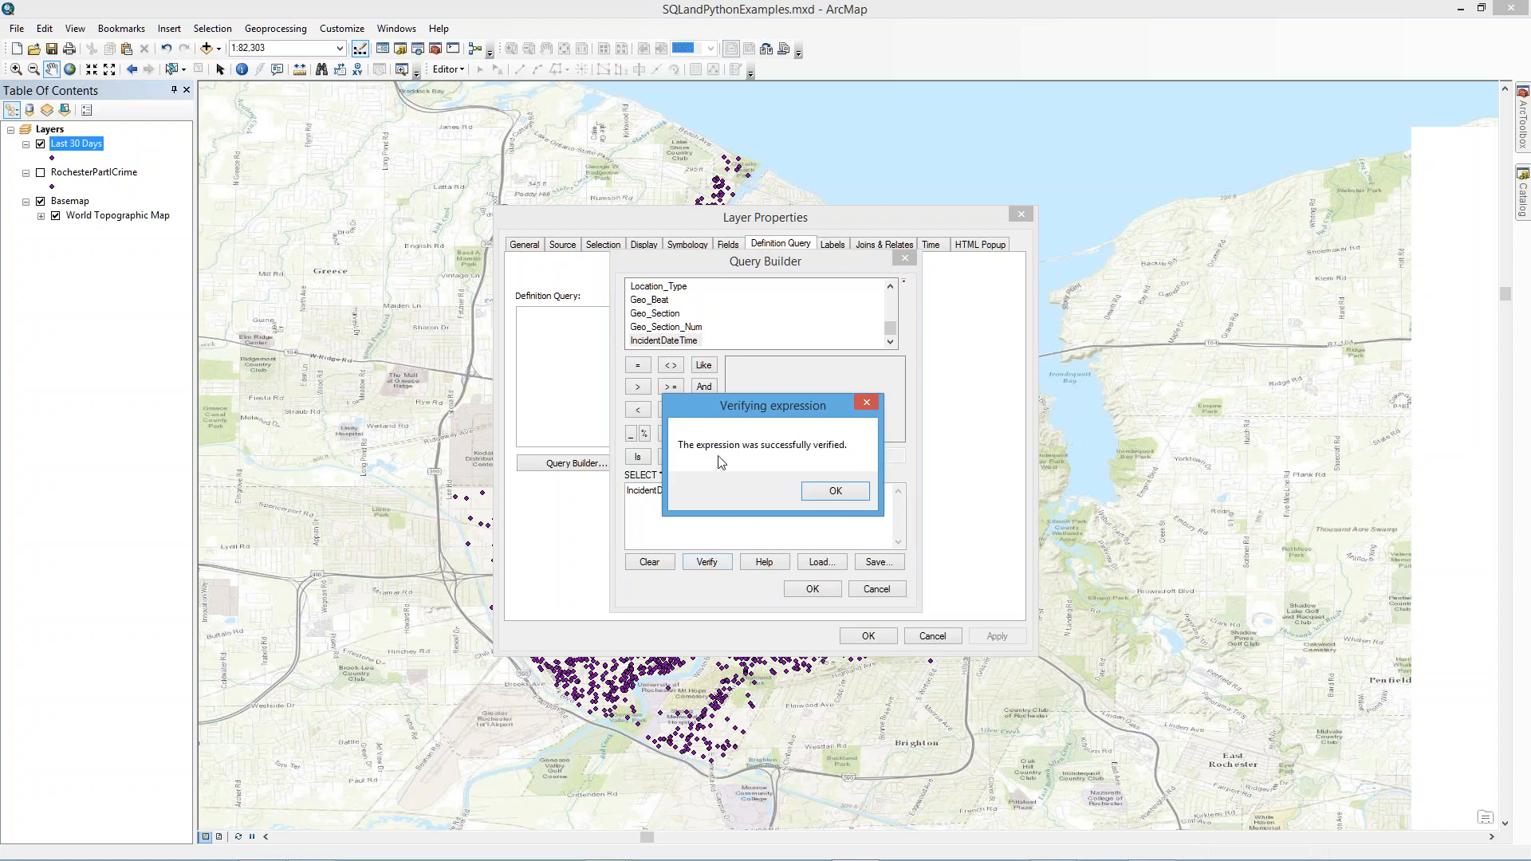
{"action": "left_click", "coordinate": [834, 491]}
{"action": "left_click", "coordinate": [830, 590]}
{"action": "left_click", "coordinate": [995, 638]}
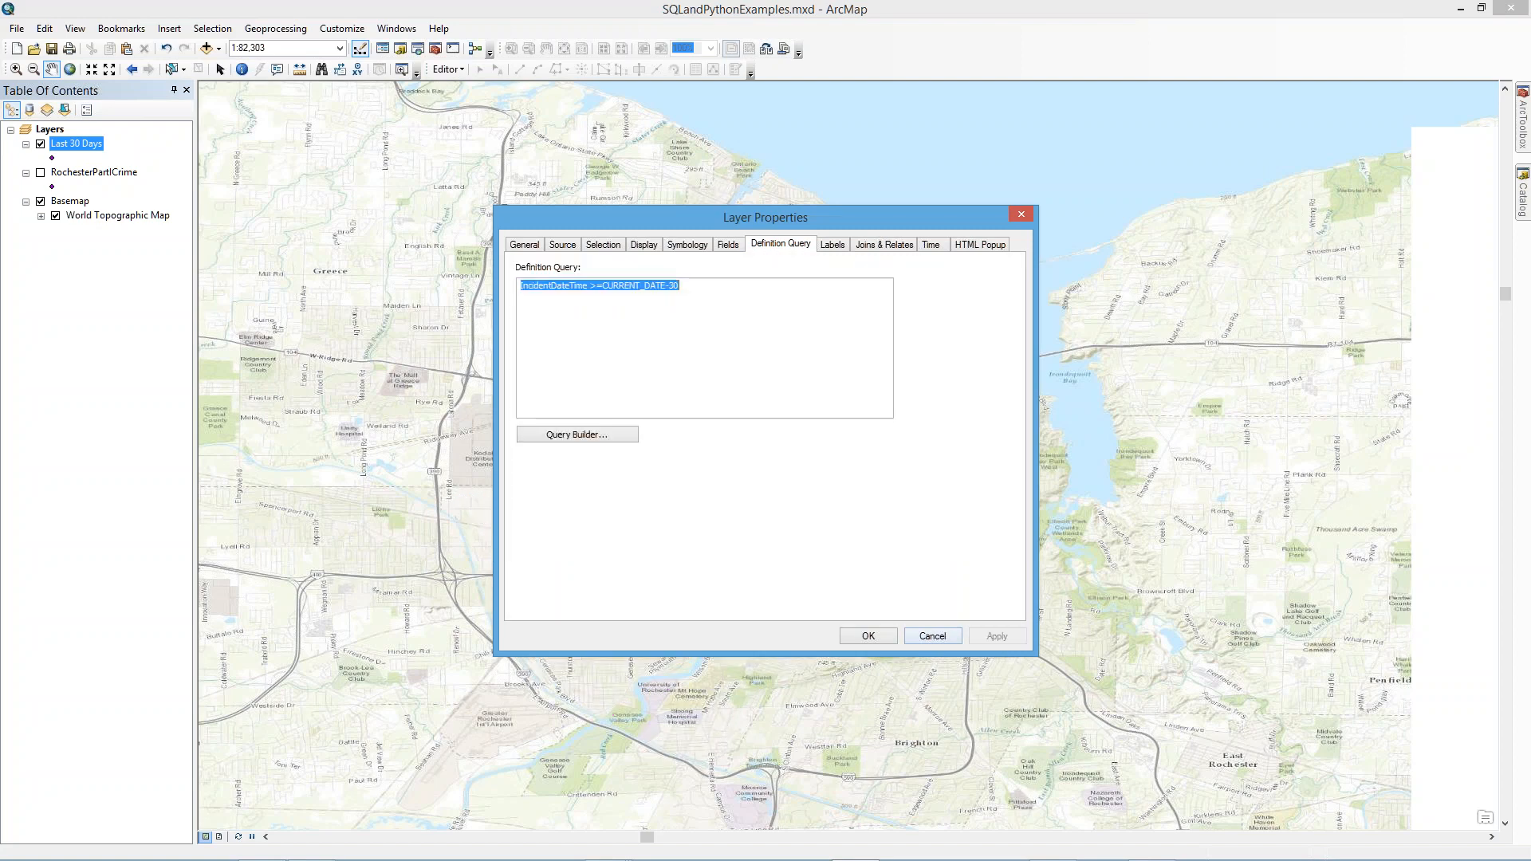
{"action": "left_click", "coordinate": [868, 638]}
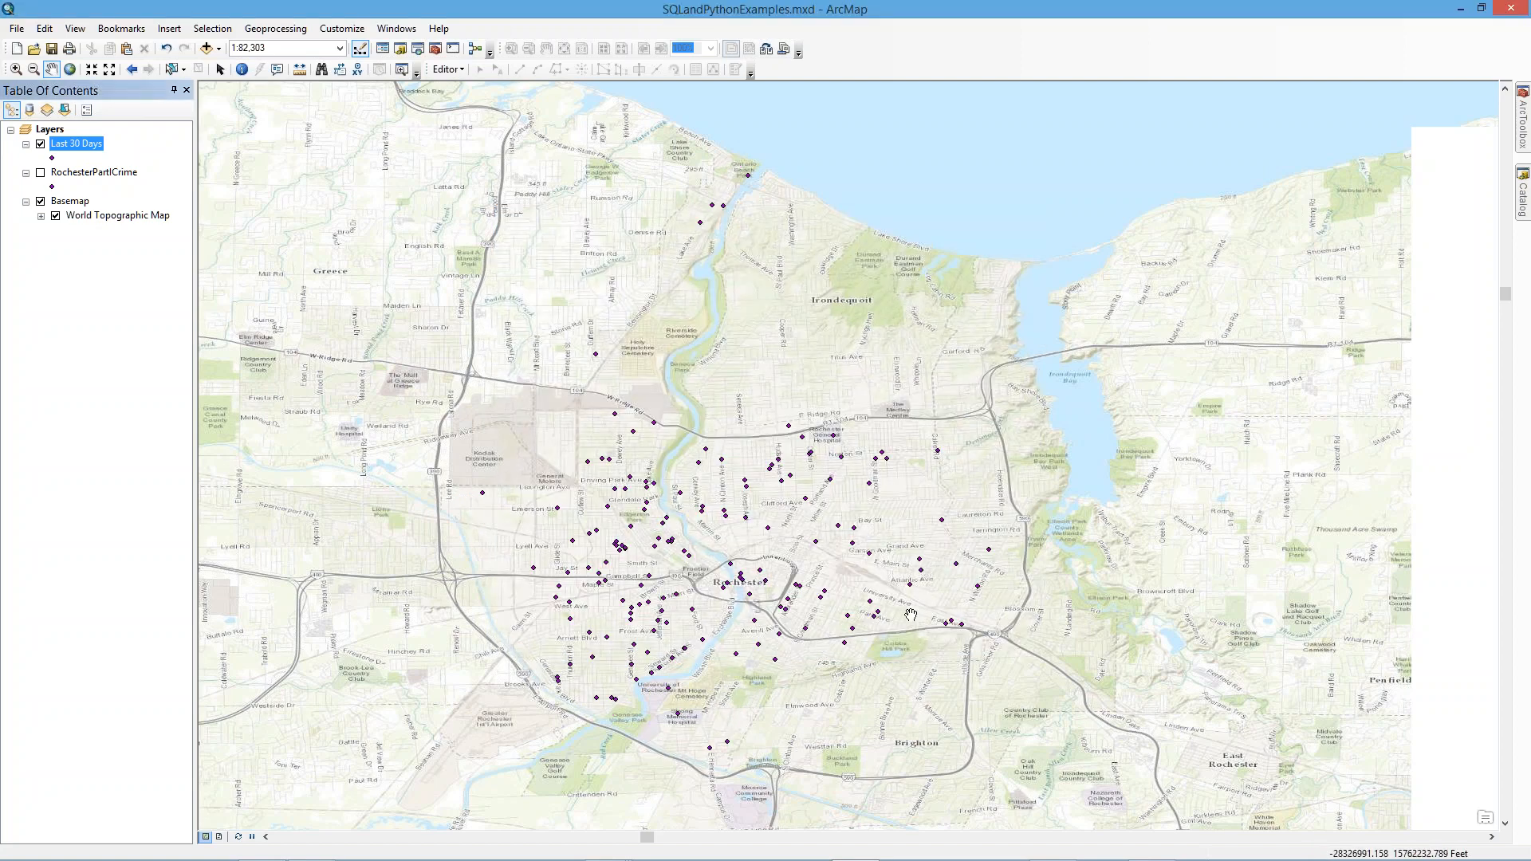
- Review the IncidentDateTime values in the Last 30 Days attribute table, and close the table
{"action": "right_click", "coordinate": [76, 148]}
{"action": "left_click", "coordinate": [120, 188]}
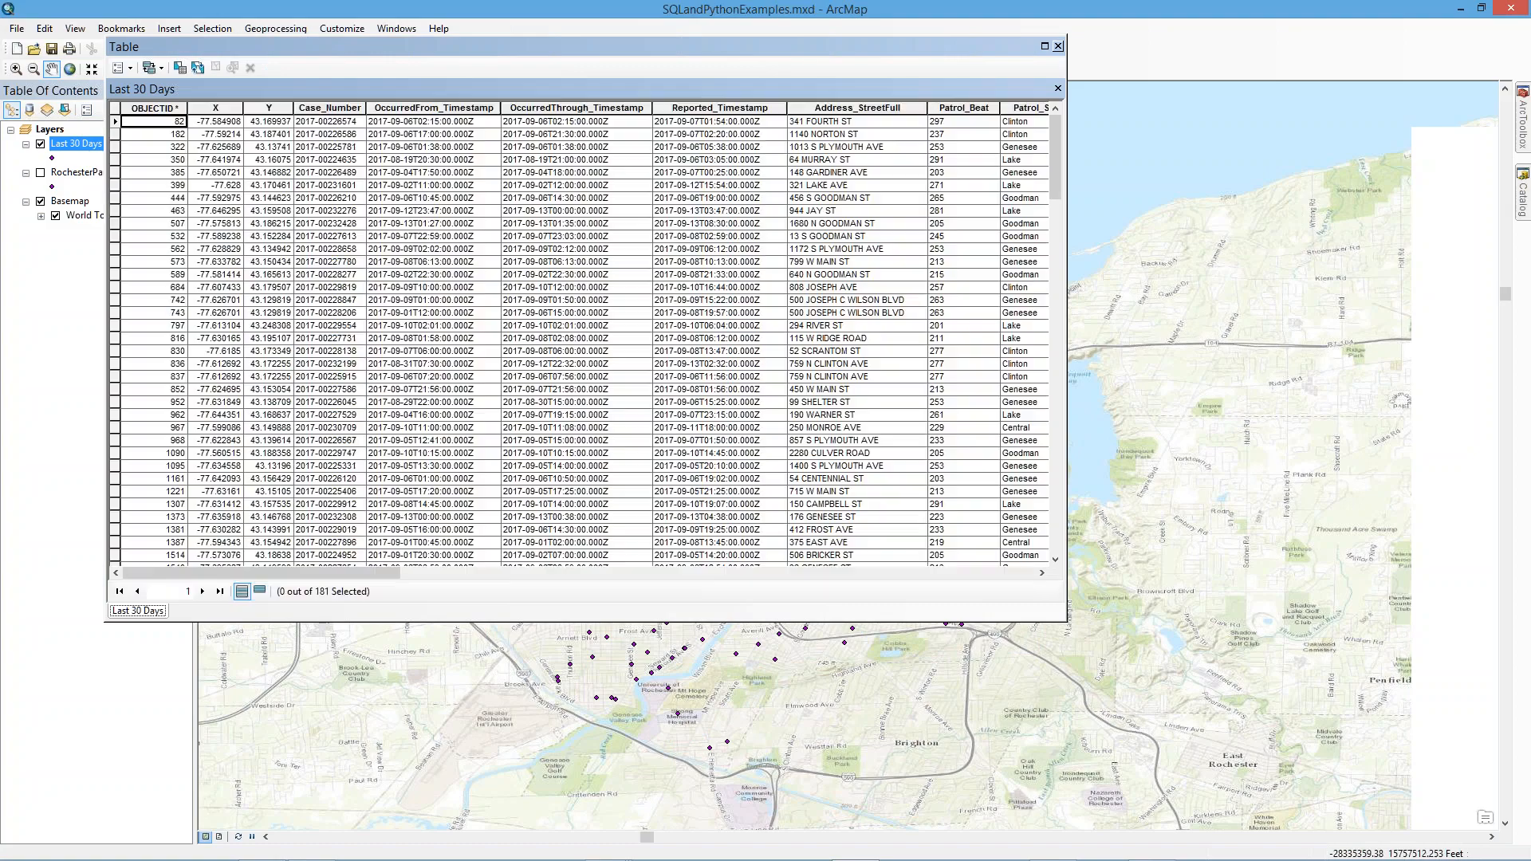
{"action": "left_click_drag", "start_coordinate": [601, 575], "coordinate": [1041, 576]}
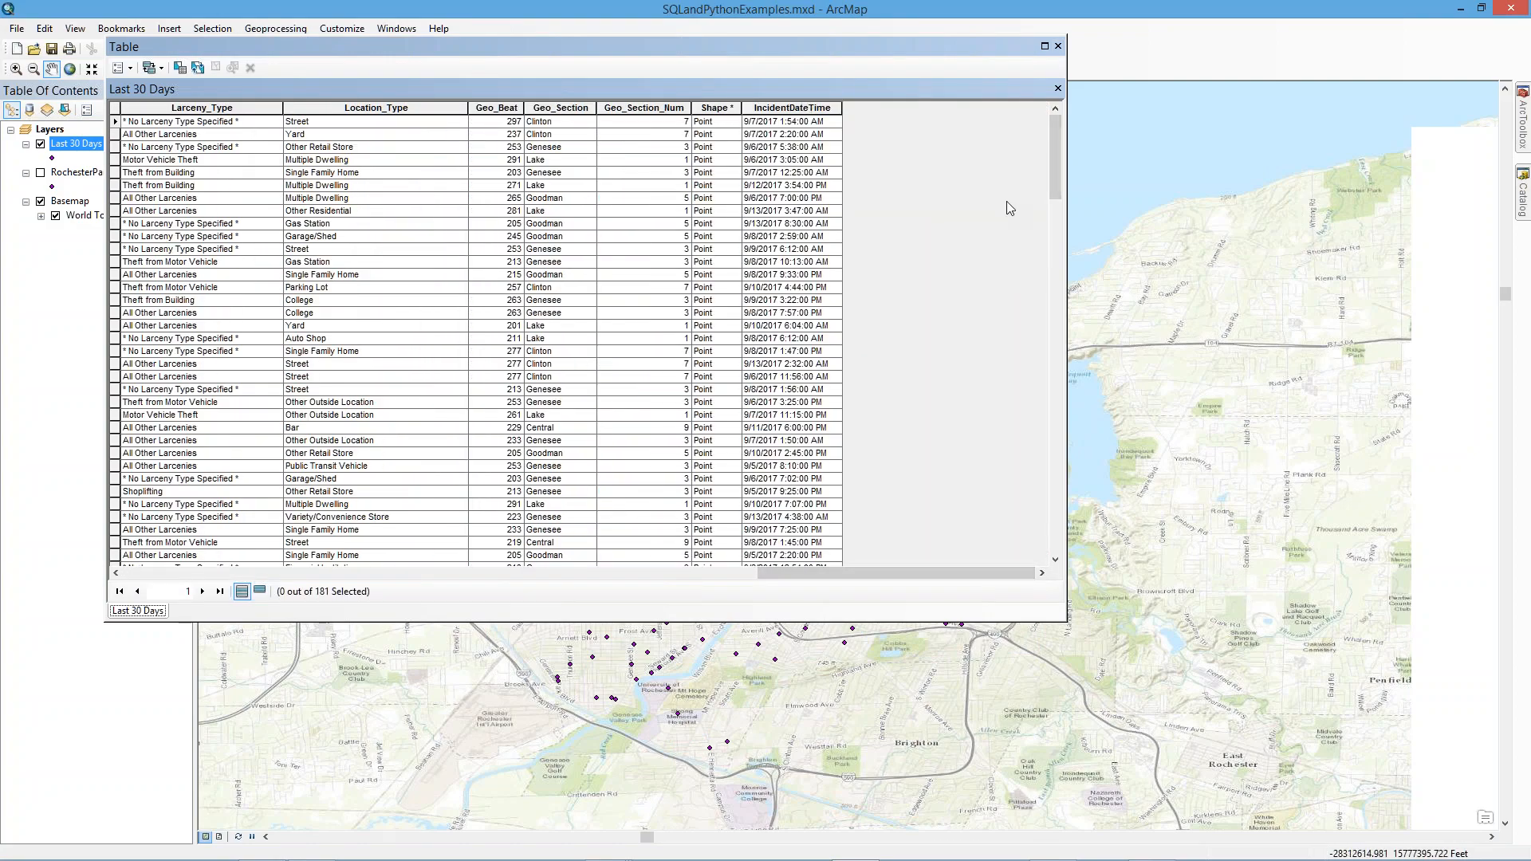
{"action": "left_click_drag", "start_coordinate": [1051, 181], "coordinate": [1027, 118]}
{"action": "left_click", "coordinate": [1059, 47]}
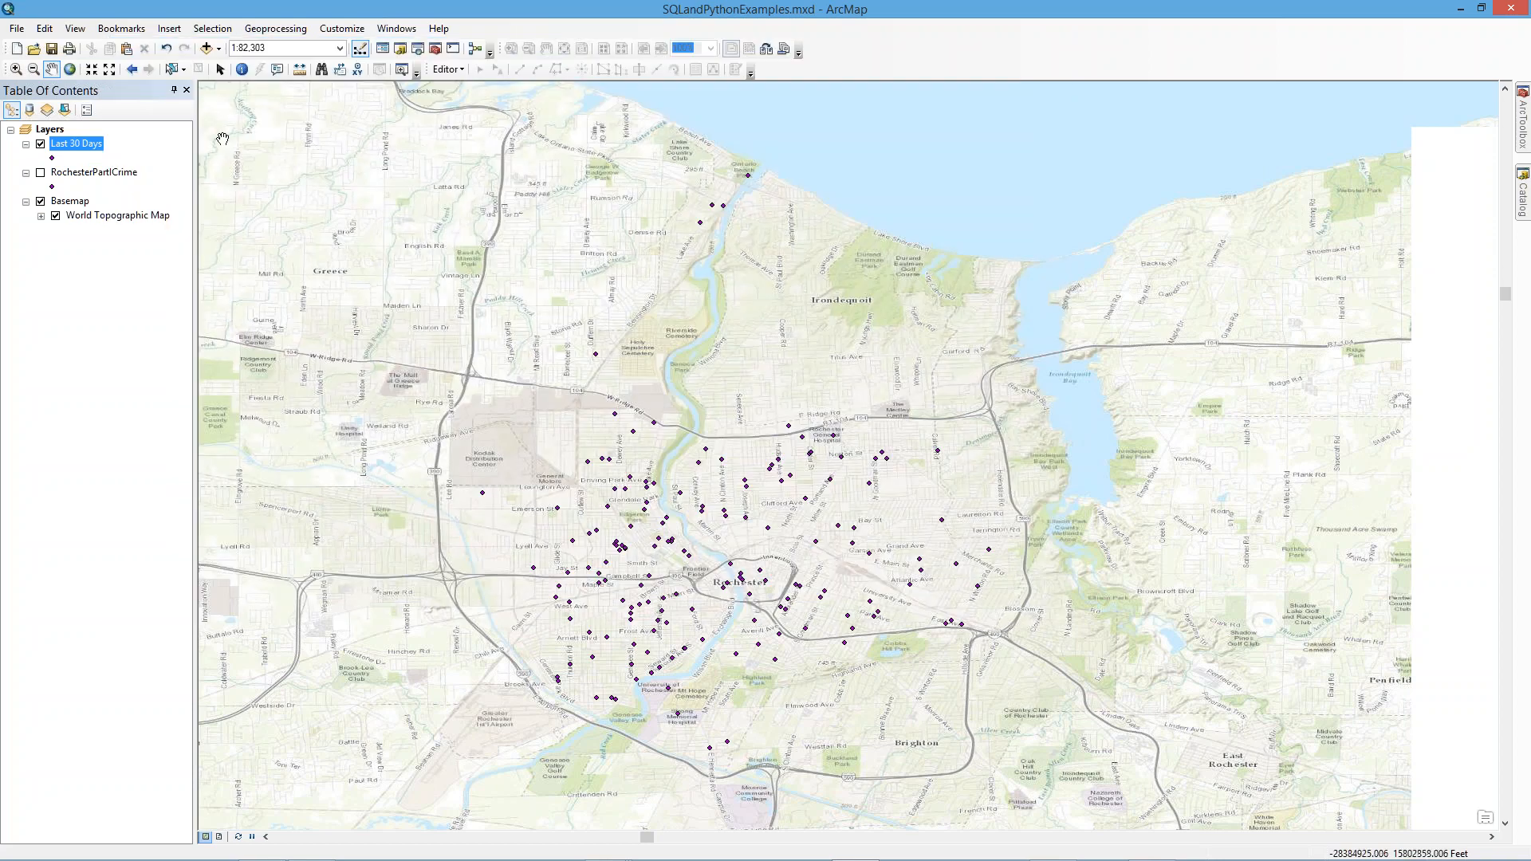
- Display RochesterPartICrime instead of Last 30 Days and open Select By Attributes, placed clear of the crime points
{"action": "left_click", "coordinate": [40, 145]}
{"action": "left_click", "coordinate": [40, 172]}
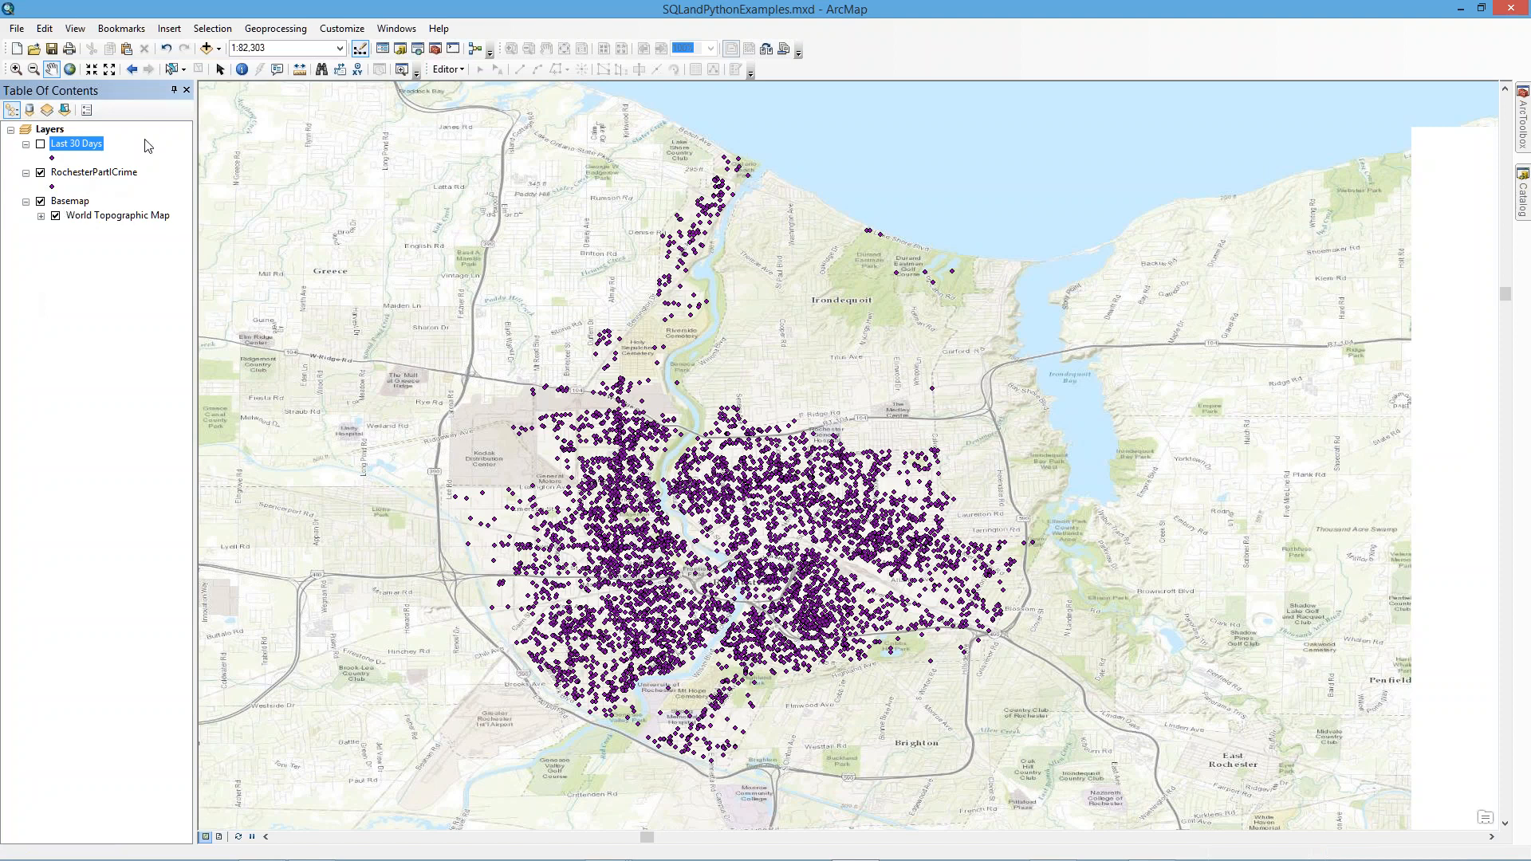
{"action": "left_click", "coordinate": [212, 29]}
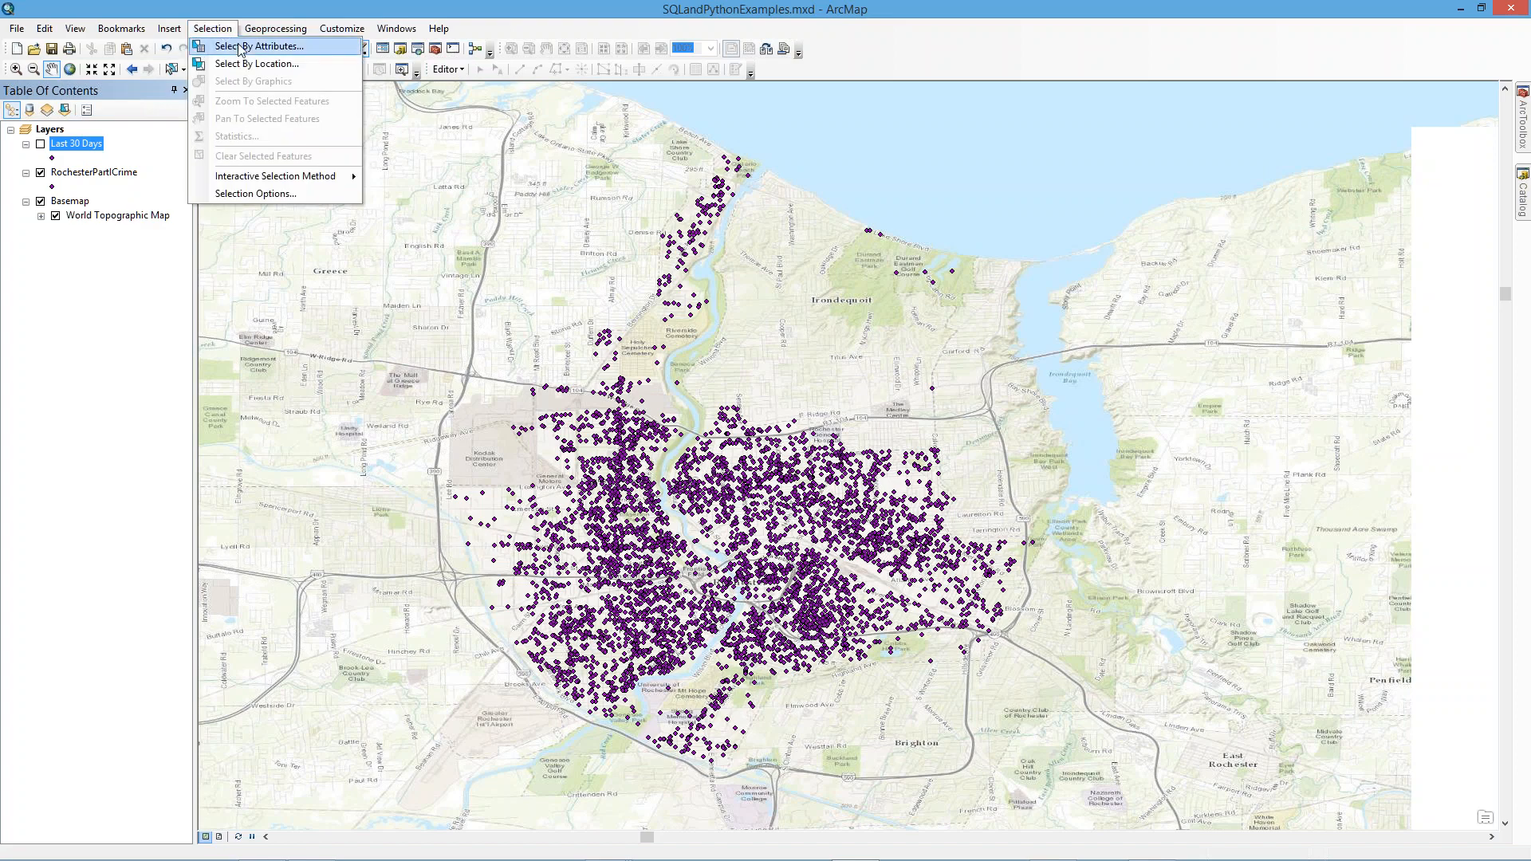
{"action": "left_click", "coordinate": [239, 46]}
{"action": "left_click_drag", "start_coordinate": [507, 200], "coordinate": [1280, 168]}
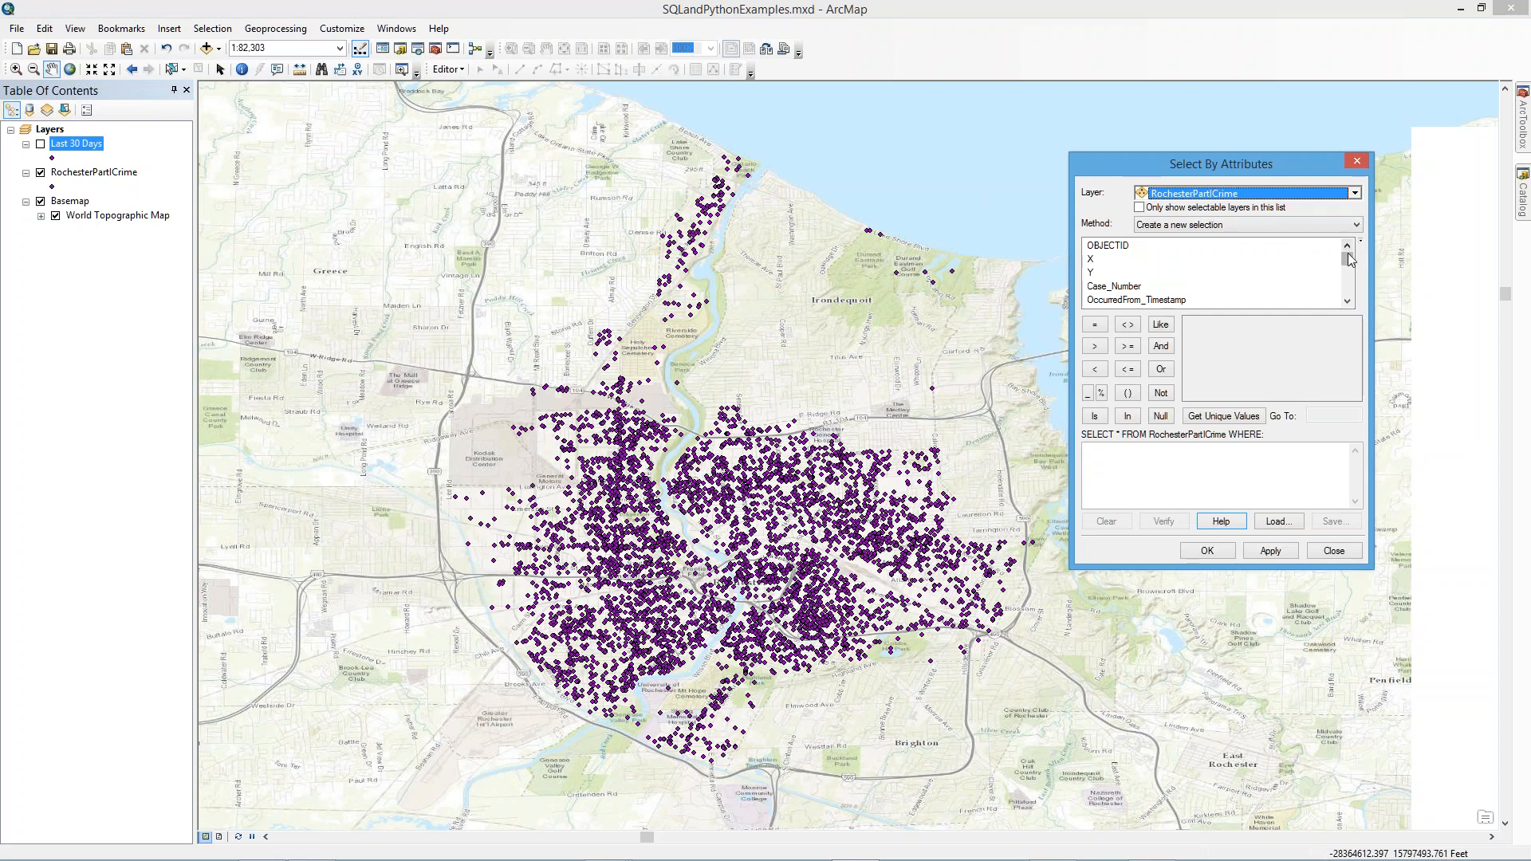
- Write the selection condition EXTRACT(HOUR FROM IncidentDateTime) in (15, 16, 17, 18, 19, 20, 21, 22) for RochesterPartICrime
{"action": "left_click_drag", "start_coordinate": [1349, 254], "coordinate": [1350, 300]}
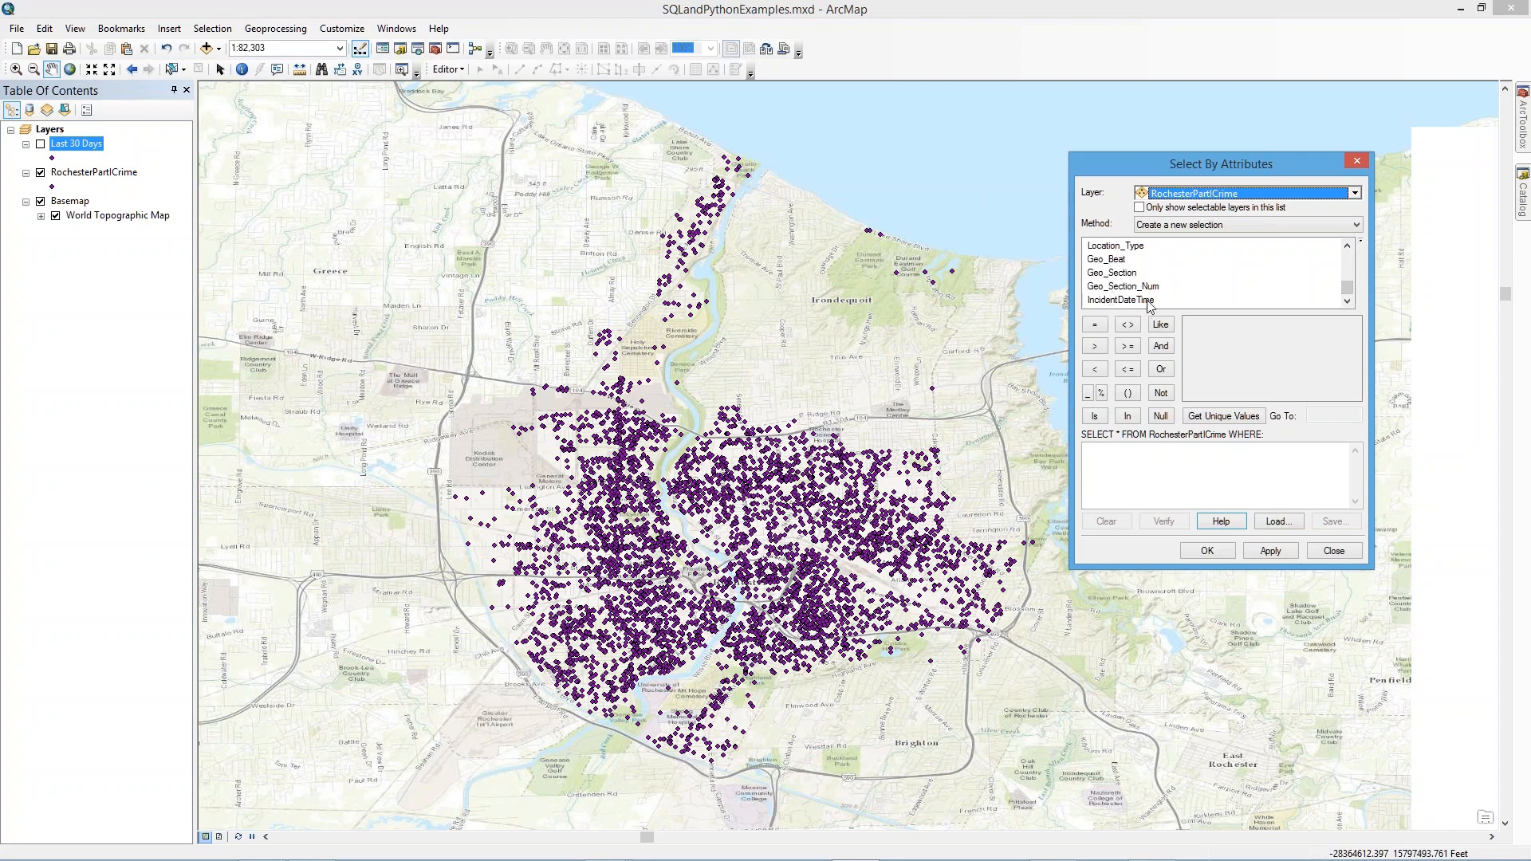
{"action": "double_click", "coordinate": [1127, 300]}
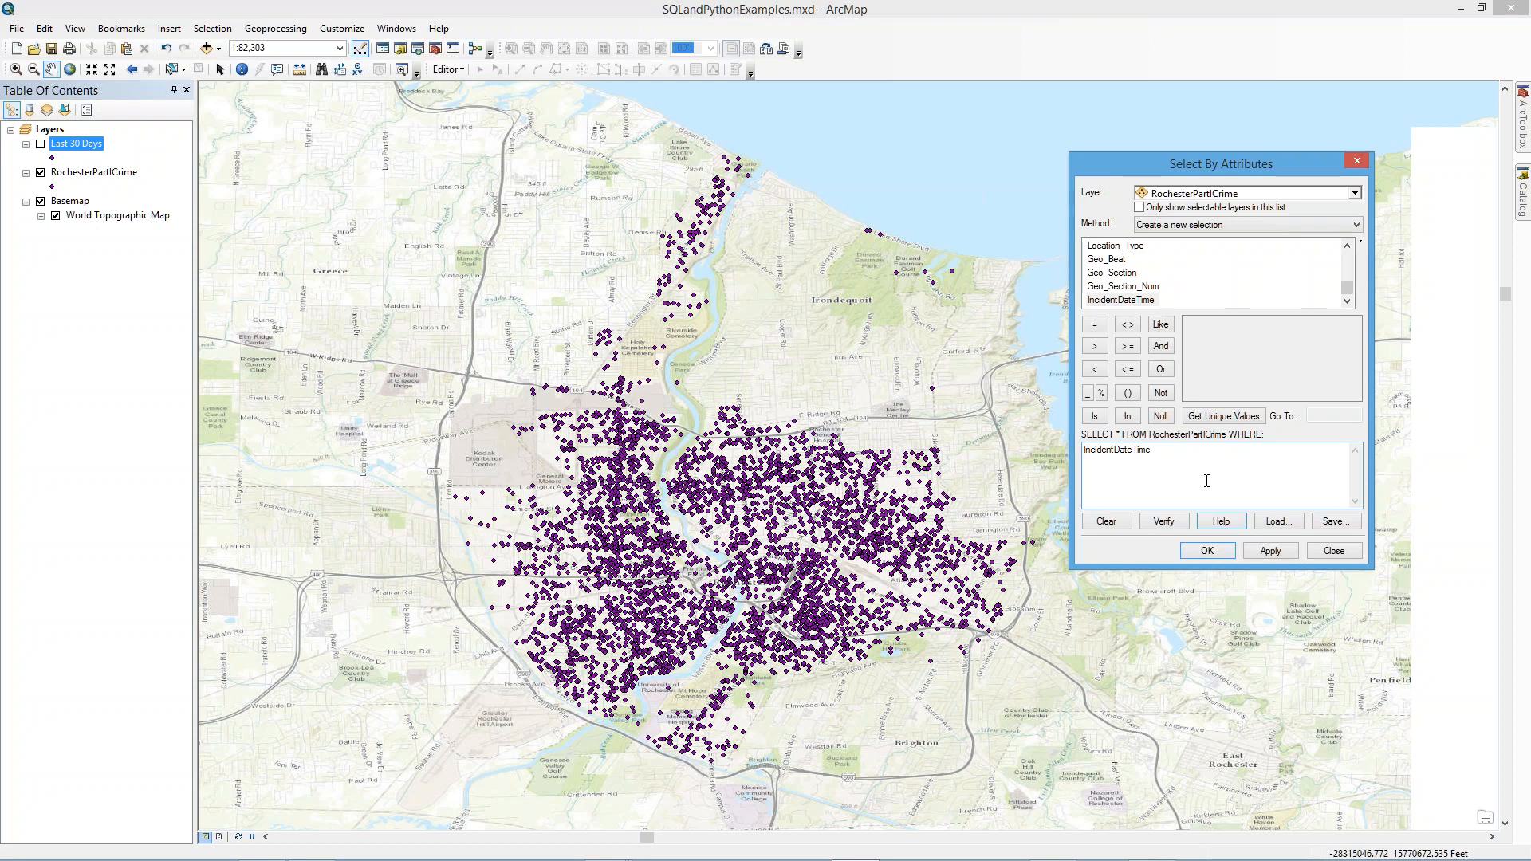
{"action": "type", "text": "EXTRACT(HOUR FROM"}
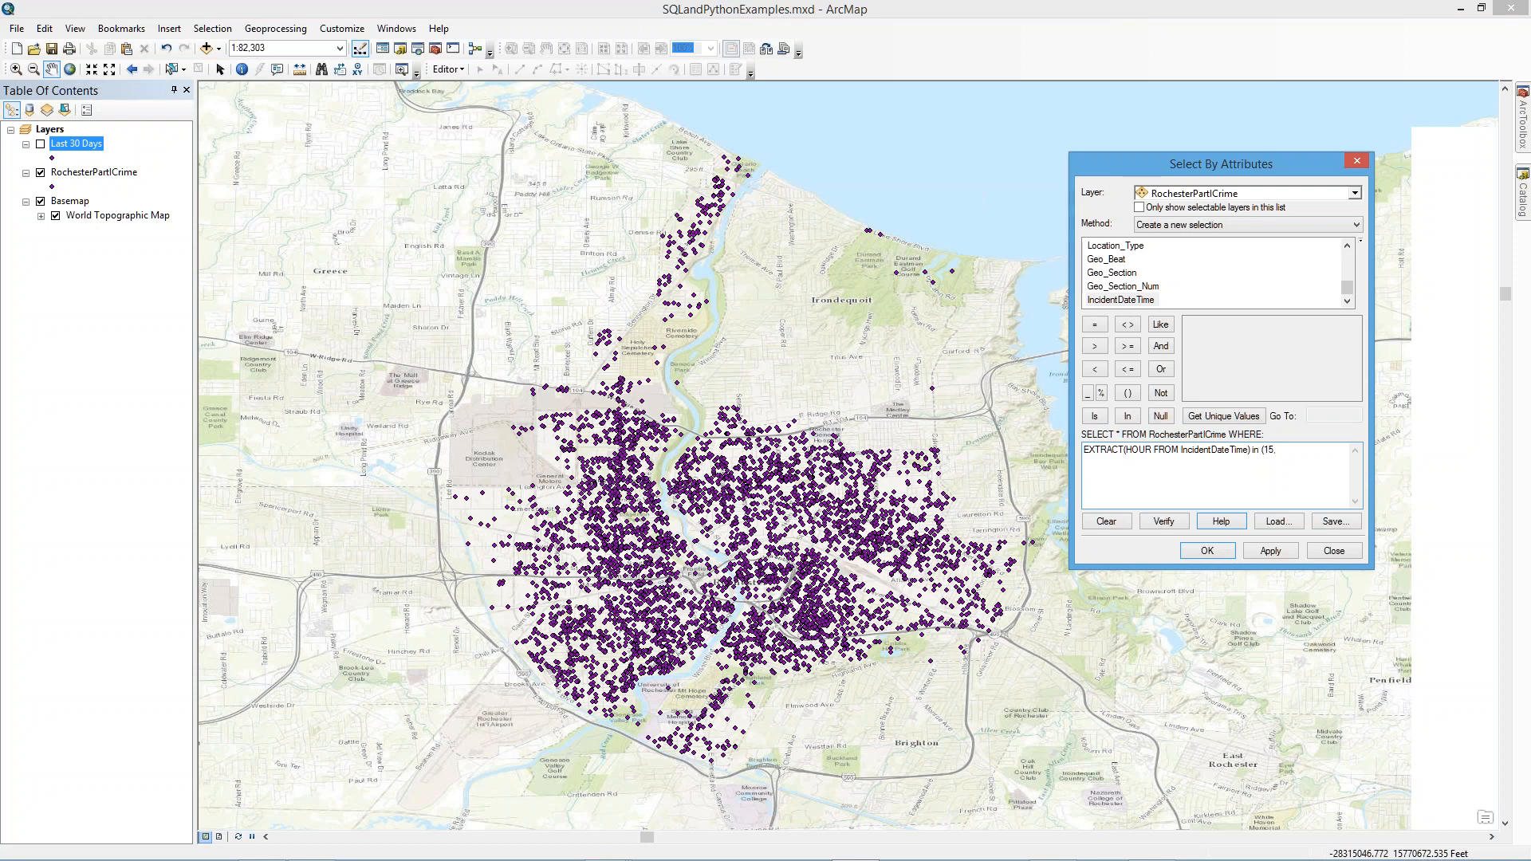
{"action": "type", "text": "6, 17, 18, 19, 20, 21, 22"}
- Extend the expression with AND Weapon_Description IN ( and list the unique values of Weapon_Description
{"action": "left_click", "coordinate": [1161, 346]}
{"action": "left_click", "coordinate": [1348, 246]}
{"action": "double_click", "coordinate": [1348, 246]}
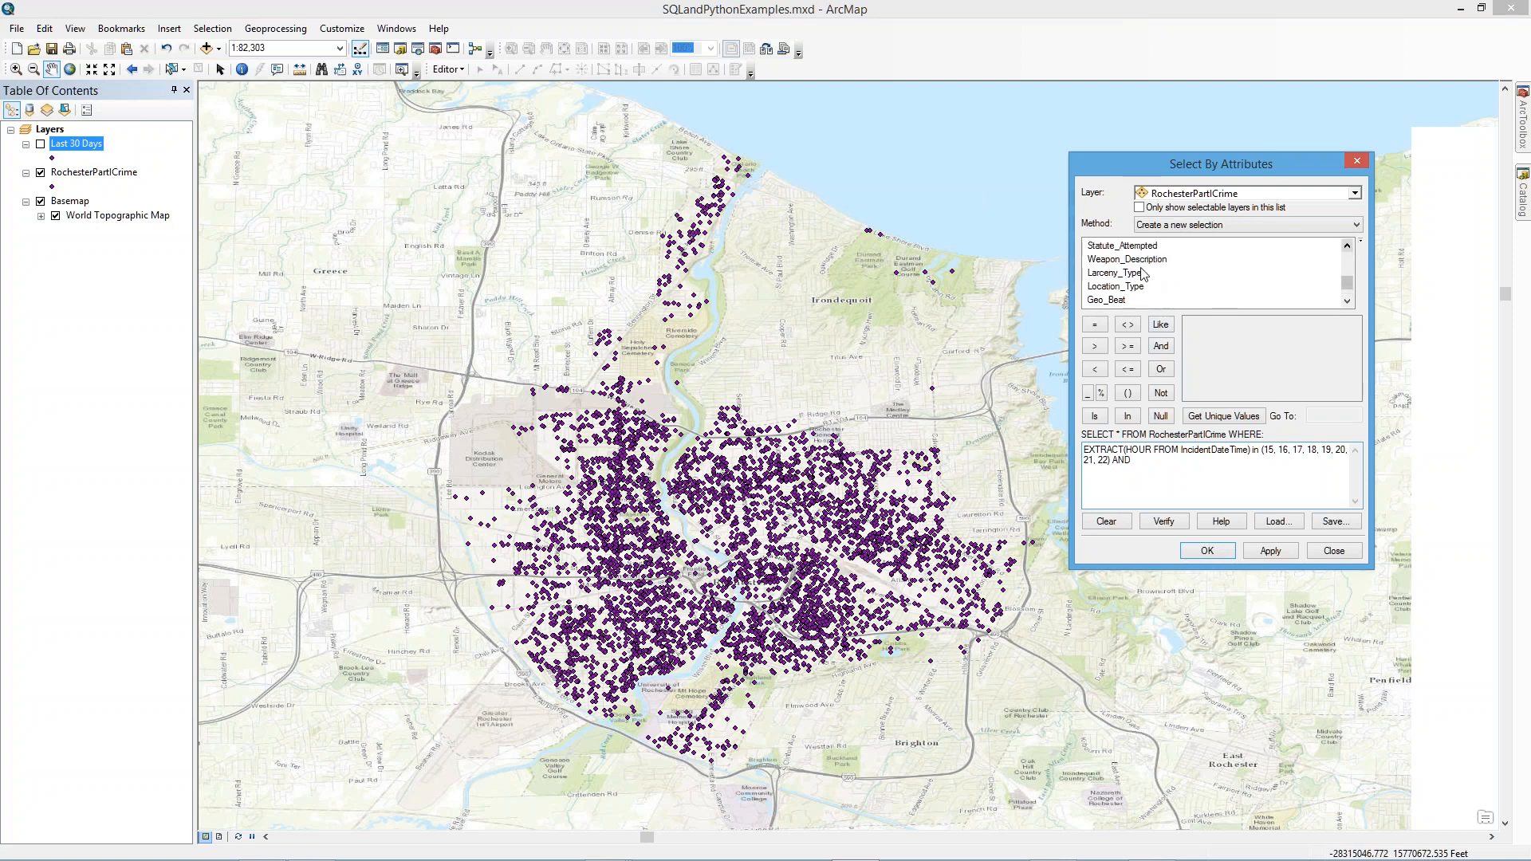
{"action": "double_click", "coordinate": [1140, 261]}
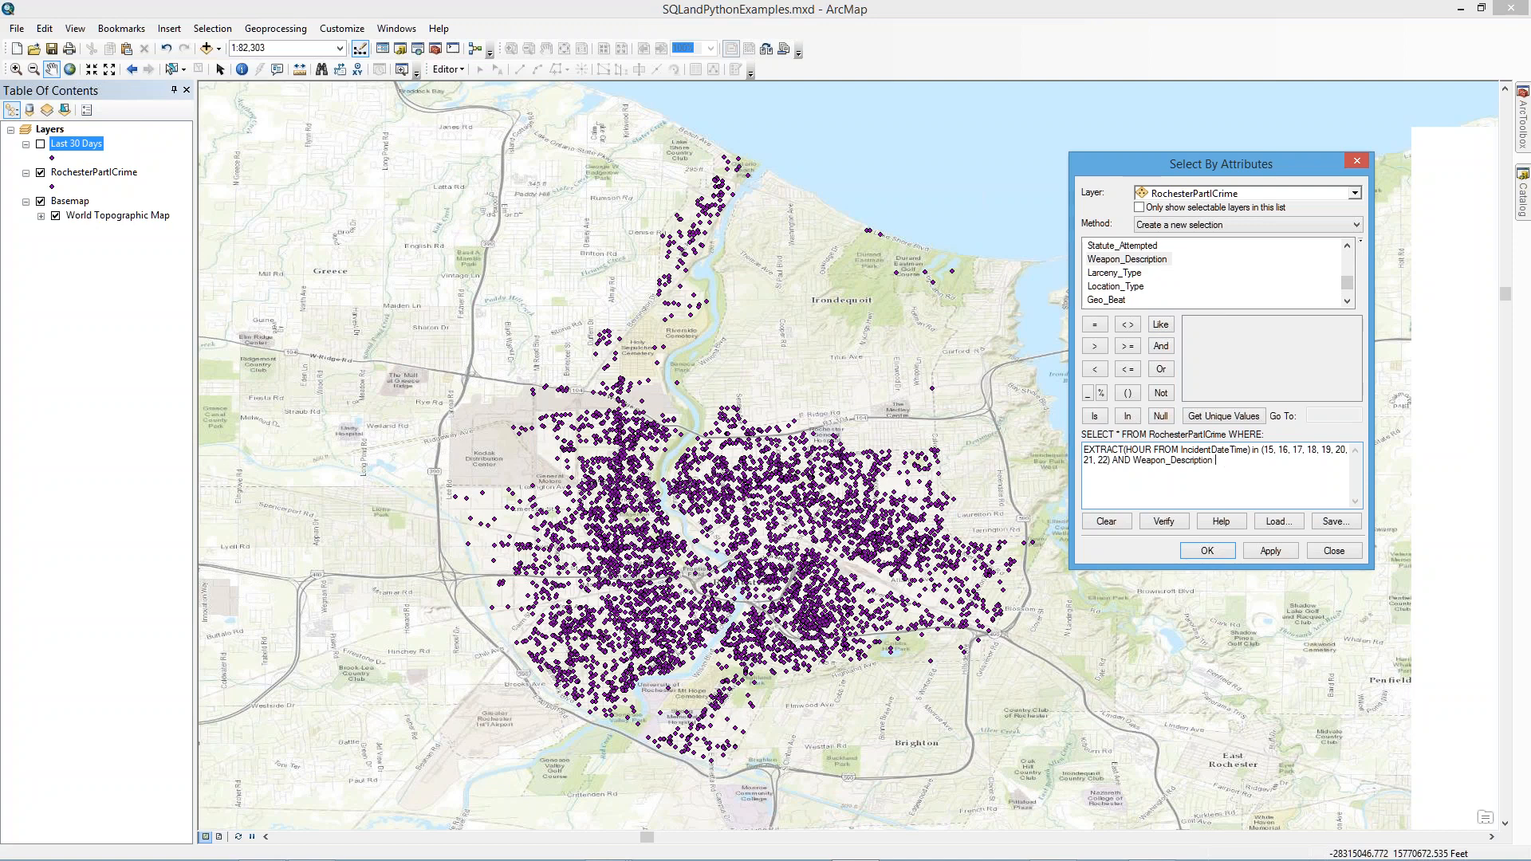
{"action": "left_click", "coordinate": [1138, 416]}
{"action": "left_click", "coordinate": [1129, 260]}
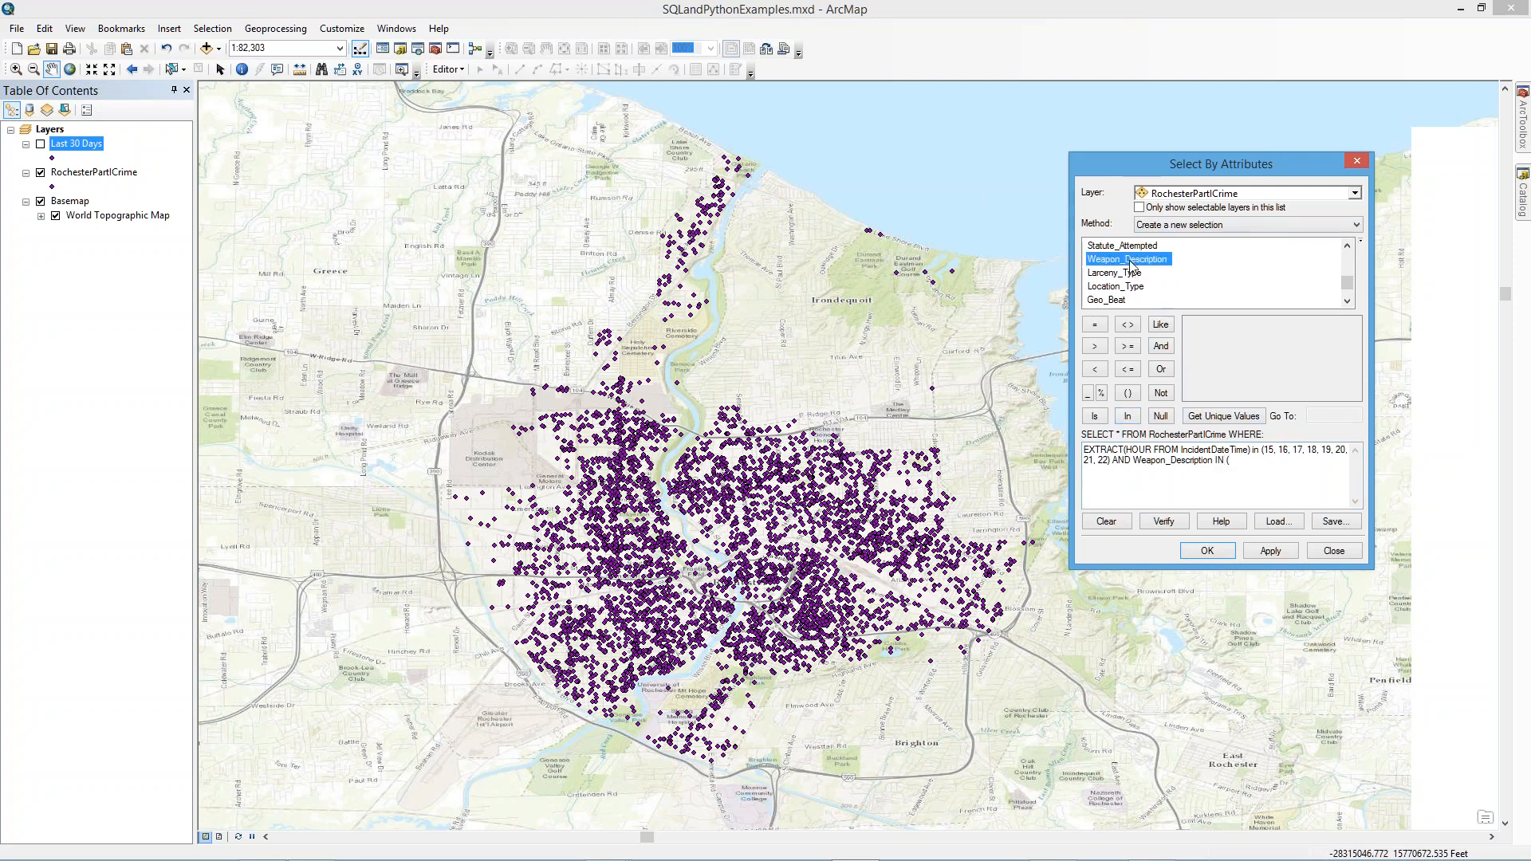
{"action": "left_click", "coordinate": [1236, 416]}
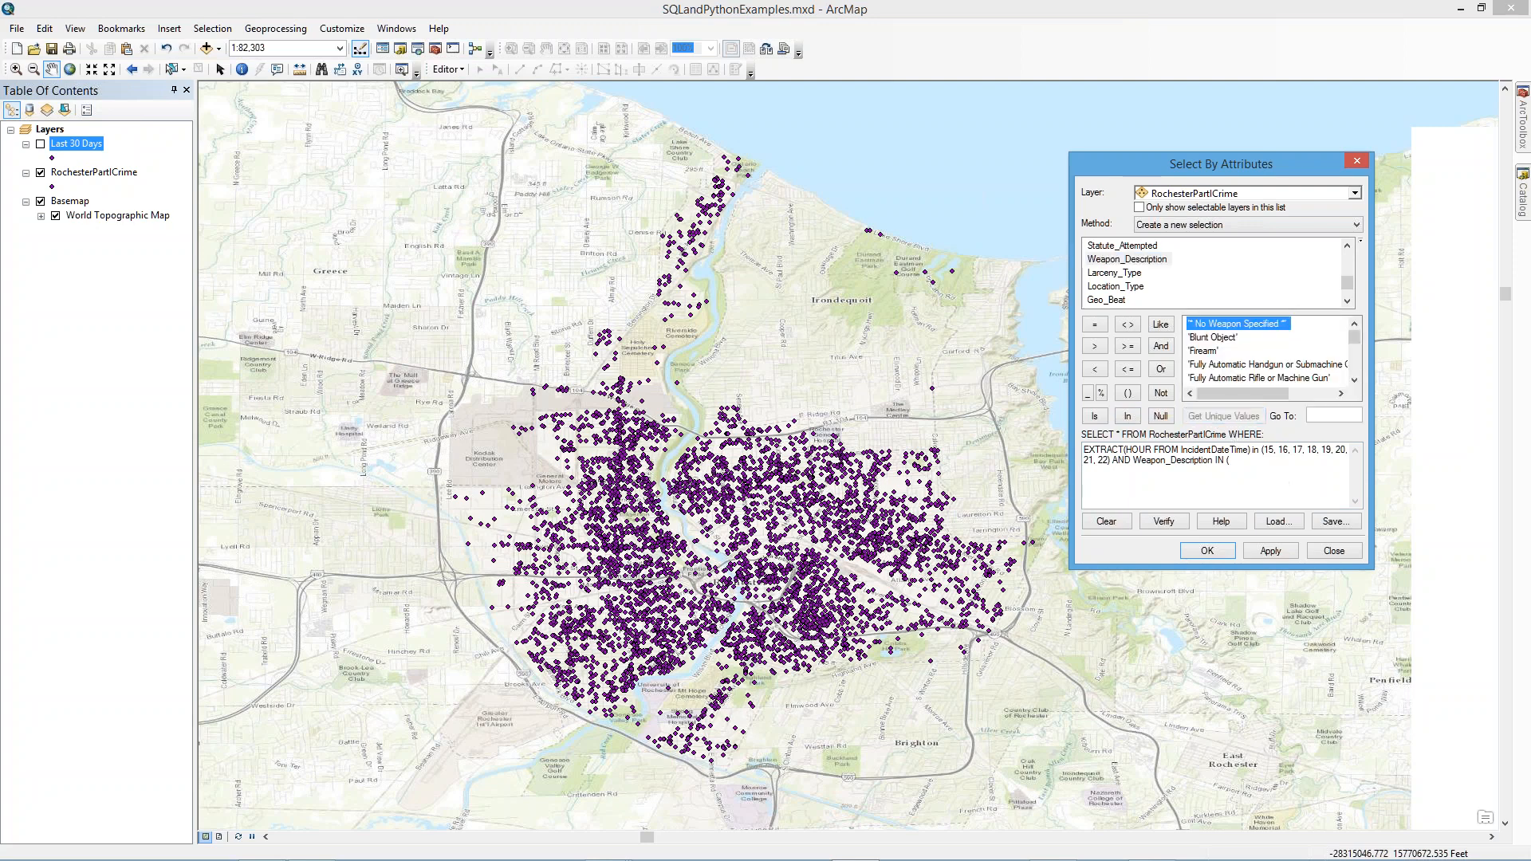
- Add 'Firearm', 'Fully Automatic Handgun or Submachine Gun' and 'Fully Automatic Rifle or Machine Gun' to the weapon list, separated by commas
{"action": "left_click", "coordinate": [1204, 352]}
{"action": "double_click", "coordinate": [1204, 351]}
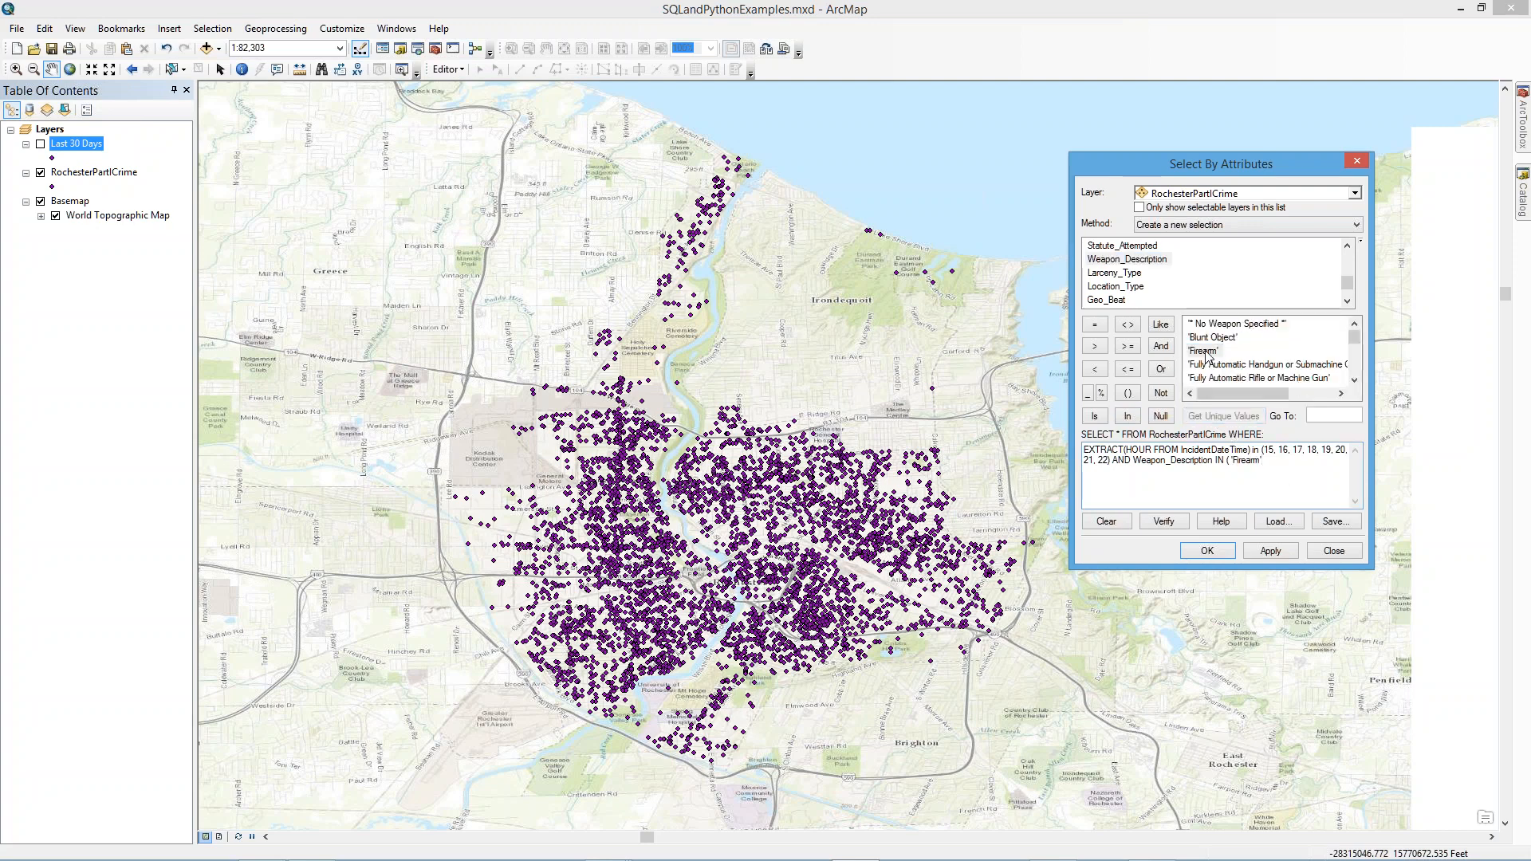
{"action": "double_click", "coordinate": [1264, 365]}
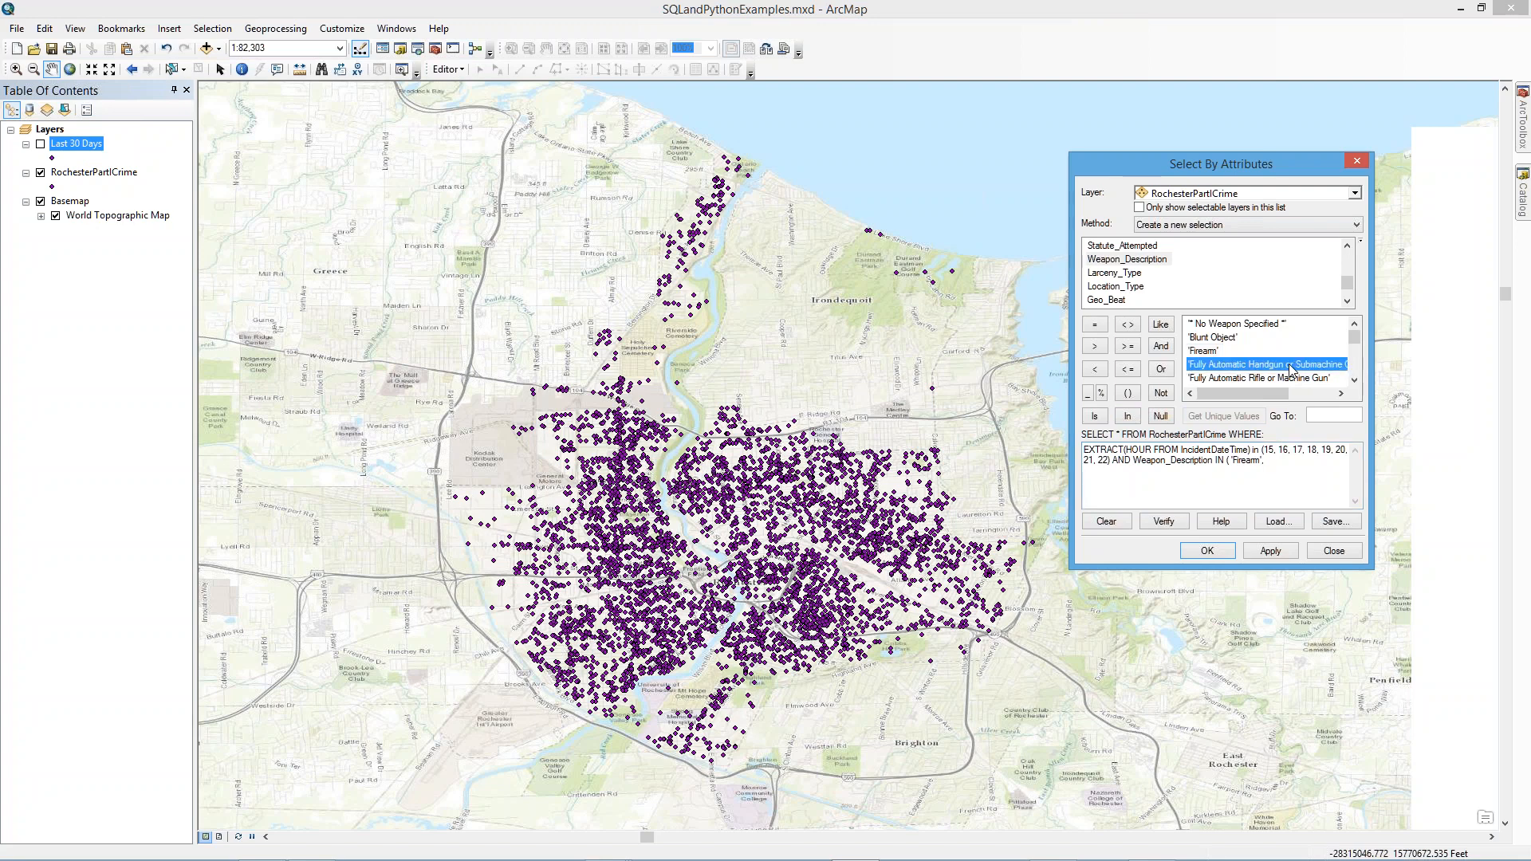
{"action": "type", "text": ","}
{"action": "double_click", "coordinate": [1250, 381]}
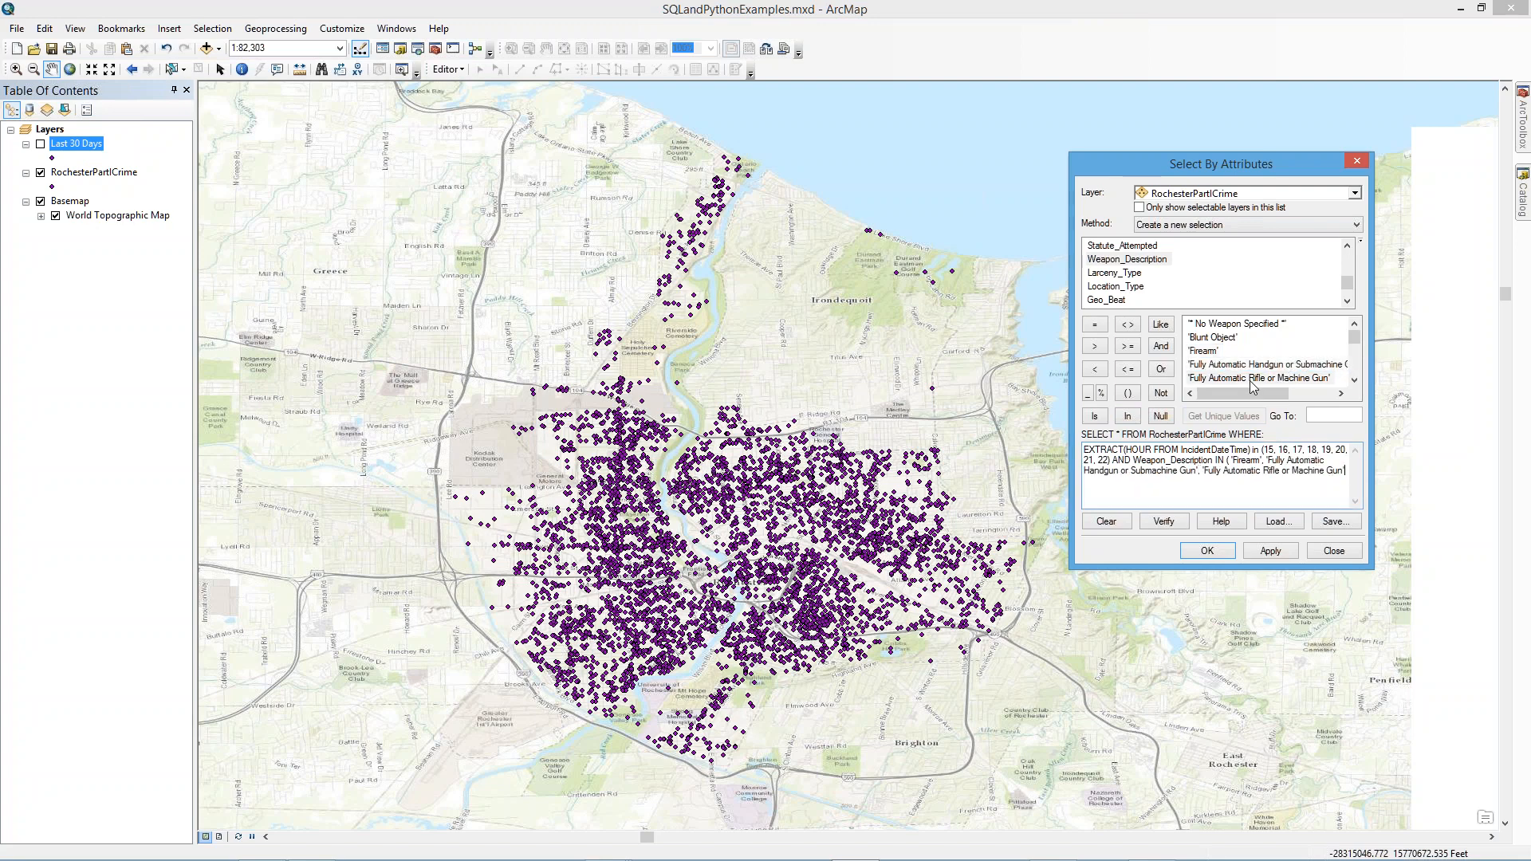
- Add 'Revolver, Derringer, or Single-shot Pistol', 'Semiautomatic Handgun' and 'Semiautomatic Rifle' to the weapon list, each followed by a comma
{"action": "scroll", "coordinate": [1244, 367], "scroll_direction": "down", "scroll_amount": 3}
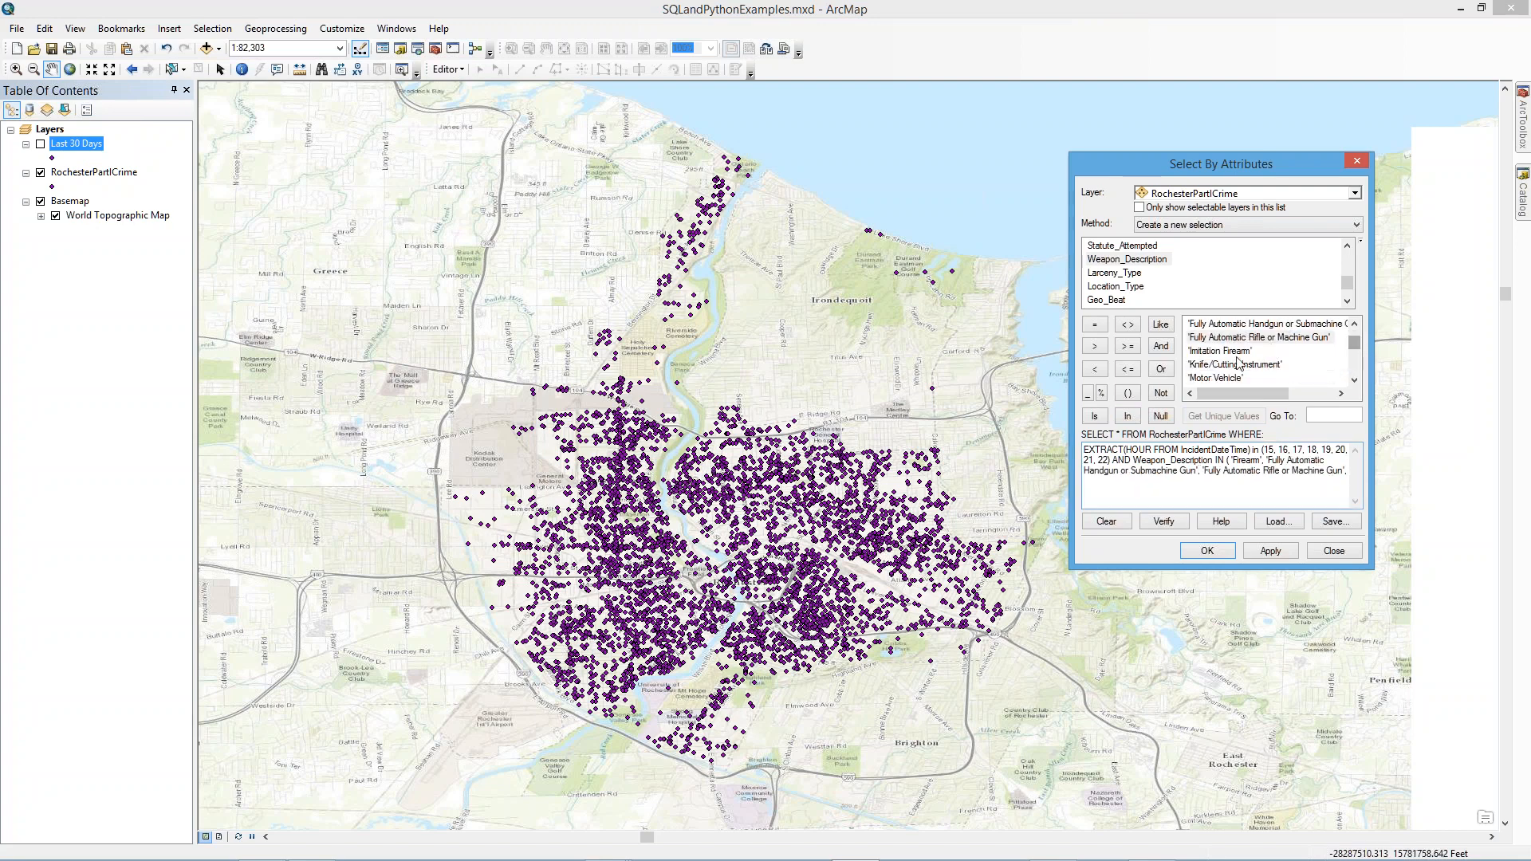
{"action": "scroll", "coordinate": [1323, 391], "scroll_direction": "down", "scroll_amount": 4}
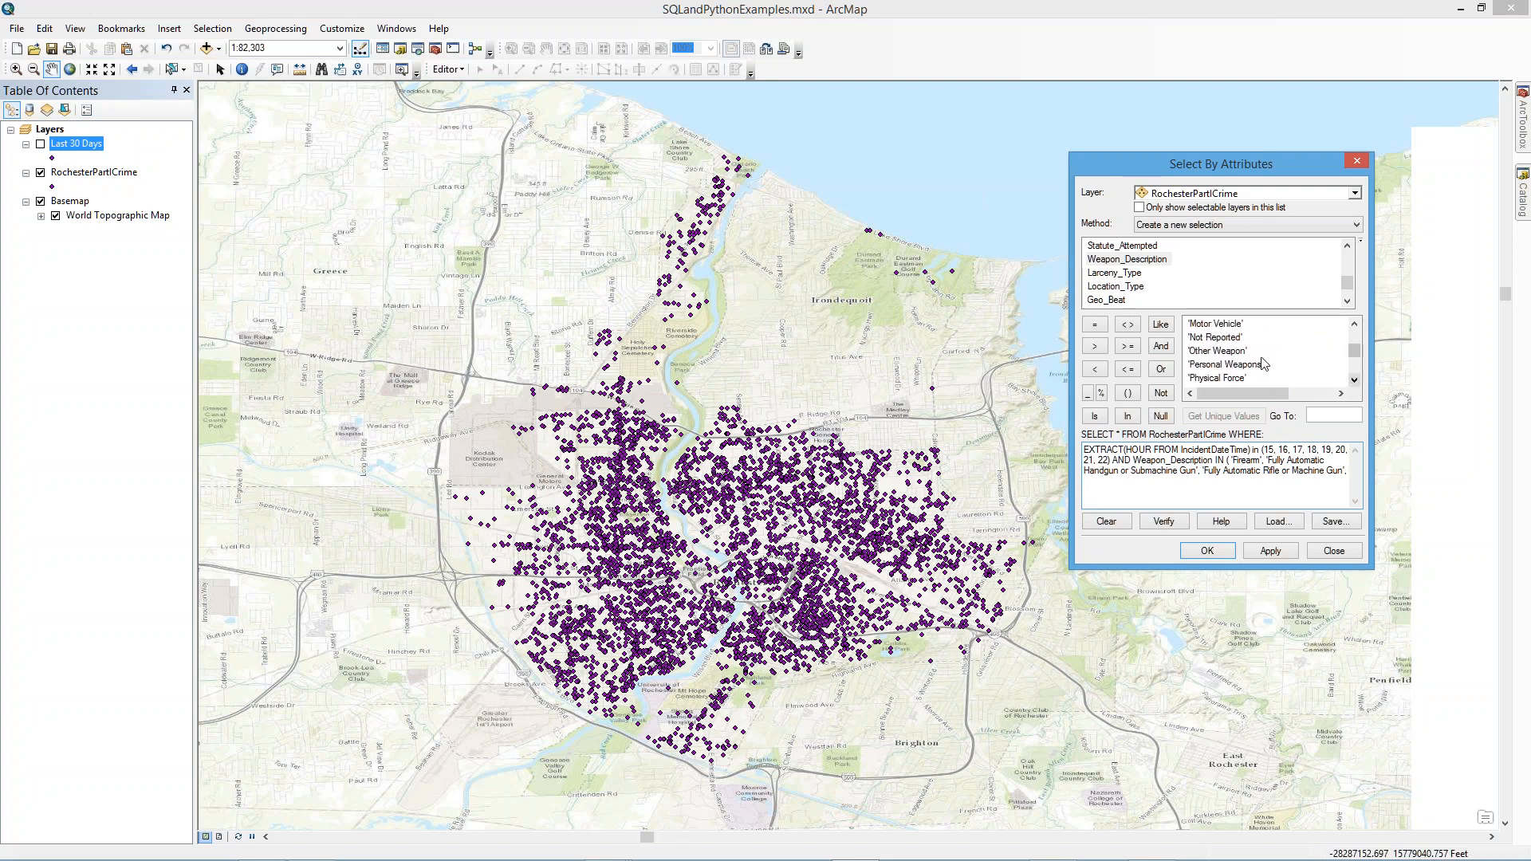
{"action": "scroll", "coordinate": [1305, 390], "scroll_direction": "down", "scroll_amount": 3}
{"action": "double_click", "coordinate": [1264, 365]}
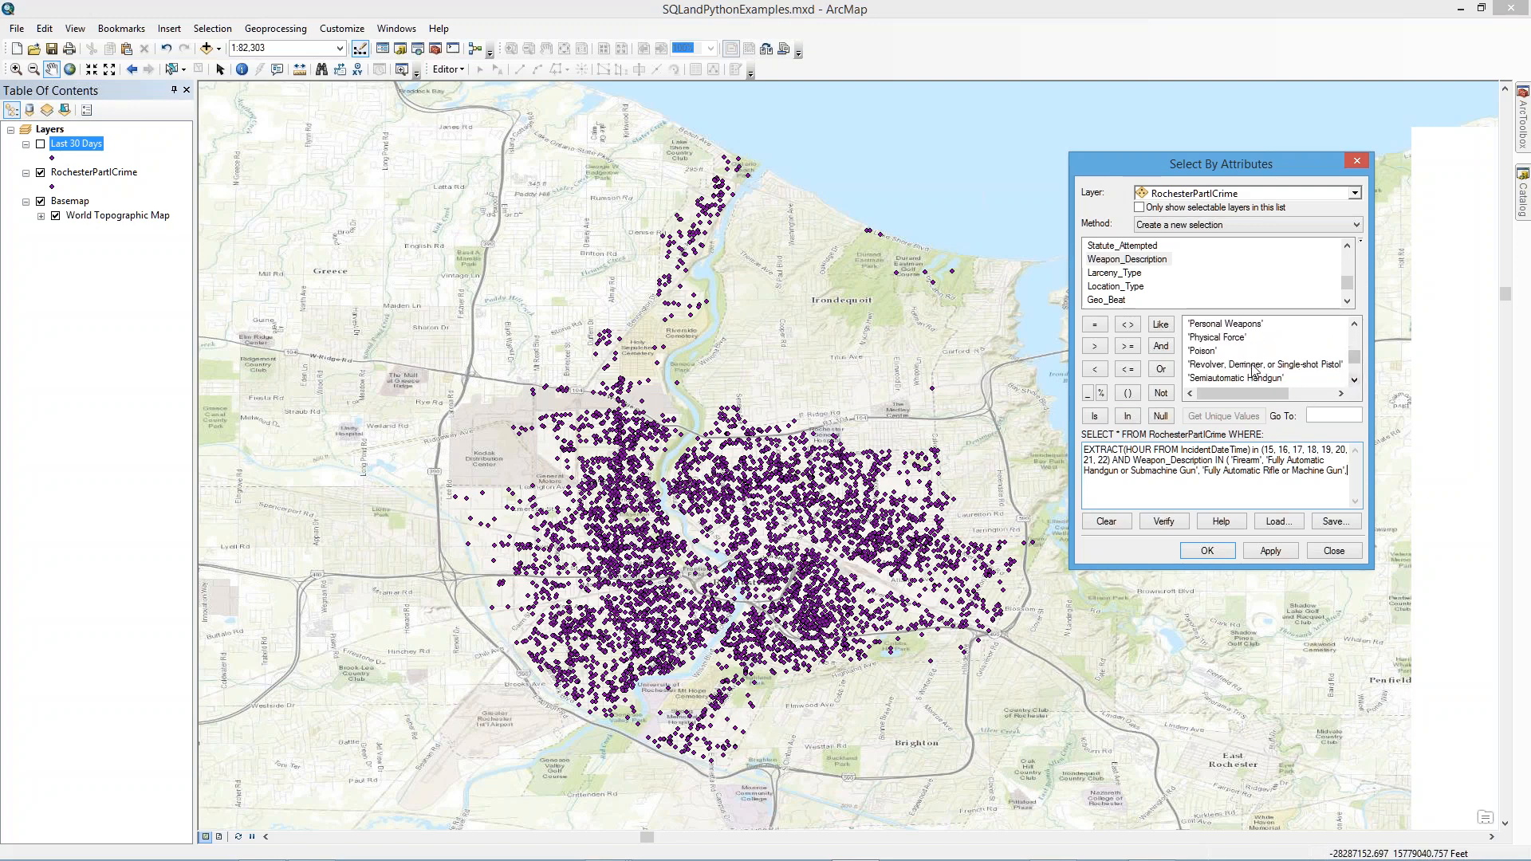
{"action": "type", "text": ","}
{"action": "double_click", "coordinate": [1236, 378]}
{"action": "type", "text": ","}
{"action": "left_click", "coordinate": [1355, 381]}
{"action": "left_click", "coordinate": [1355, 380]}
{"action": "double_click", "coordinate": [1228, 365]}
{"action": "type", "text": ","}
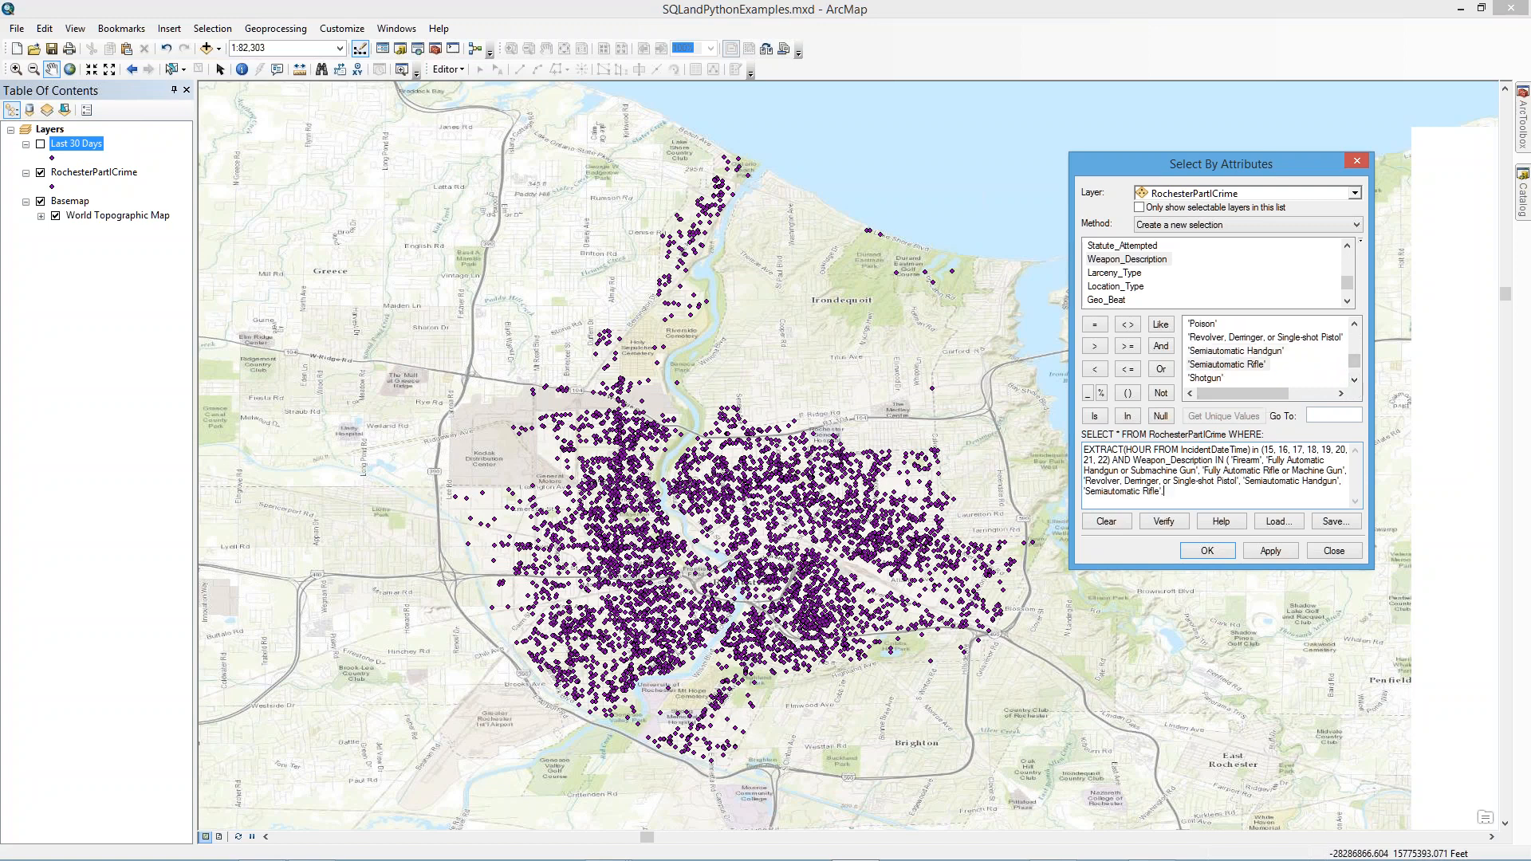
- Add 'Shotgun' and 'Single Shot, Pump Action, or Bolt Action Rifle' to the weapon list and close its parenthesis
{"action": "double_click", "coordinate": [1213, 379]}
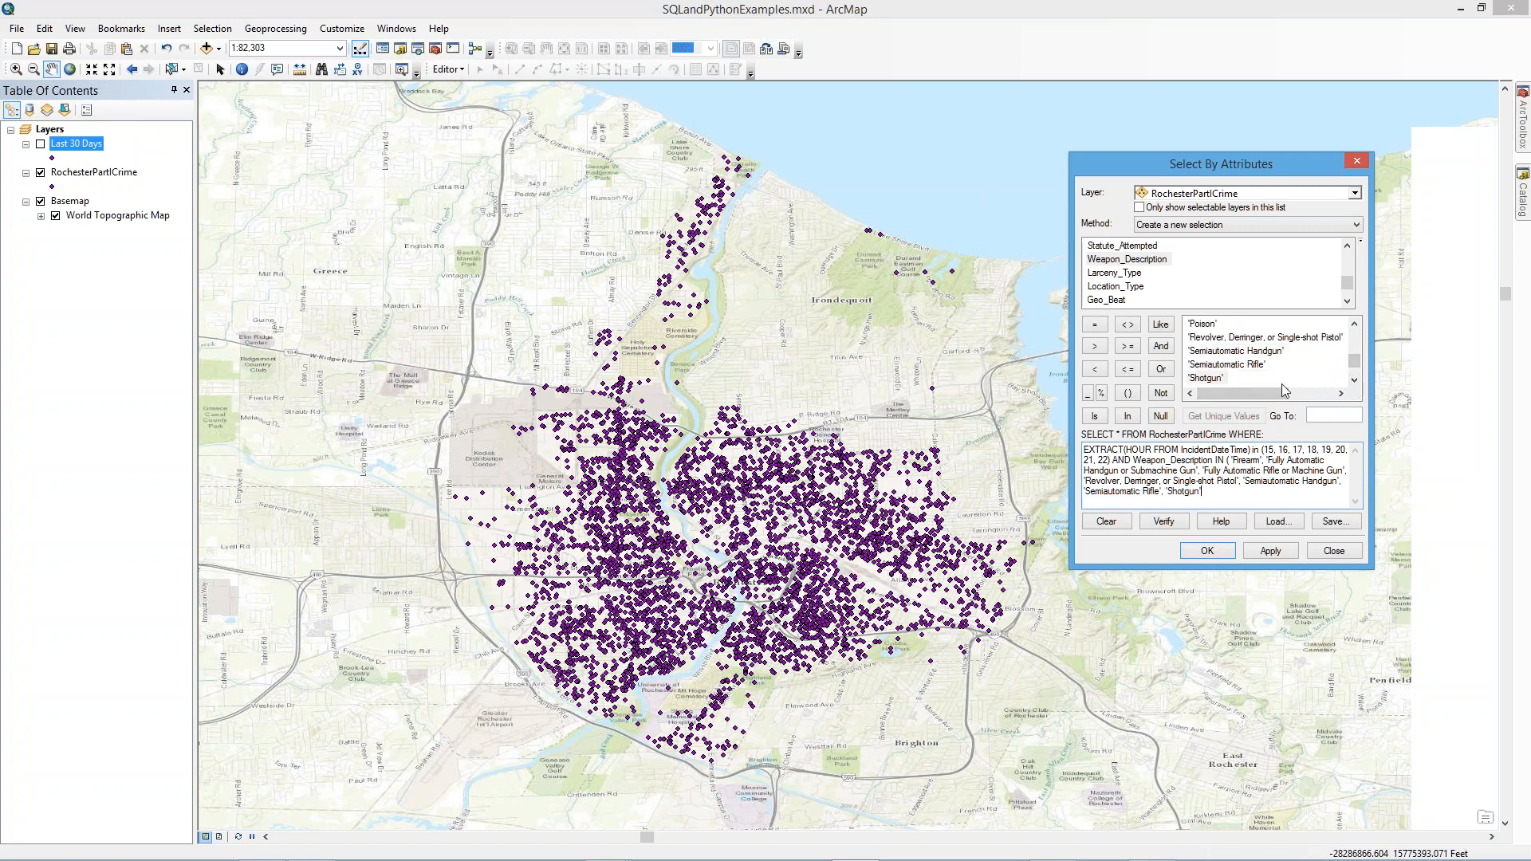
{"action": "left_click", "coordinate": [1355, 380]}
{"action": "left_click", "coordinate": [1354, 380]}
{"action": "left_click", "coordinate": [1355, 381]}
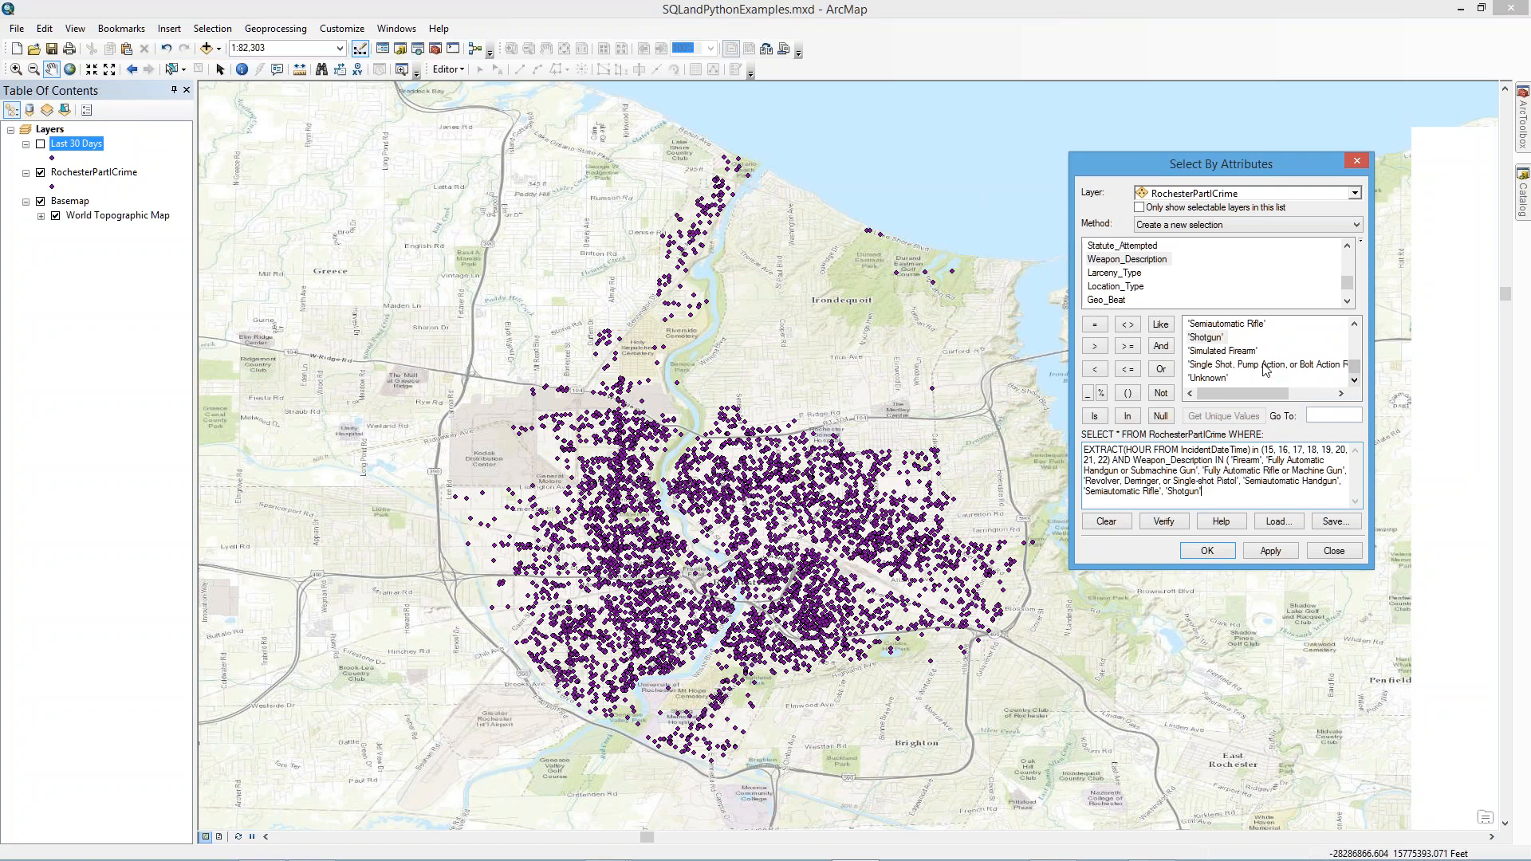
{"action": "double_click", "coordinate": [1266, 368]}
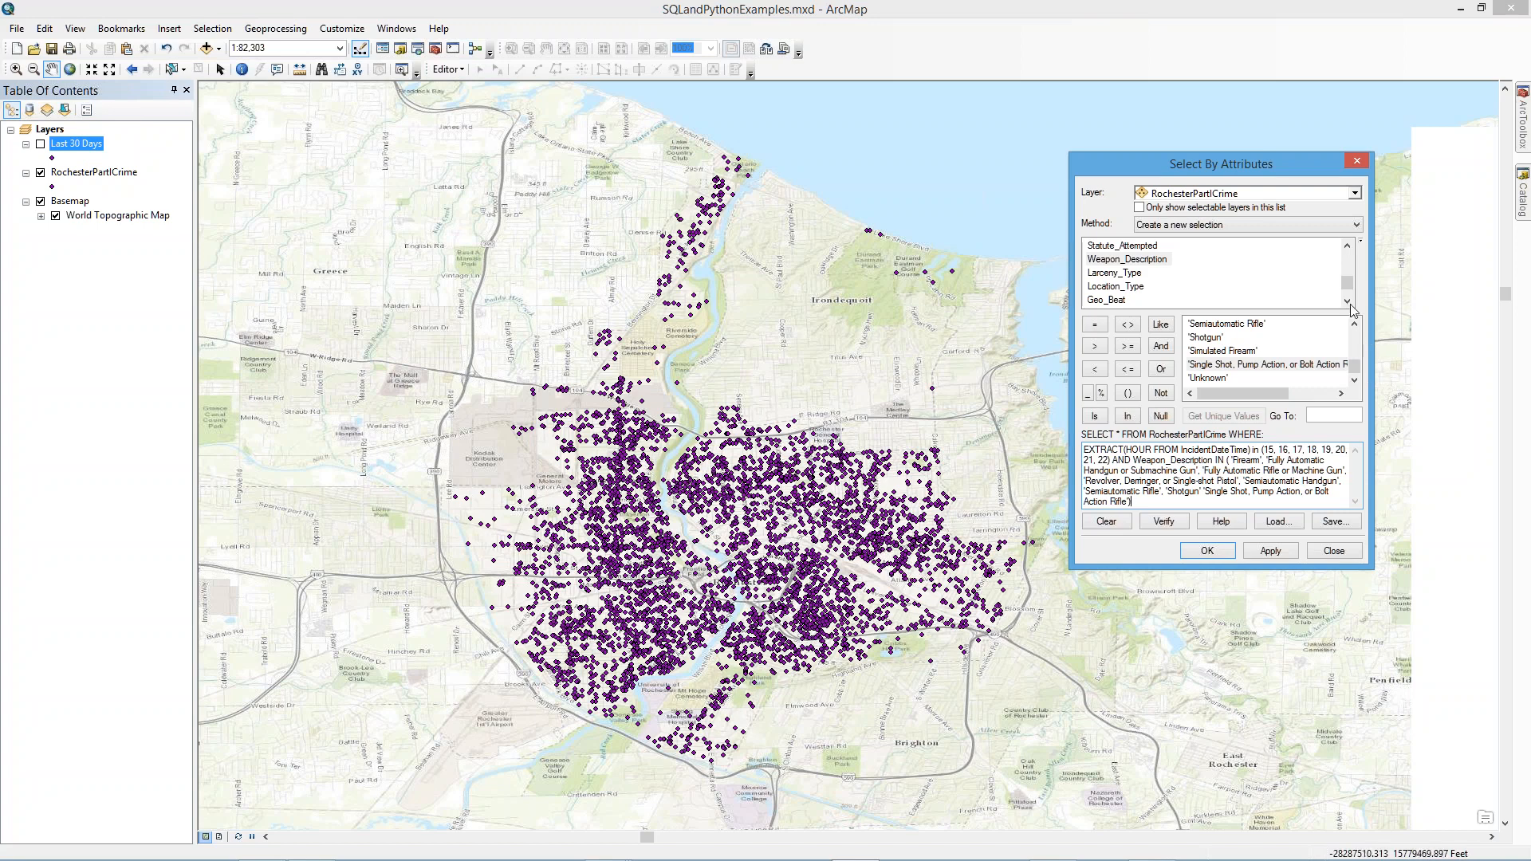
- Extend the expression with AND Statute_Description NOT LIKE and a quoted Menac wildcard pattern, and verify it
{"action": "left_click", "coordinate": [1346, 250]}
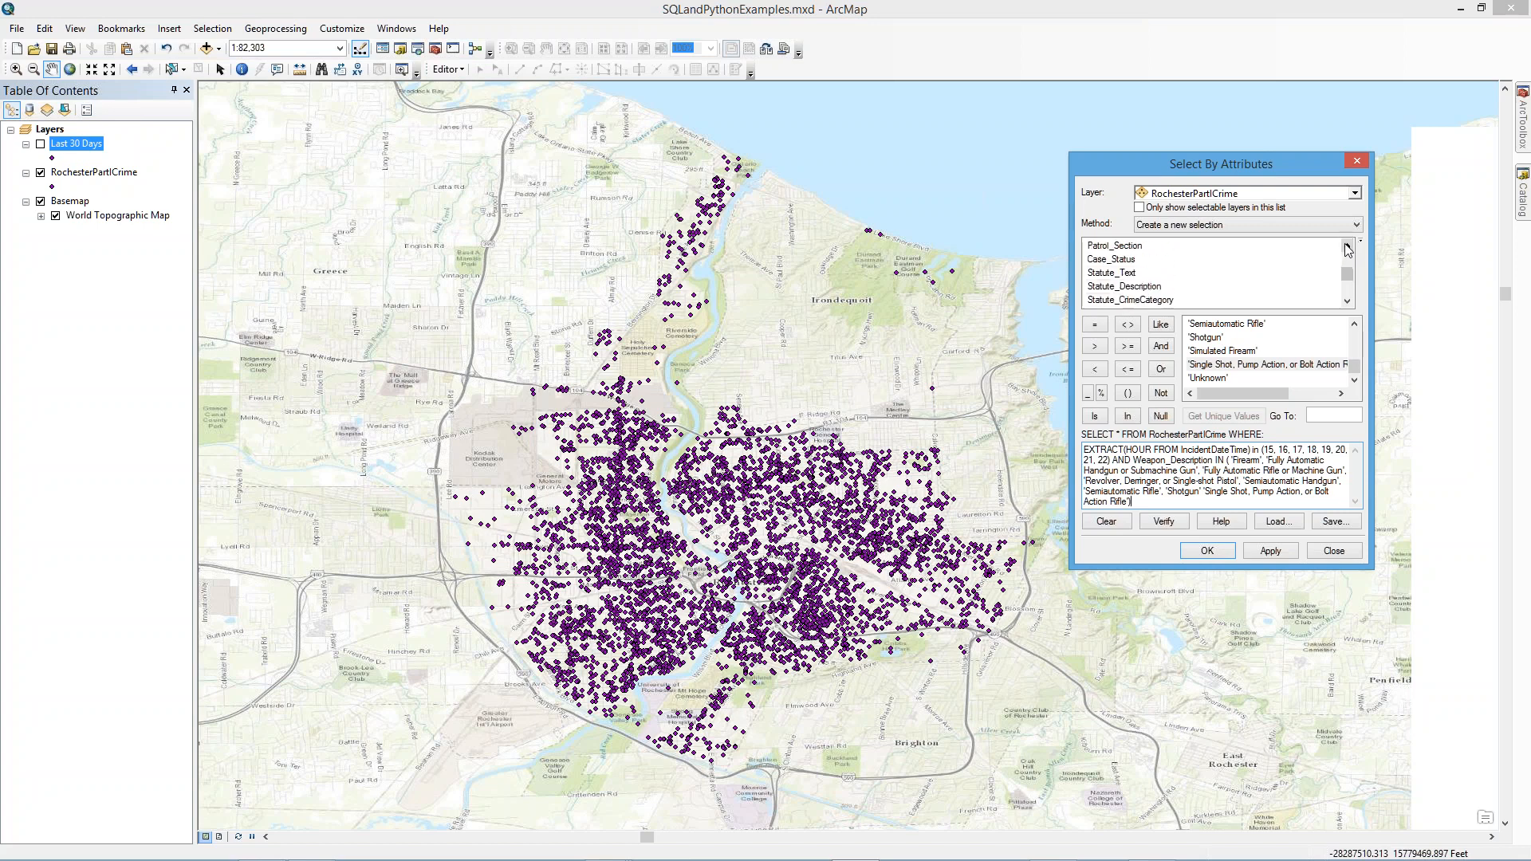
{"action": "left_click", "coordinate": [1347, 250]}
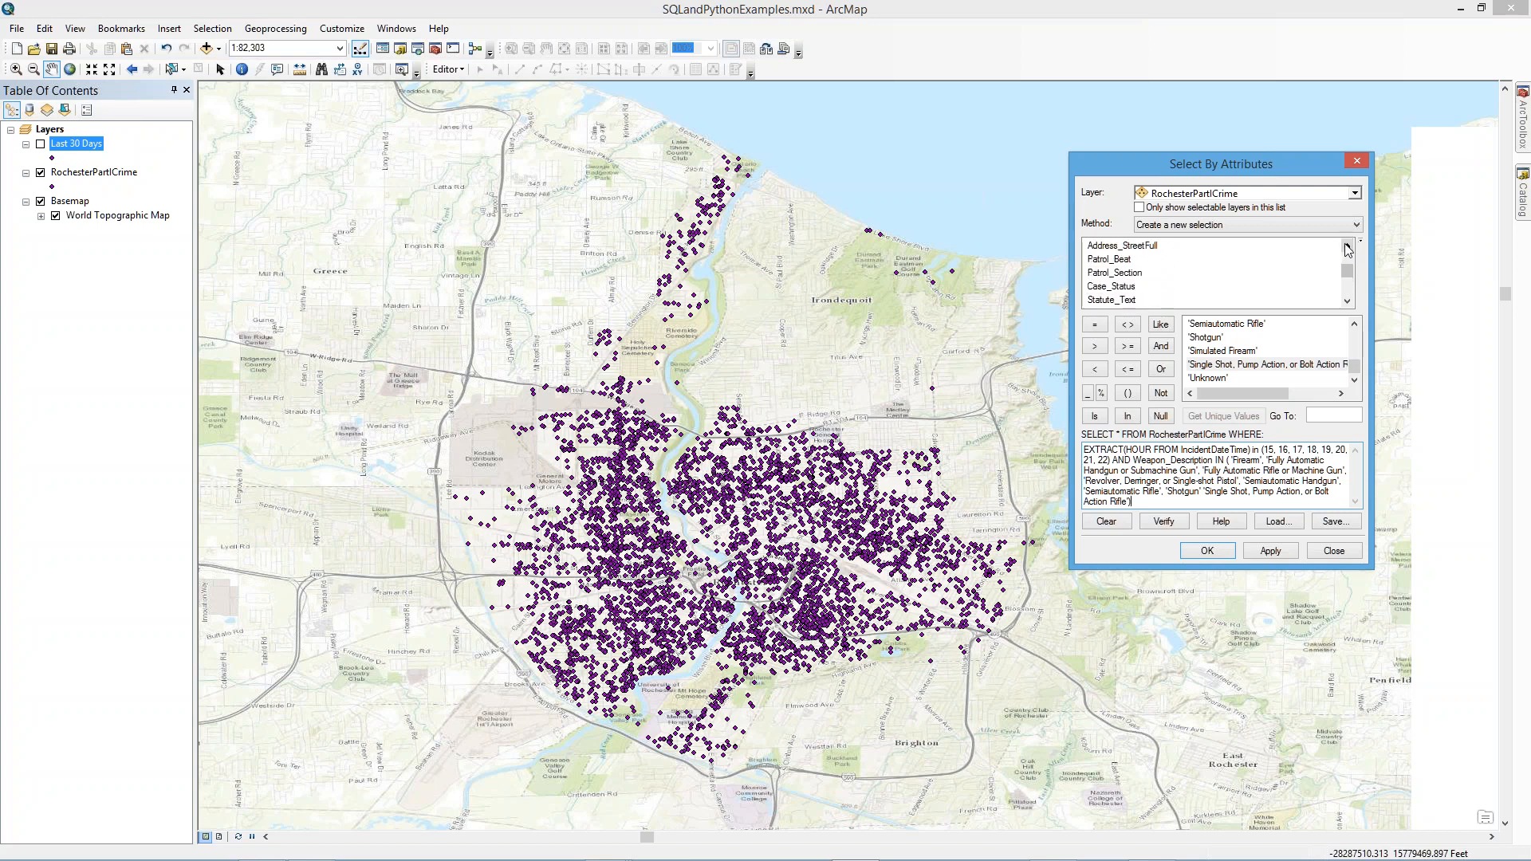
{"action": "left_click", "coordinate": [1347, 250]}
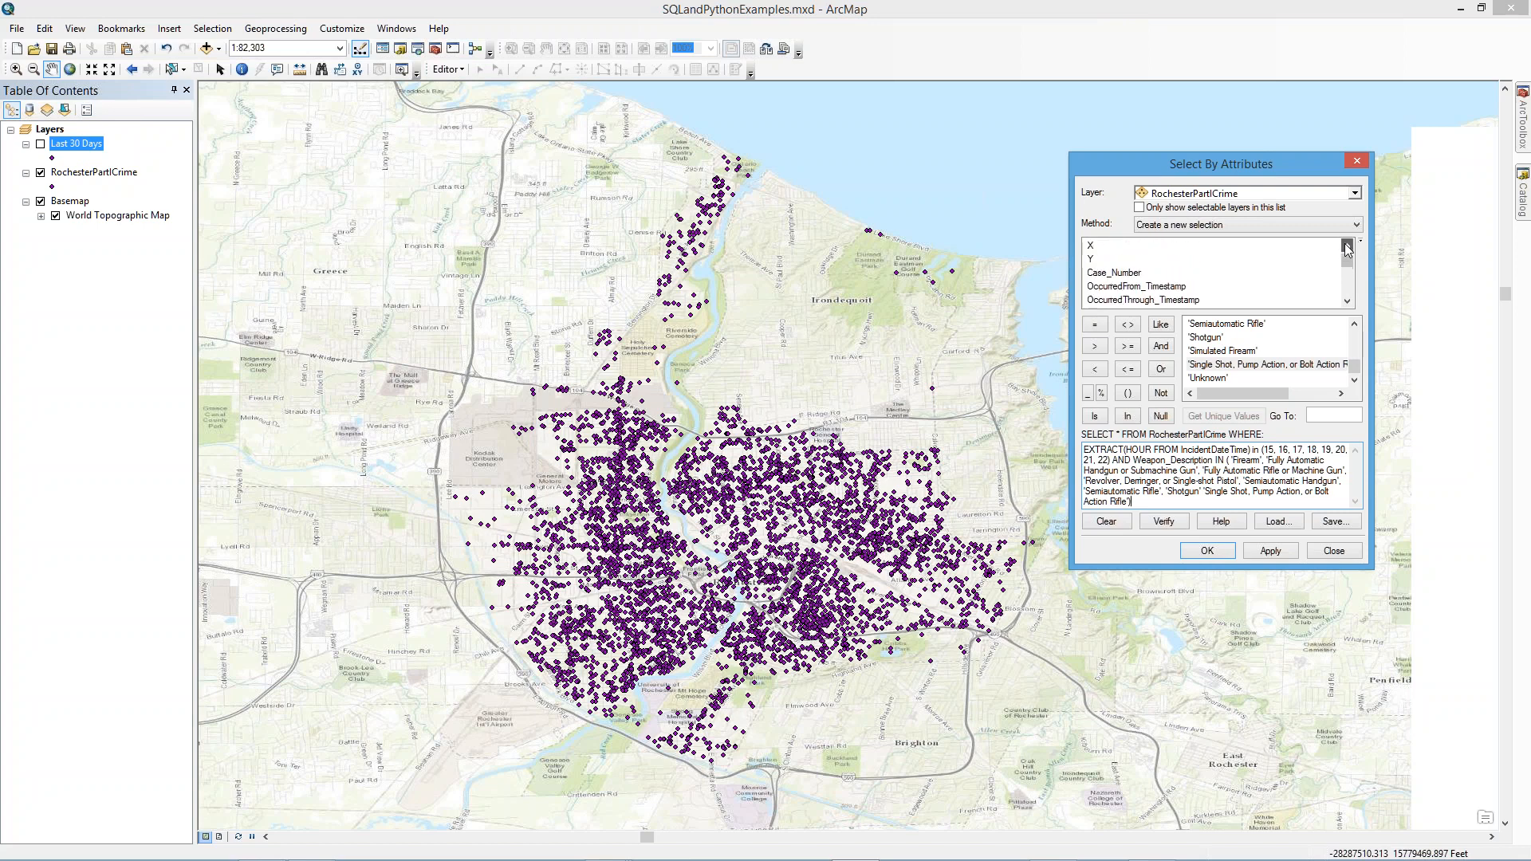
{"action": "left_click_drag", "start_coordinate": [1348, 265], "coordinate": [1347, 277]}
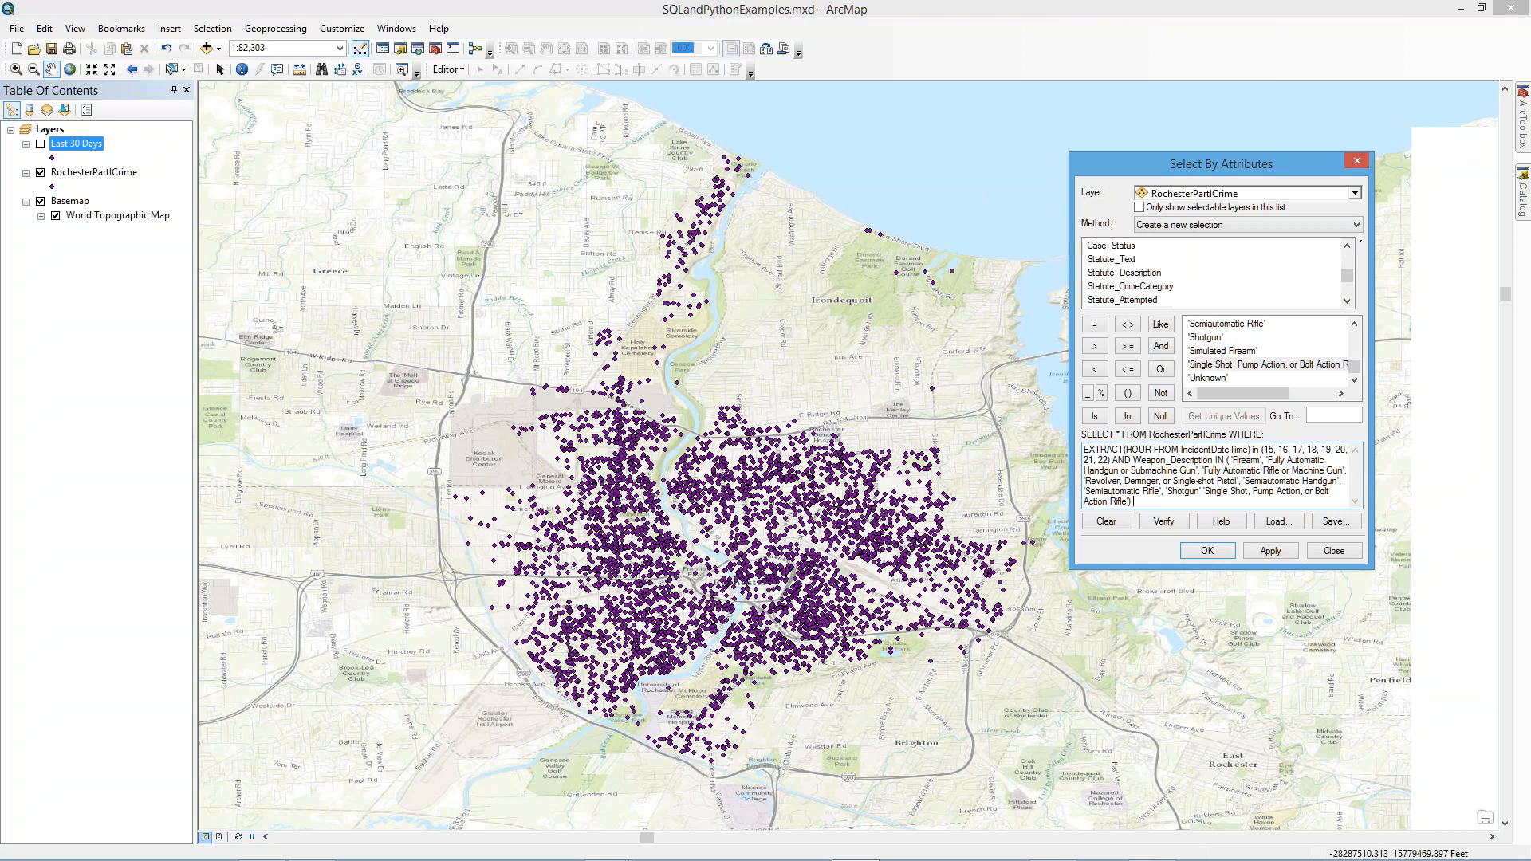
{"action": "left_click", "coordinate": [1161, 346]}
{"action": "double_click", "coordinate": [1124, 272]}
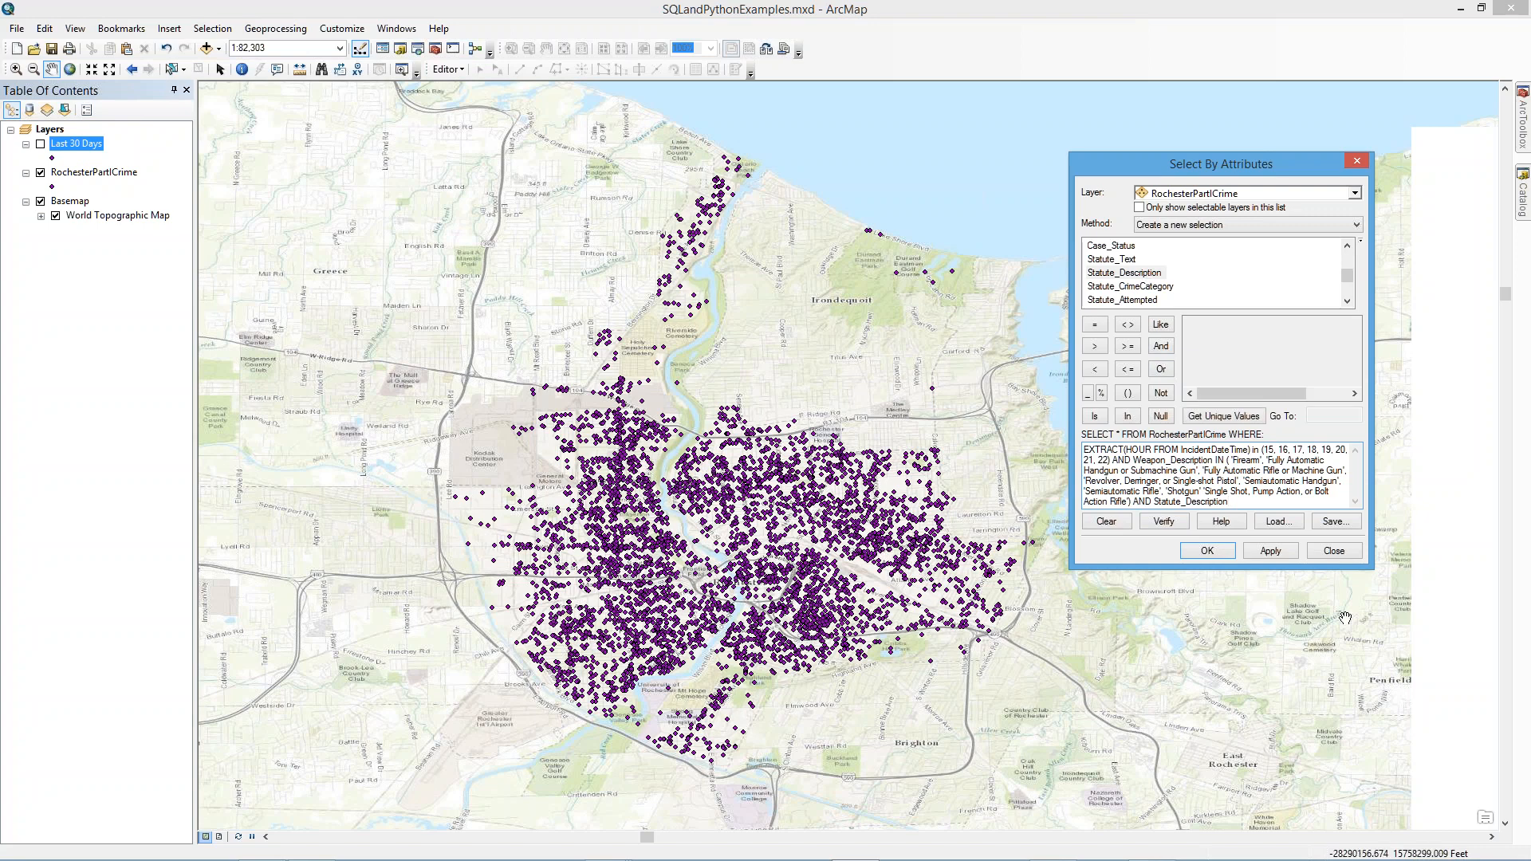
{"action": "type", "text": "NOT LIKE '%Menac%'"}
{"action": "left_click", "coordinate": [1174, 526]}
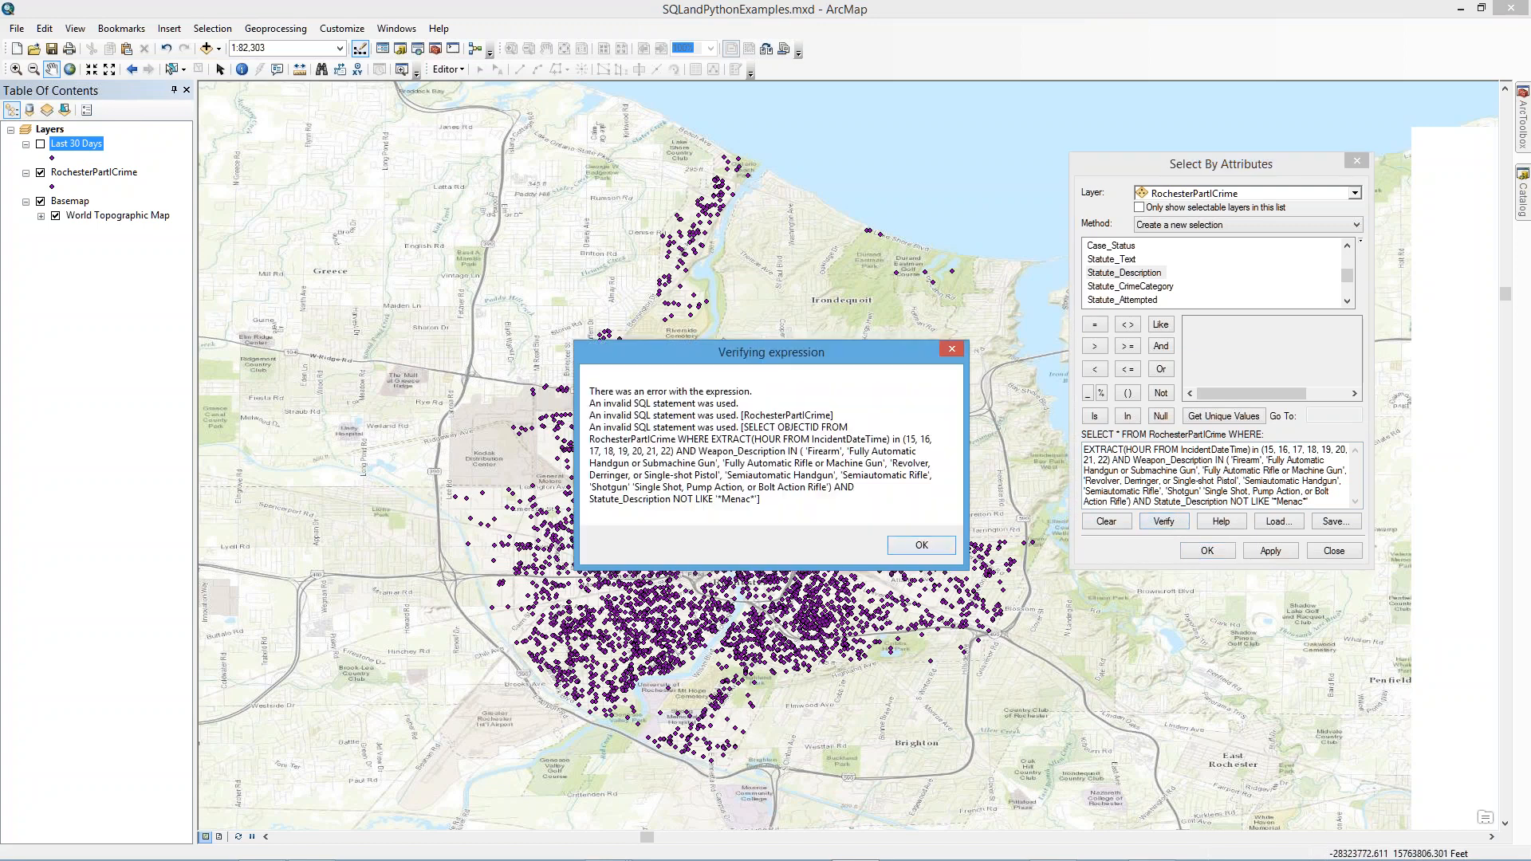
{"action": "left_click", "coordinate": [917, 551]}
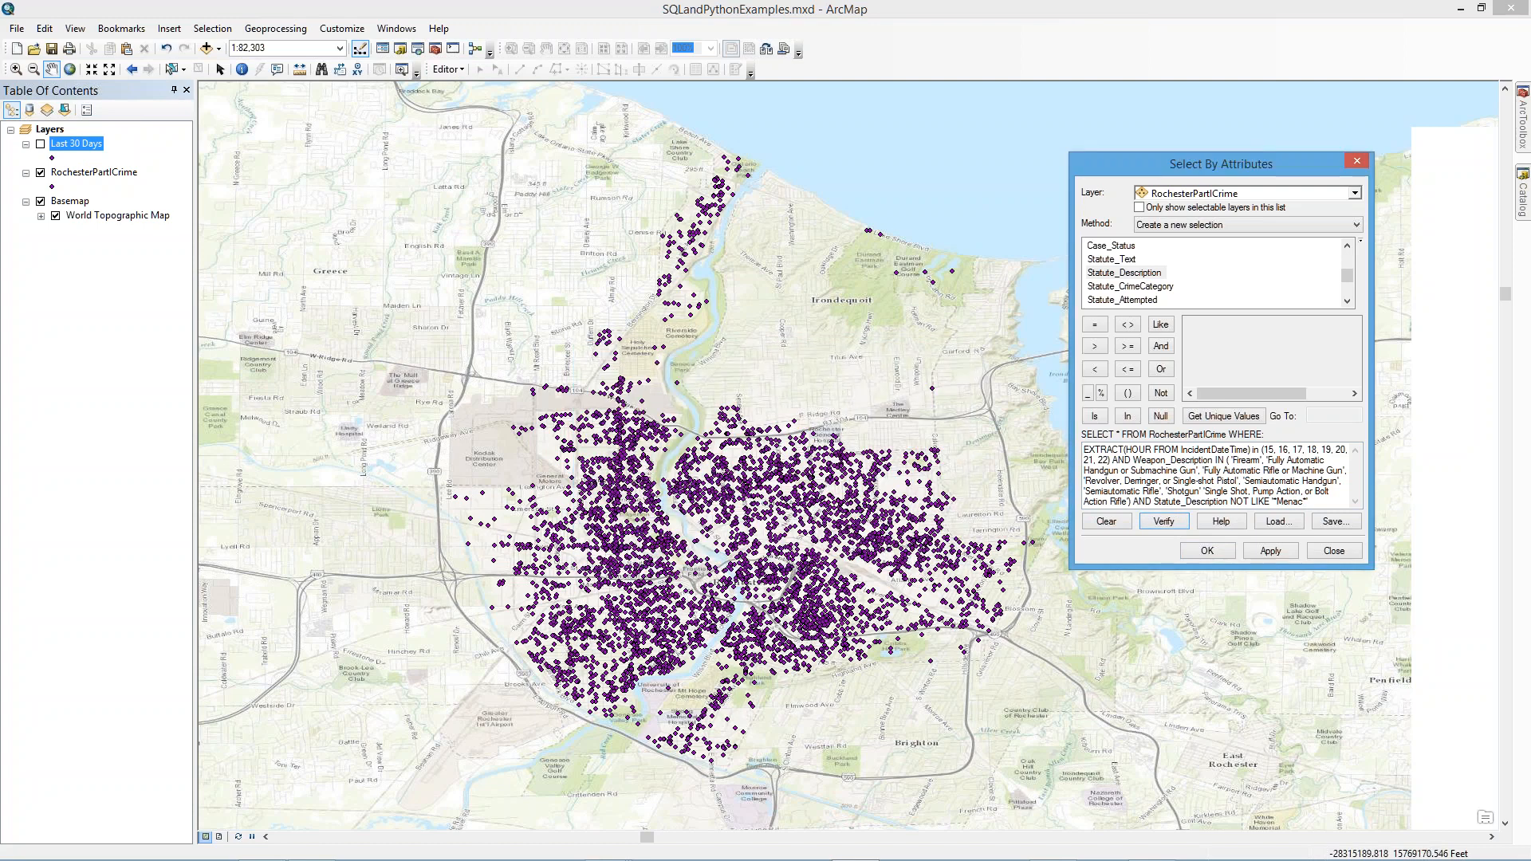
- Enclose the Statute_Description condition in parentheses and add a second closing parenthesis after the weapon list
{"action": "left_click", "coordinate": [1155, 501]}
{"action": "type", "text": "("}
{"action": "left_click", "coordinate": [1312, 502]}
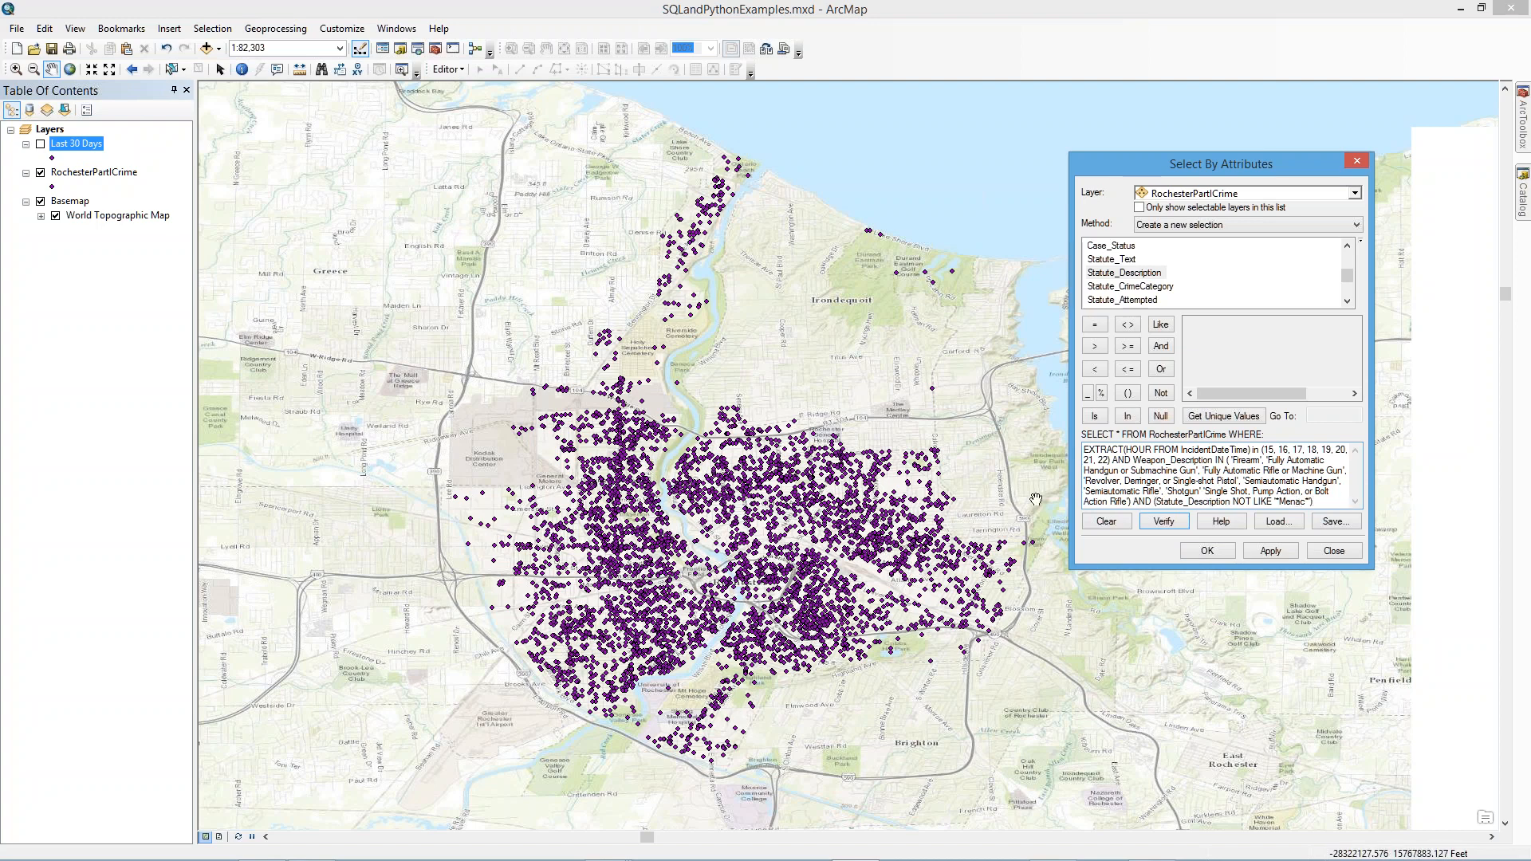
{"action": "left_click", "coordinate": [1132, 502]}
{"action": "type", "text": ")"}
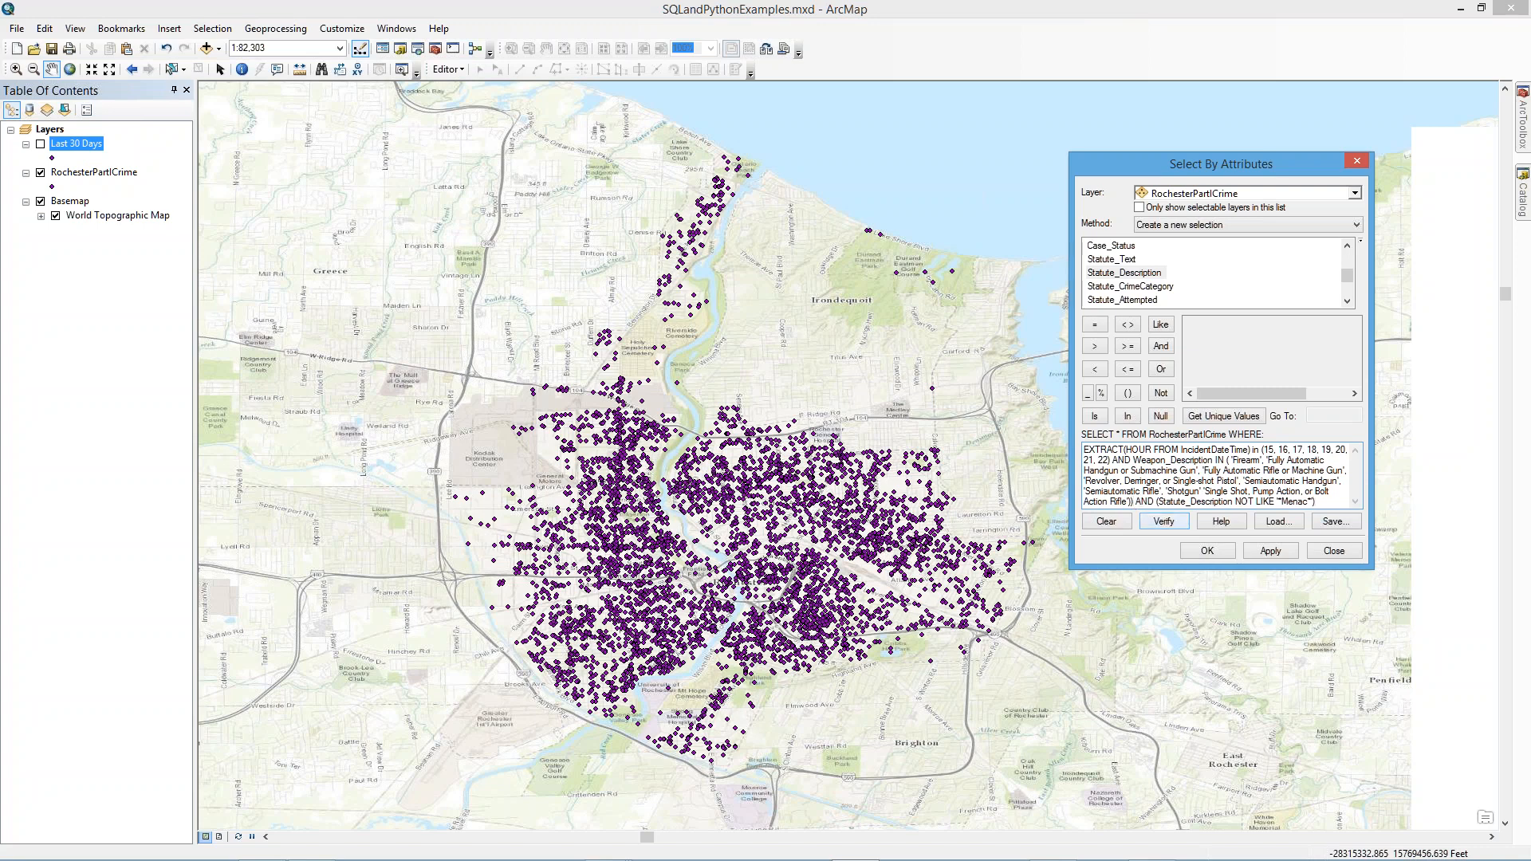
- Enclose the EXTRACT hour condition in its own parentheses, put a parenthesis before Weapon_Description and verify the expression
{"action": "left_click", "coordinate": [1134, 460]}
{"action": "type", "text": "("}
{"action": "left_click", "coordinate": [1111, 460]}
{"action": "type", "text": ") in "}
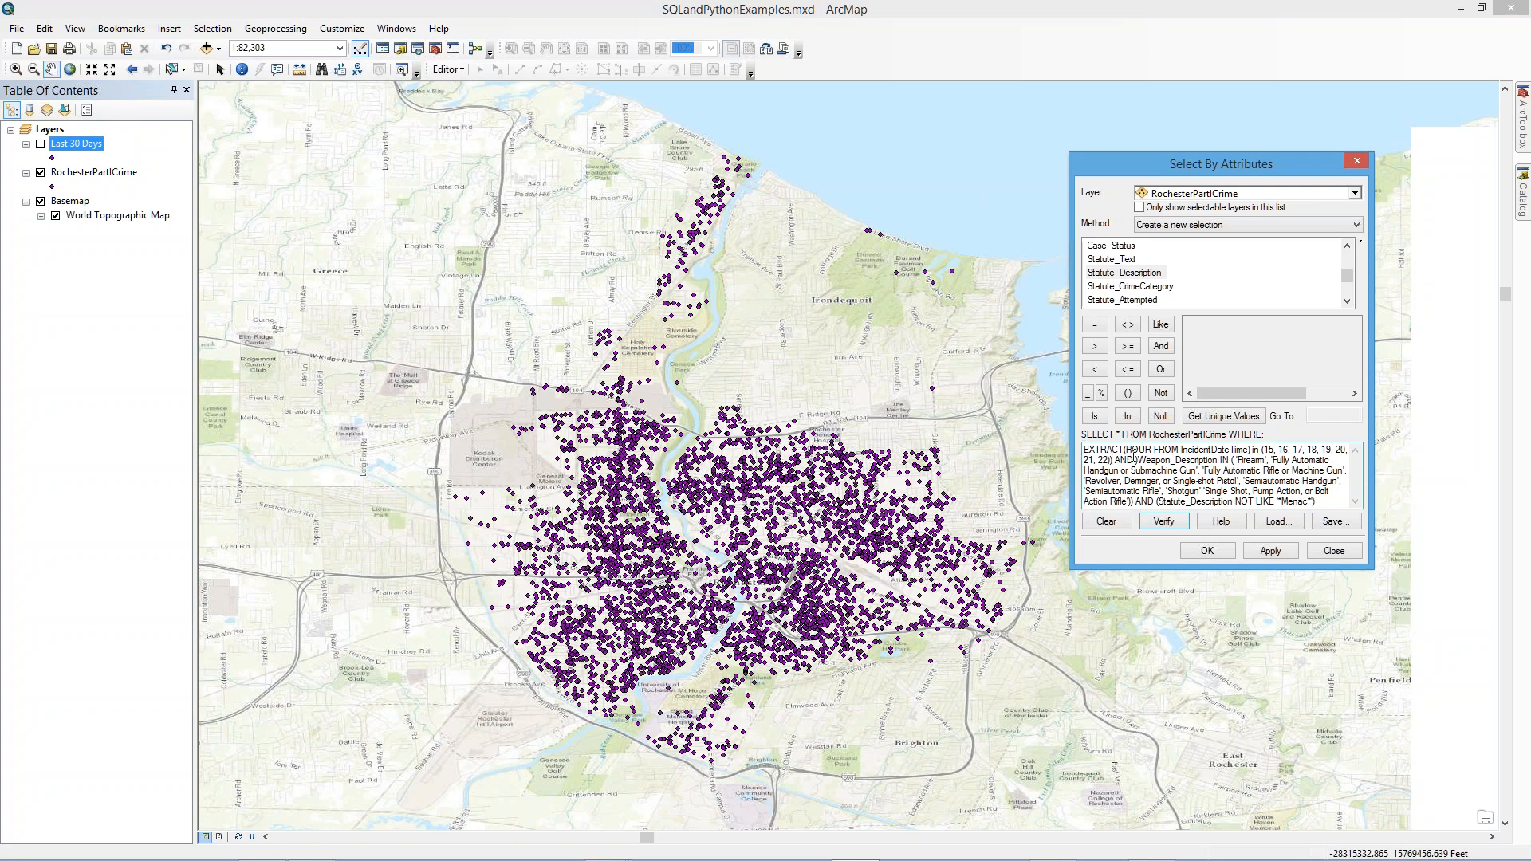
{"action": "type", "text": "("}
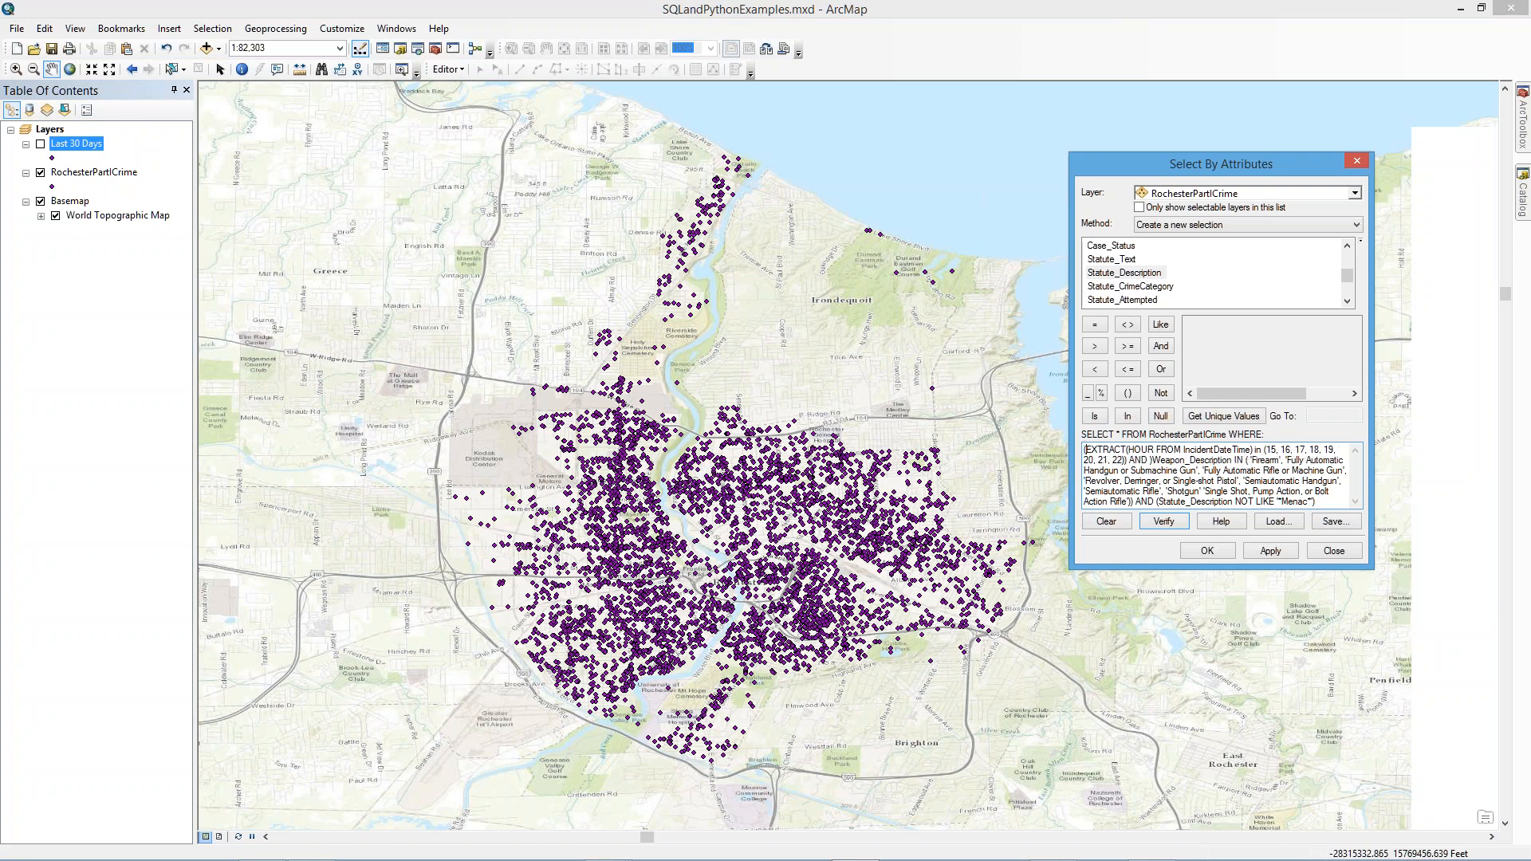
{"action": "left_click", "coordinate": [1164, 520]}
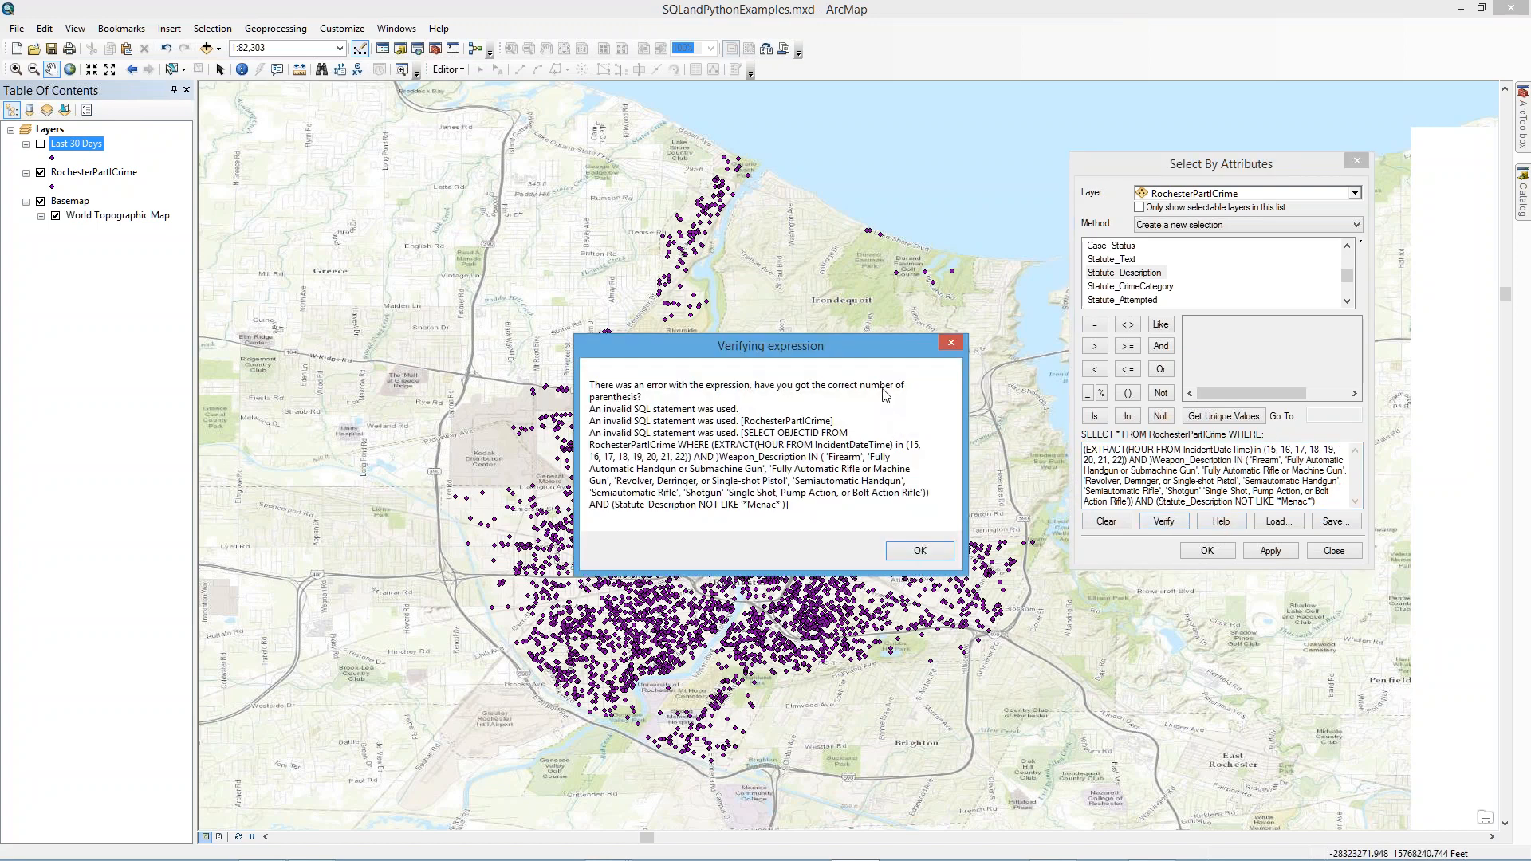
{"action": "left_click", "coordinate": [920, 550]}
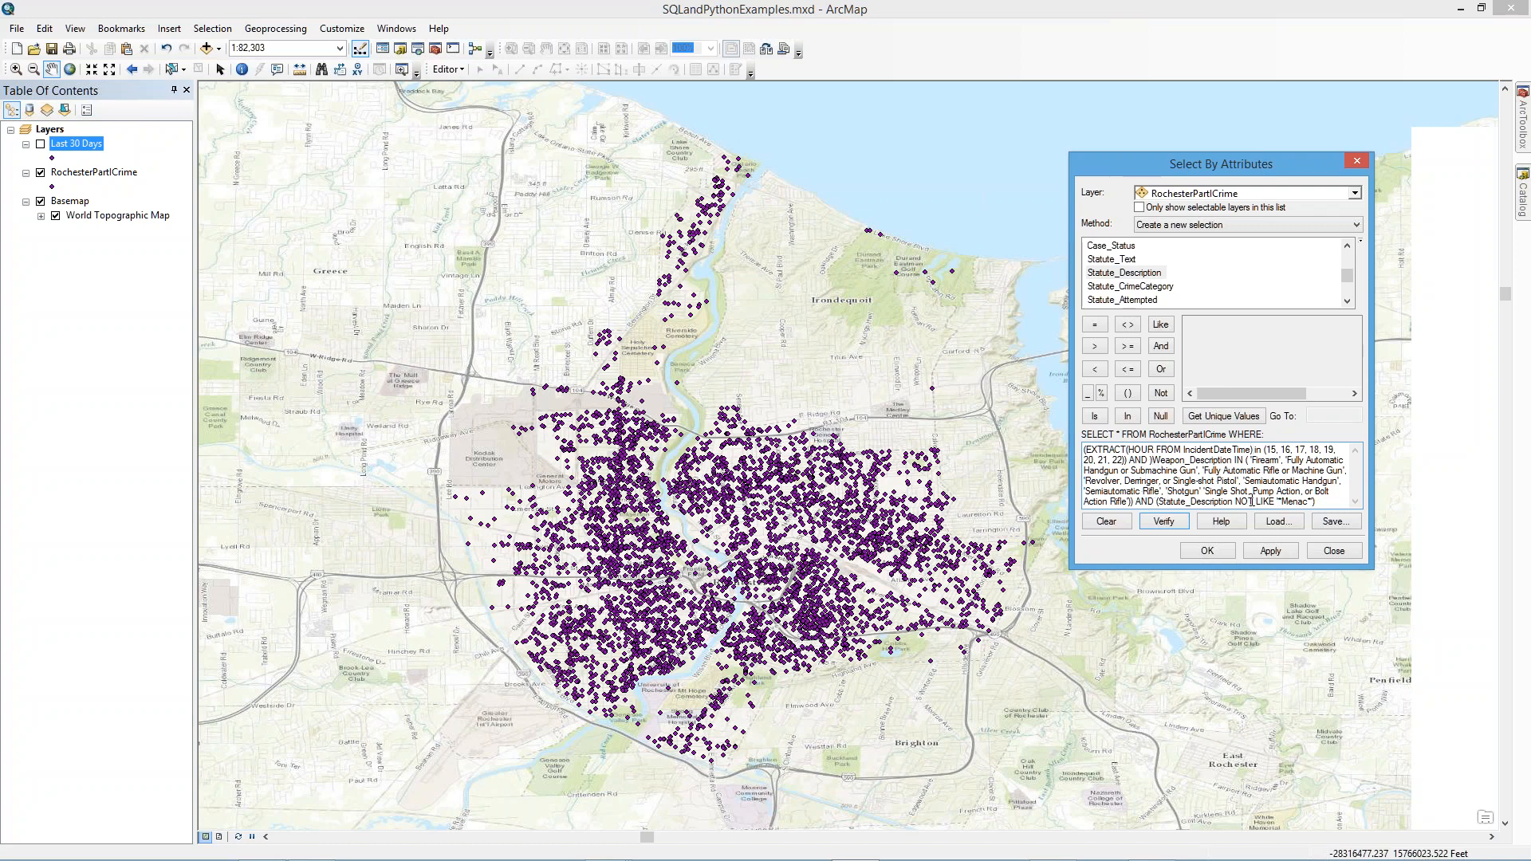
- Replace the stray closing parenthesis before Weapon_Description with an opening one and verify the expression again
{"action": "type", "text": "("}
{"action": "left_click", "coordinate": [1173, 522]}
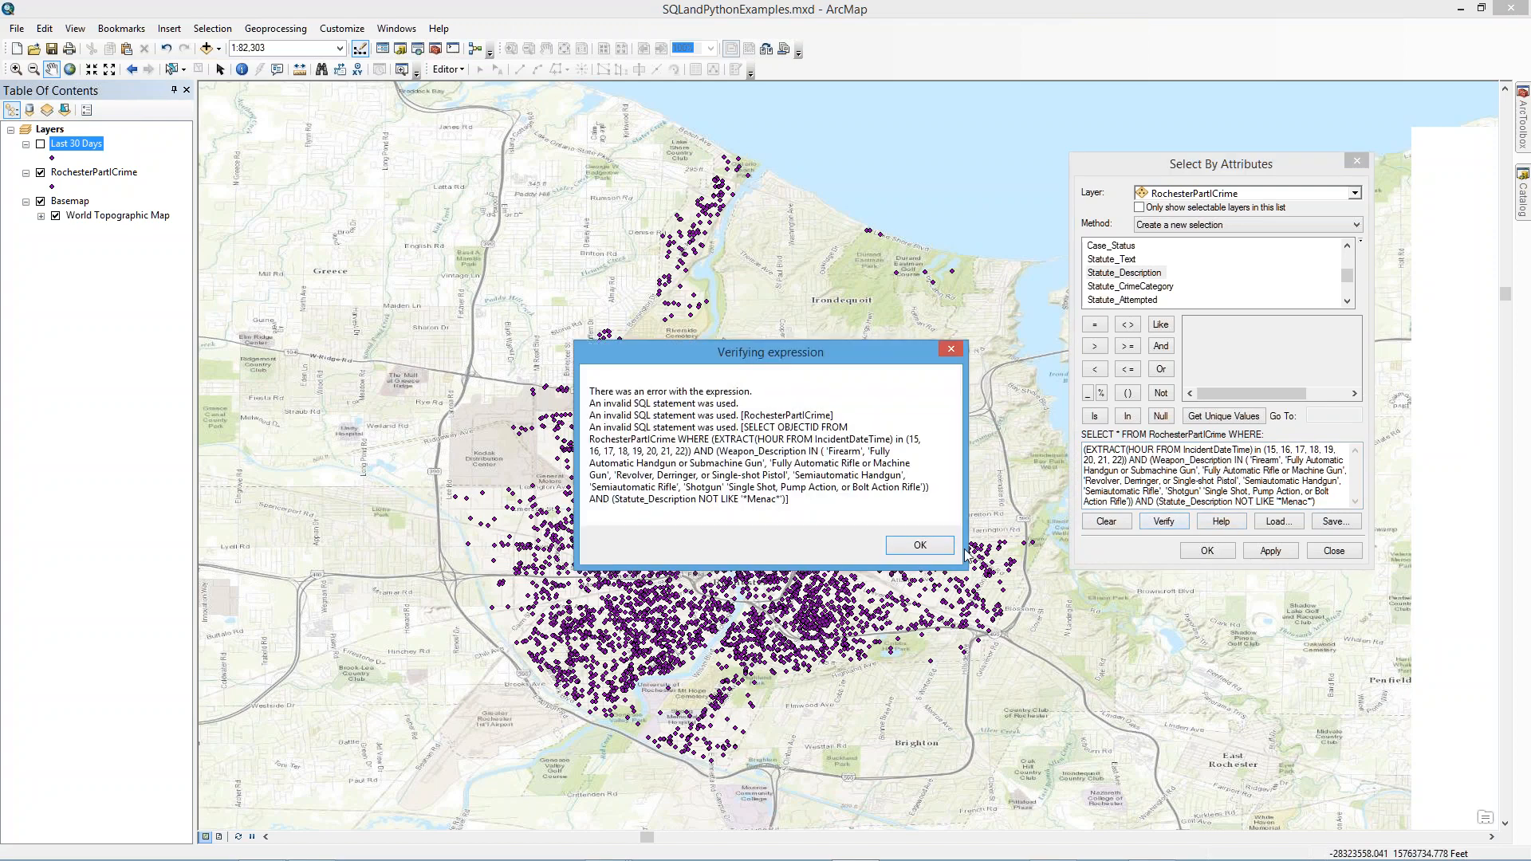
{"action": "left_click", "coordinate": [921, 546]}
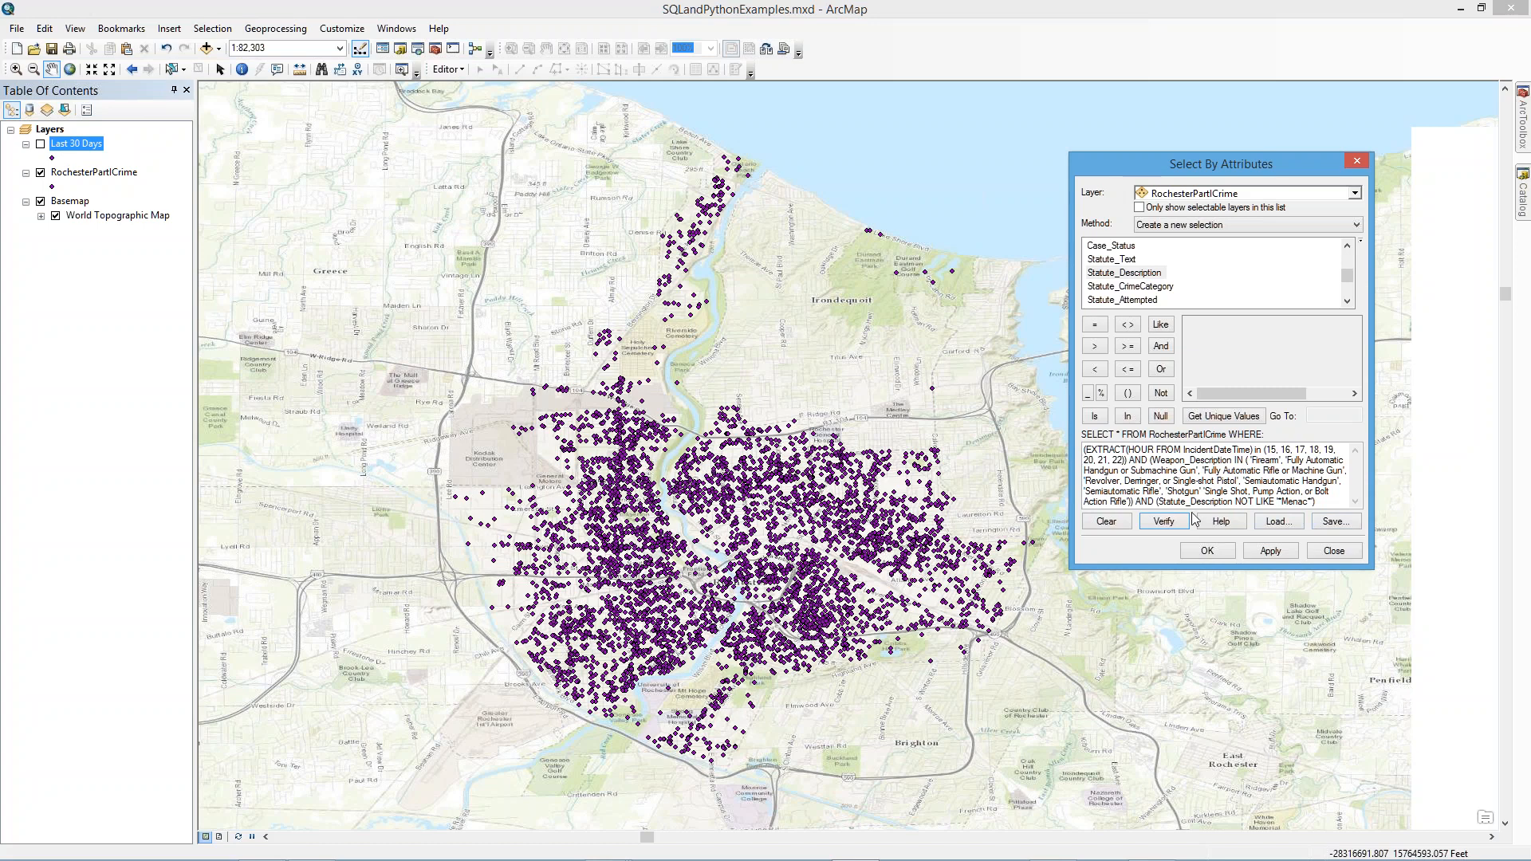
- Remove the extra closing parenthesis after the weapon list and recheck the expression's validity
{"action": "left_click", "coordinate": [1135, 501]}
{"action": "type", "text": ")"}
{"action": "type", "text": ")"}
{"action": "key", "text": "BackSpace"}
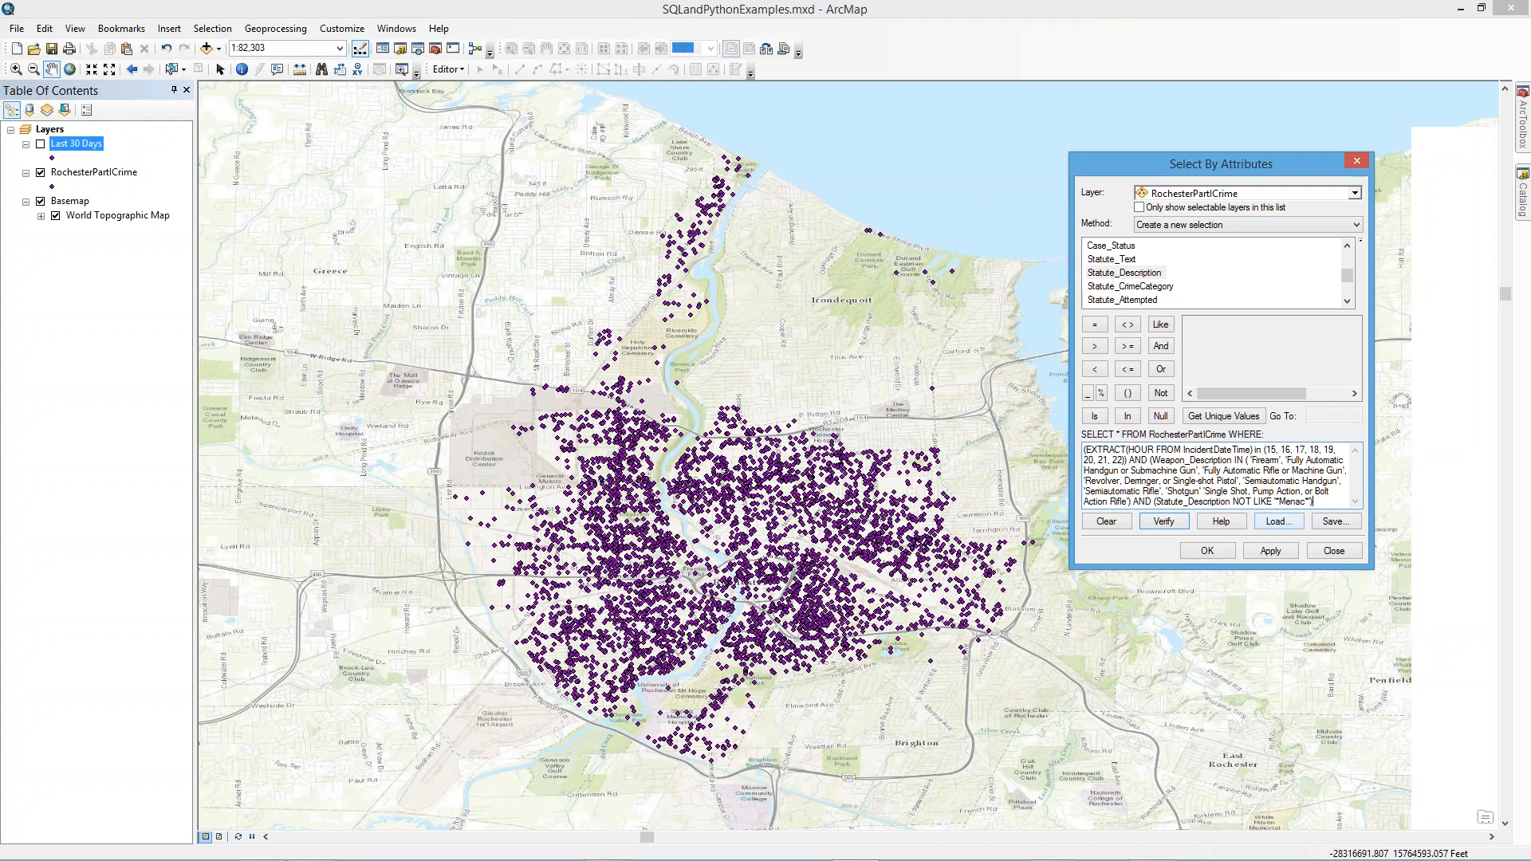
{"action": "left_click", "coordinate": [1163, 521]}
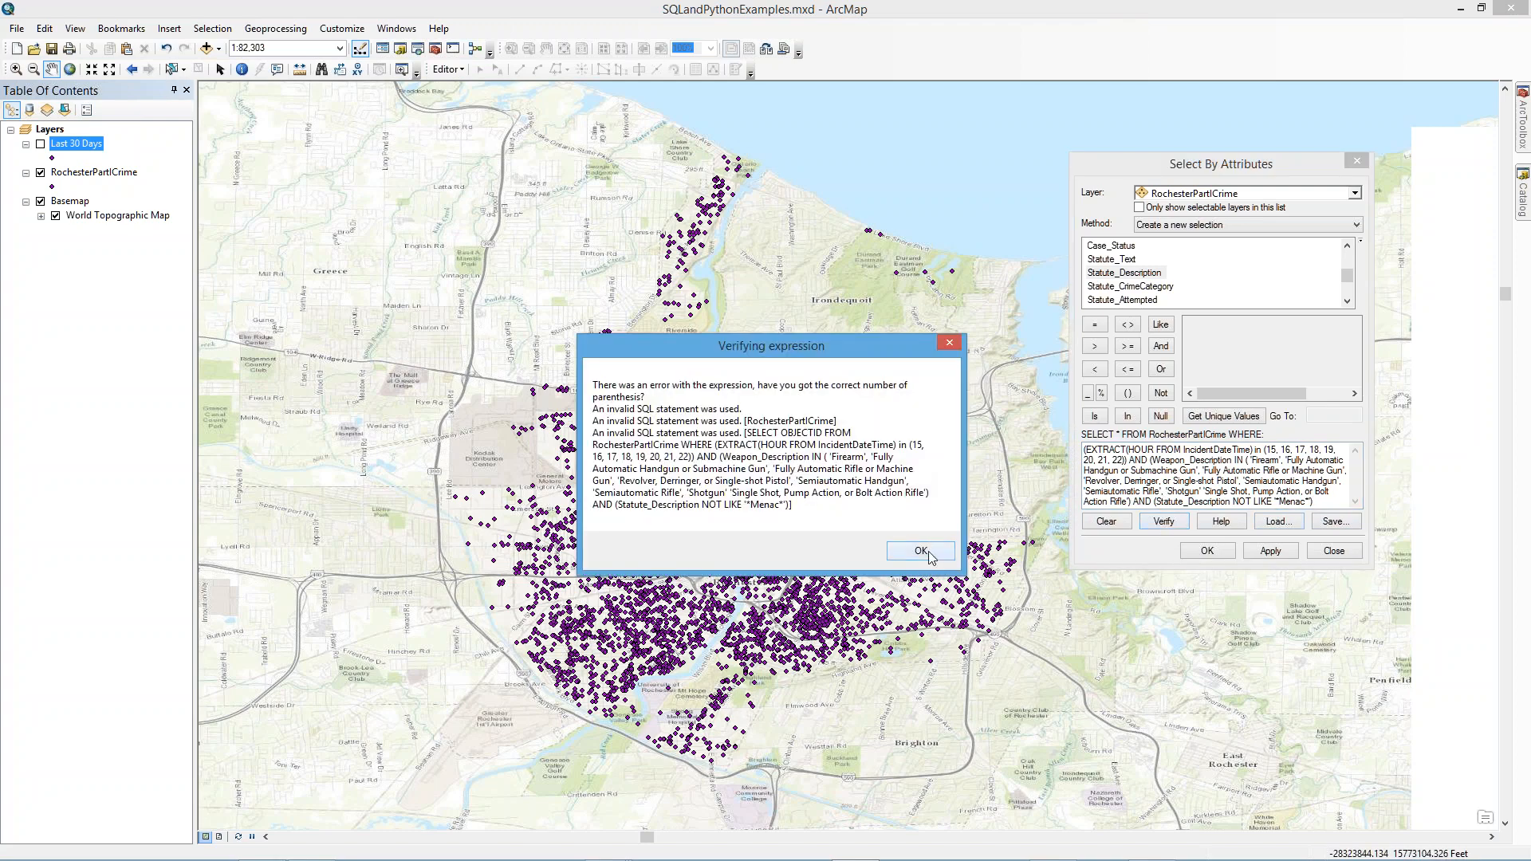
{"action": "left_click", "coordinate": [921, 551]}
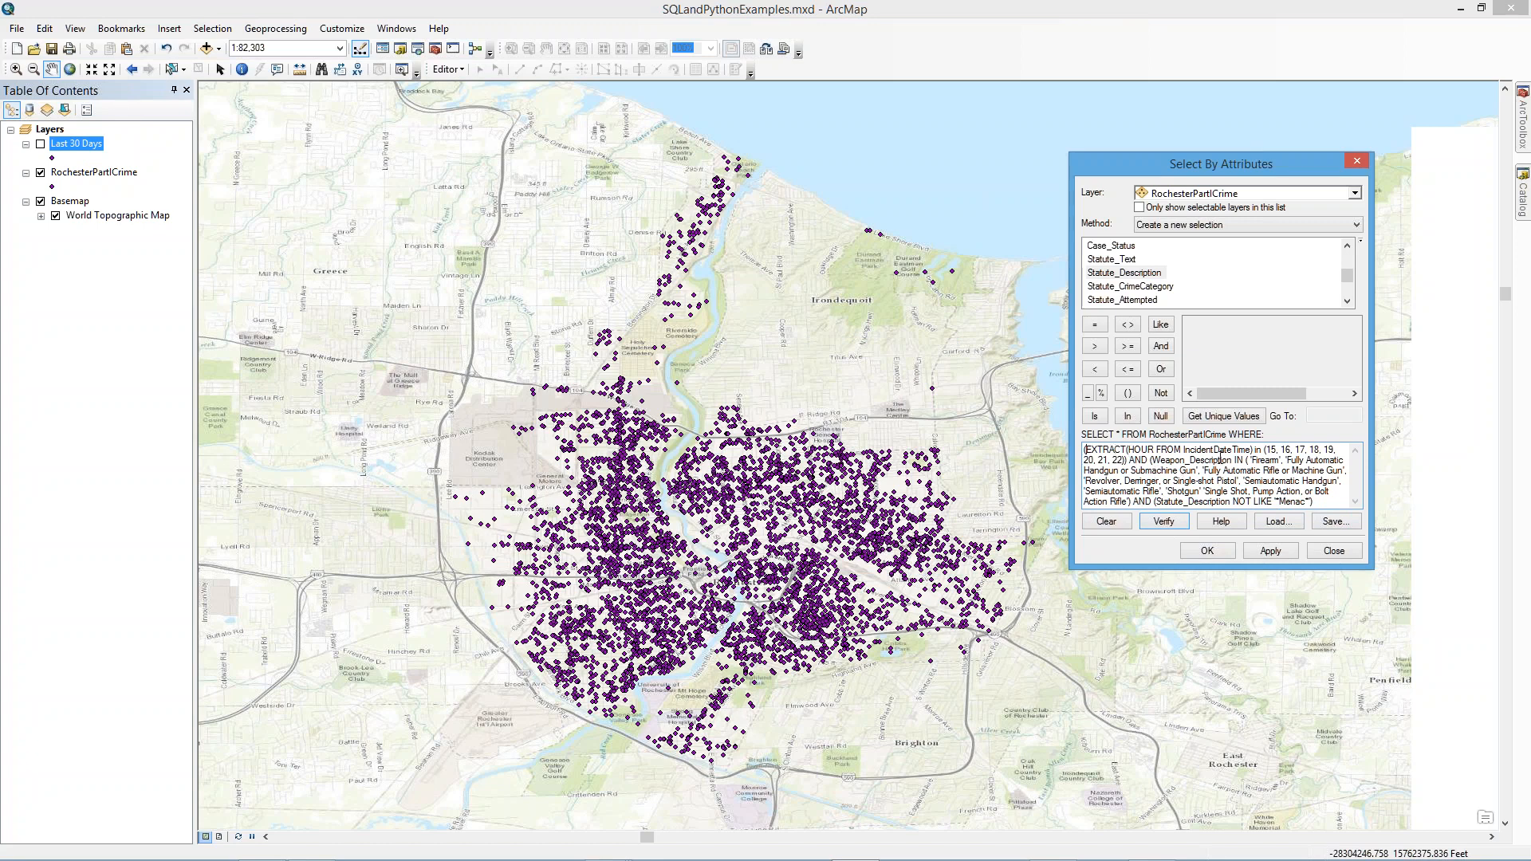
{"action": "left_click", "coordinate": [1177, 522]}
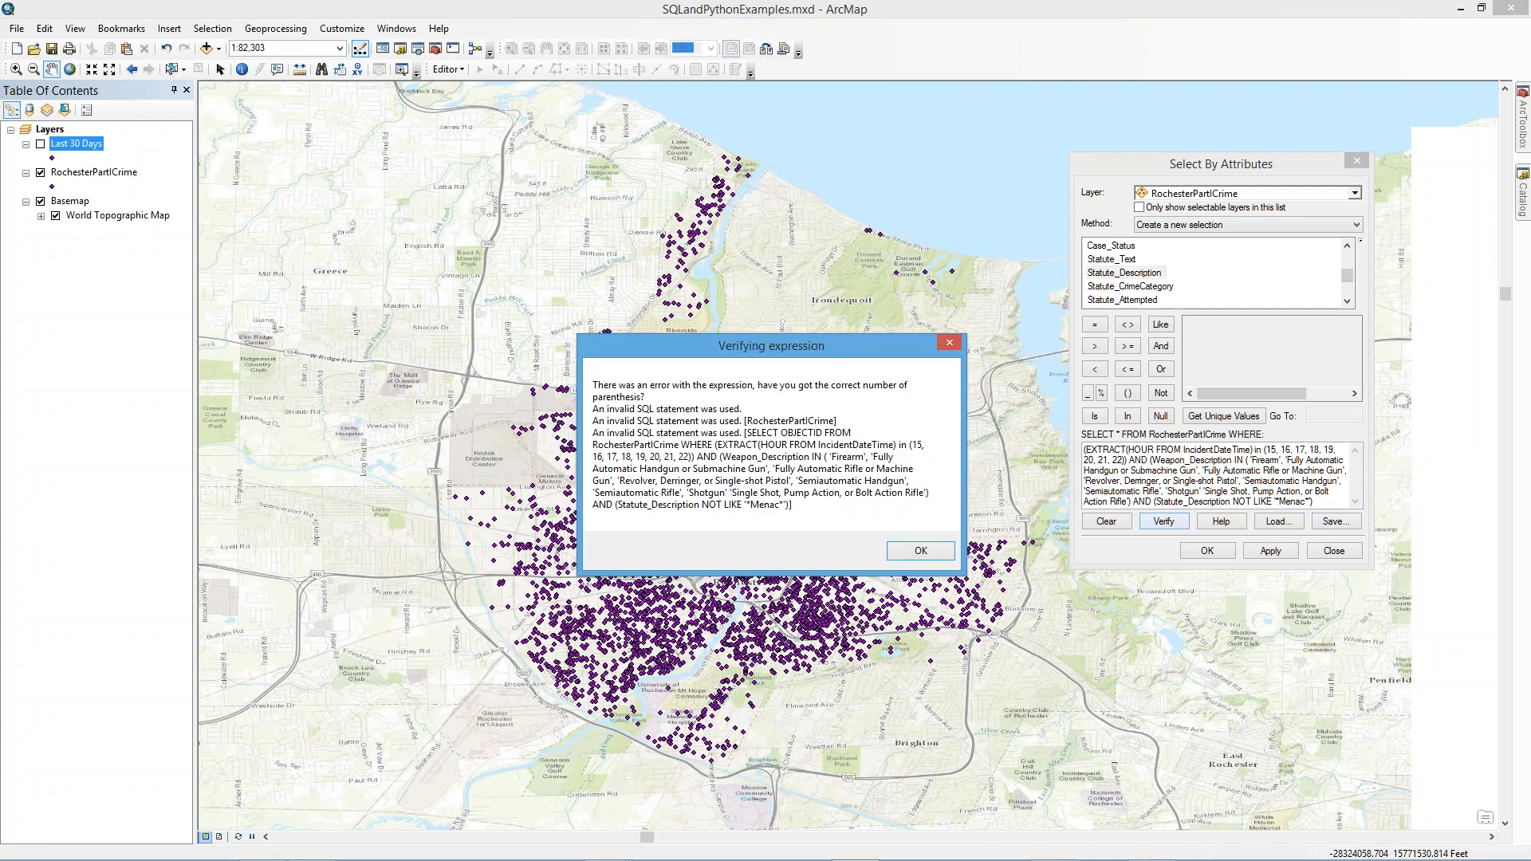
{"action": "key", "text": "Return"}
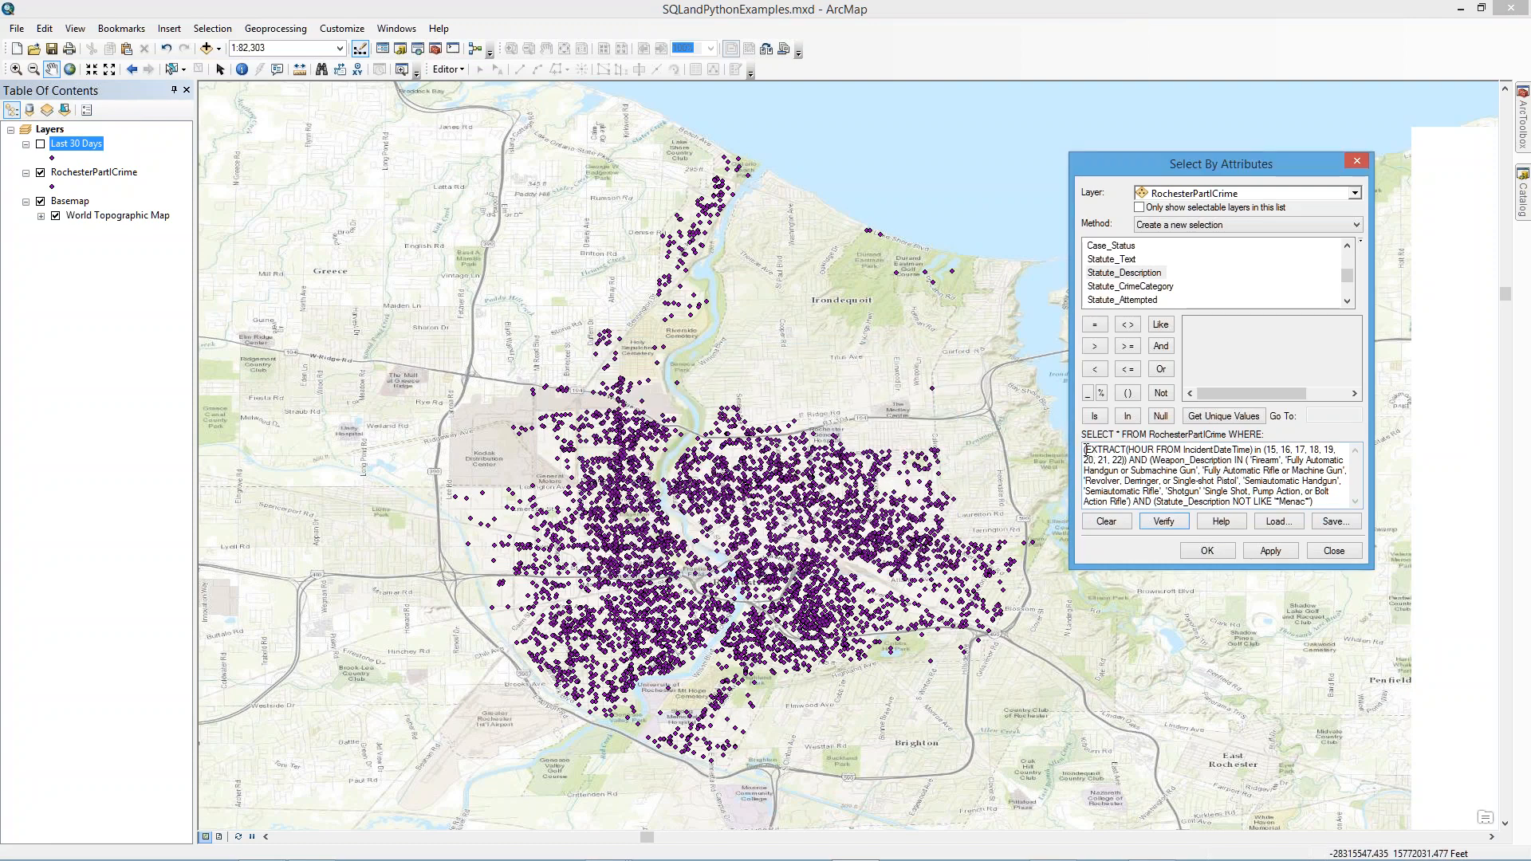
- Insert the missing comma after 'Shotgun', verify the expression, and remove the parentheses around the Statute_Description condition
{"action": "left_click", "coordinate": [1084, 451]}
{"action": "type", "text": ","}
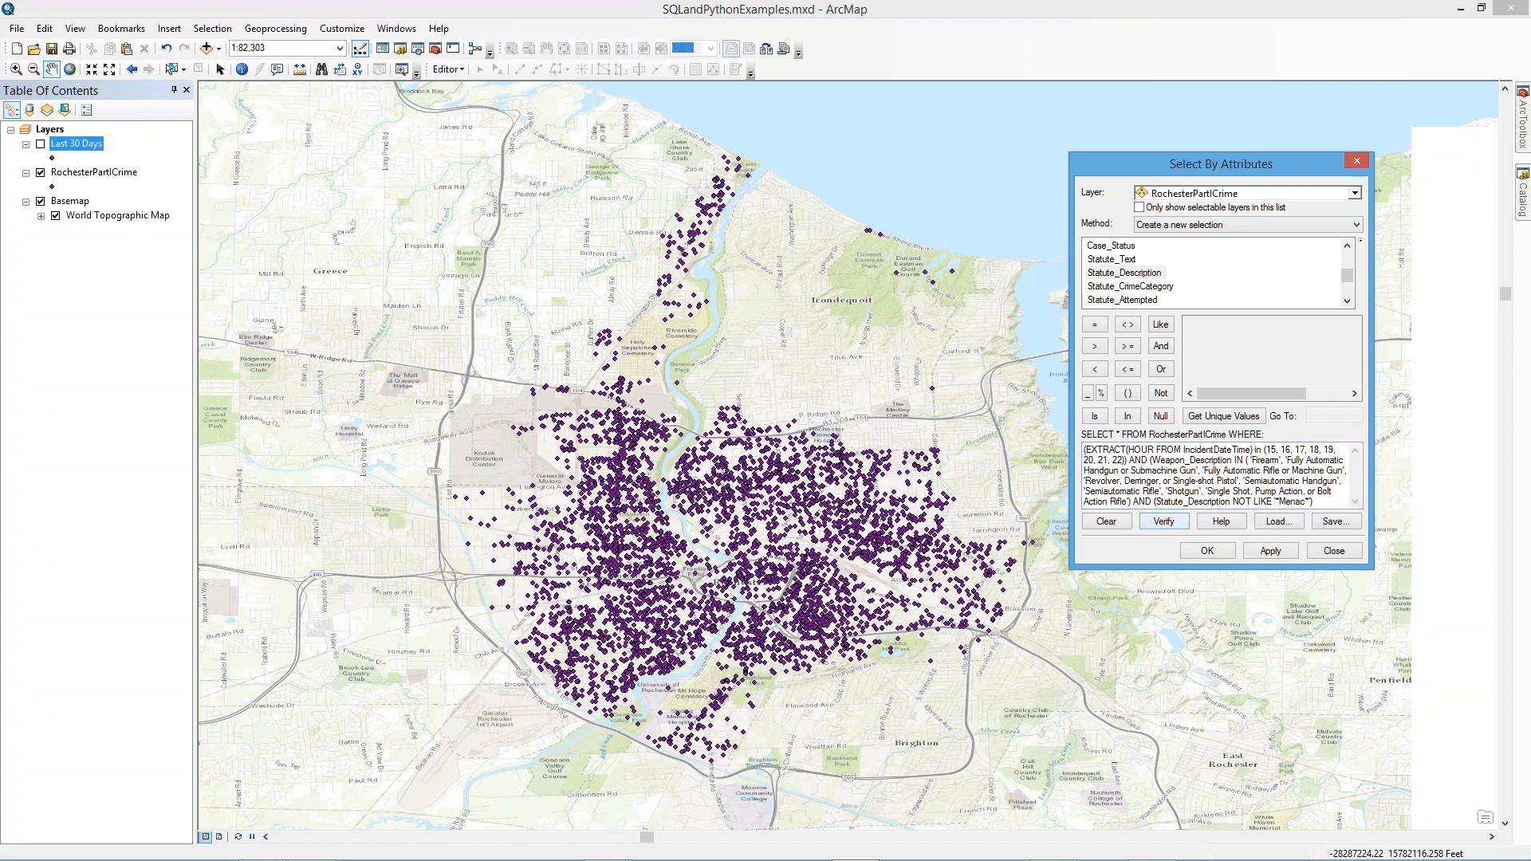
{"action": "left_click", "coordinate": [1164, 521]}
{"action": "left_click", "coordinate": [920, 550]}
{"action": "key", "text": "BackSpace"}
{"action": "left_click", "coordinate": [1158, 501]}
{"action": "key", "text": "BackSpace"}
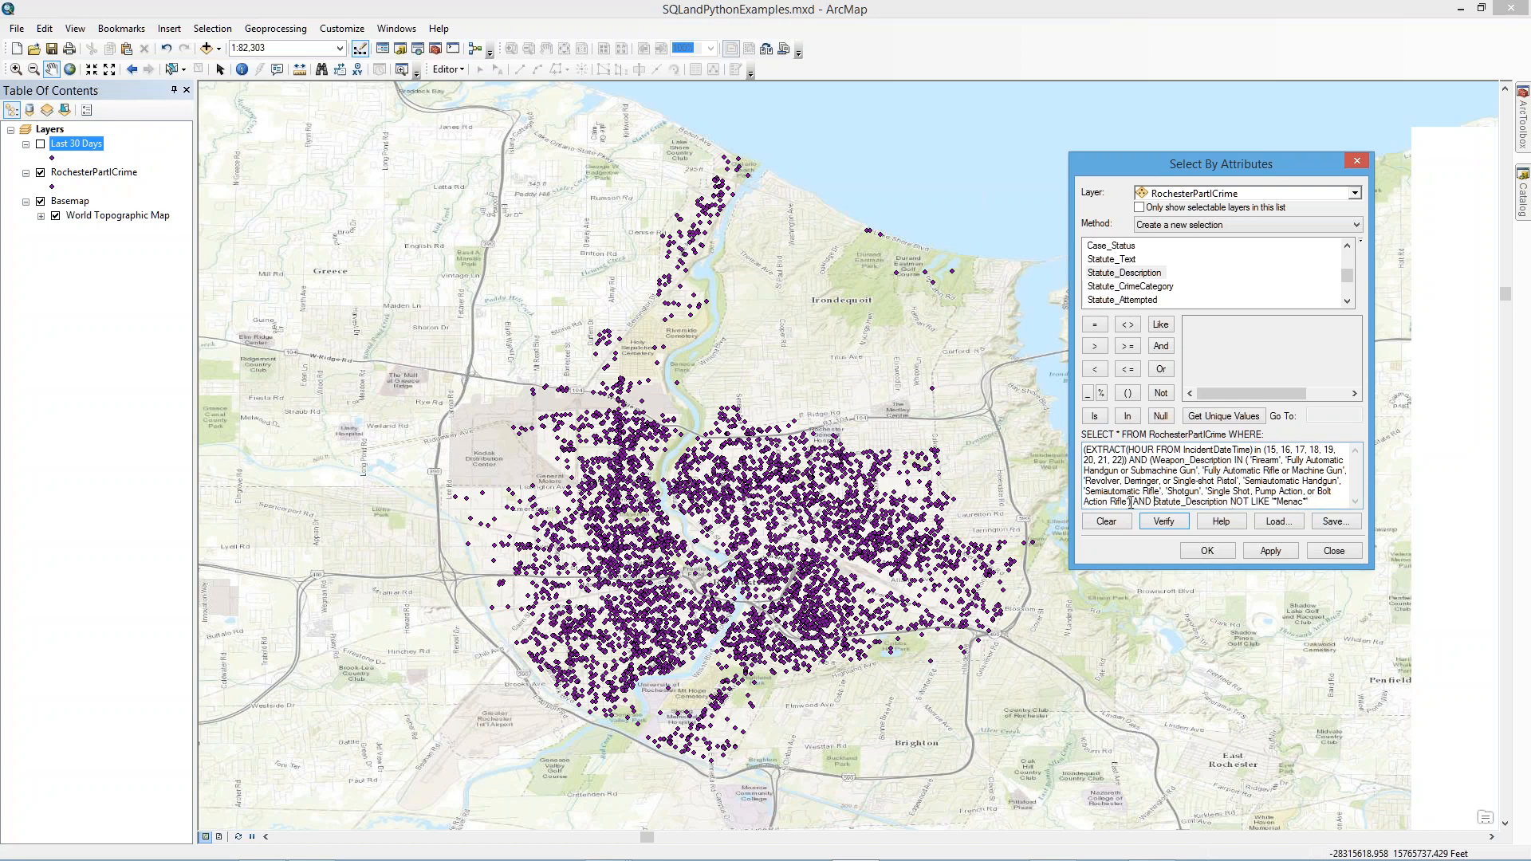
- Reduce the expression to EXTRACT(HOUR FROM IncidentDateTime) in (15, 16, 17, 18, 19, 20, 21, 22), deleting the weapon and statute conditions
{"action": "left_click_drag", "start_coordinate": [1310, 501], "coordinate": [1129, 460]}
{"action": "key", "text": "BackSpace"}
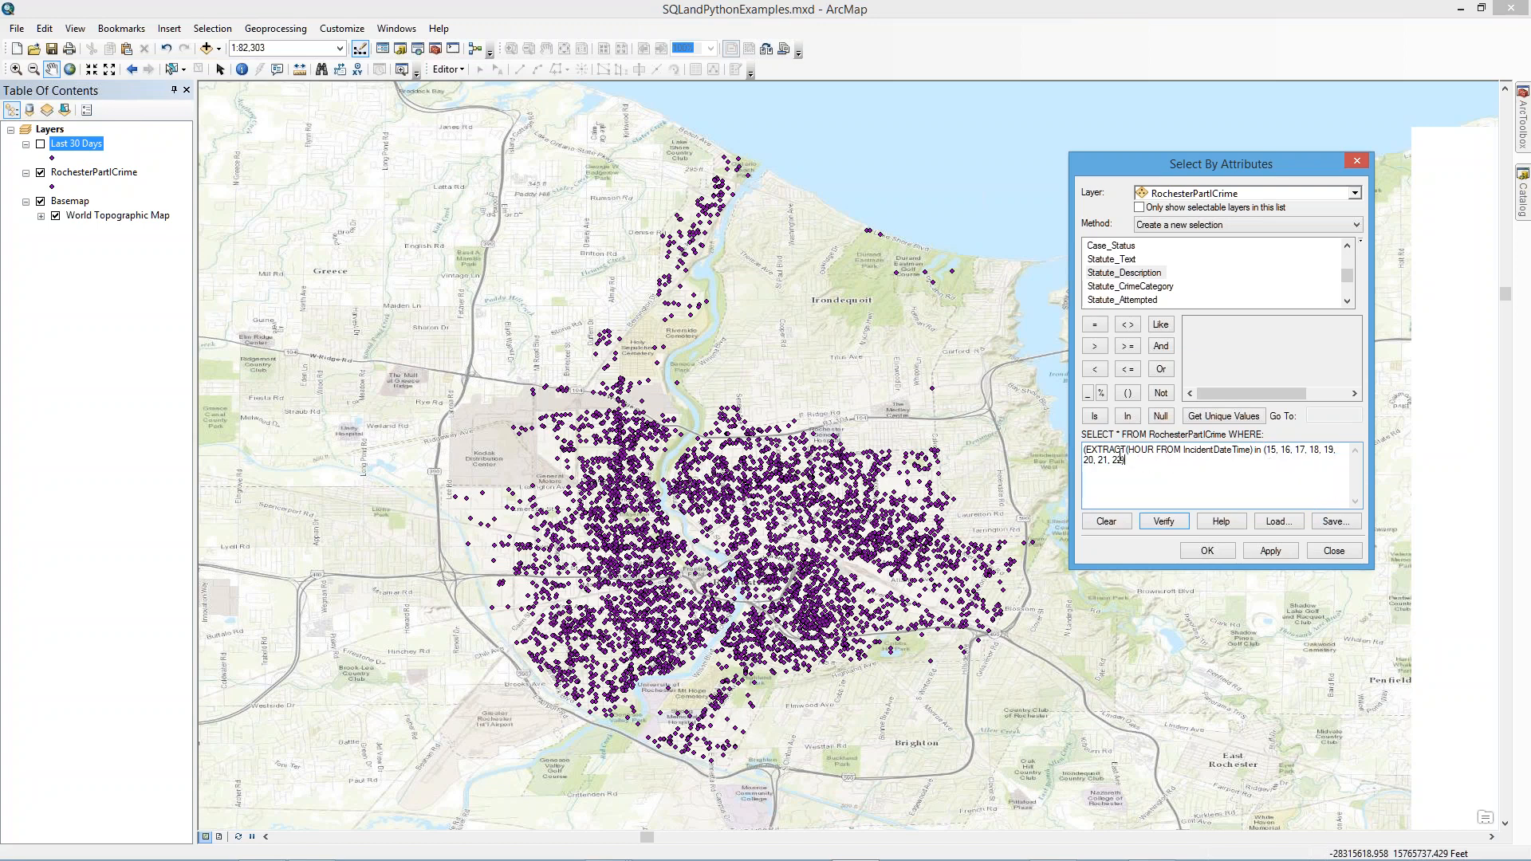
{"action": "left_click", "coordinate": [1088, 449]}
{"action": "key", "text": "Delete"}
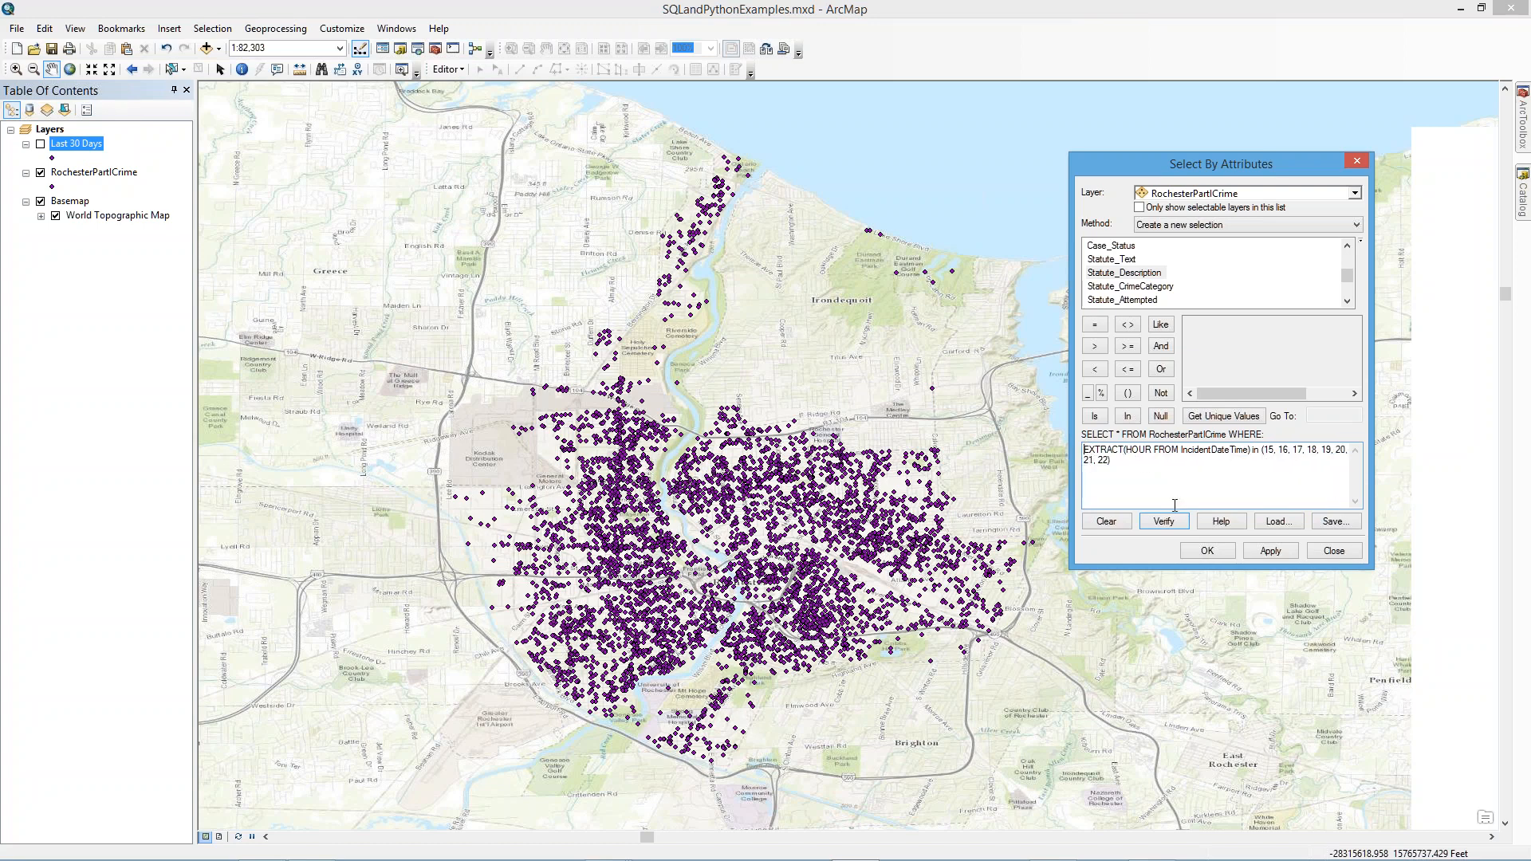
- Verify the hour expression and apply it as a new selection on RochesterPartICrime
{"action": "left_click", "coordinate": [1163, 522]}
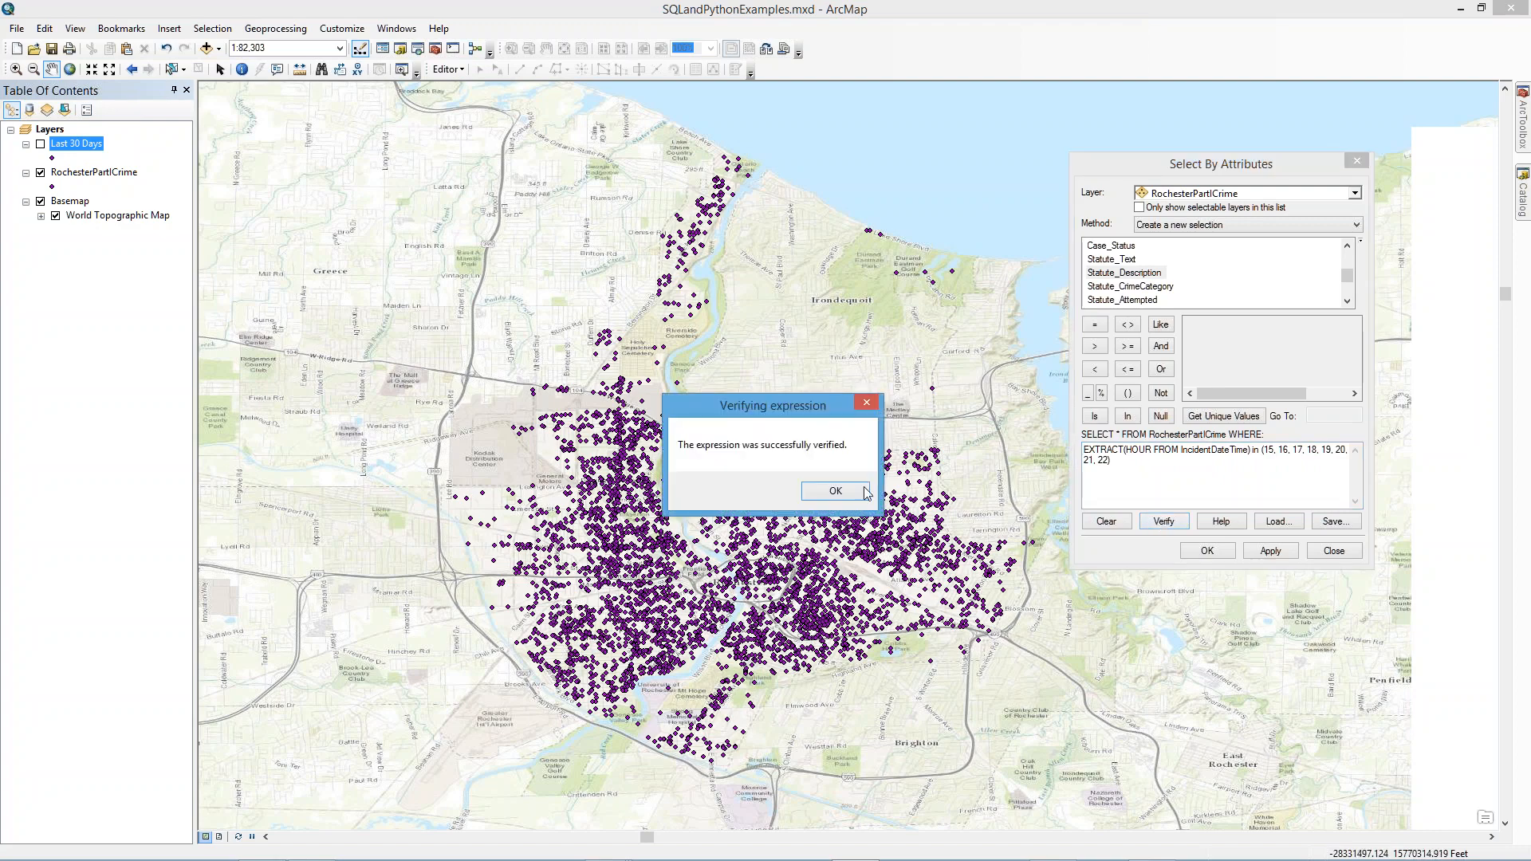
{"action": "left_click", "coordinate": [862, 489]}
{"action": "left_click", "coordinate": [1269, 551]}
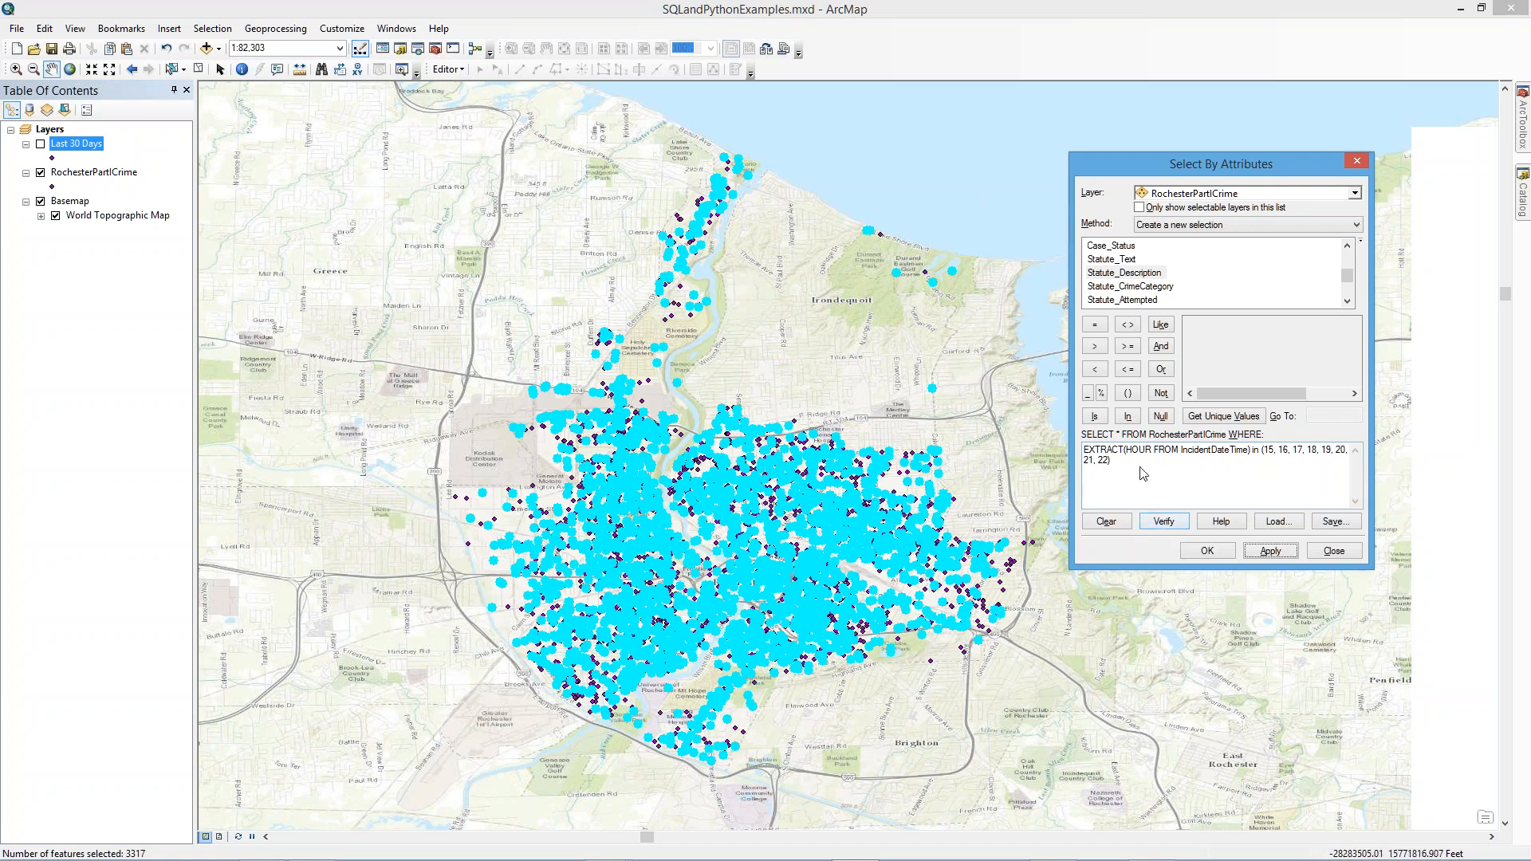
- Switch to the PowerPoint slide show and advance to the Python Calculation Expressions slide
{"action": "key", "text": "alt+Tab"}
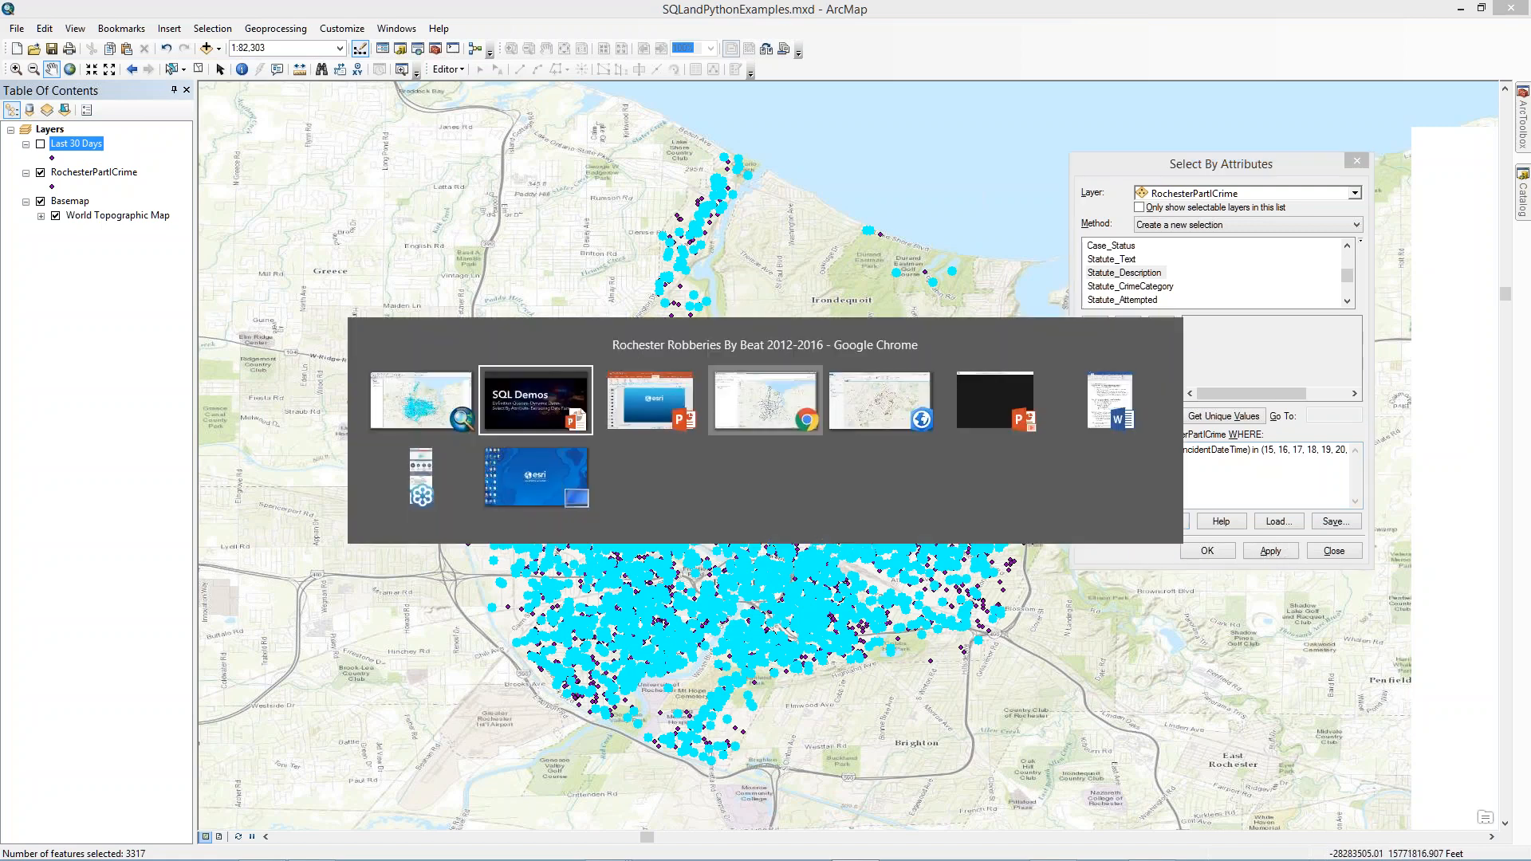
{"action": "left_click", "coordinate": [527, 404]}
{"action": "left_click", "coordinate": [563, 695]}
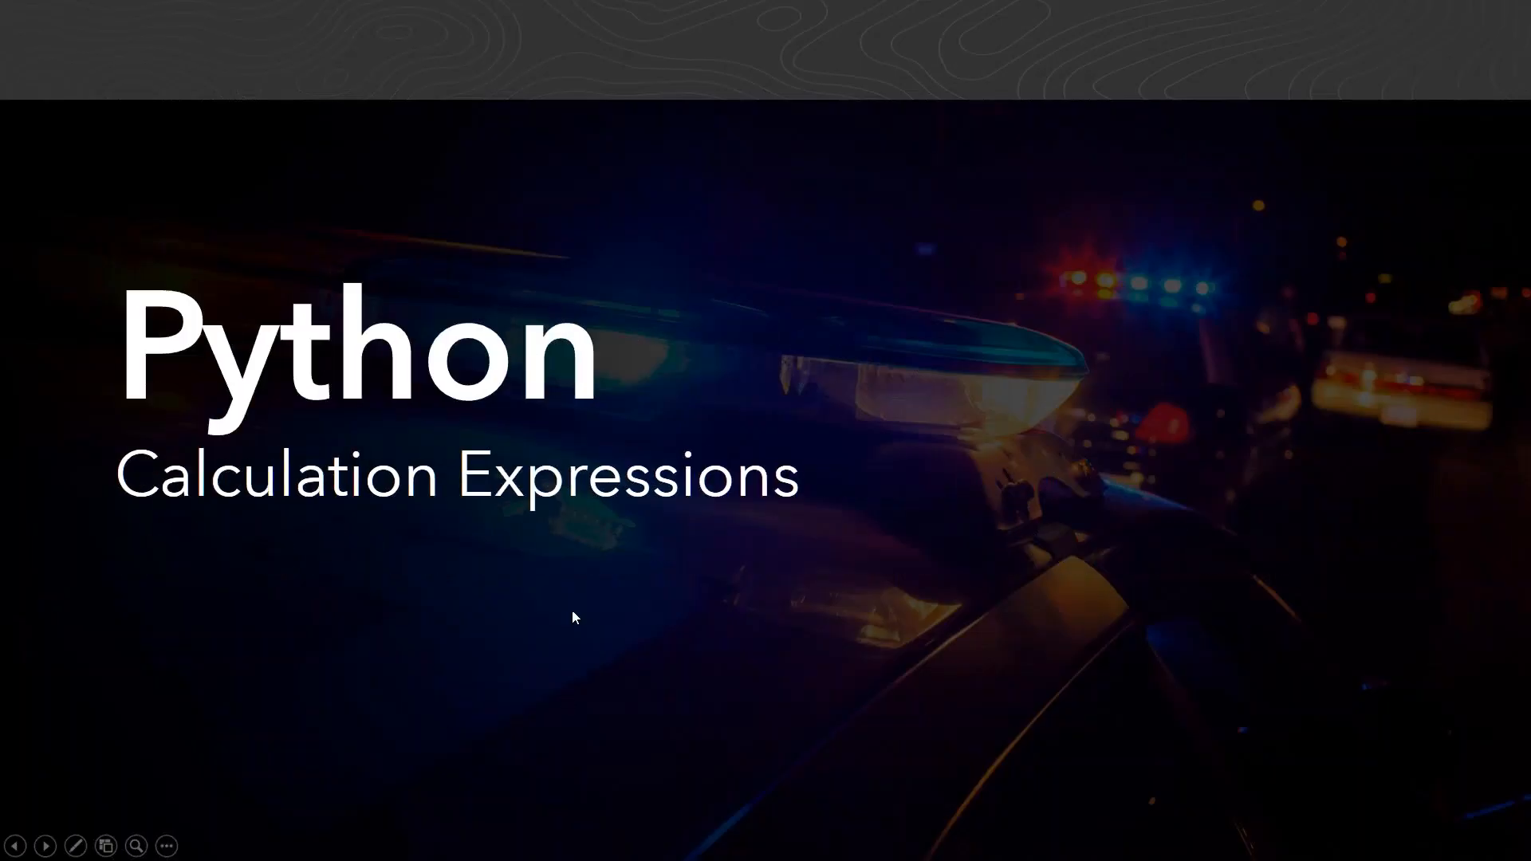
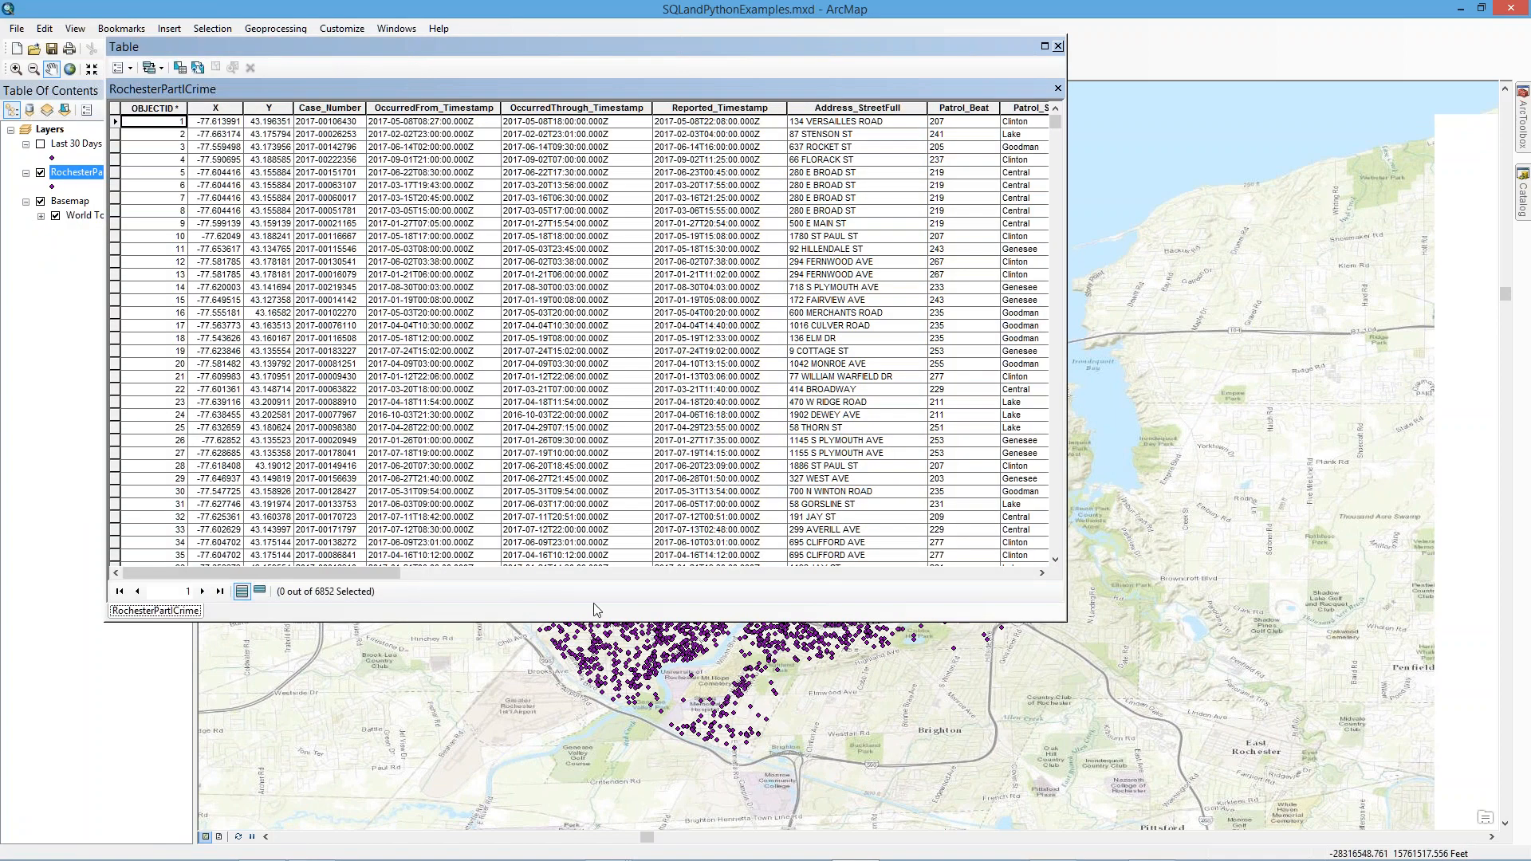
- Add a Short Integer field named Month to the RochesterPartICrime attribute table
{"action": "left_click_drag", "start_coordinate": [373, 571], "coordinate": [1009, 572]}
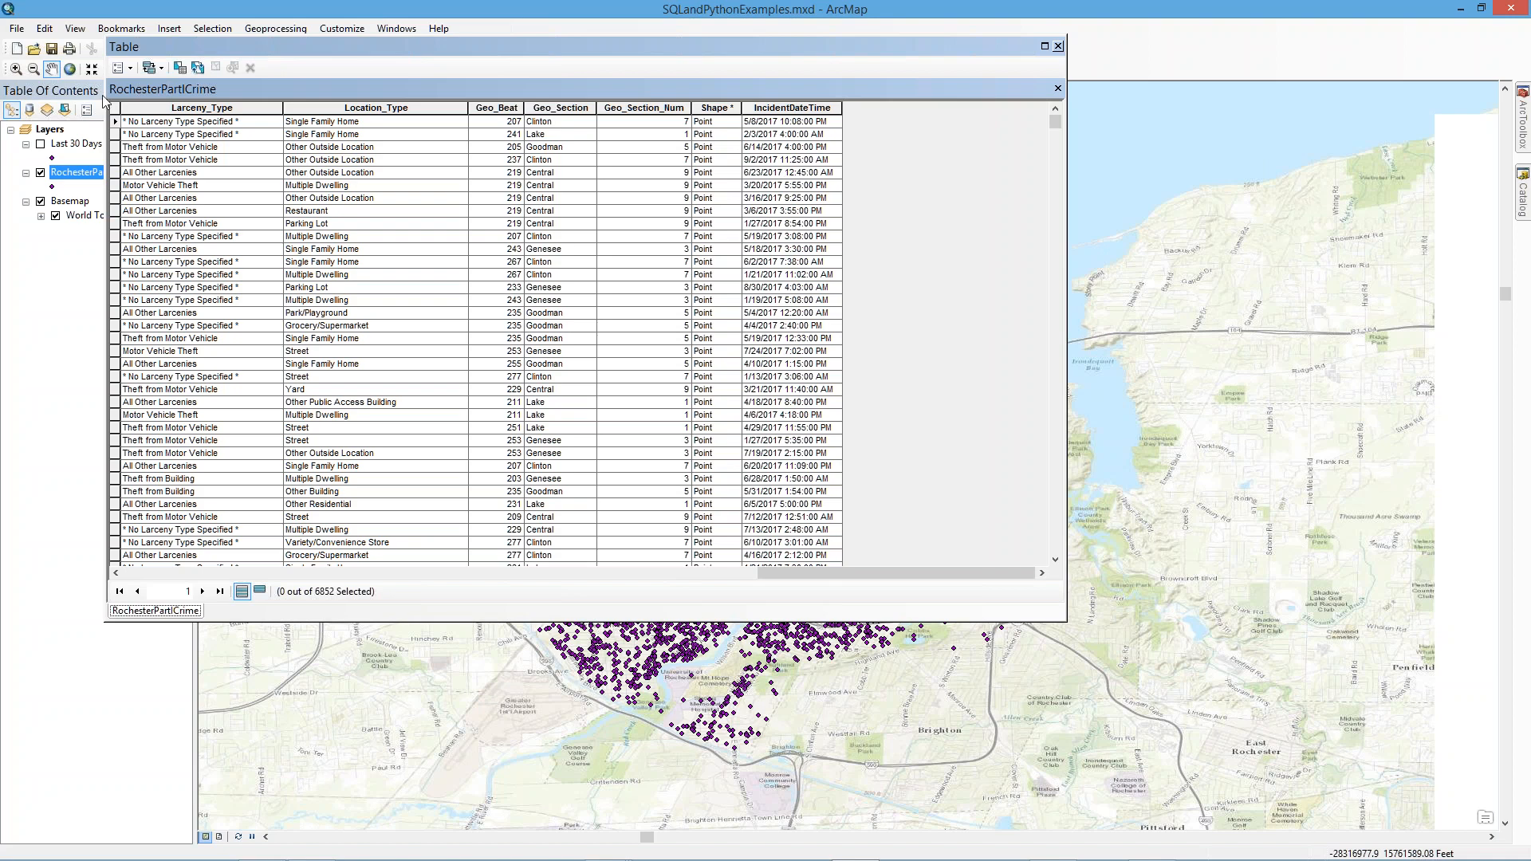
{"action": "left_click", "coordinate": [130, 69]}
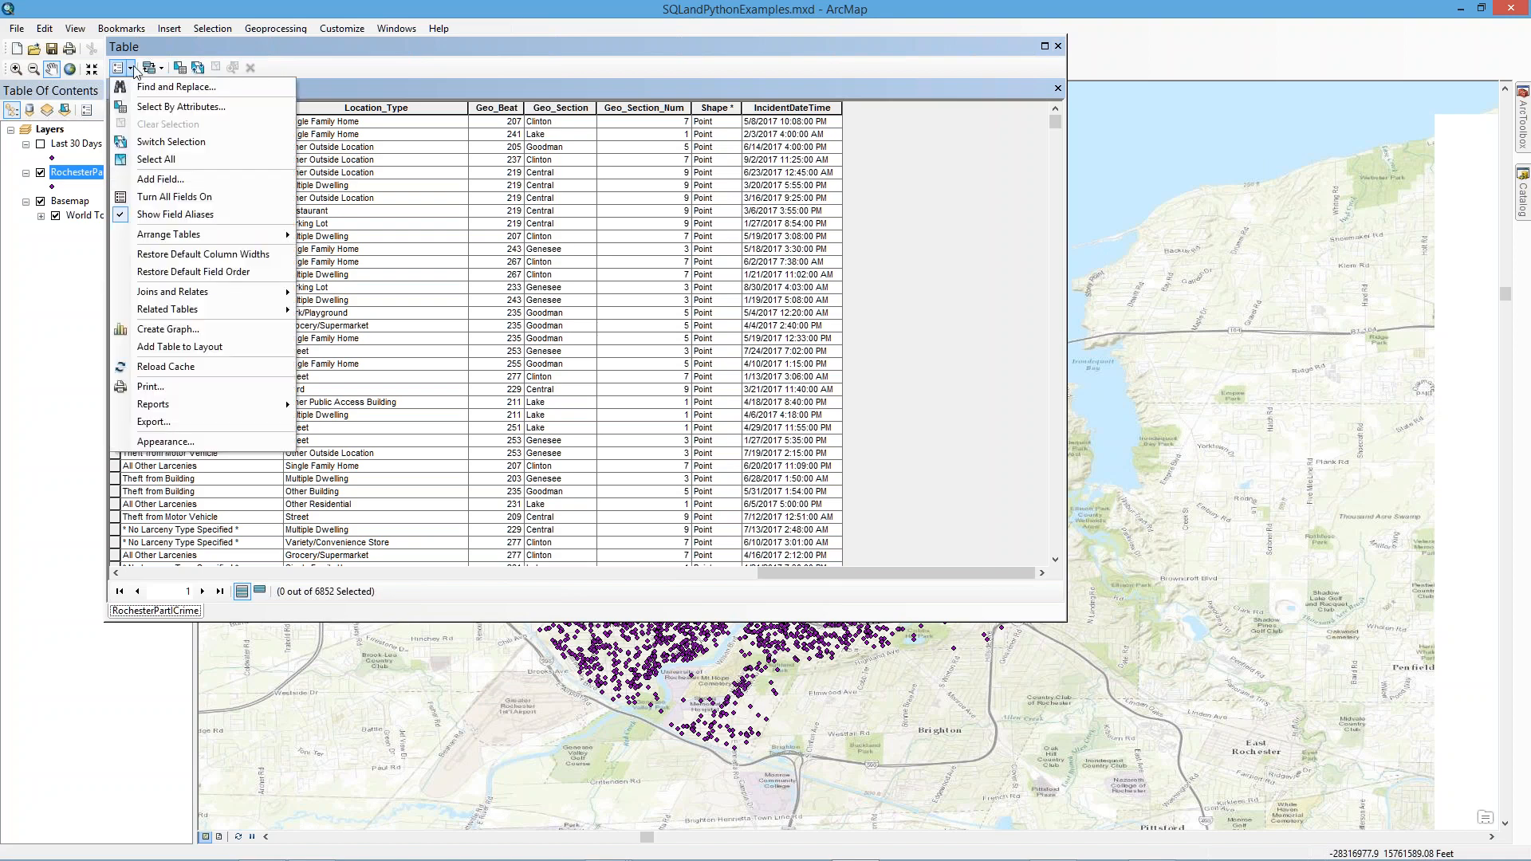
{"action": "left_click", "coordinate": [143, 186]}
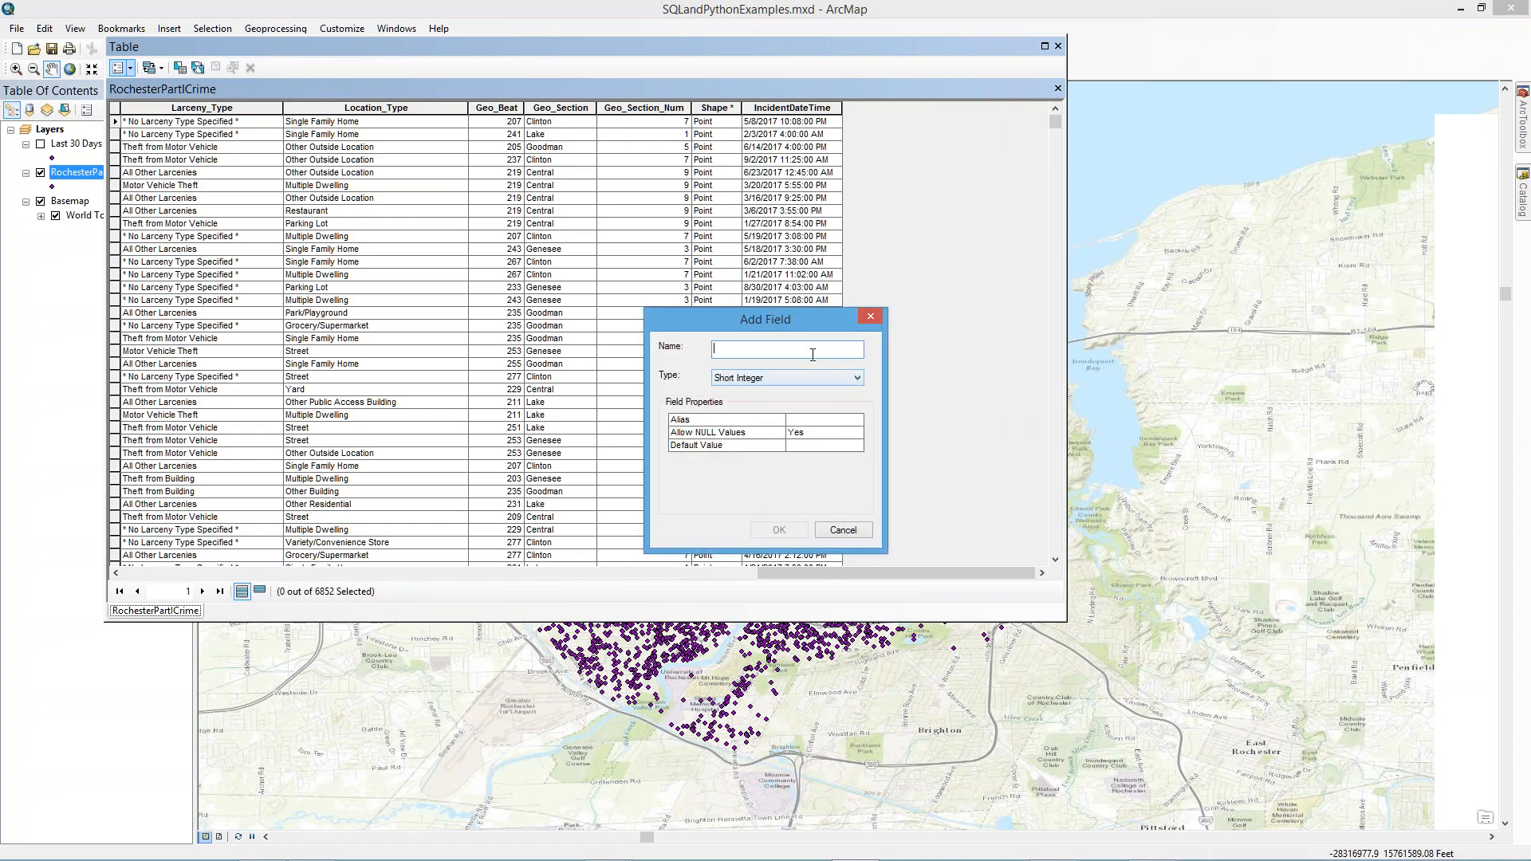
{"action": "type", "text": "Month"}
{"action": "left_click", "coordinate": [783, 529]}
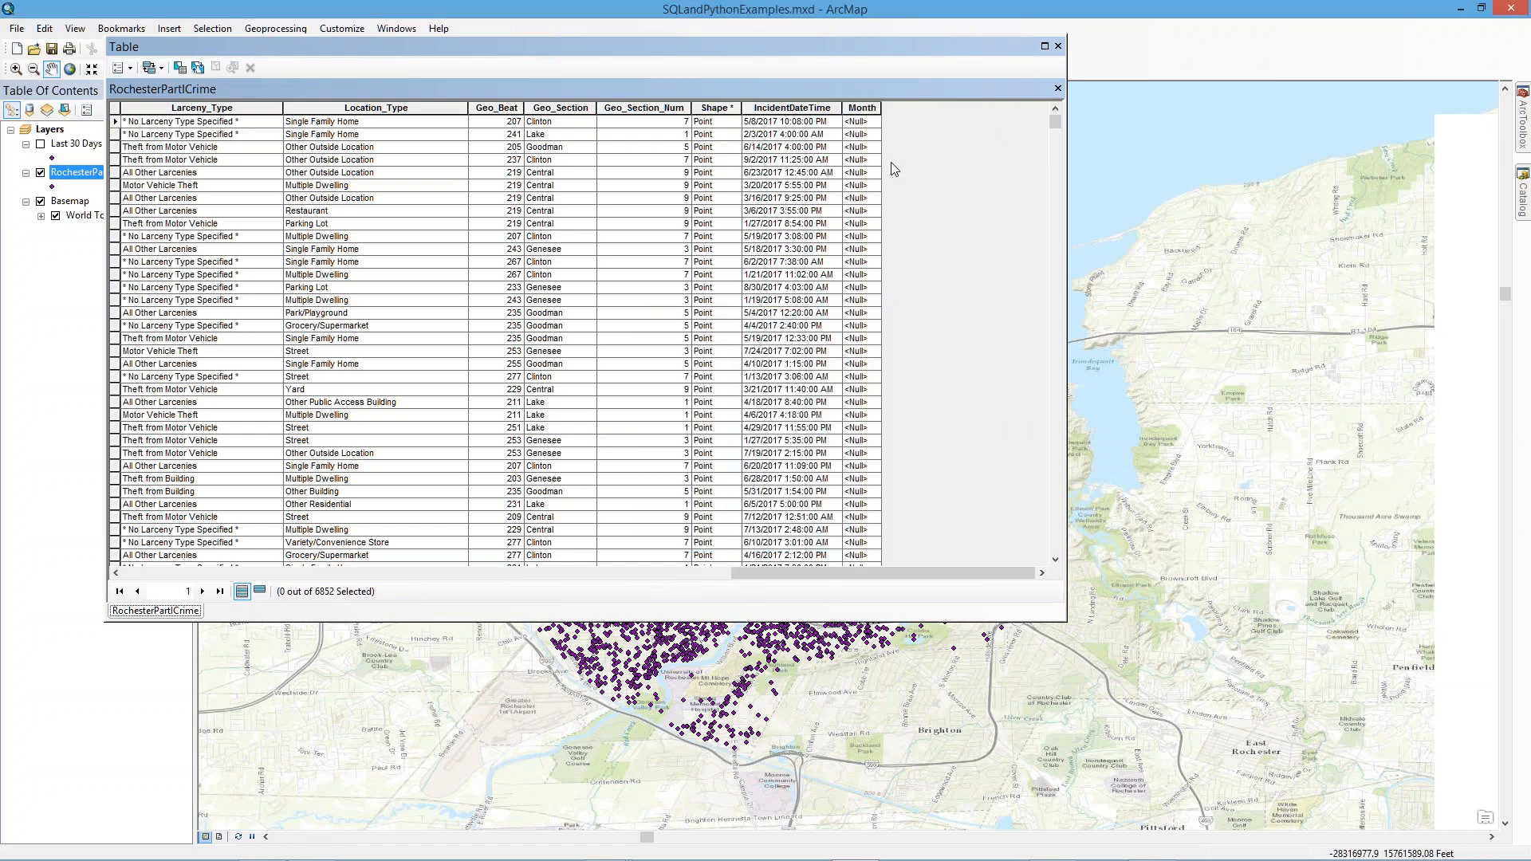
- Open the Field Calculator for the Month field and set its parser to Python
{"action": "left_click", "coordinate": [869, 107]}
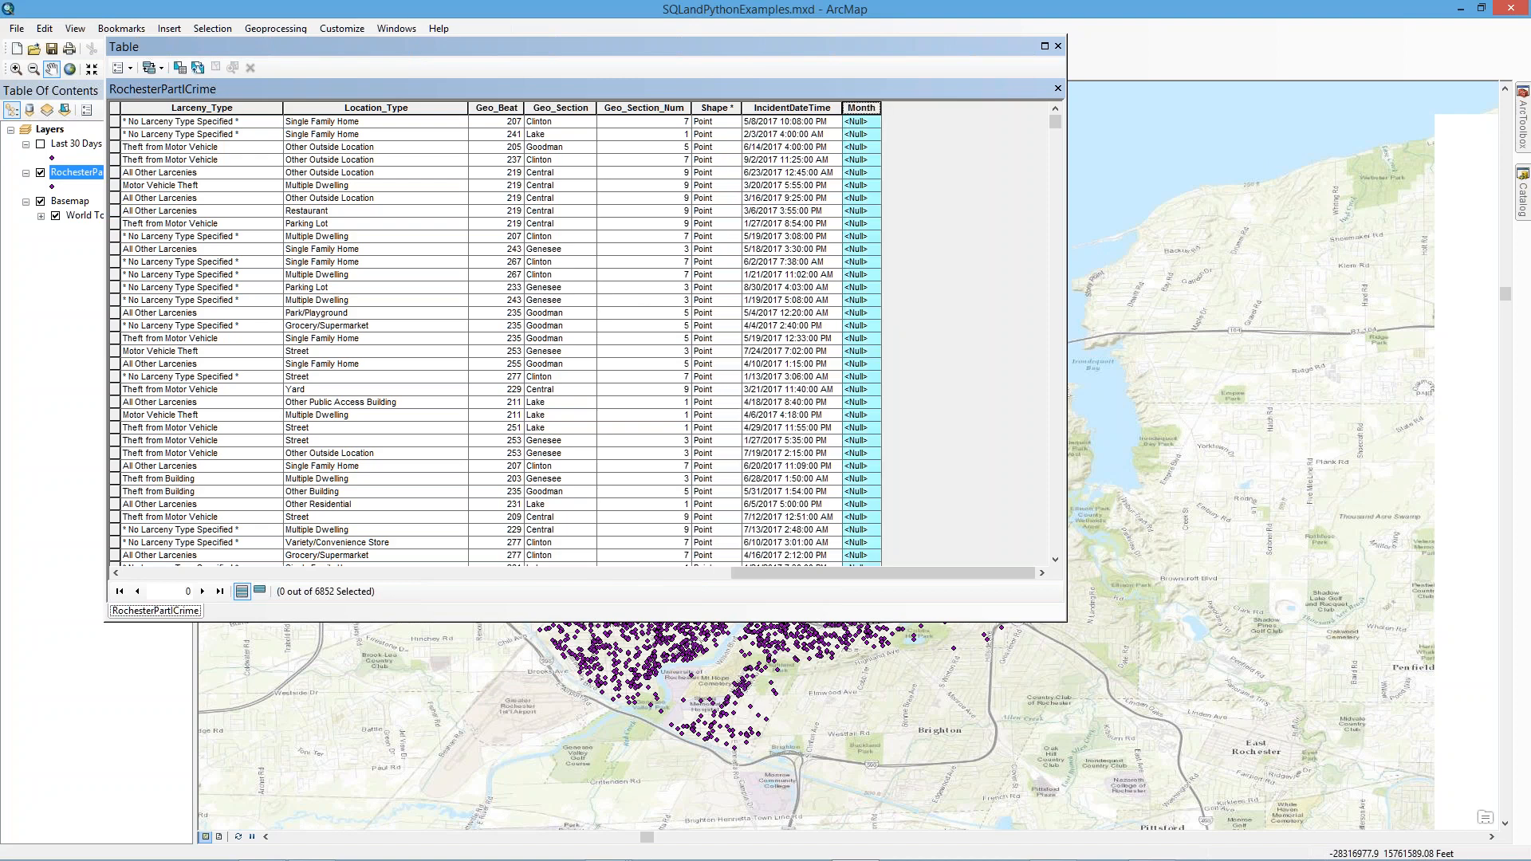
{"action": "right_click", "coordinate": [868, 109]}
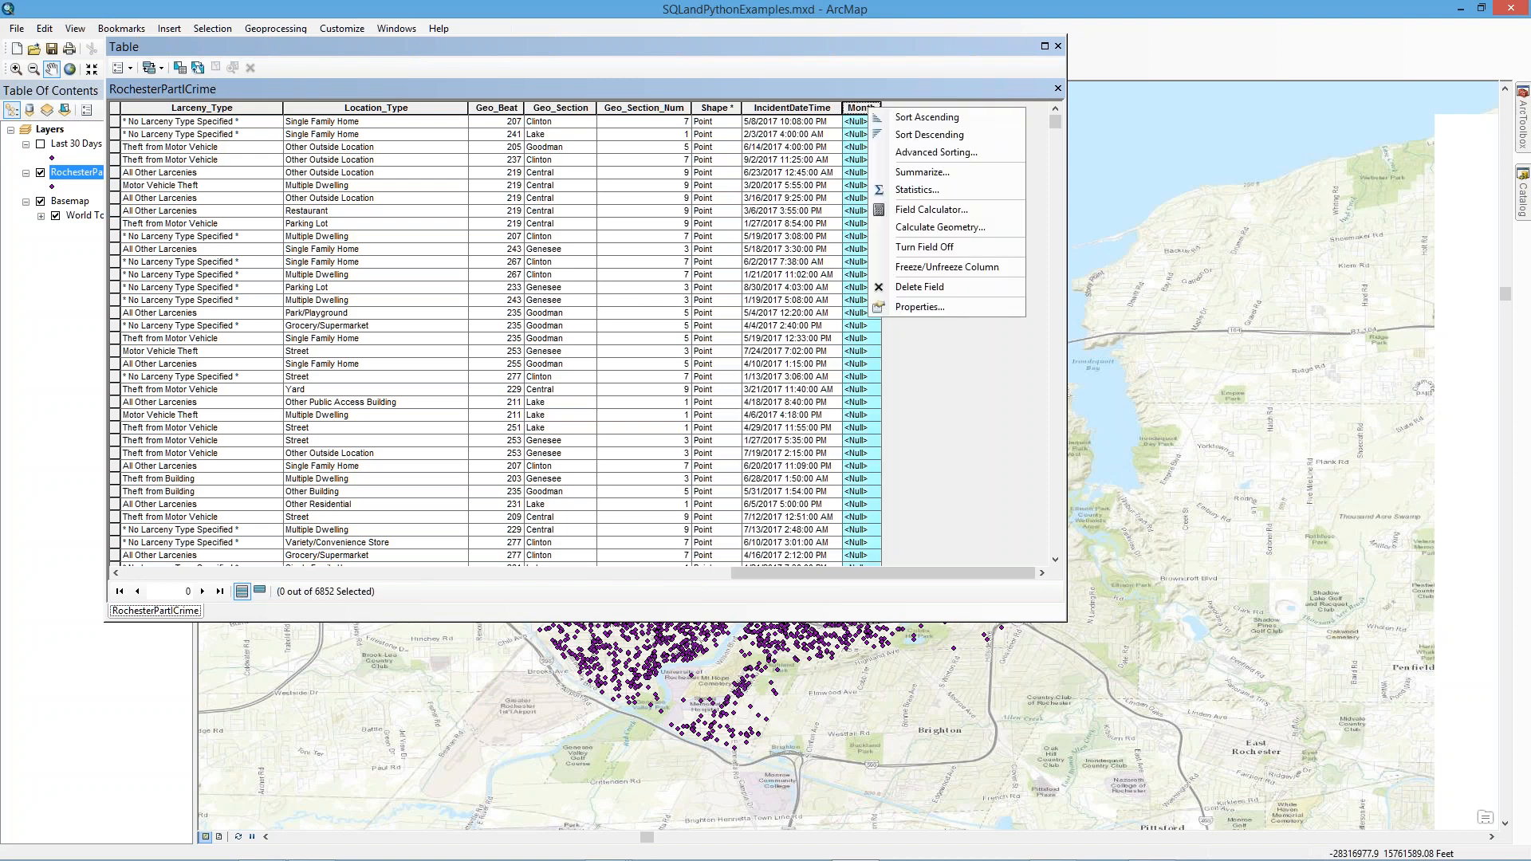
{"action": "left_click", "coordinate": [921, 211]}
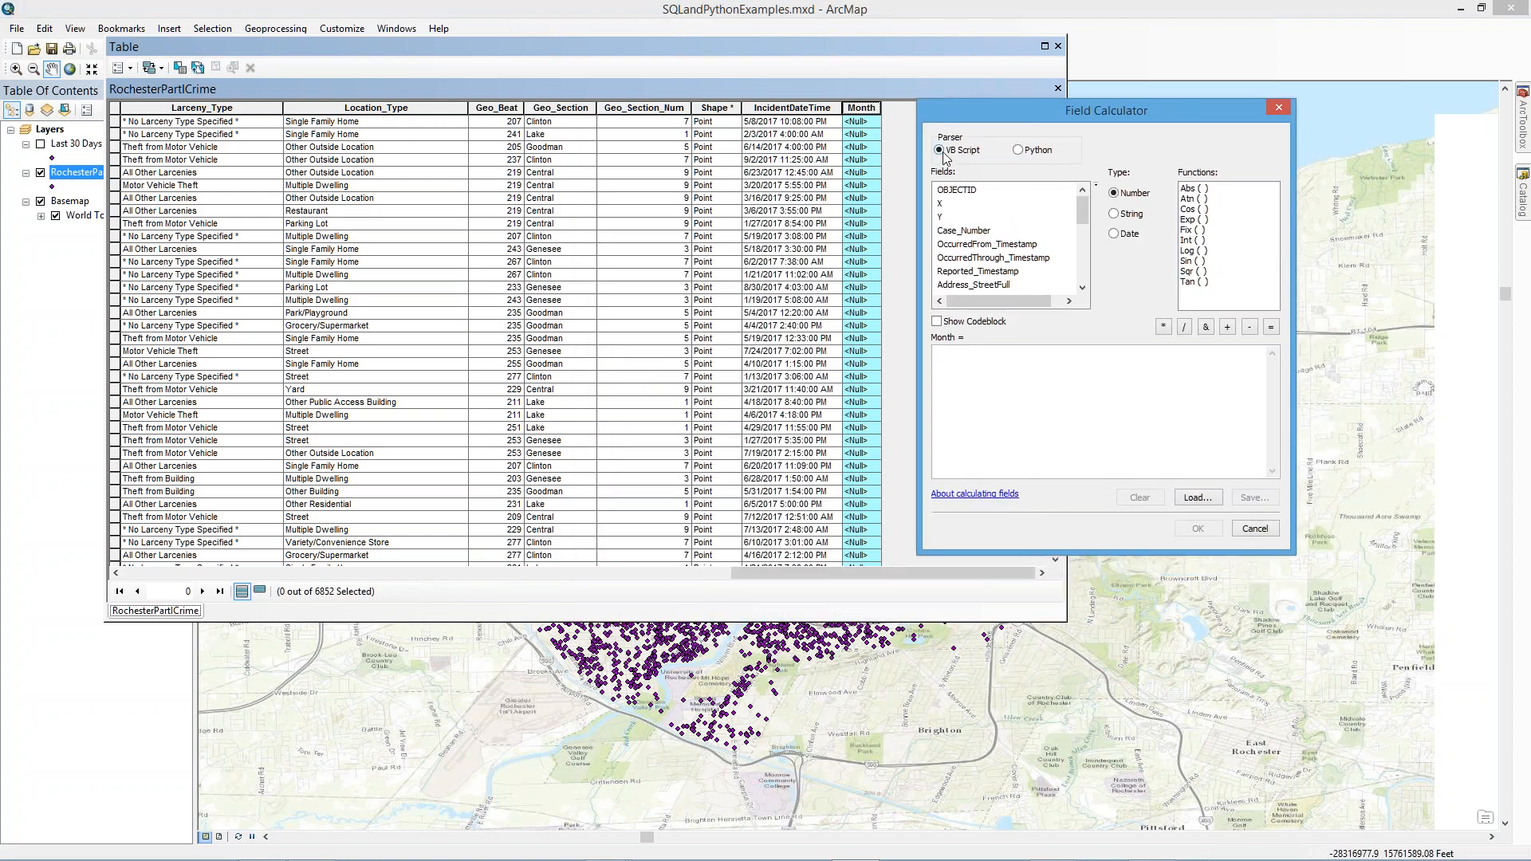
{"action": "left_click", "coordinate": [1033, 152]}
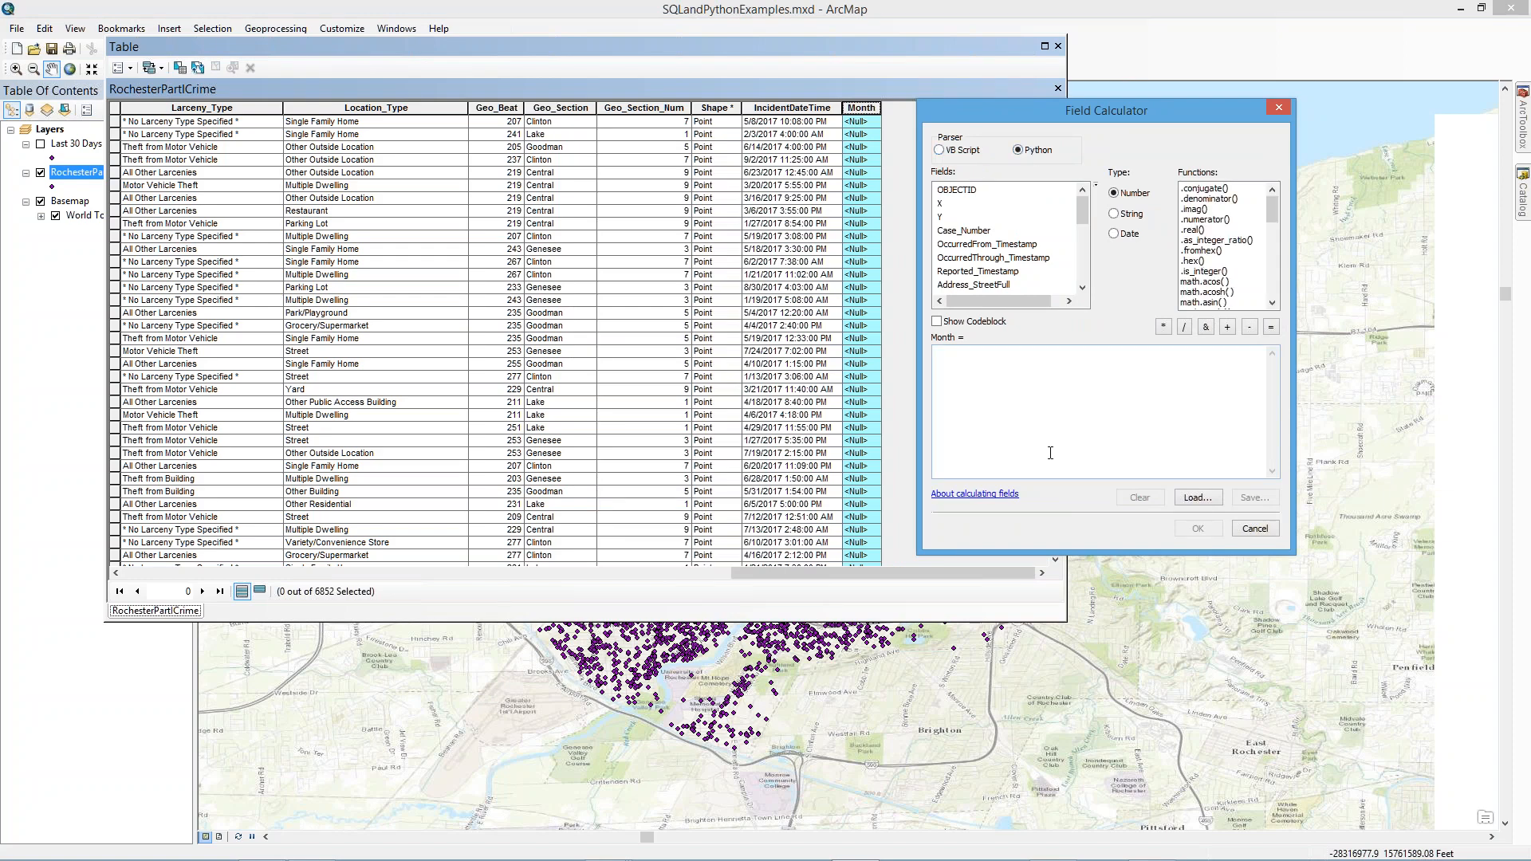
{"action": "left_click", "coordinate": [1124, 380]}
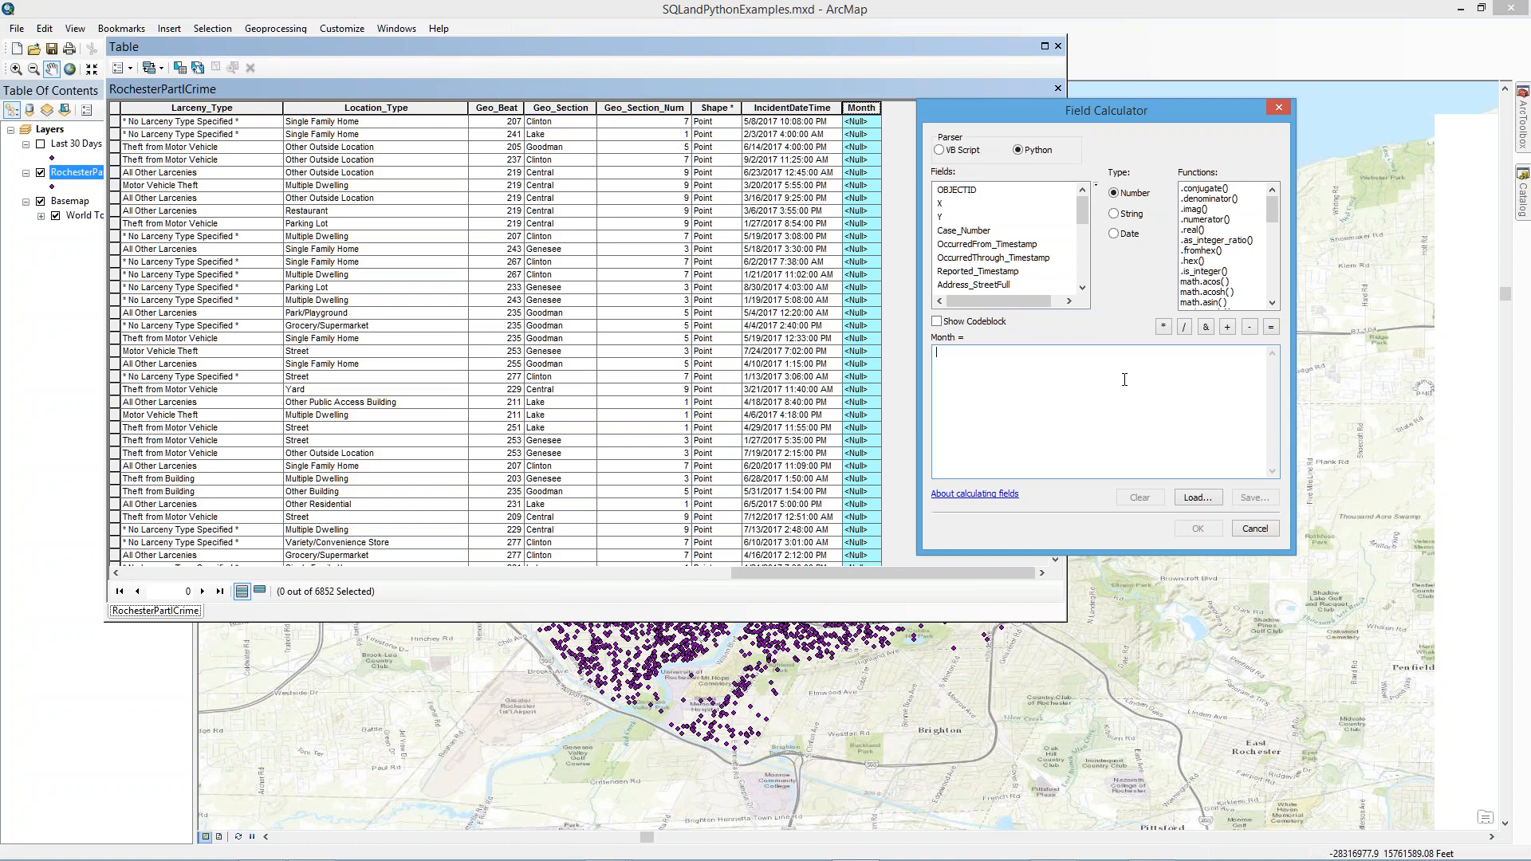
- Enter the start of the Month expression as arcpy.time.ParseDateTimeString(!IncidentDateTime!
{"action": "type", "text": "car"}
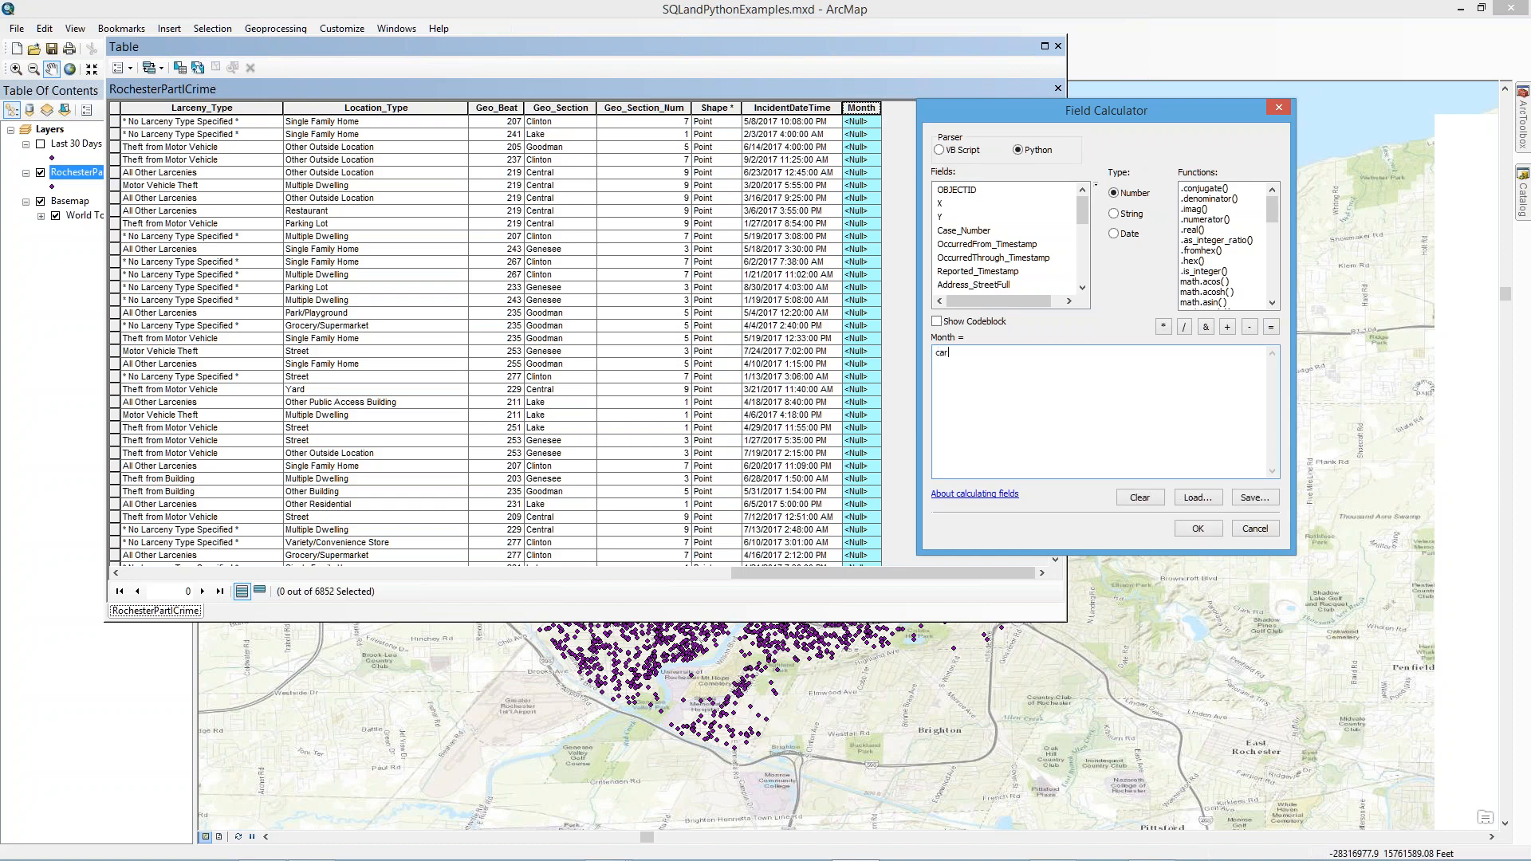
{"action": "key", "text": "BackSpace"}
{"action": "key", "text": "BackSpace"}
{"action": "key", "text": "BackSpace"}
{"action": "type", "text": "arcy"}
{"action": "type", "text": "py.time"}
{"action": "type", "text": ".Parse"}
{"action": "type", "text": "D"}
{"action": "type", "text": "ate"}
{"action": "type", "text": "Time"}
{"action": "type", "text": "String"}
{"action": "scroll", "coordinate": [989, 263], "scroll_direction": "down", "scroll_amount": 5}
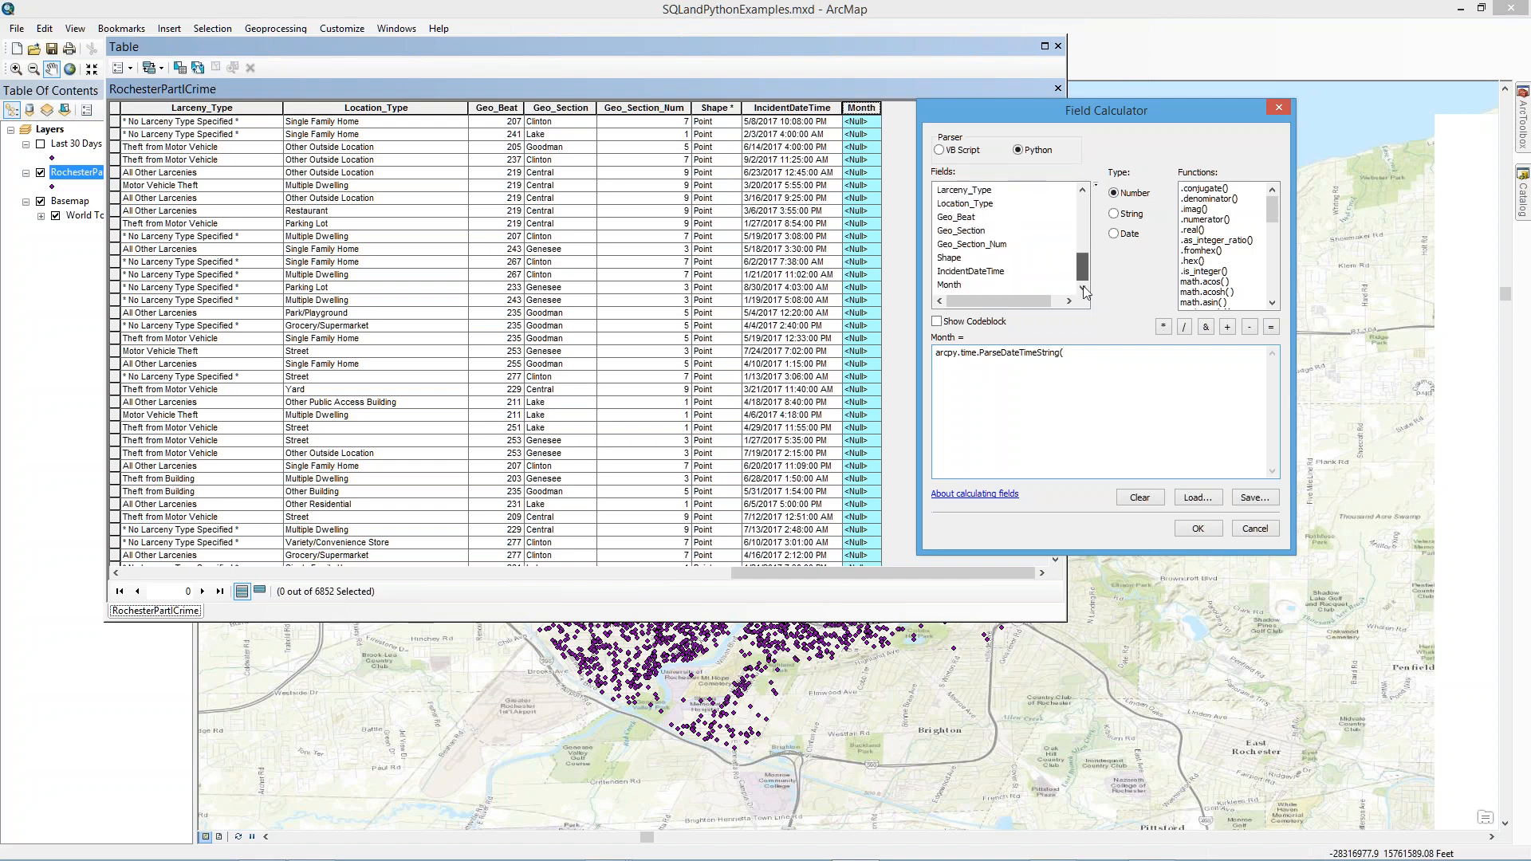
{"action": "double_click", "coordinate": [964, 272]}
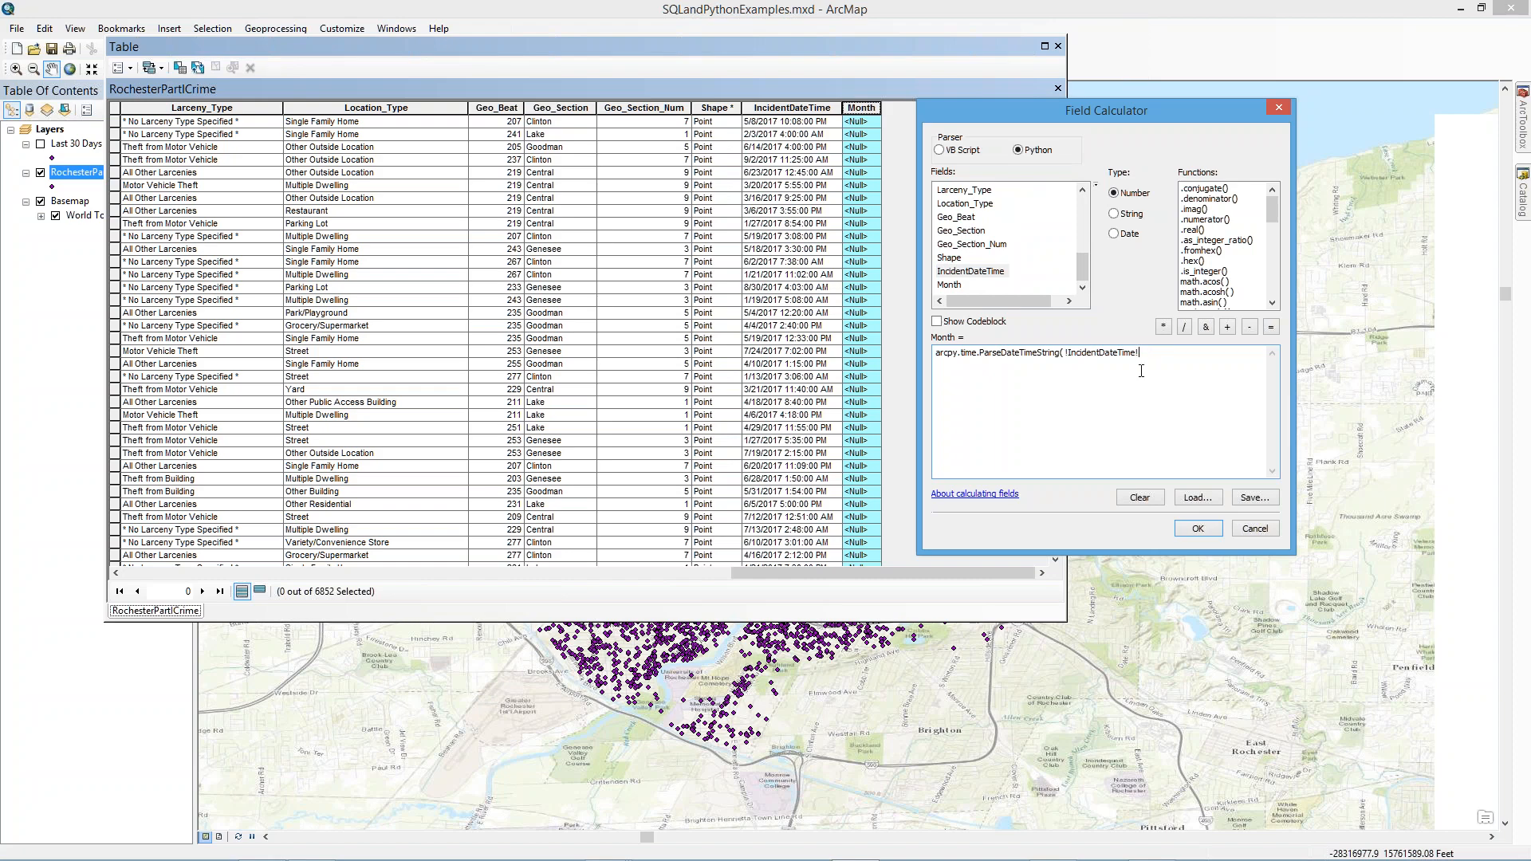
- Close the parsing call, append .strftime('%A') to the Month expression, and run the calculation
{"action": "type", "text": ".strftime"}
{"action": "type", "text": "('%A')"}
{"action": "left_click", "coordinate": [1198, 528]}
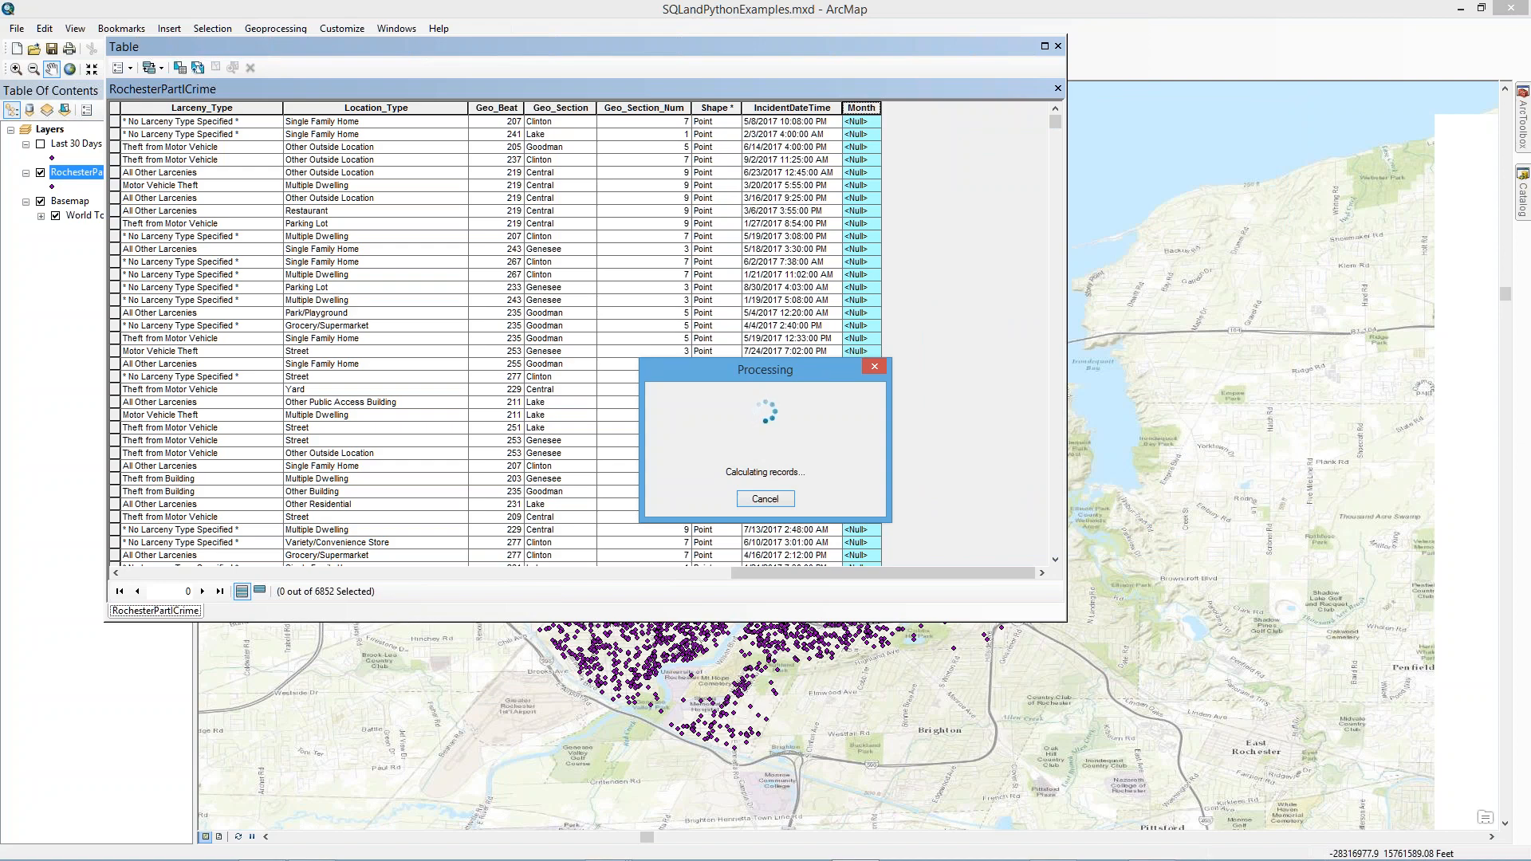
- Switch to Chrome and consult the Python strftime directives on strftime.org for the date format codes
{"action": "mouse_move", "coordinate": [565, 831]}
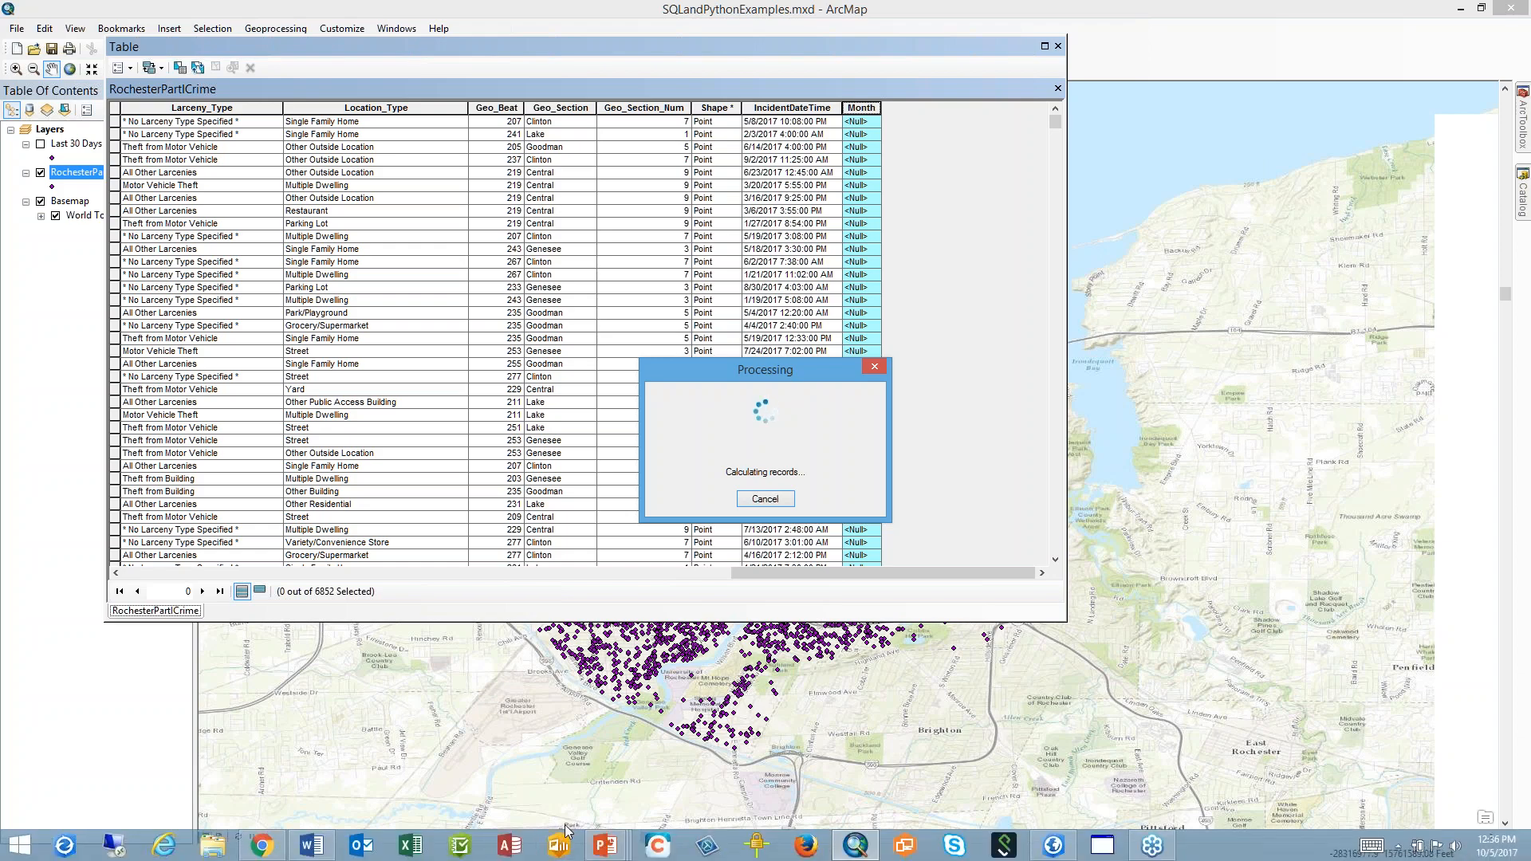
{"action": "key", "text": "alt+Tab"}
{"action": "left_click", "coordinate": [397, 12]}
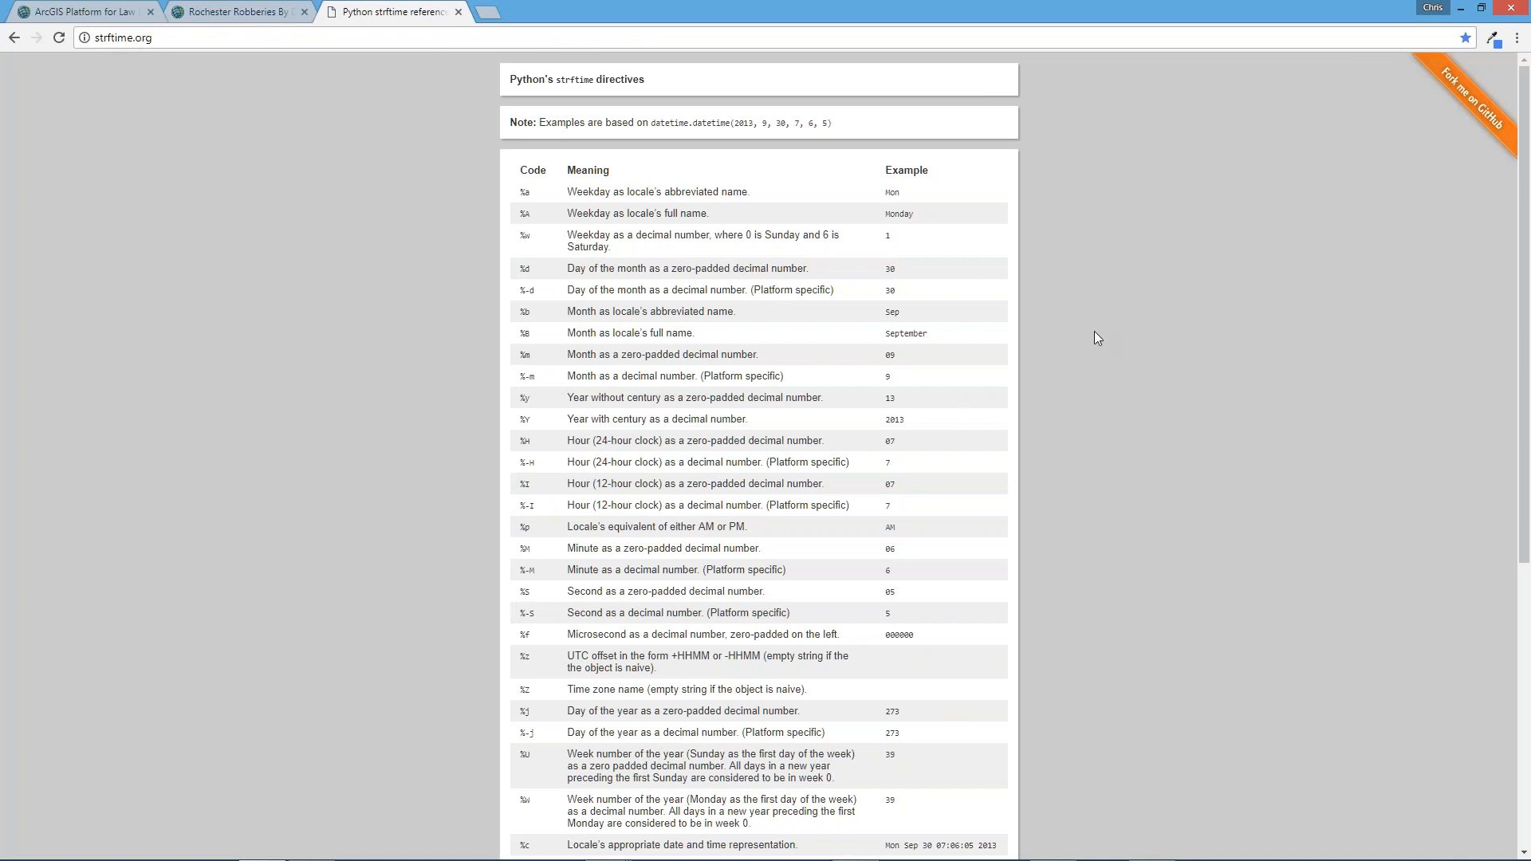
{"action": "scroll", "coordinate": [732, 252], "scroll_direction": "down", "scroll_amount": 1}
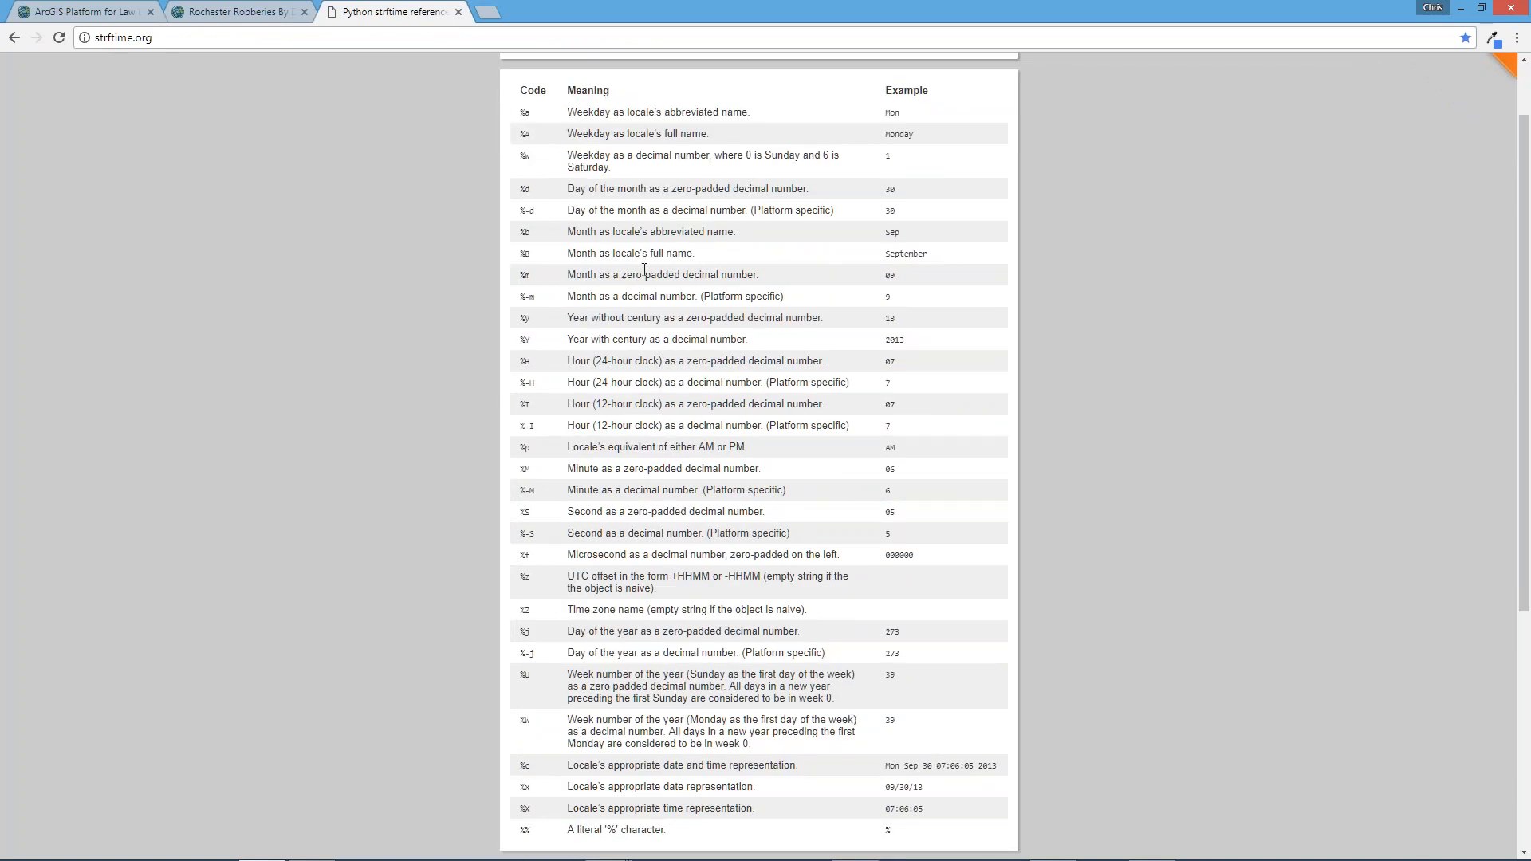
- Return to ArcMap, dismiss the calculation notice, and open the geoprocessing Results with the attribute table moved clear of them
{"action": "key", "text": "alt+Tab"}
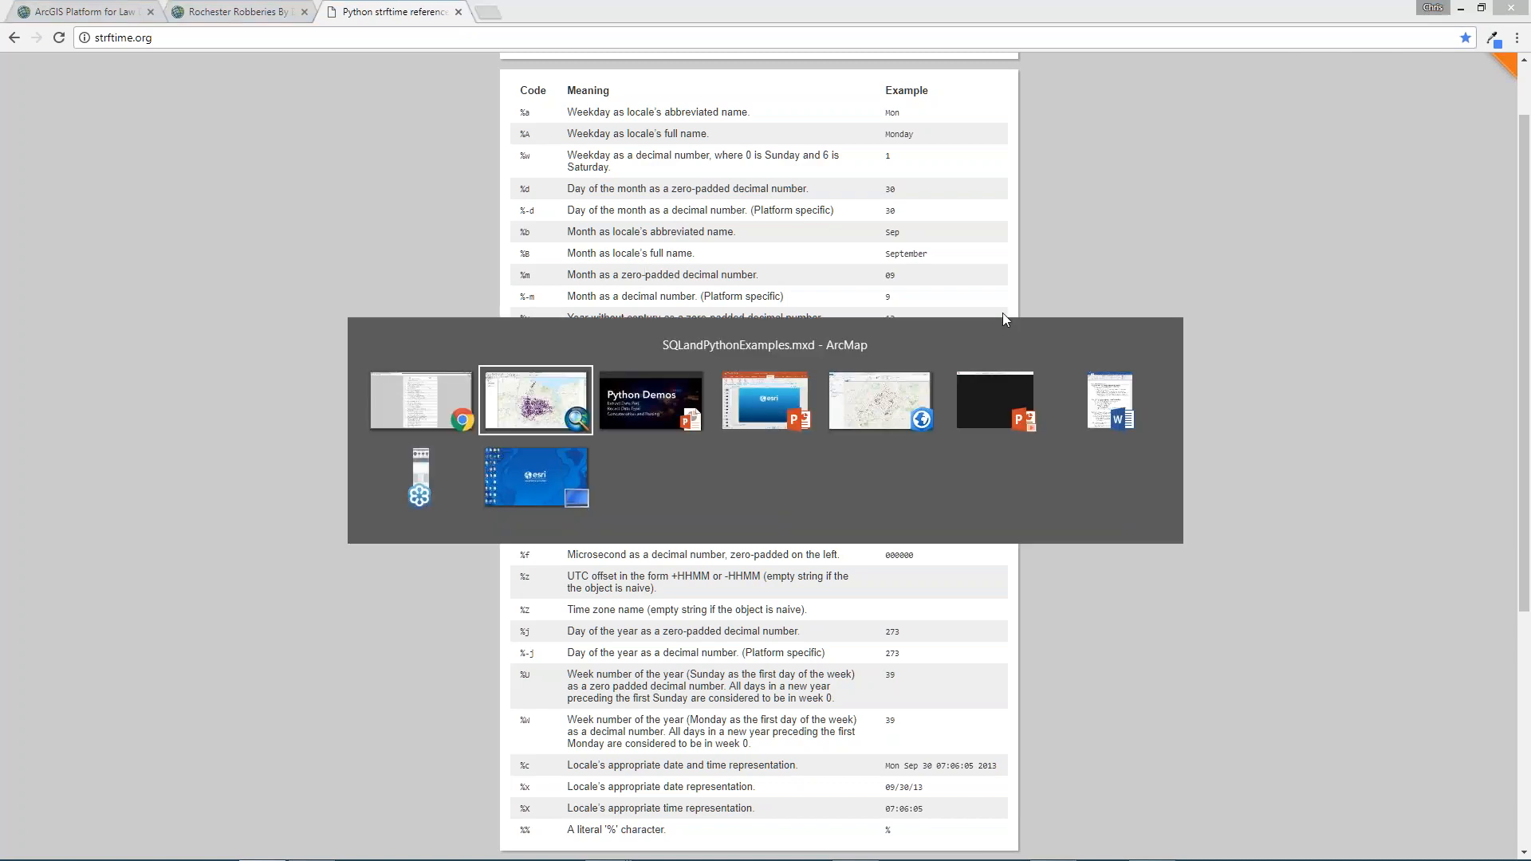
{"action": "left_click", "coordinate": [549, 390]}
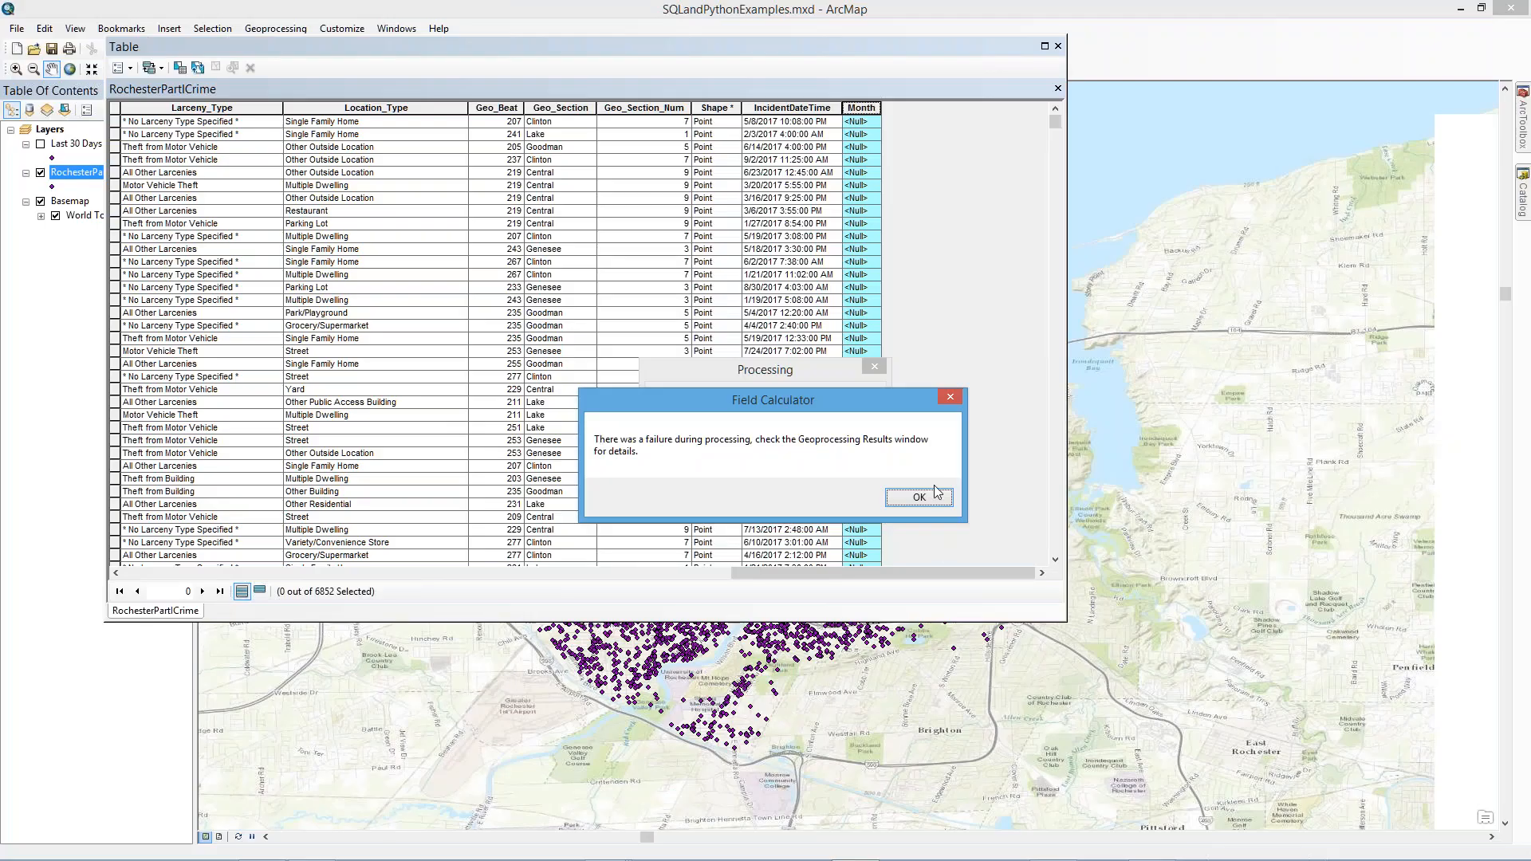
{"action": "key", "text": "Return"}
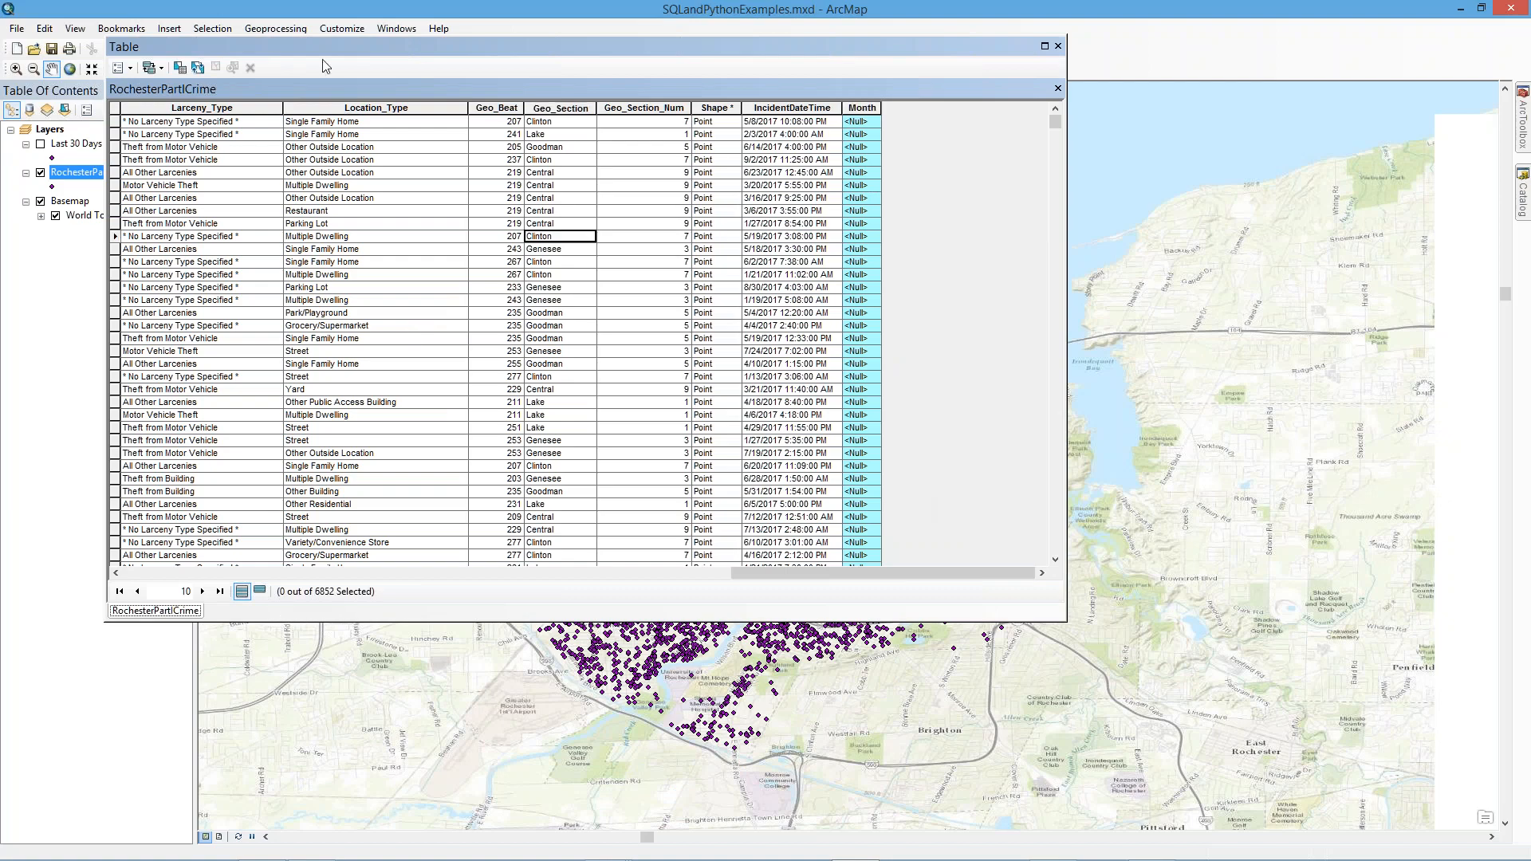
{"action": "left_click_drag", "start_coordinate": [284, 50], "coordinate": [386, 69]}
{"action": "left_click", "coordinate": [275, 28]}
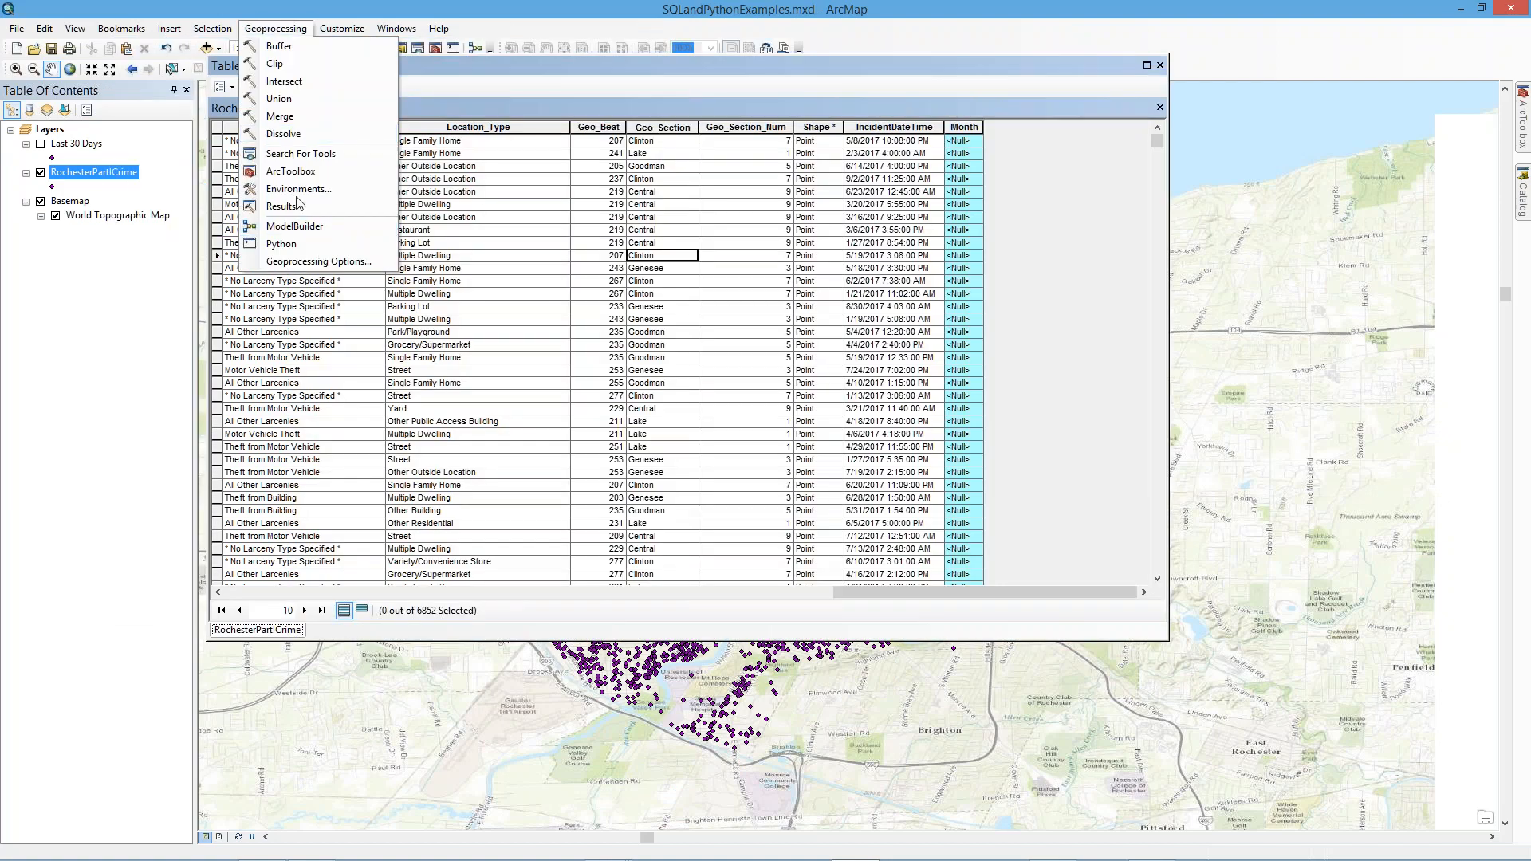
{"action": "left_click", "coordinate": [426, 66]}
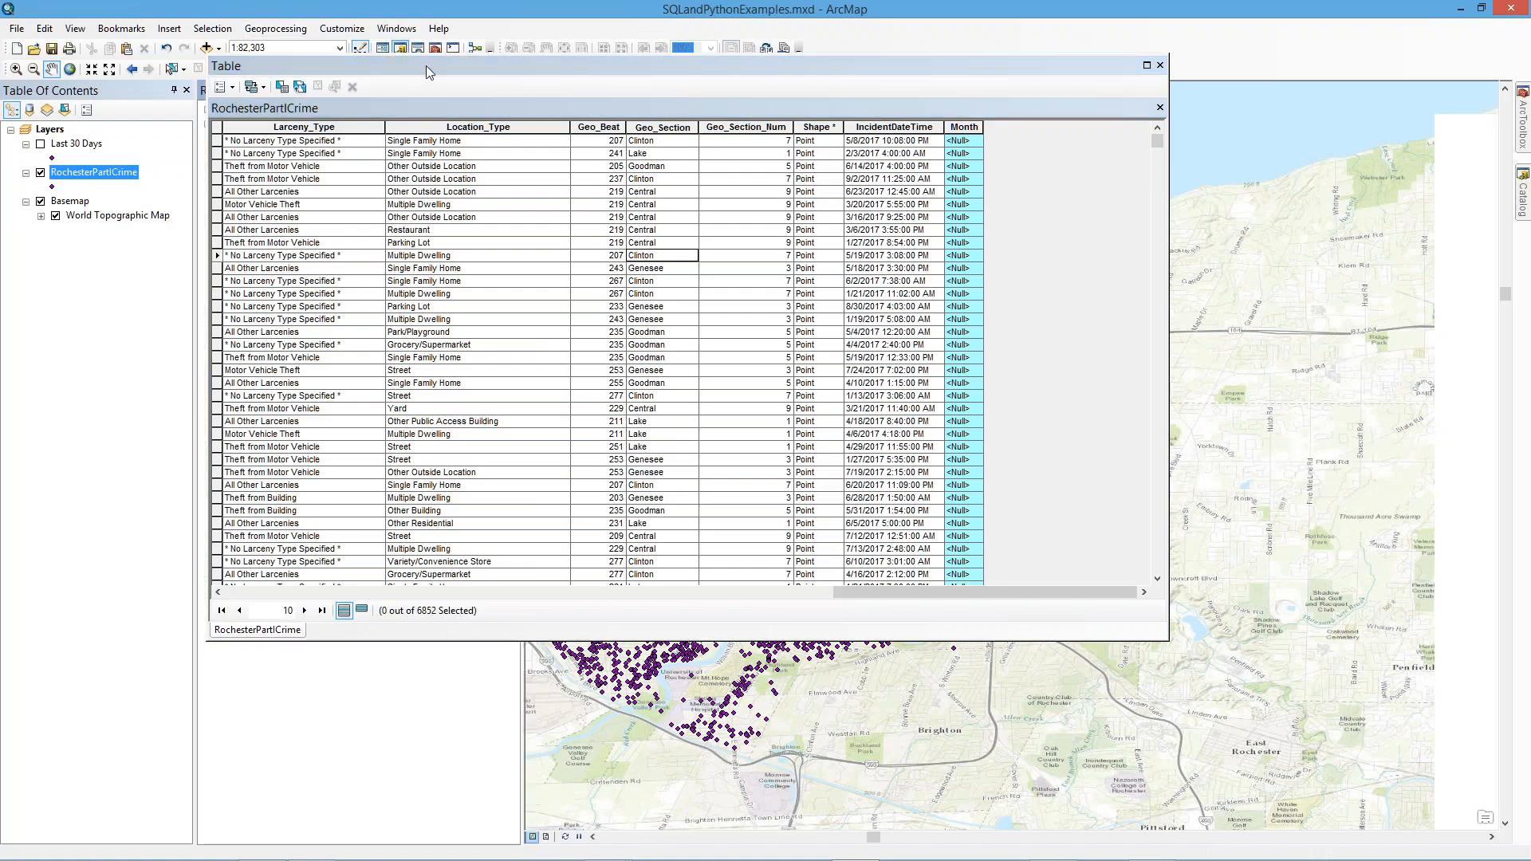
{"action": "left_click_drag", "start_coordinate": [429, 67], "coordinate": [727, 88]}
- Expand the current session's Calculate Field messages and examine the cause of the calculation error
{"action": "left_click", "coordinate": [208, 109]}
{"action": "left_click", "coordinate": [223, 123]}
{"action": "left_click", "coordinate": [239, 182]}
{"action": "left_click", "coordinate": [376, 241]}
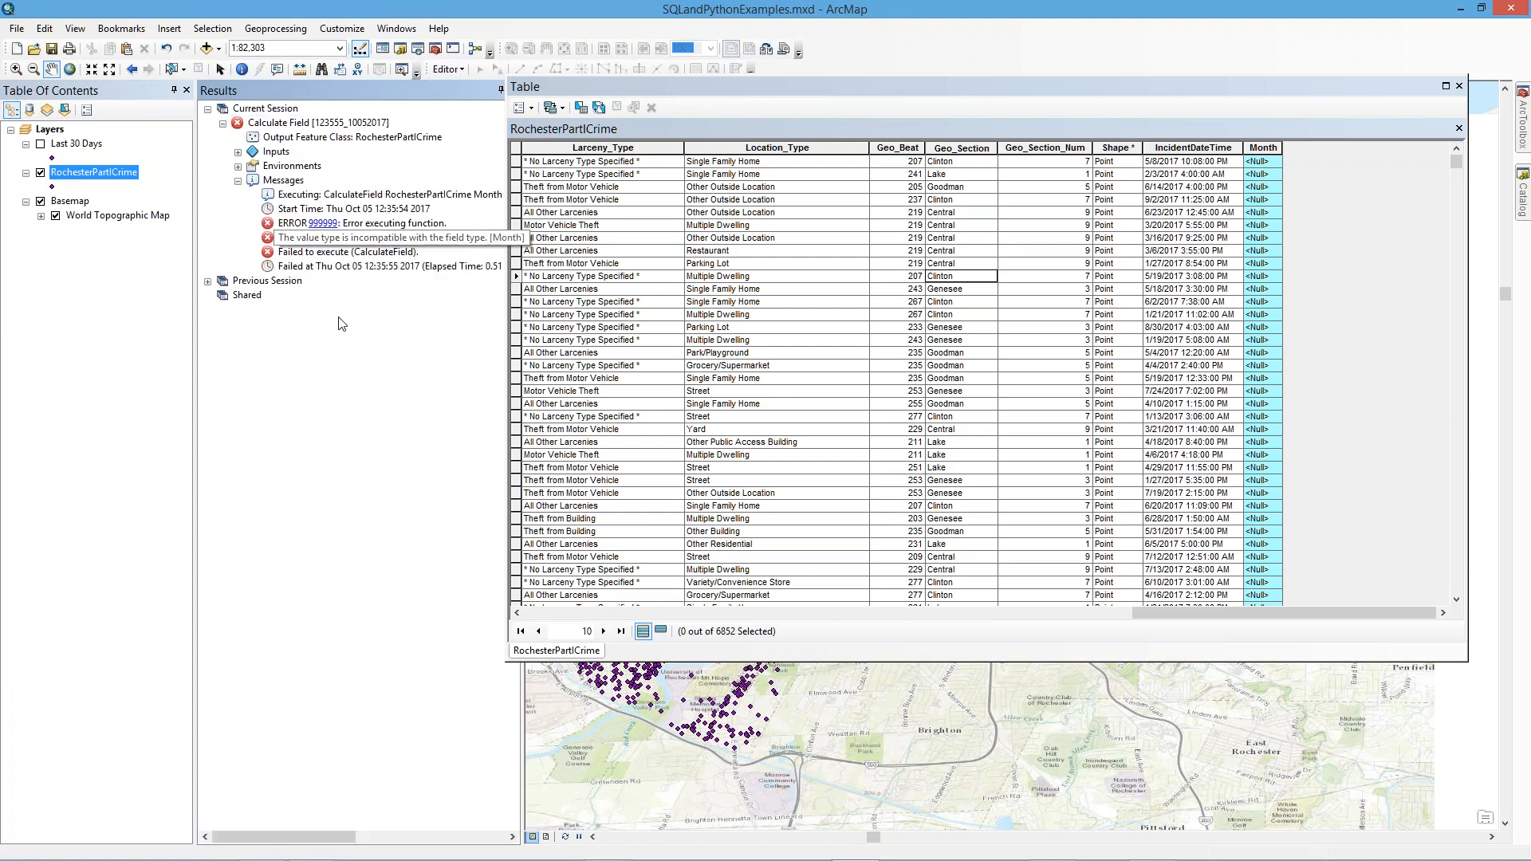
{"action": "left_click", "coordinate": [462, 837]}
{"action": "left_click_drag", "start_coordinate": [414, 833], "coordinate": [273, 834]}
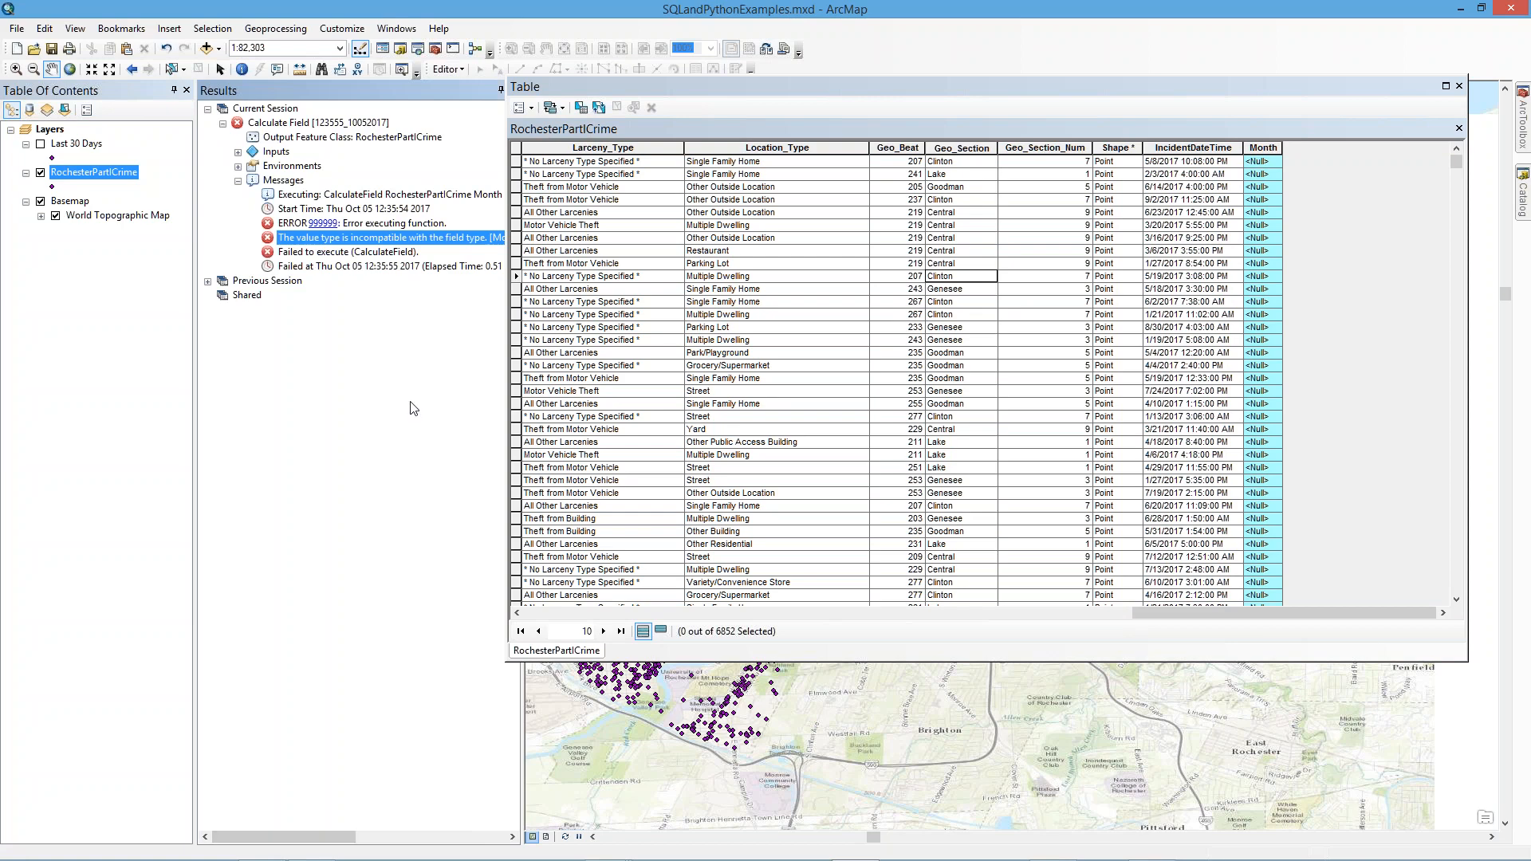
- Delete the Month field from the RochesterPartICrime attribute table
{"action": "right_click", "coordinate": [1265, 148]}
{"action": "left_click", "coordinate": [1296, 327]}
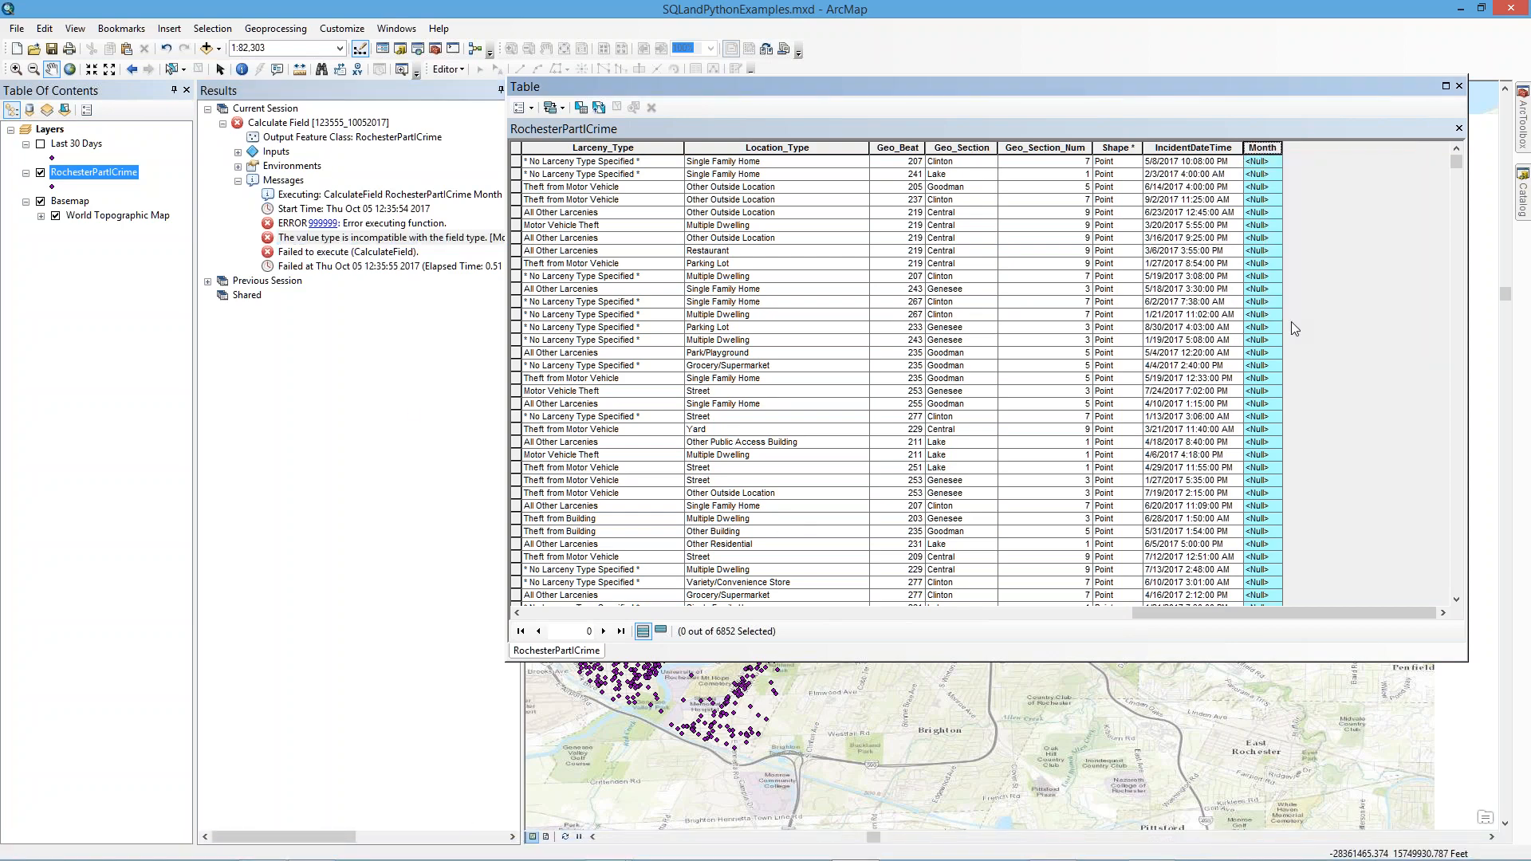
{"action": "left_click", "coordinate": [845, 501]}
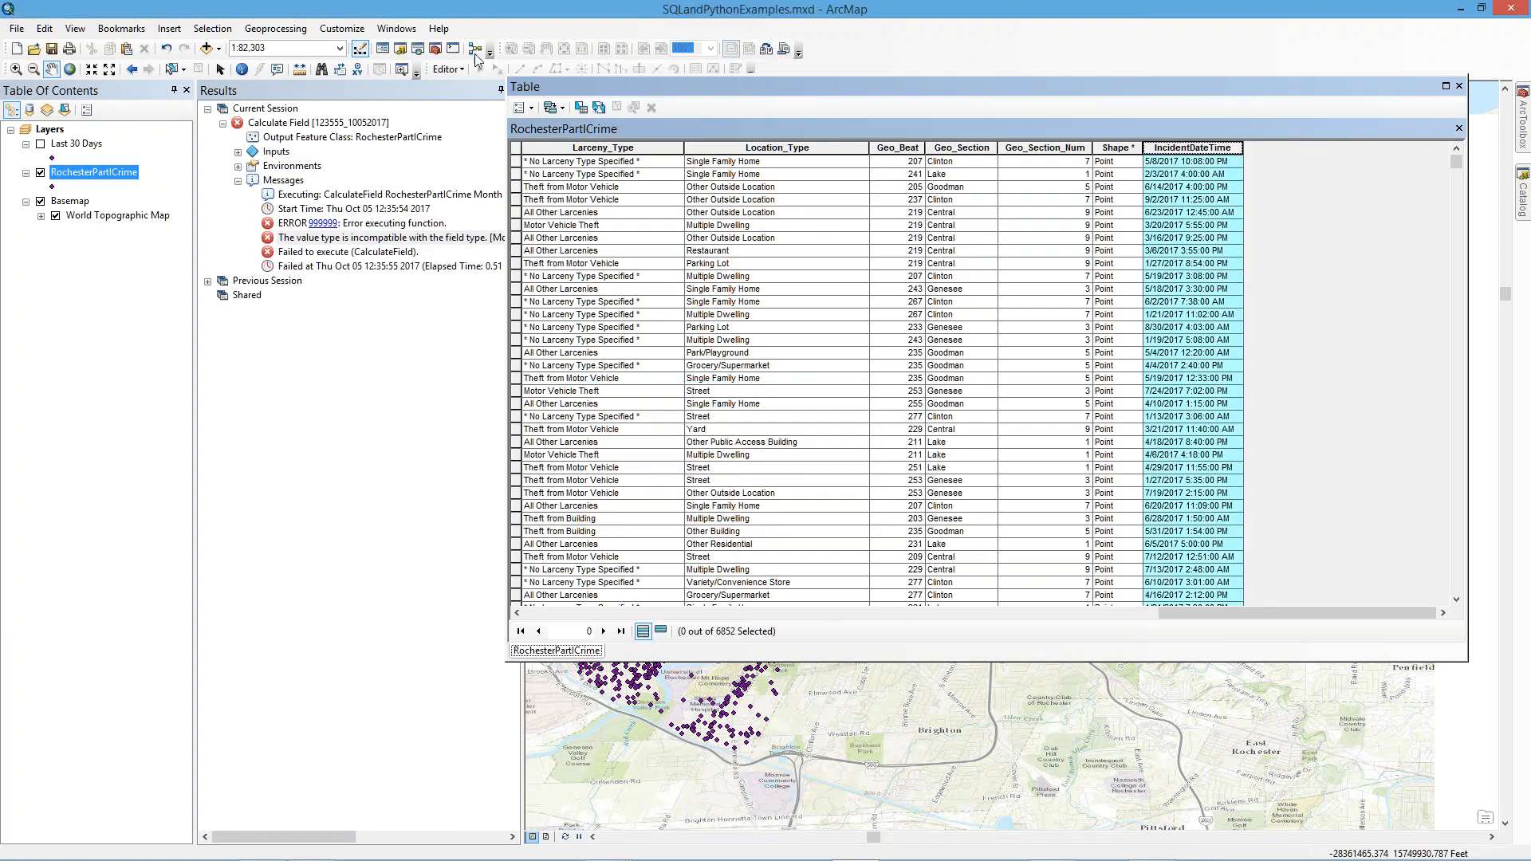
- Add a Text field named Month to the RochesterPartICrime attribute table
{"action": "left_click", "coordinate": [532, 107]}
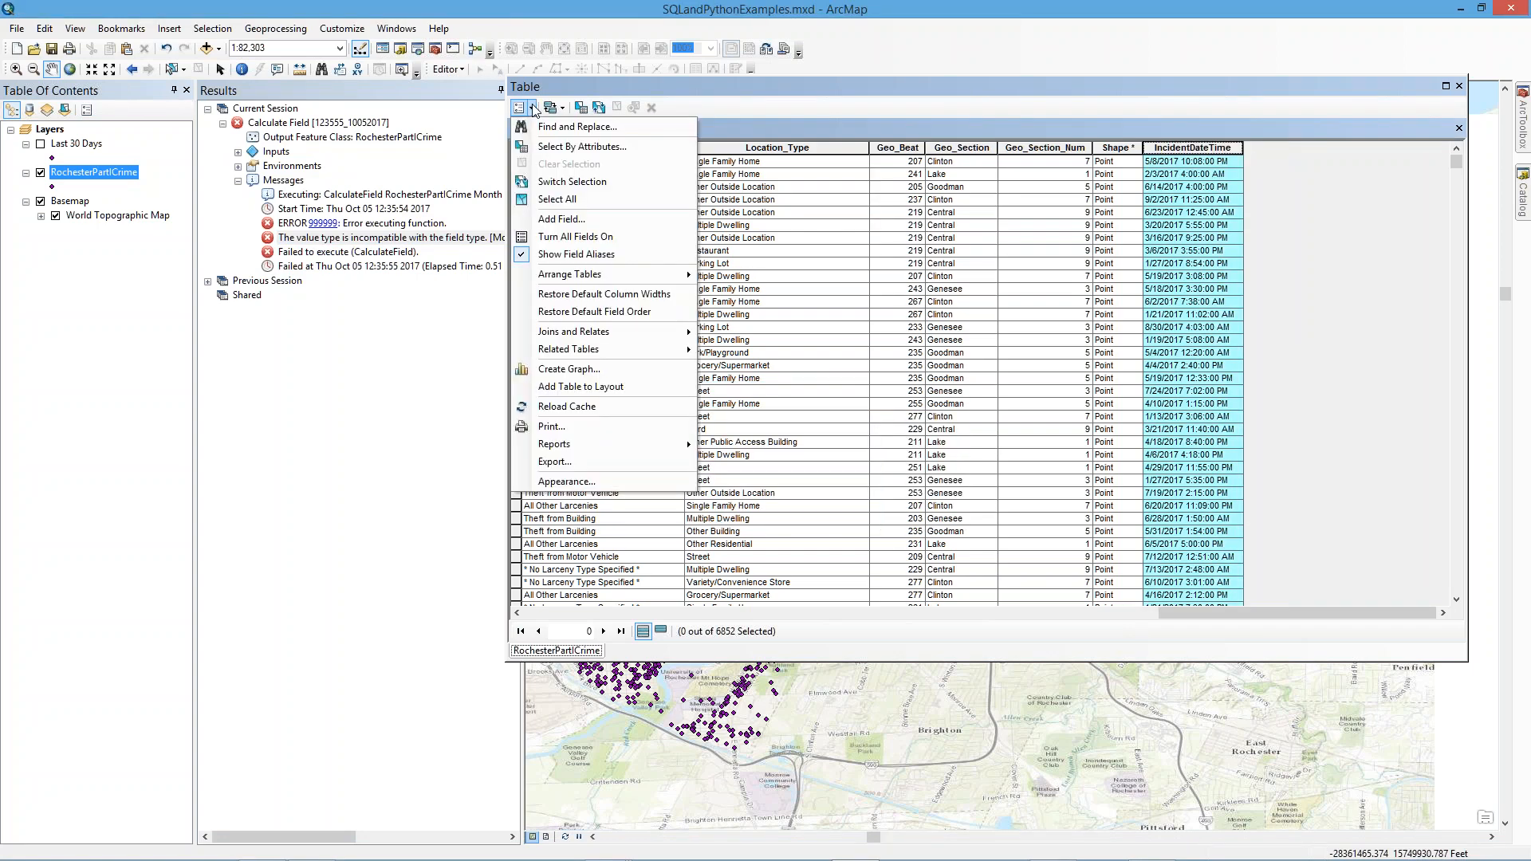
{"action": "left_click", "coordinate": [554, 219]}
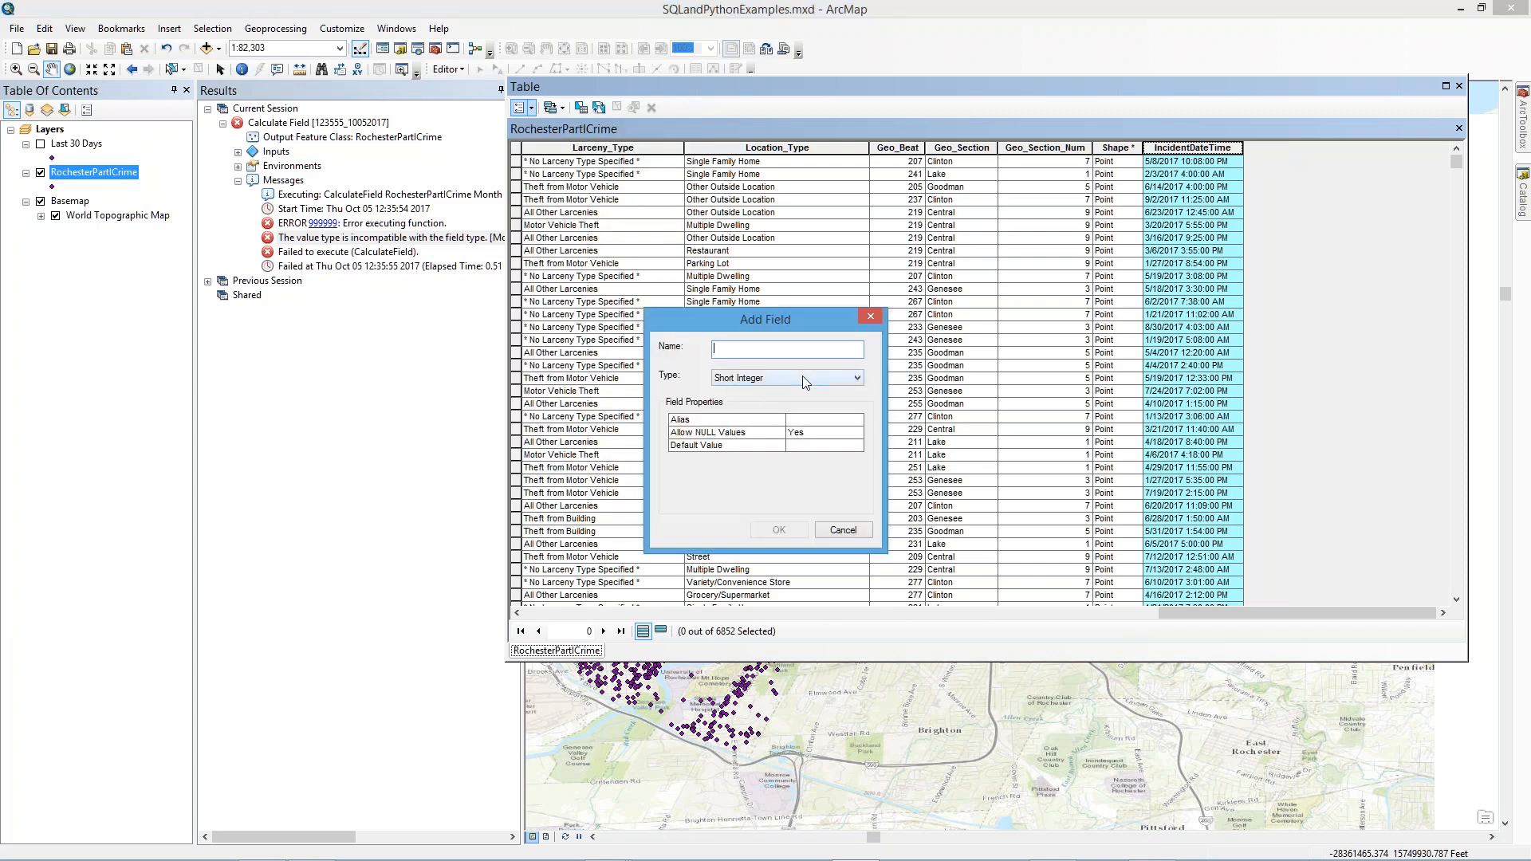
{"action": "left_click", "coordinate": [805, 378]}
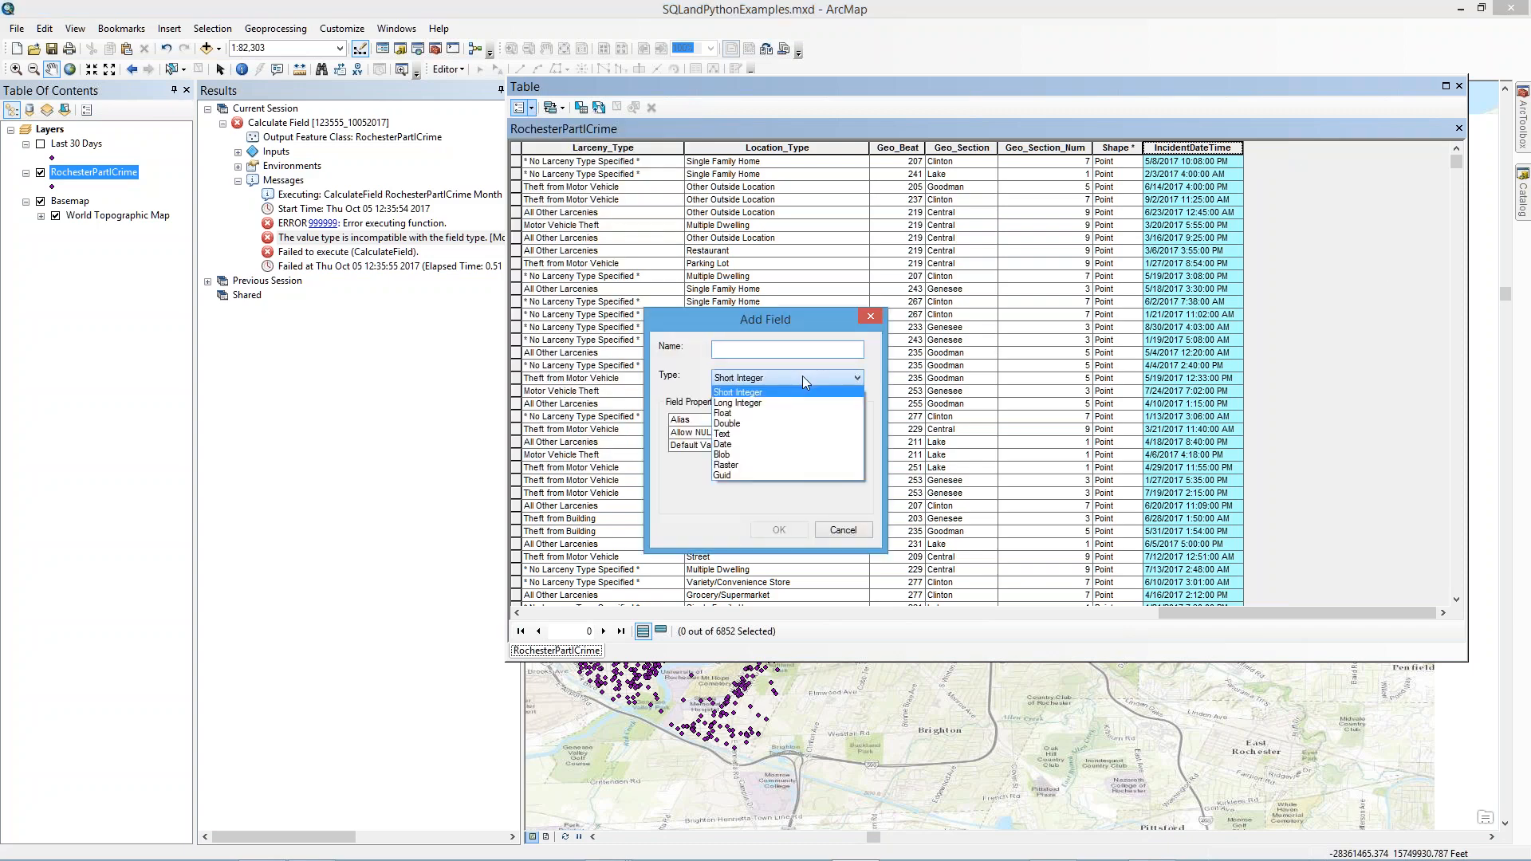
{"action": "left_click", "coordinate": [754, 441]}
{"action": "left_click", "coordinate": [766, 351]}
{"action": "type", "text": "Month"}
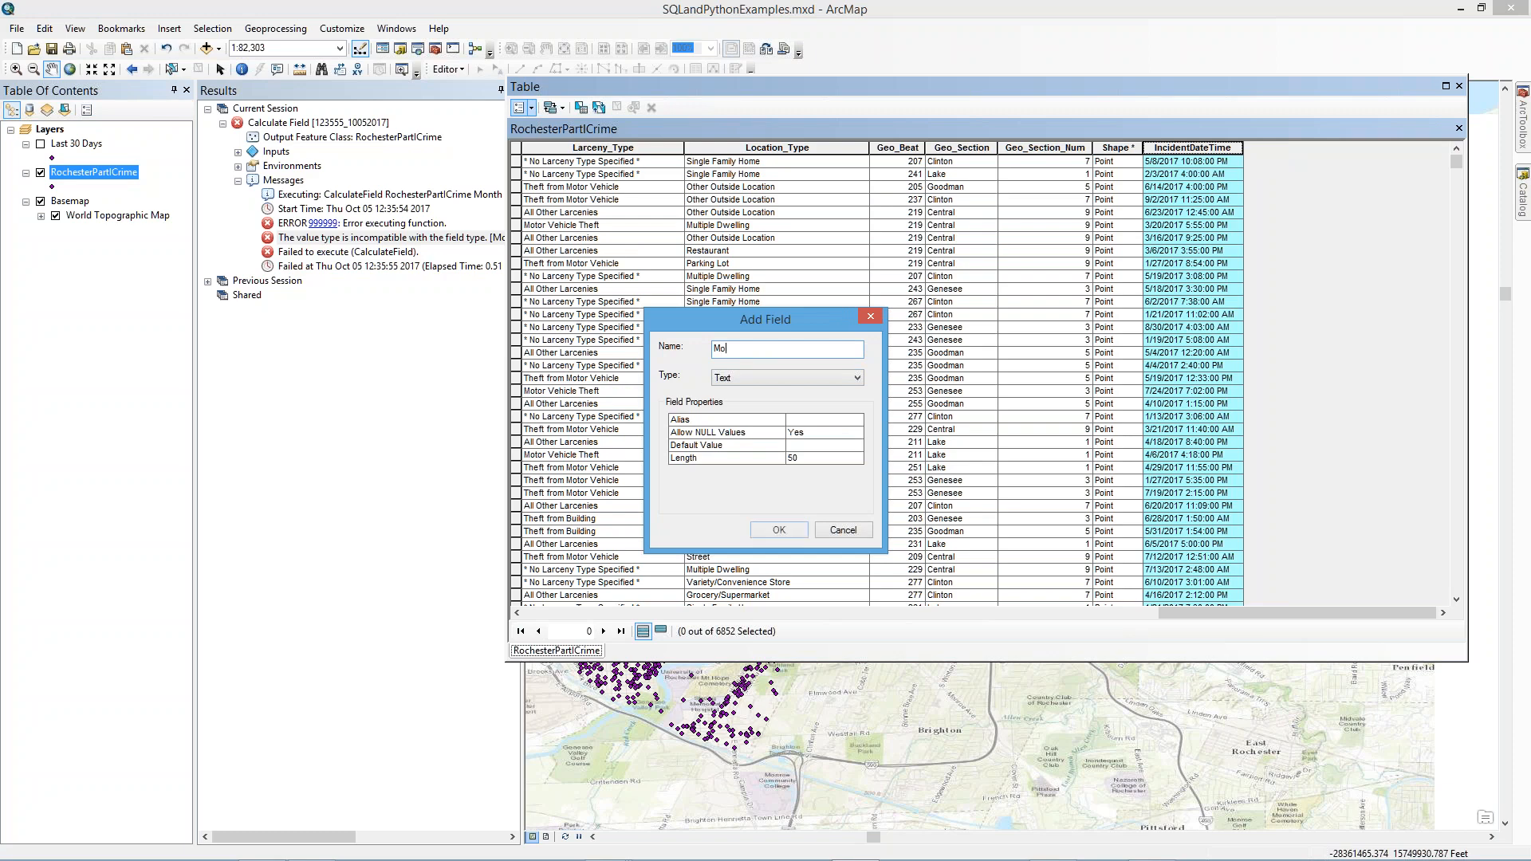
{"action": "left_click", "coordinate": [779, 531]}
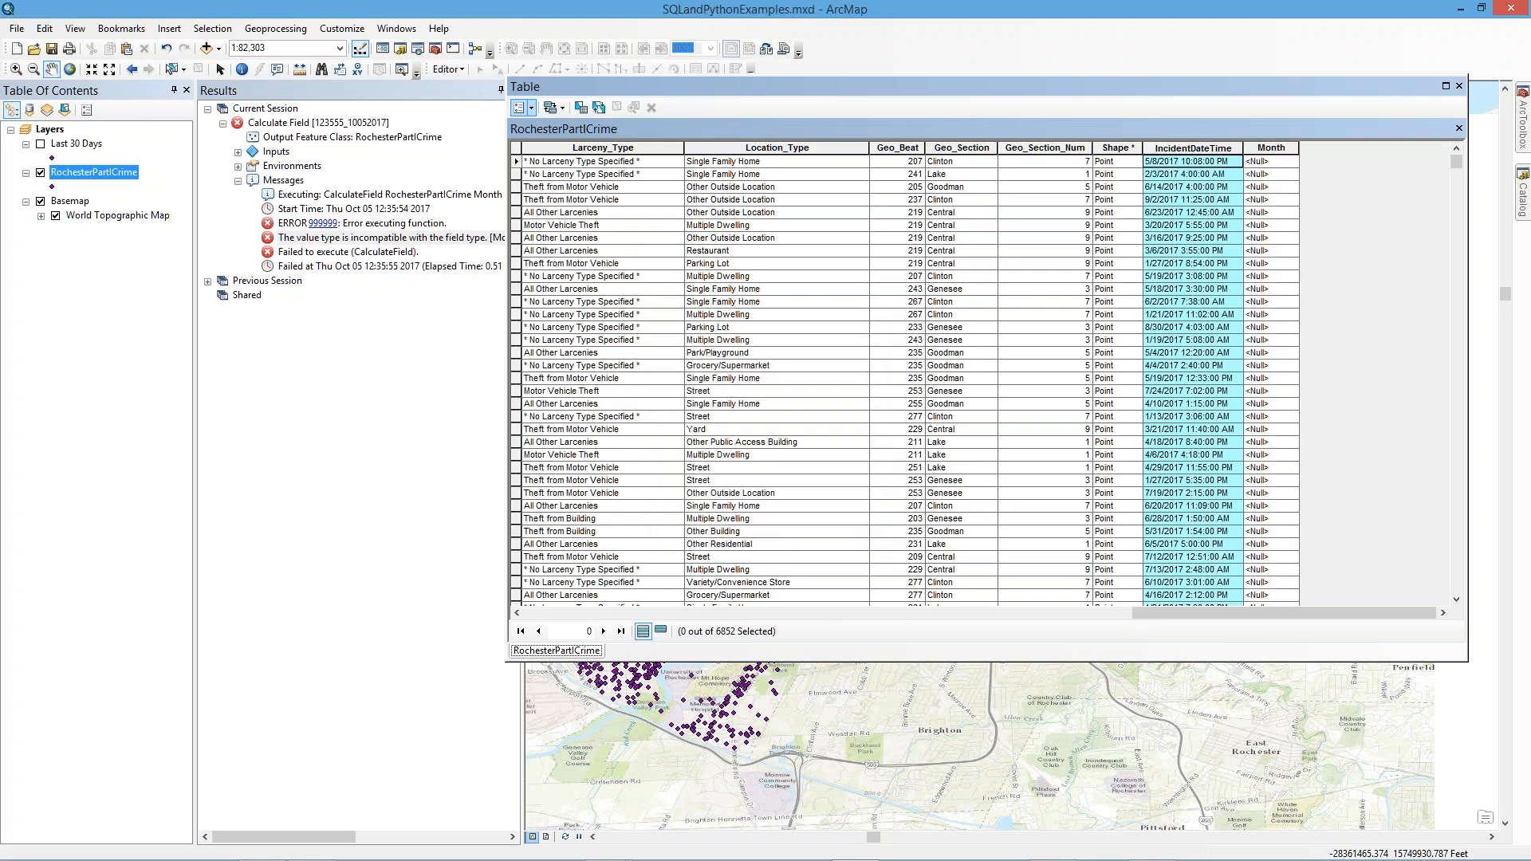
- Calculate the Month field with the Python expression arcpy.time.ParseDateTimeString(!IncidentDateTime!).strftime('%A')
{"action": "right_click", "coordinate": [1262, 147]}
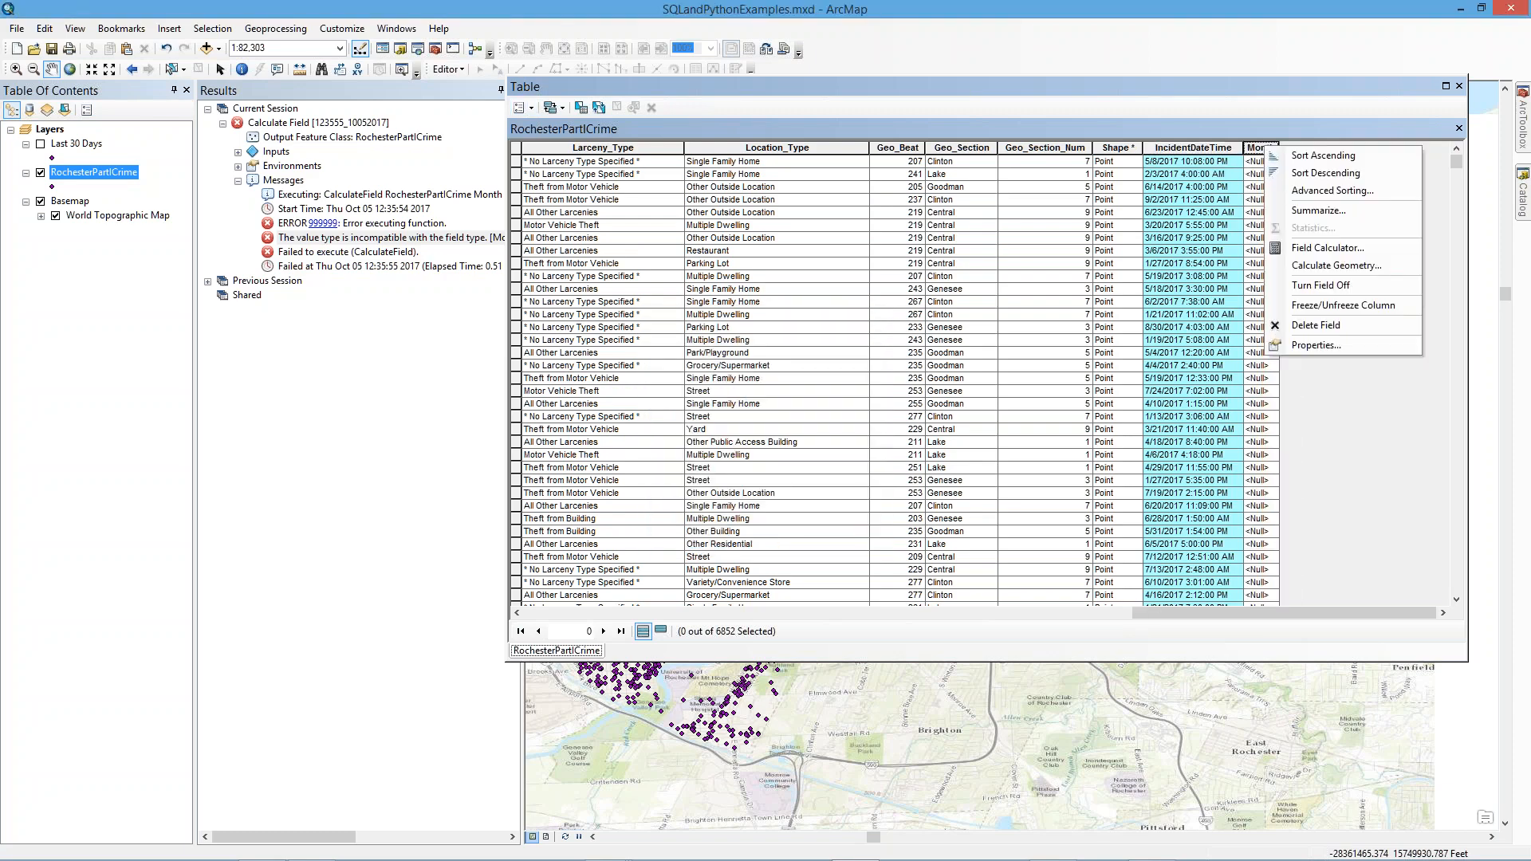
{"action": "left_click", "coordinate": [1308, 244]}
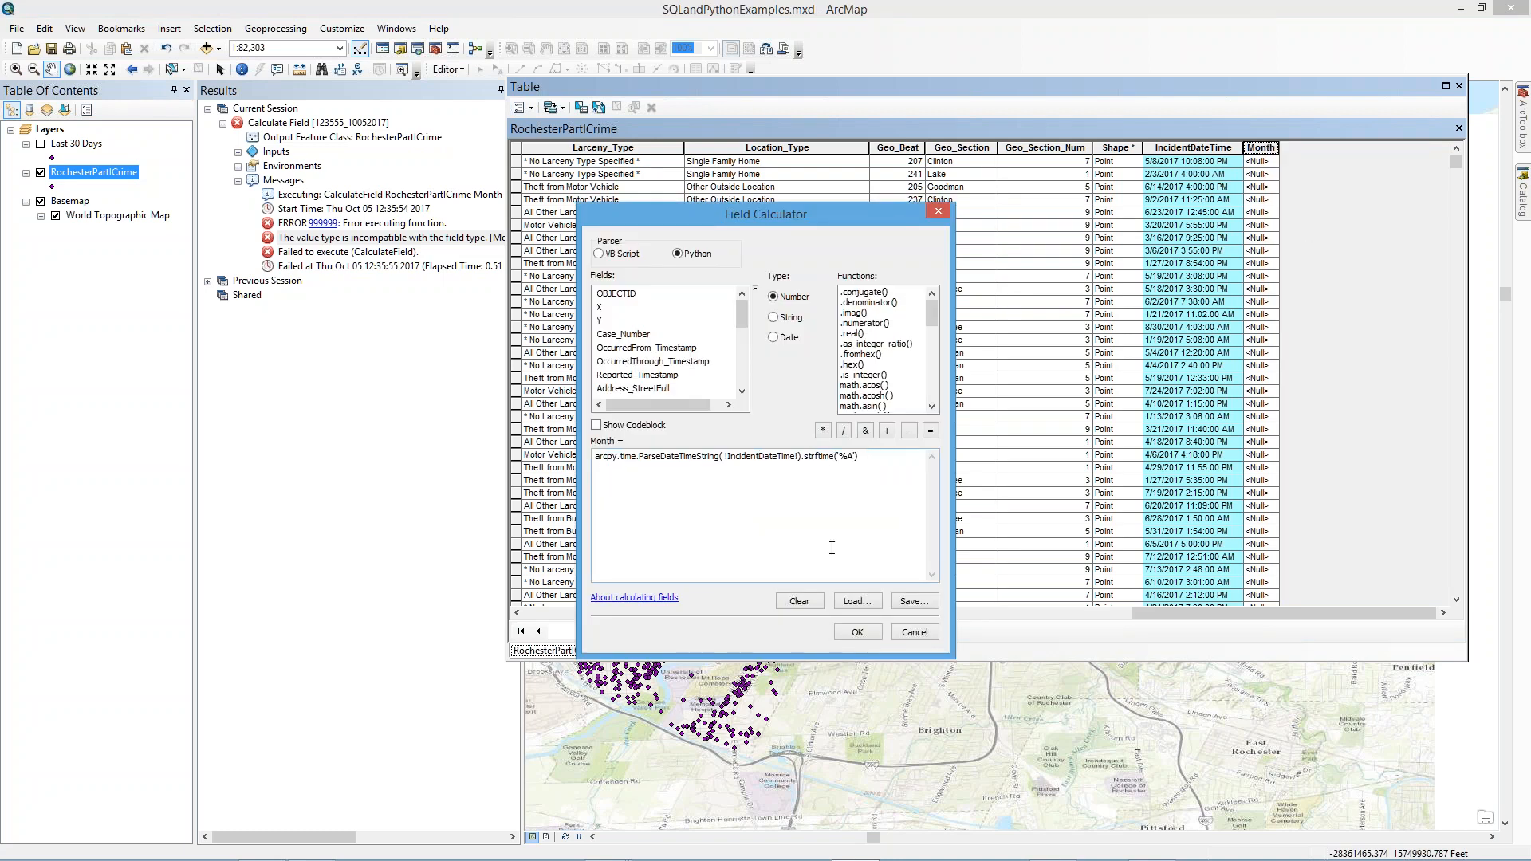
{"action": "left_click", "coordinate": [858, 632]}
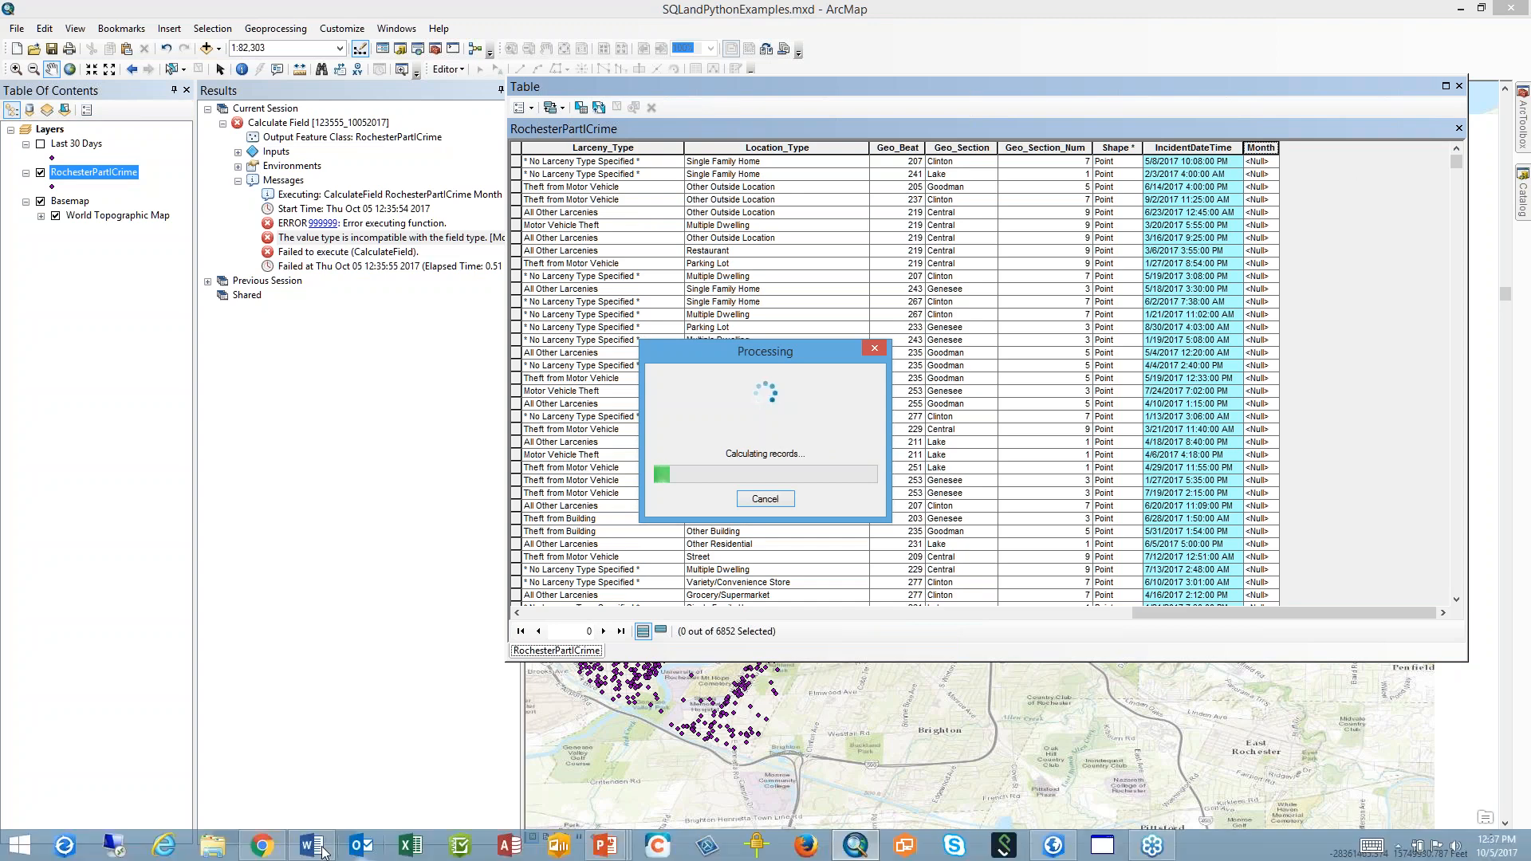
- Consult the strftime.org directives in Chrome during the calculation, and return to ArcMap to widen the Month column to fit its text
{"action": "left_click", "coordinate": [280, 852]}
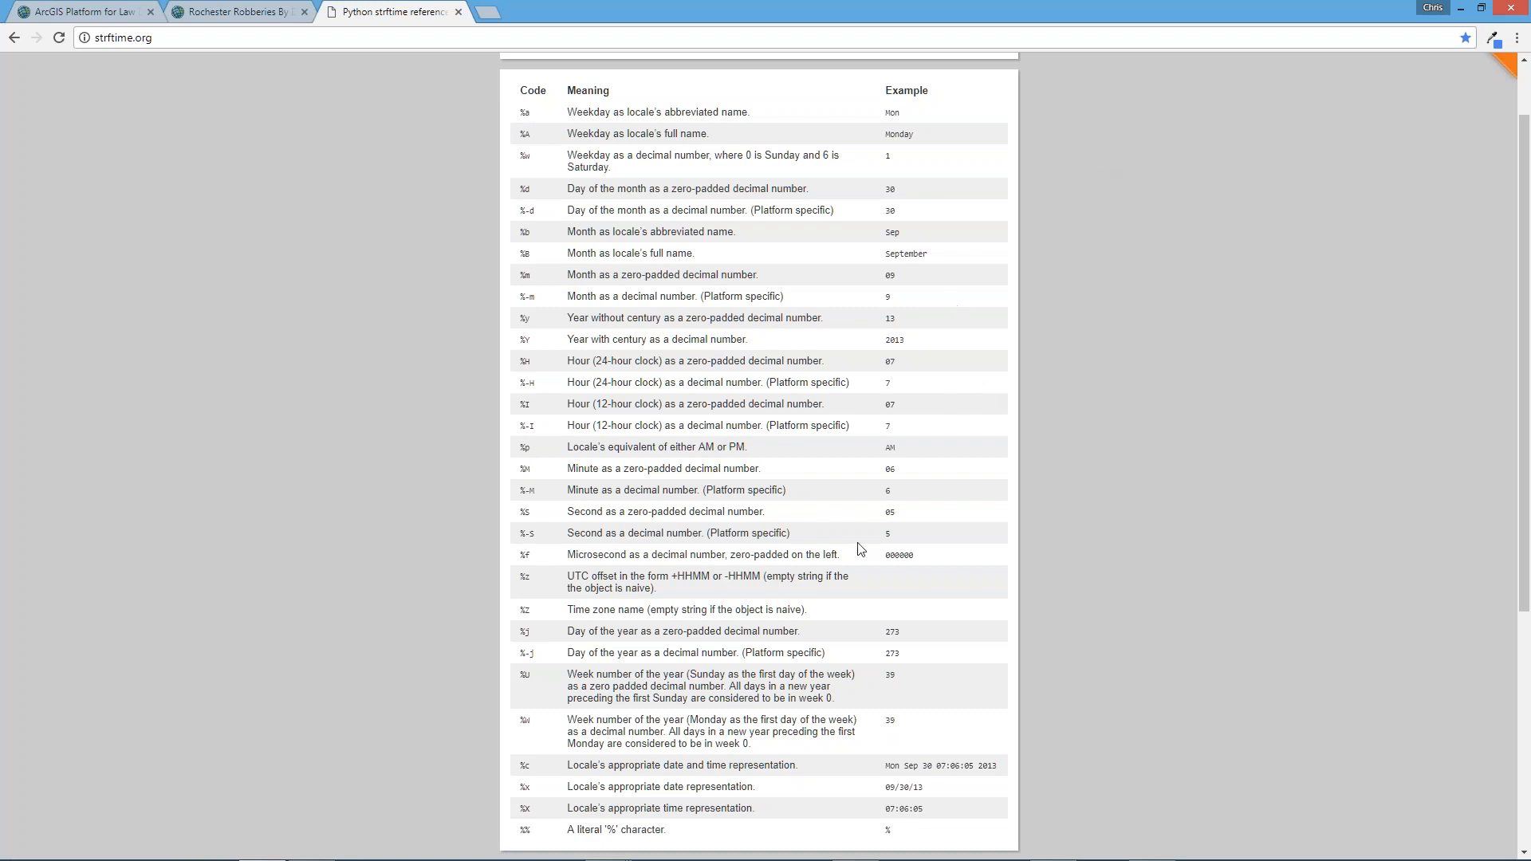
{"action": "left_click", "coordinate": [1463, 9]}
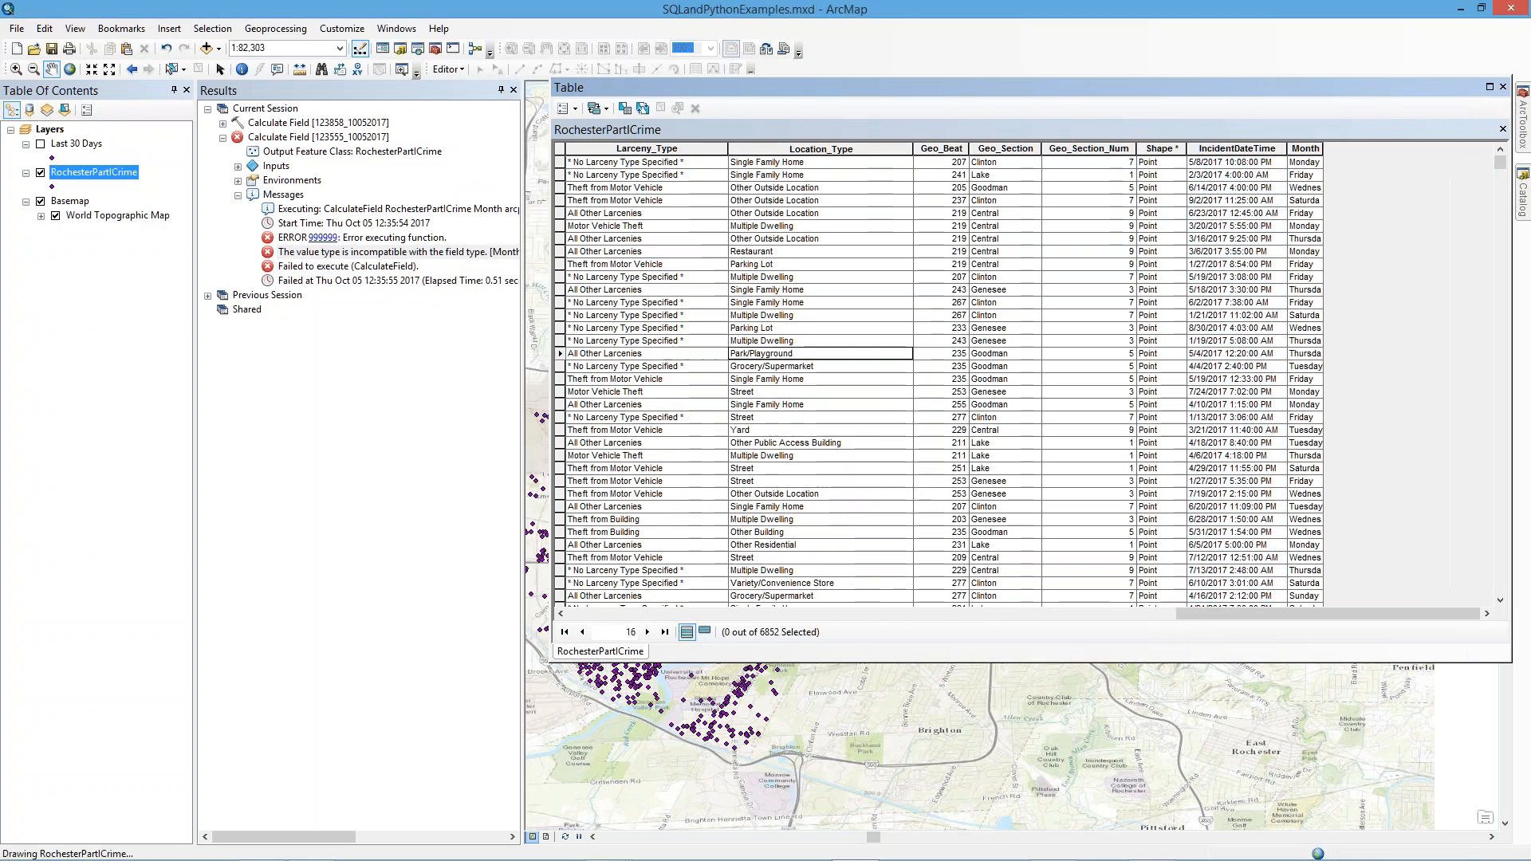
{"action": "left_click", "coordinate": [1304, 148]}
{"action": "double_click", "coordinate": [1322, 148]}
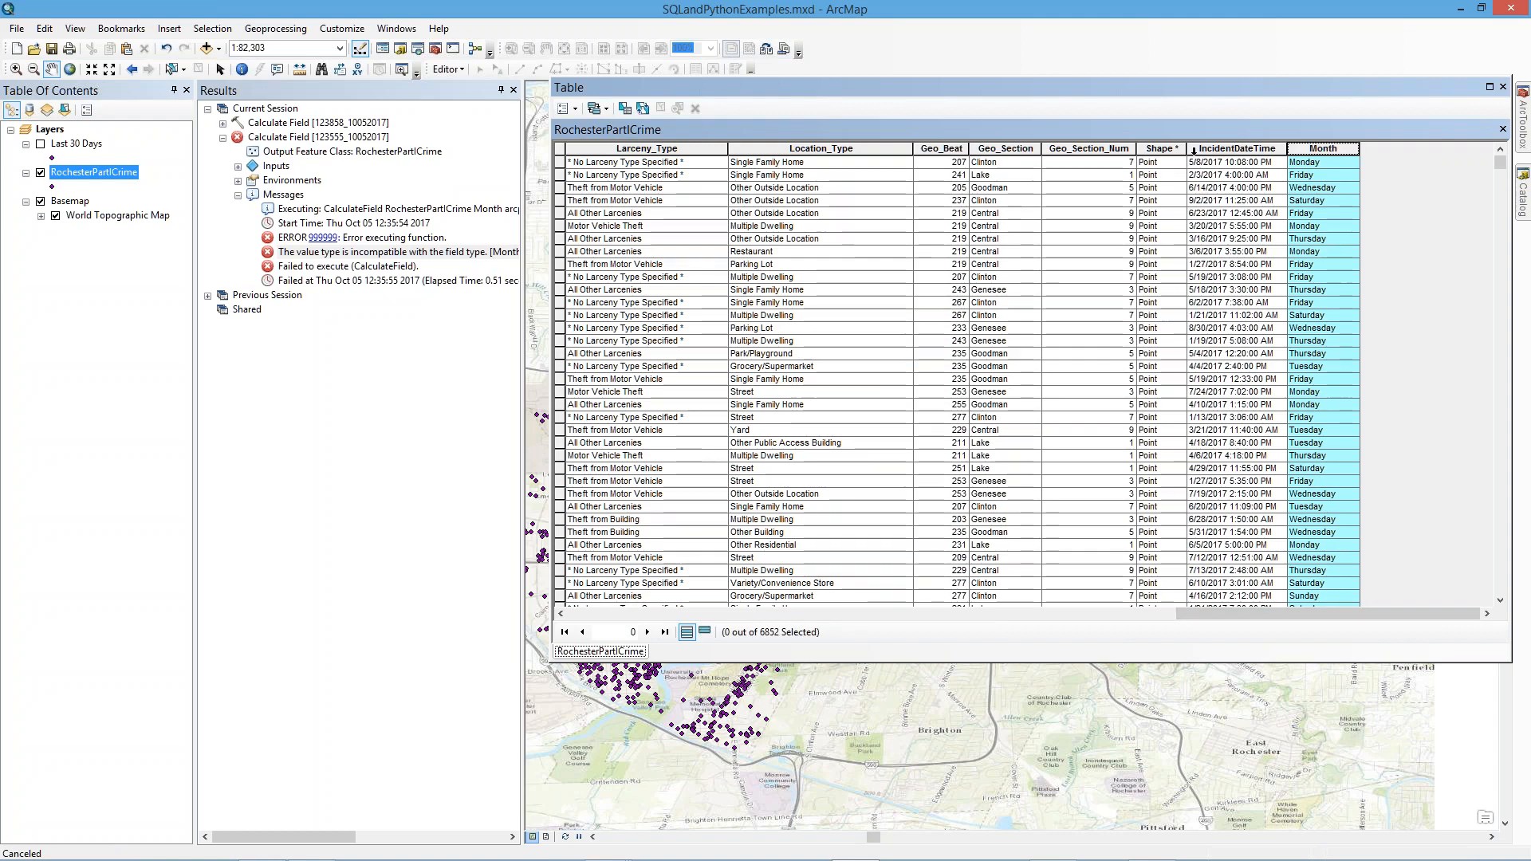
- Examine the Reported_Timestamp column and its date format in the RochesterPartICrime attribute table
{"action": "left_click_drag", "start_coordinate": [1386, 617], "coordinate": [1373, 472]}
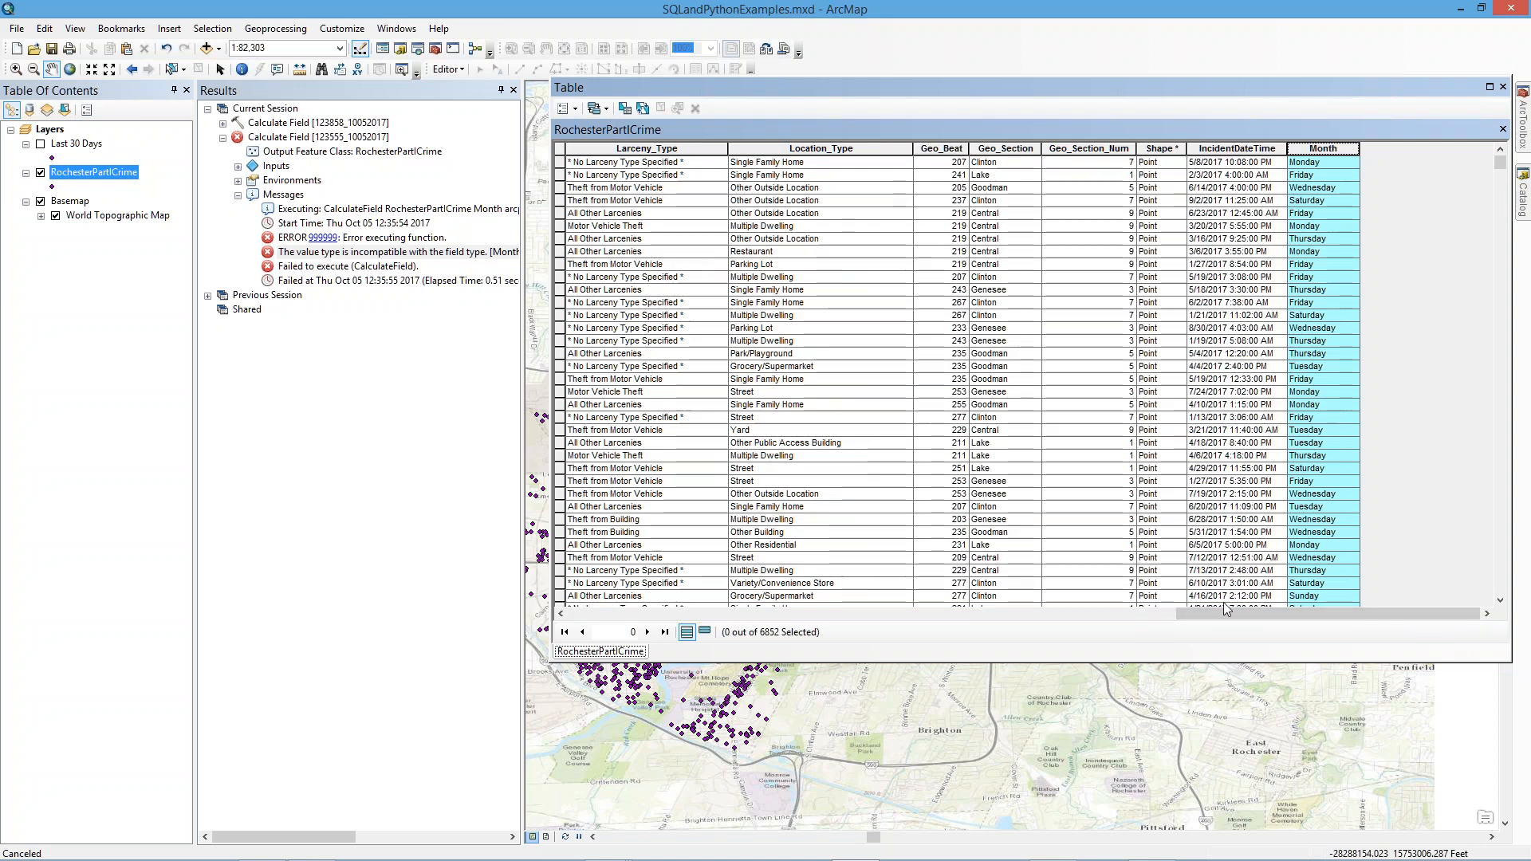
{"action": "left_click_drag", "start_coordinate": [1192, 614], "coordinate": [630, 618]}
{"action": "left_click", "coordinate": [1094, 149]}
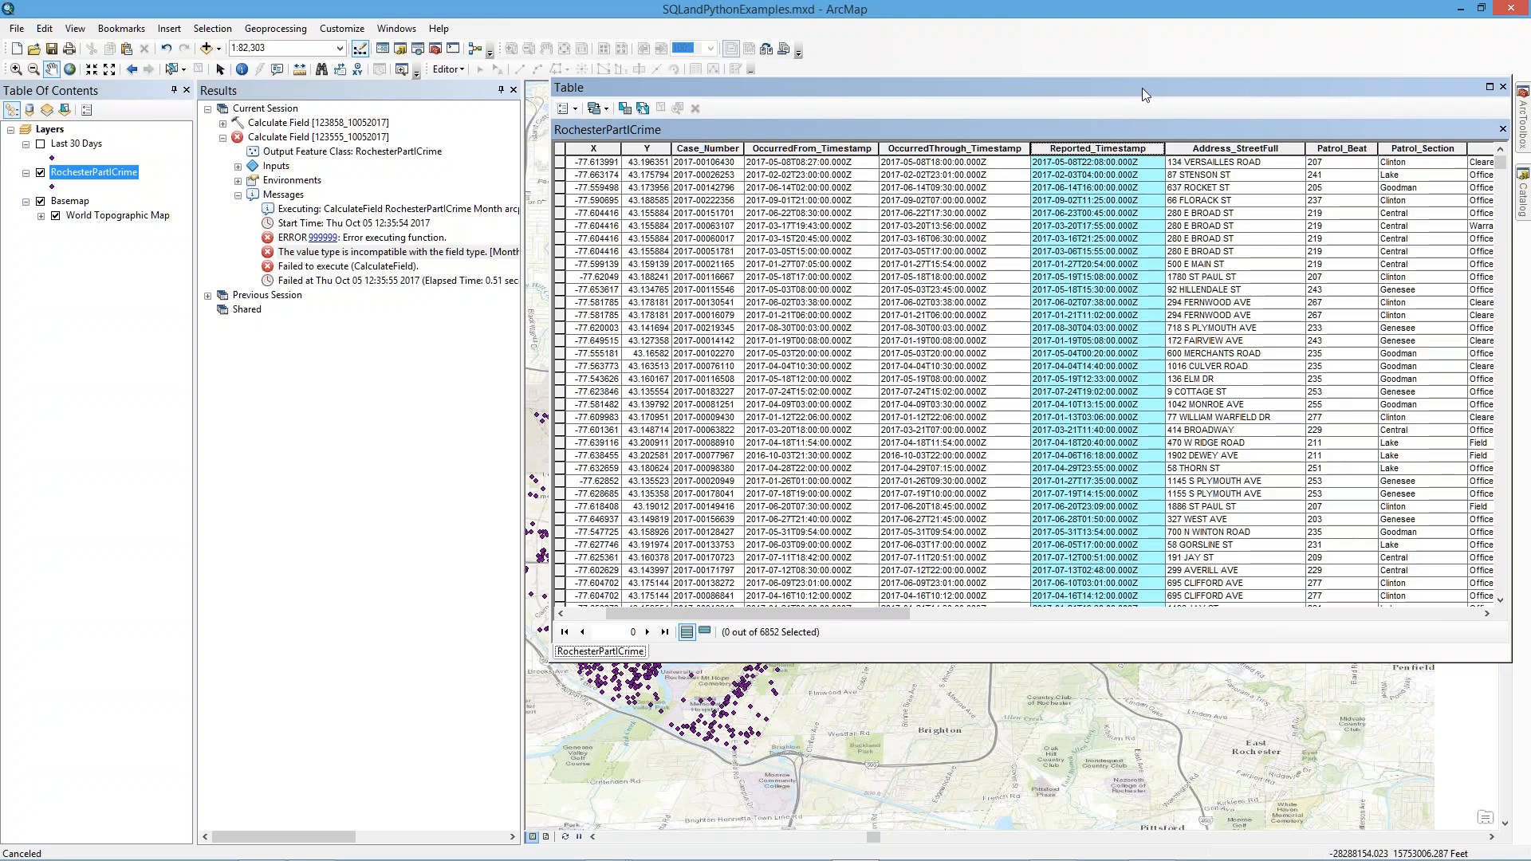
{"action": "left_click_drag", "start_coordinate": [978, 80], "coordinate": [668, 72]}
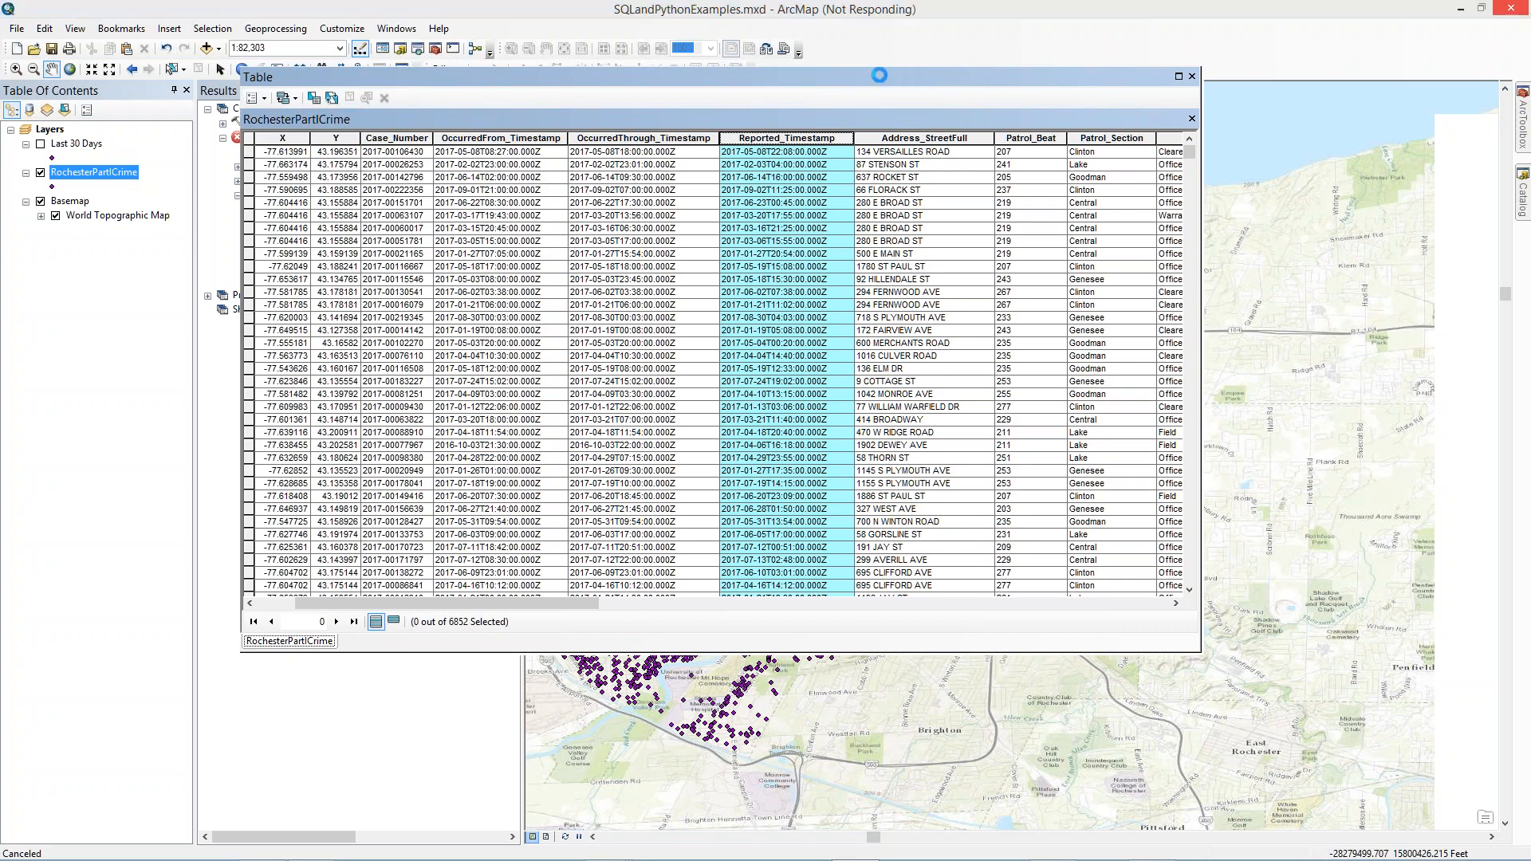
- Switch from ArcMap to the Python Demos slideshow in PowerPoint and advance to the Arcade slide on labeling and symbology expressions
{"action": "left_click", "coordinate": [1063, 70]}
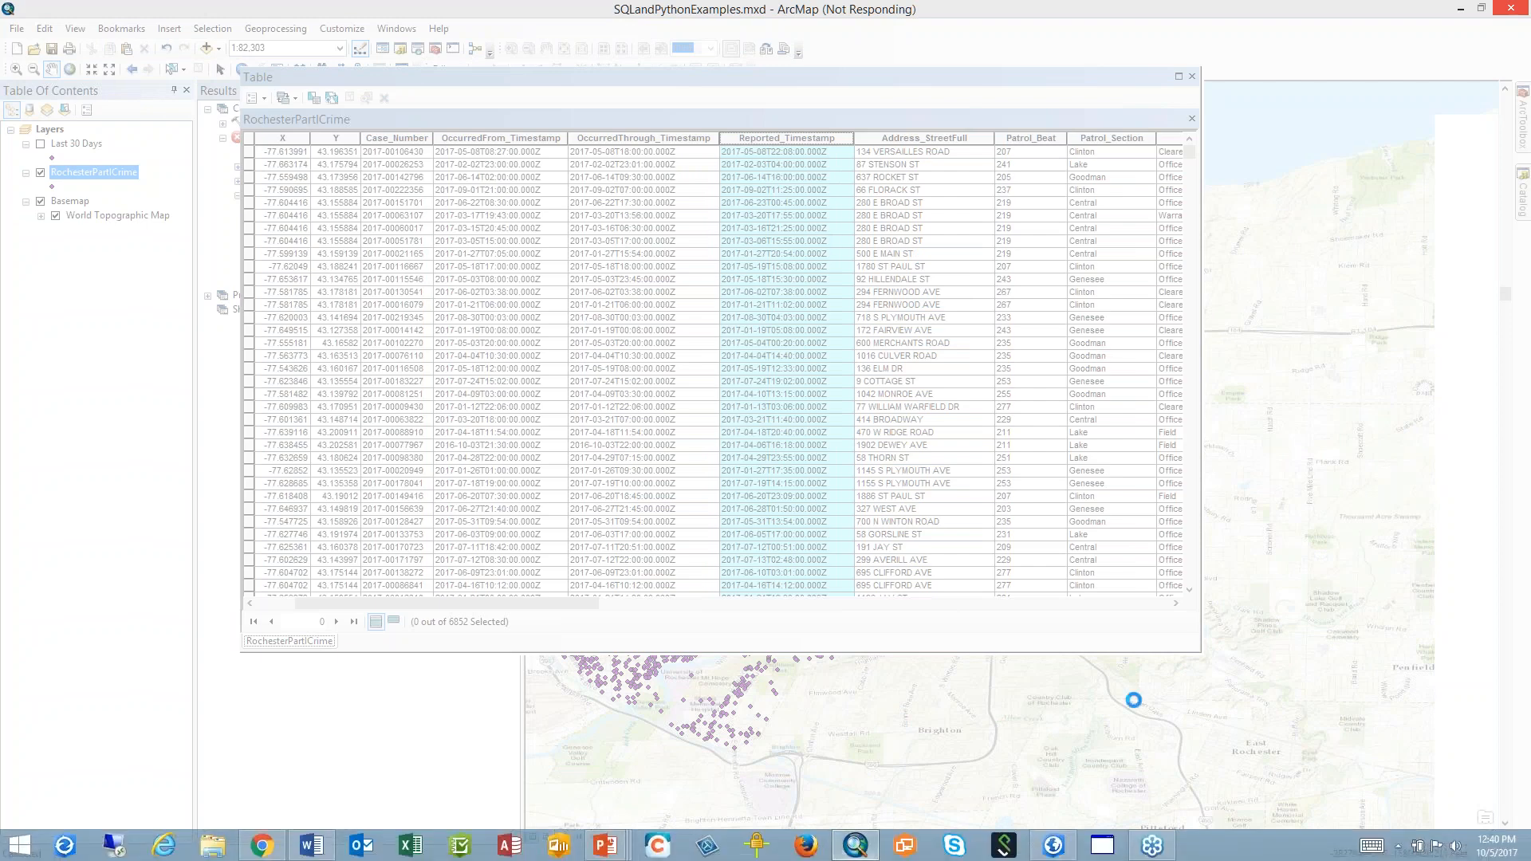
{"action": "mouse_move", "coordinate": [1057, 855]}
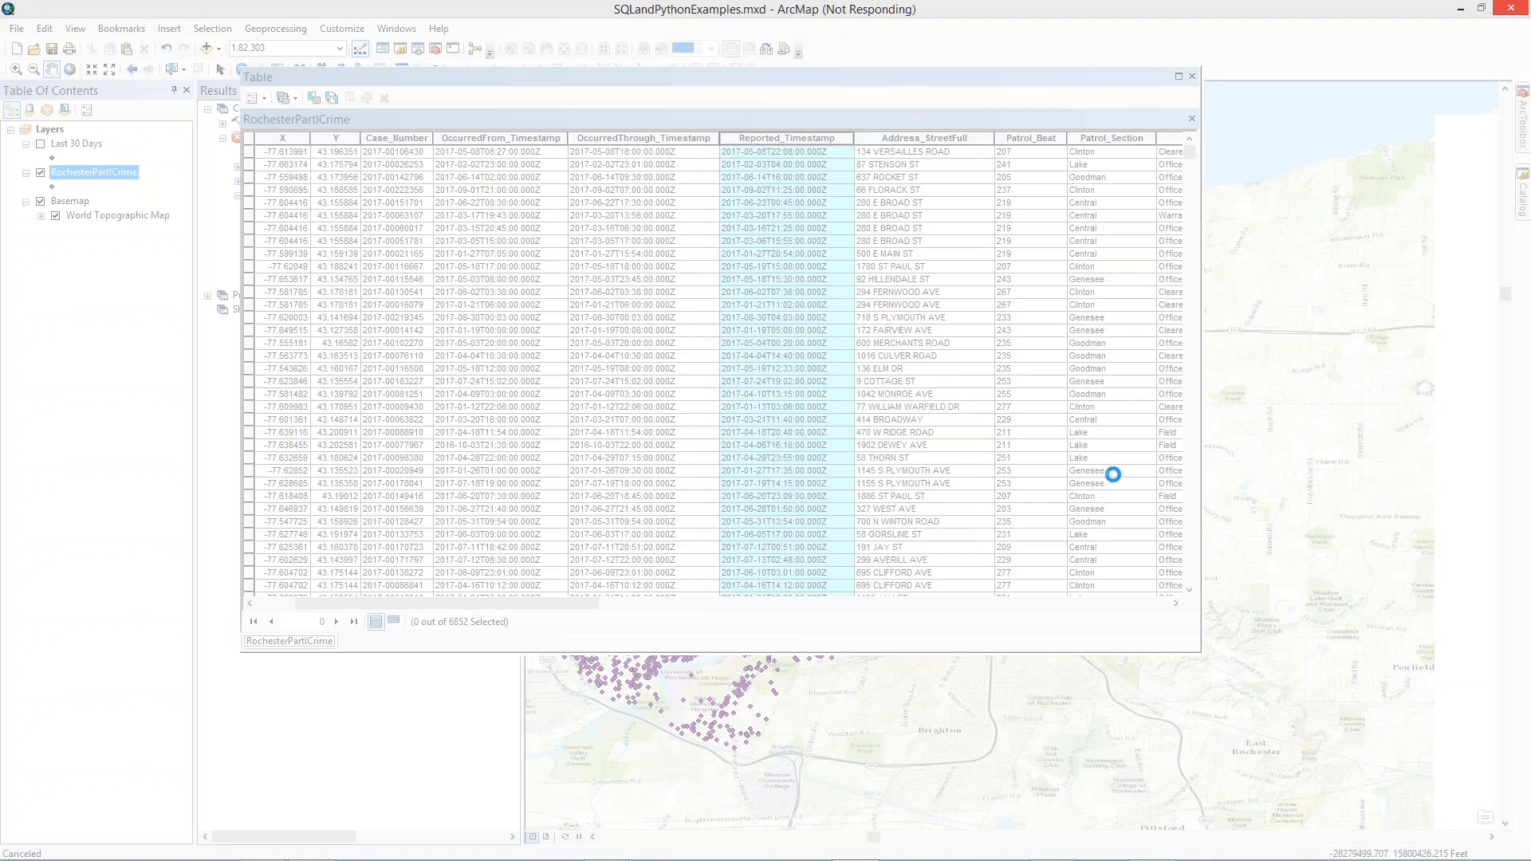
{"action": "key", "text": "alt+Tab"}
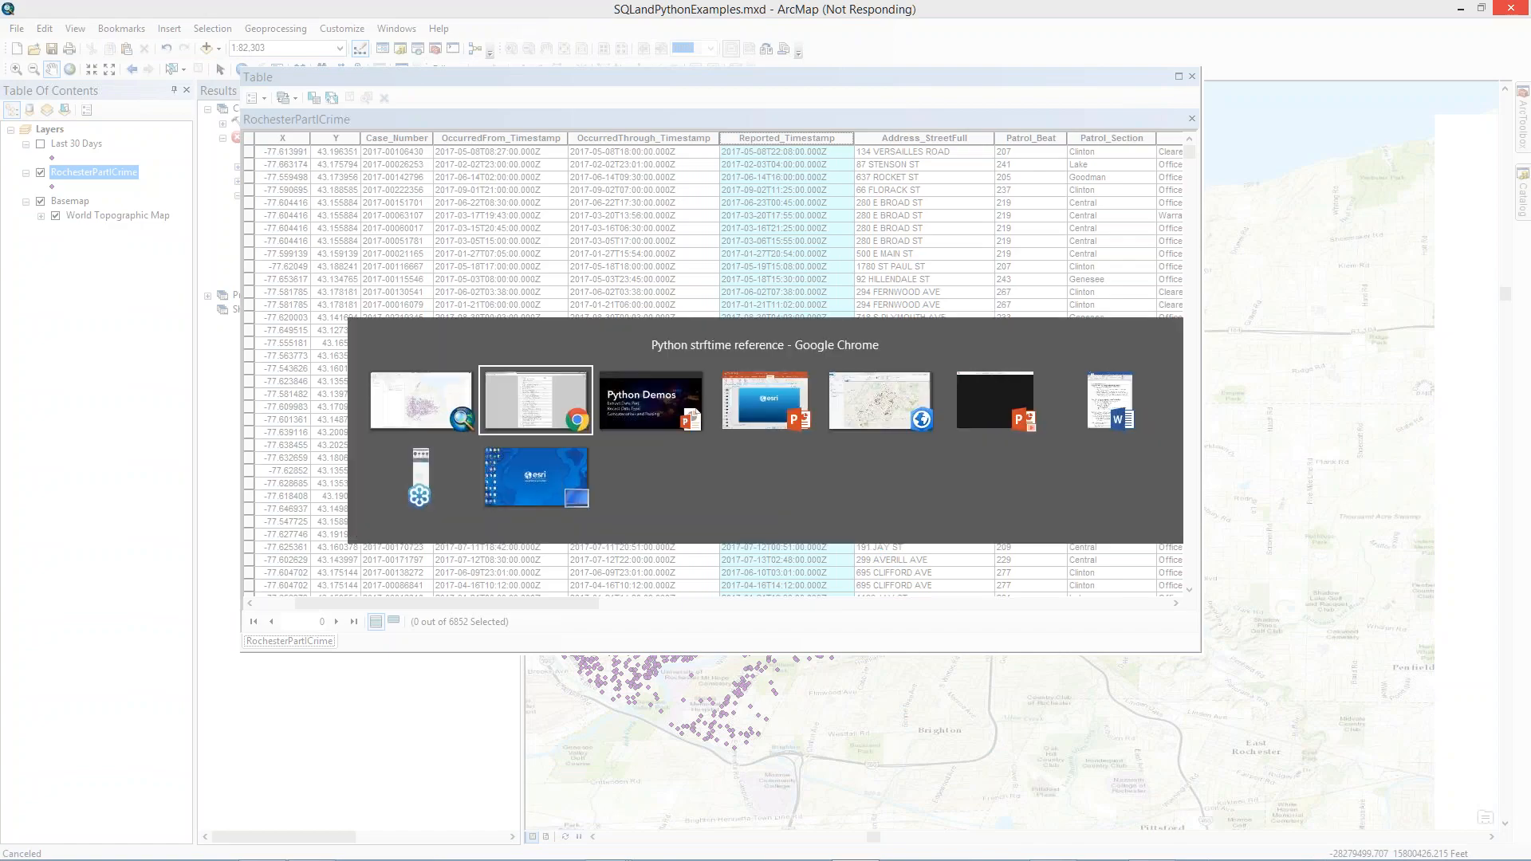
{"action": "left_click", "coordinate": [625, 393]}
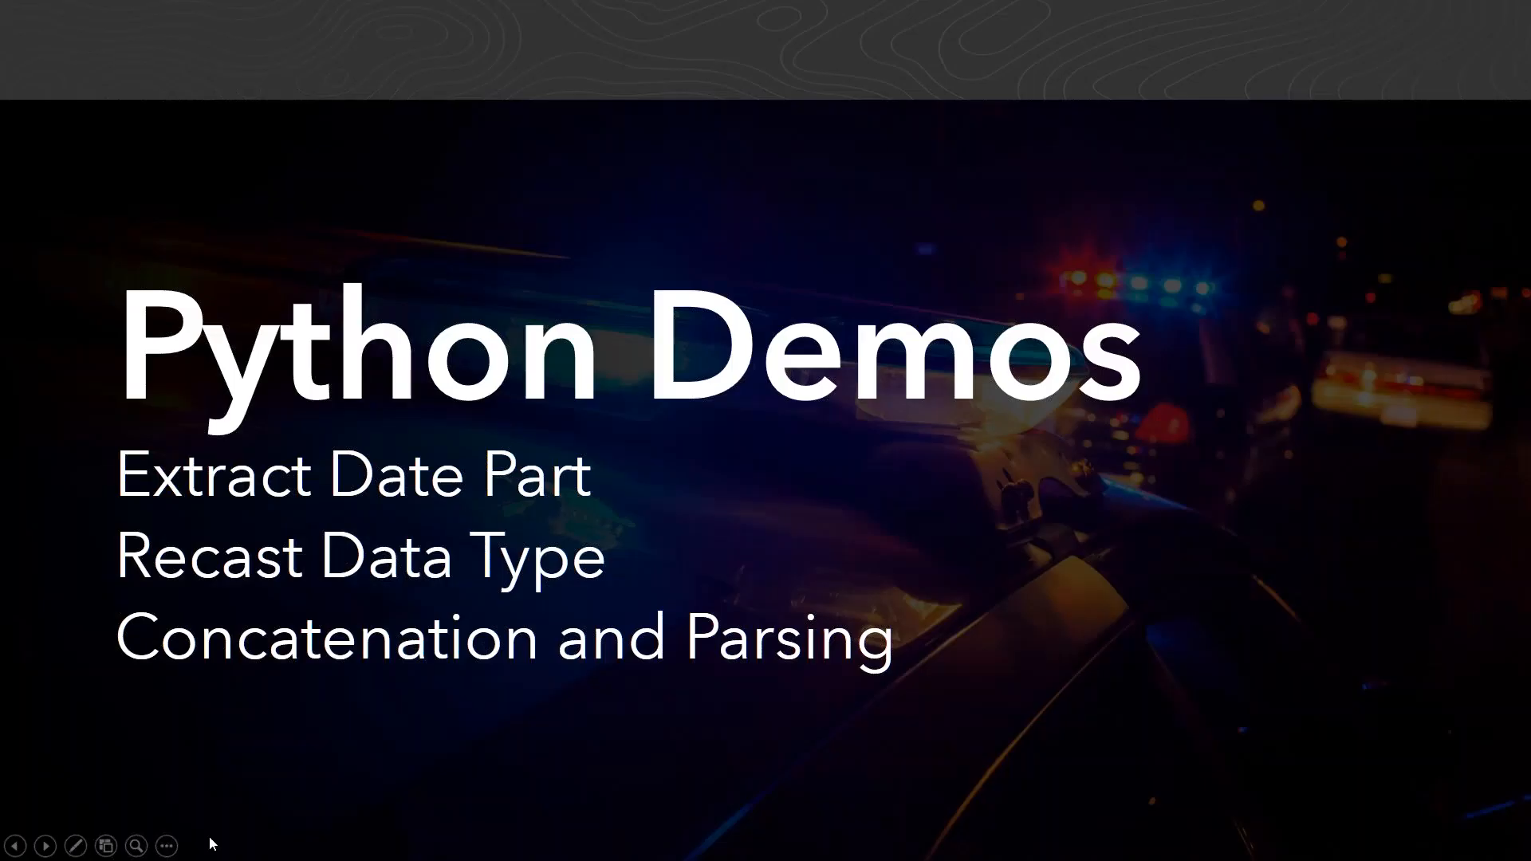
{"action": "left_click", "coordinate": [209, 838]}
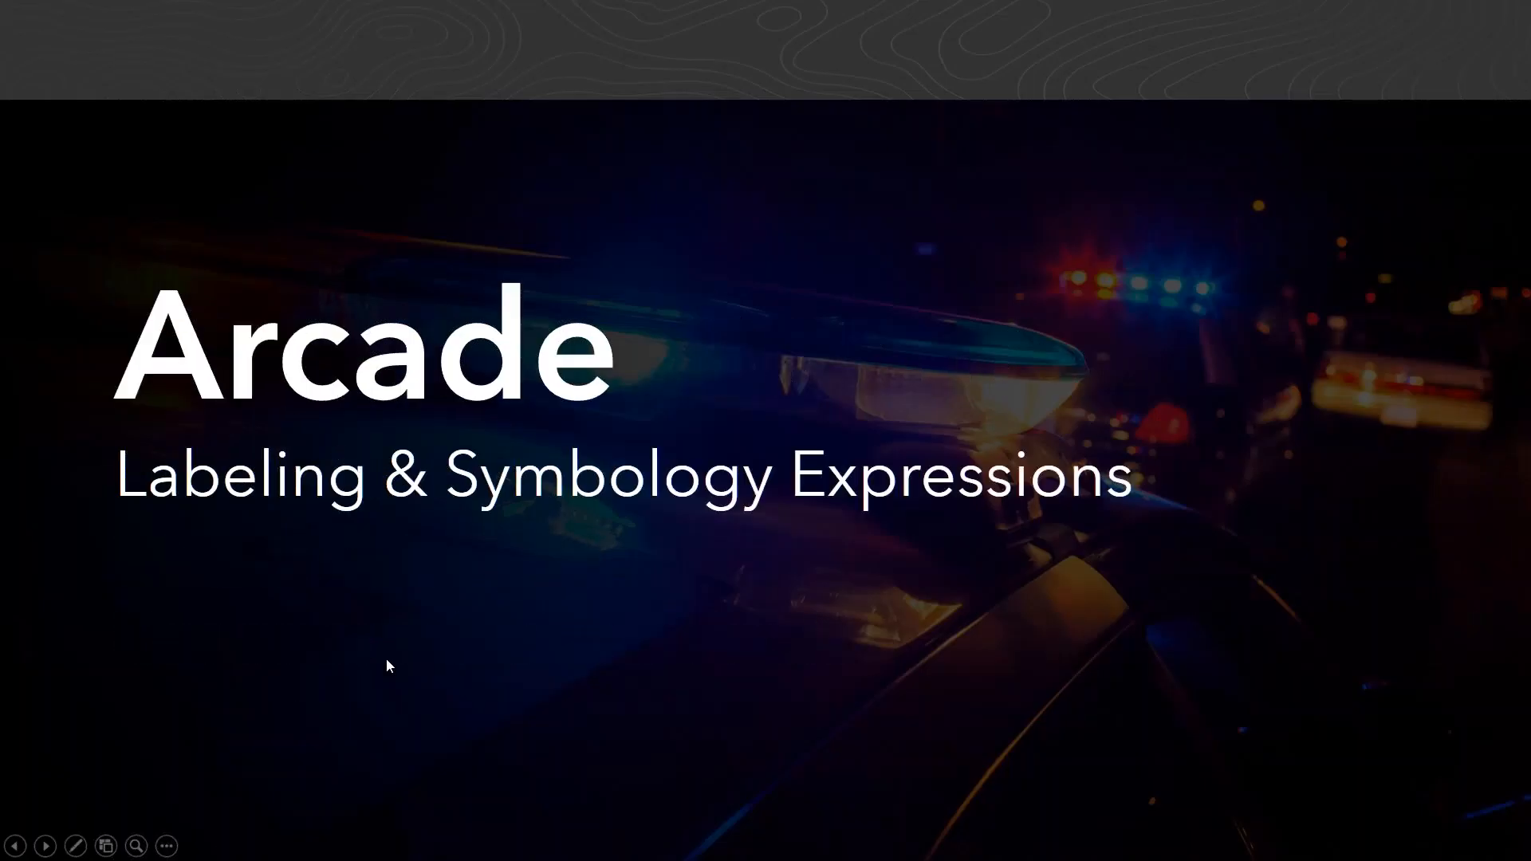
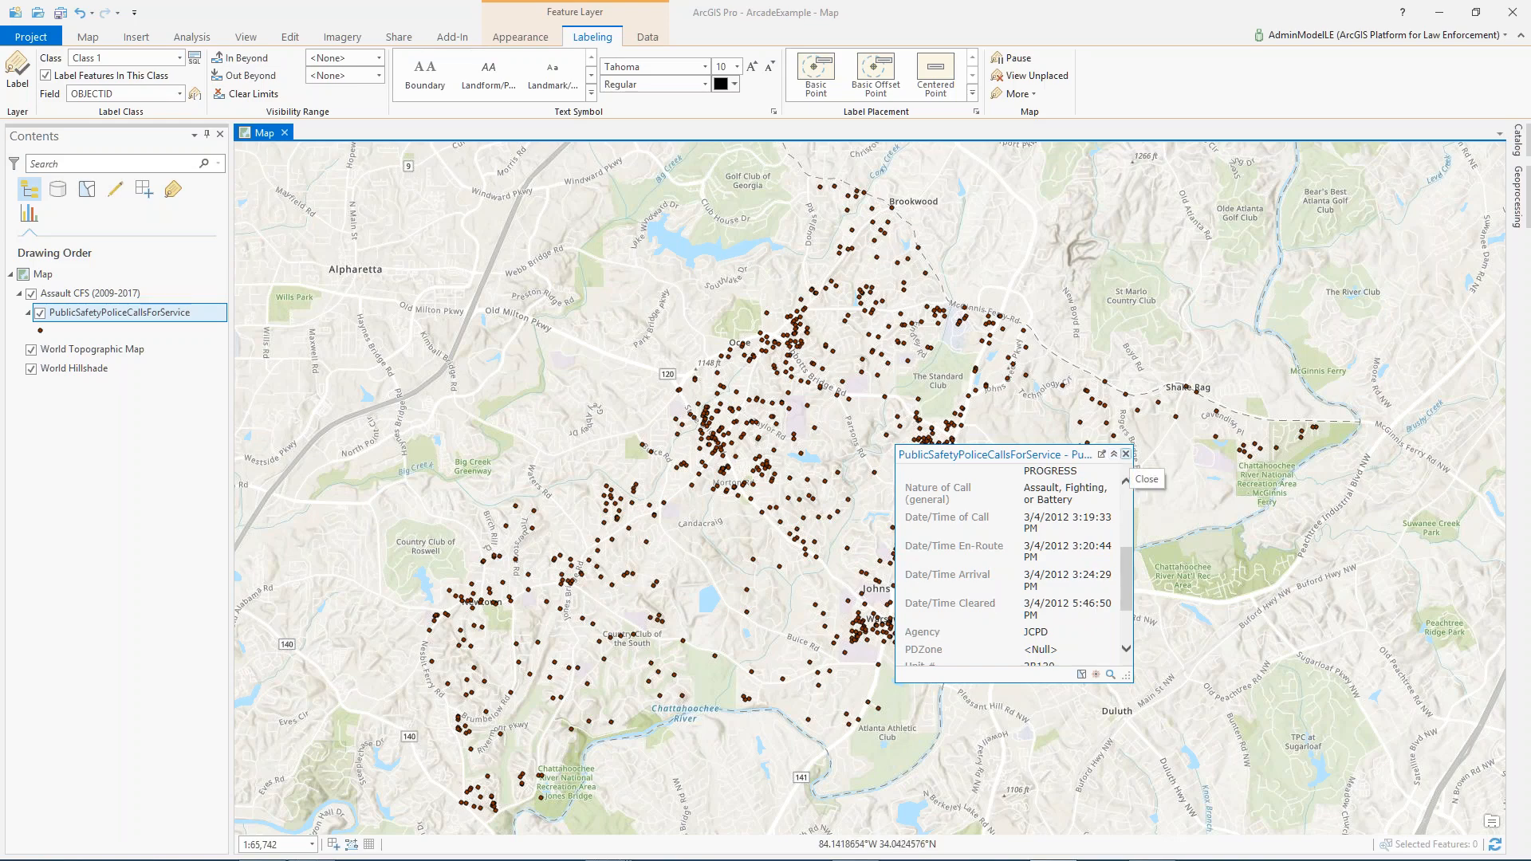
- Close the feature pop-up in ArcGIS Pro and symbolize the PublicSafetyPoliceCallsForService layer with Graduated Symbols
{"action": "left_click", "coordinate": [1126, 454]}
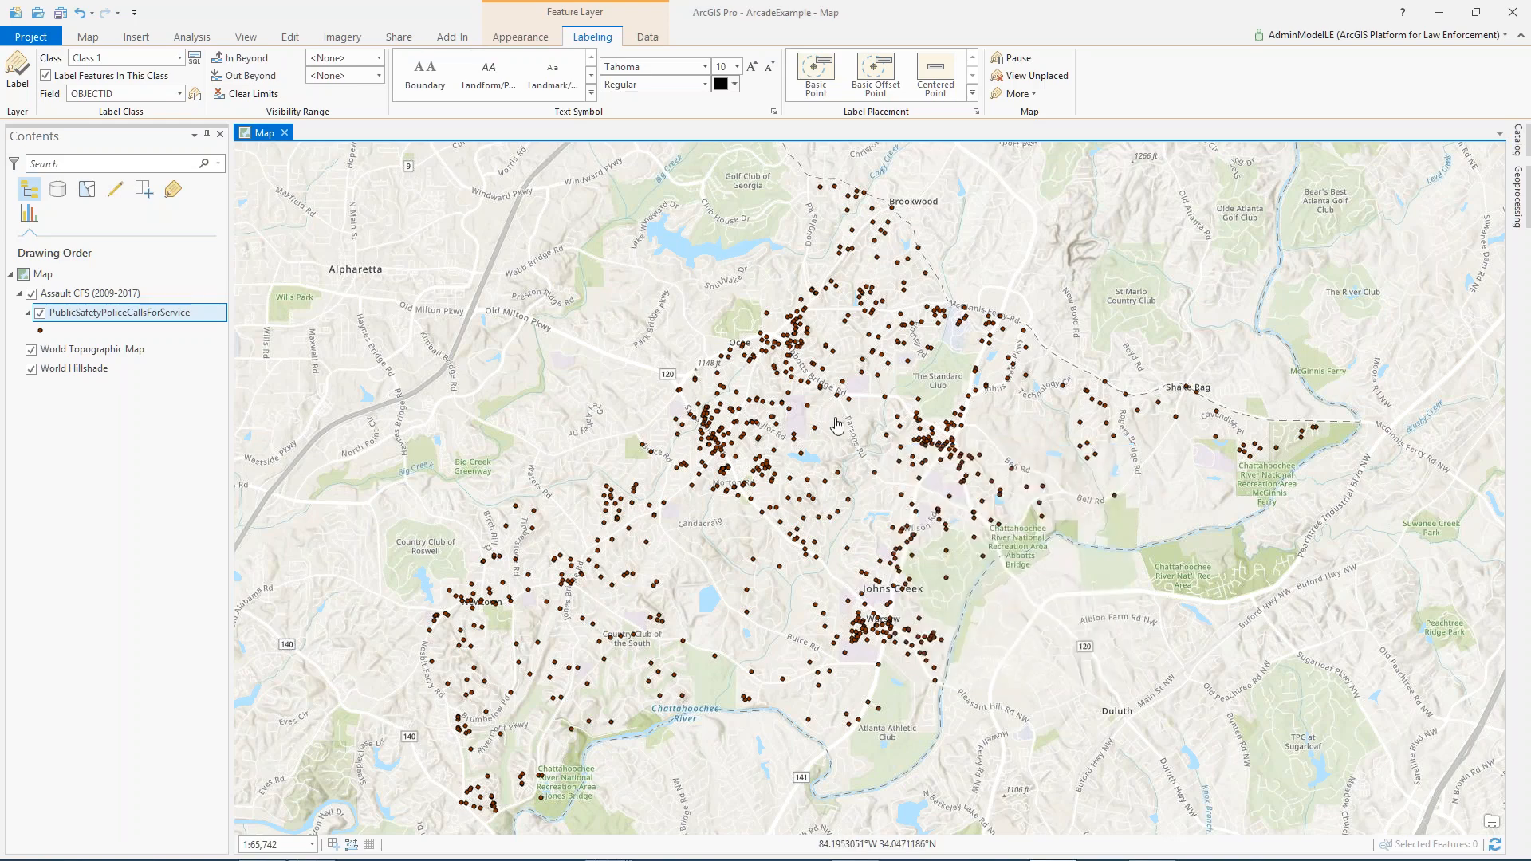
{"action": "left_click", "coordinate": [102, 313]}
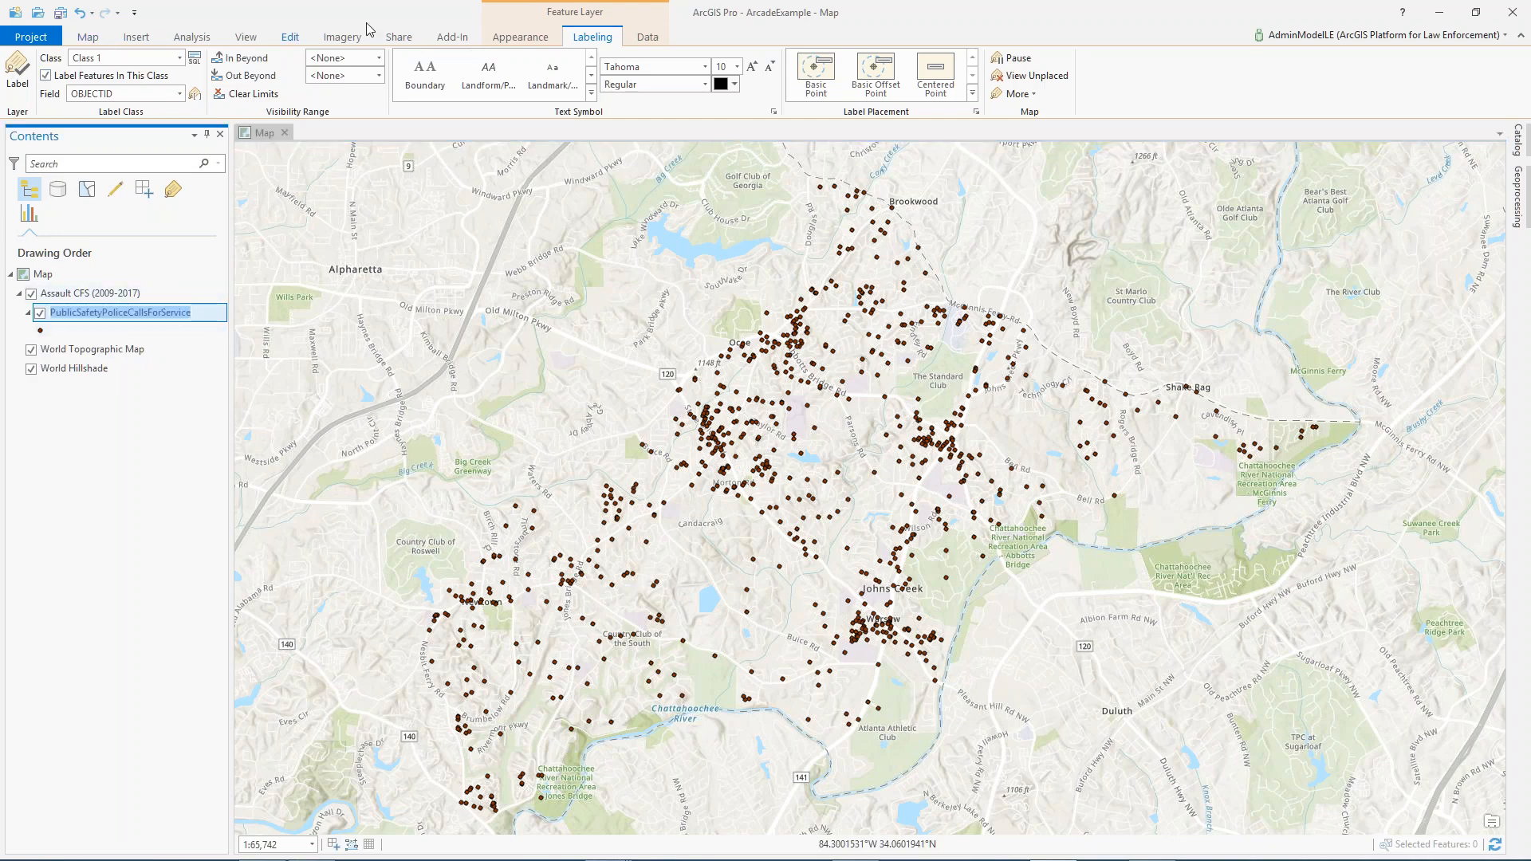
{"action": "left_click", "coordinate": [513, 39]}
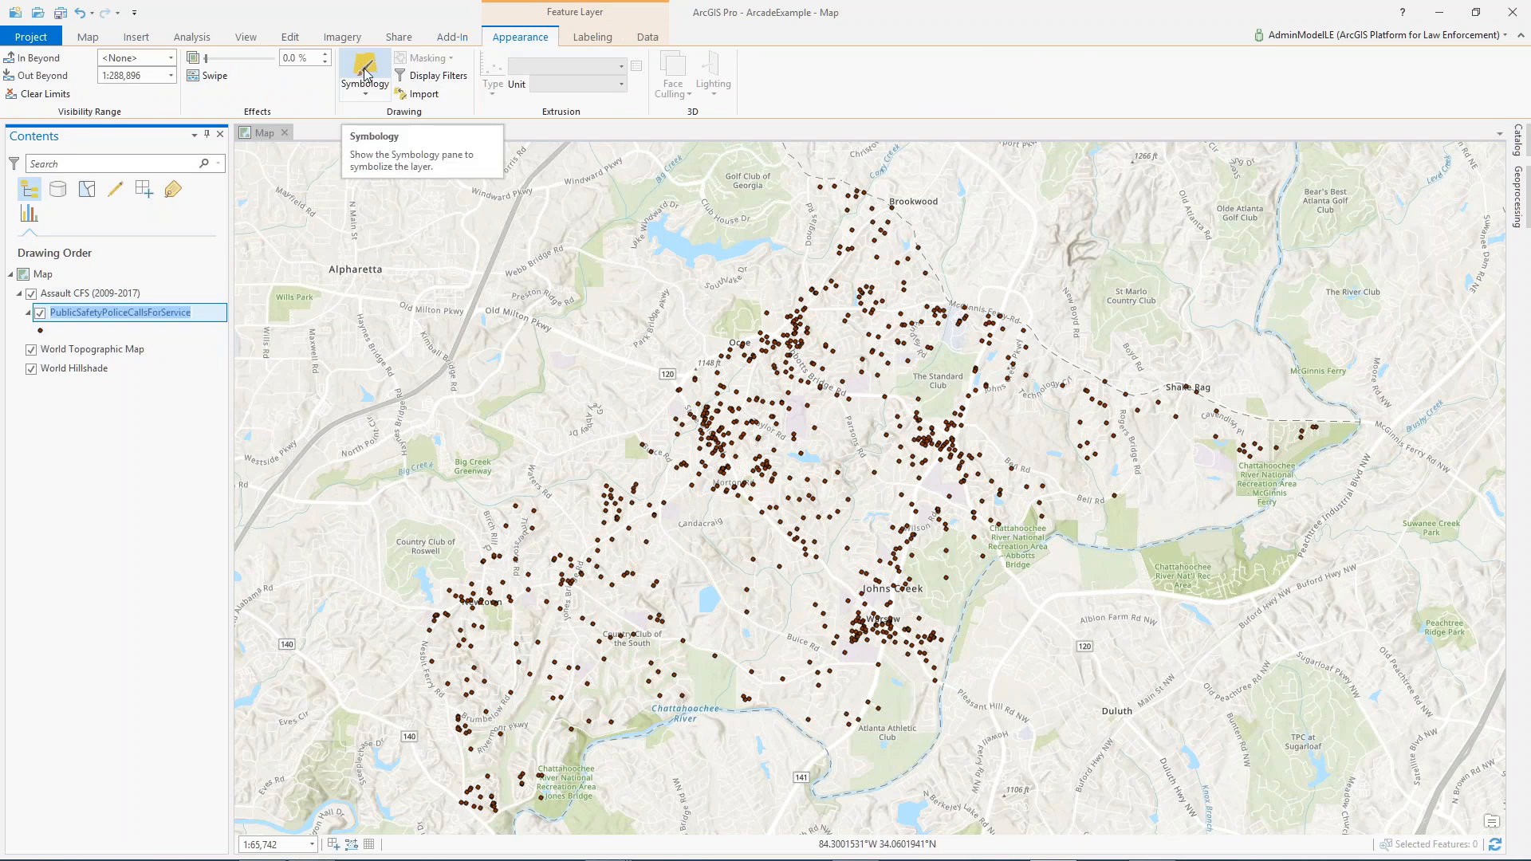
{"action": "left_click", "coordinate": [364, 74]}
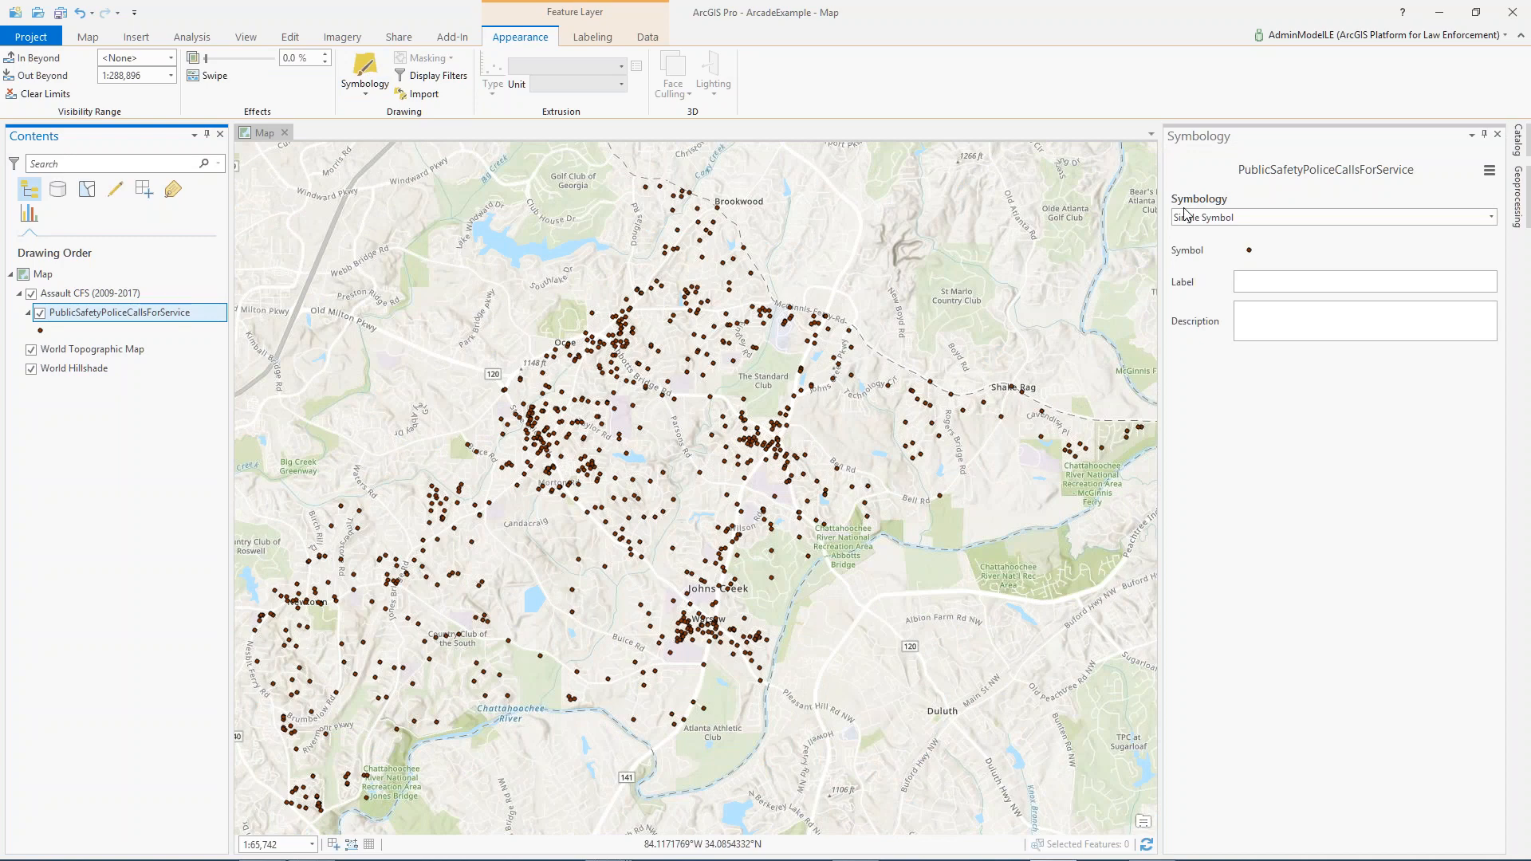
{"action": "left_click", "coordinate": [1491, 217]}
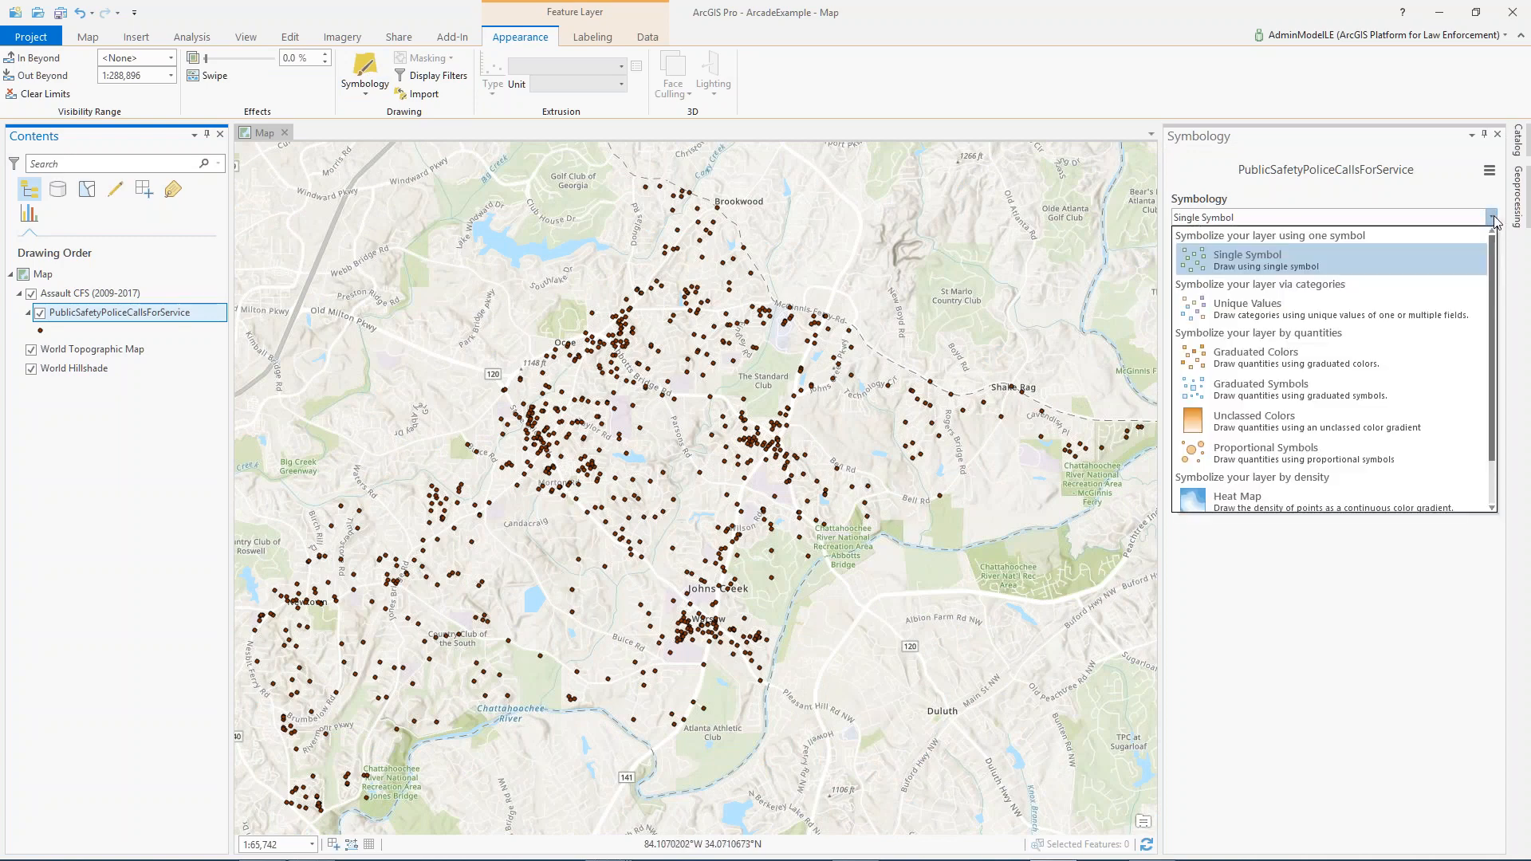
{"action": "left_click", "coordinate": [1310, 391]}
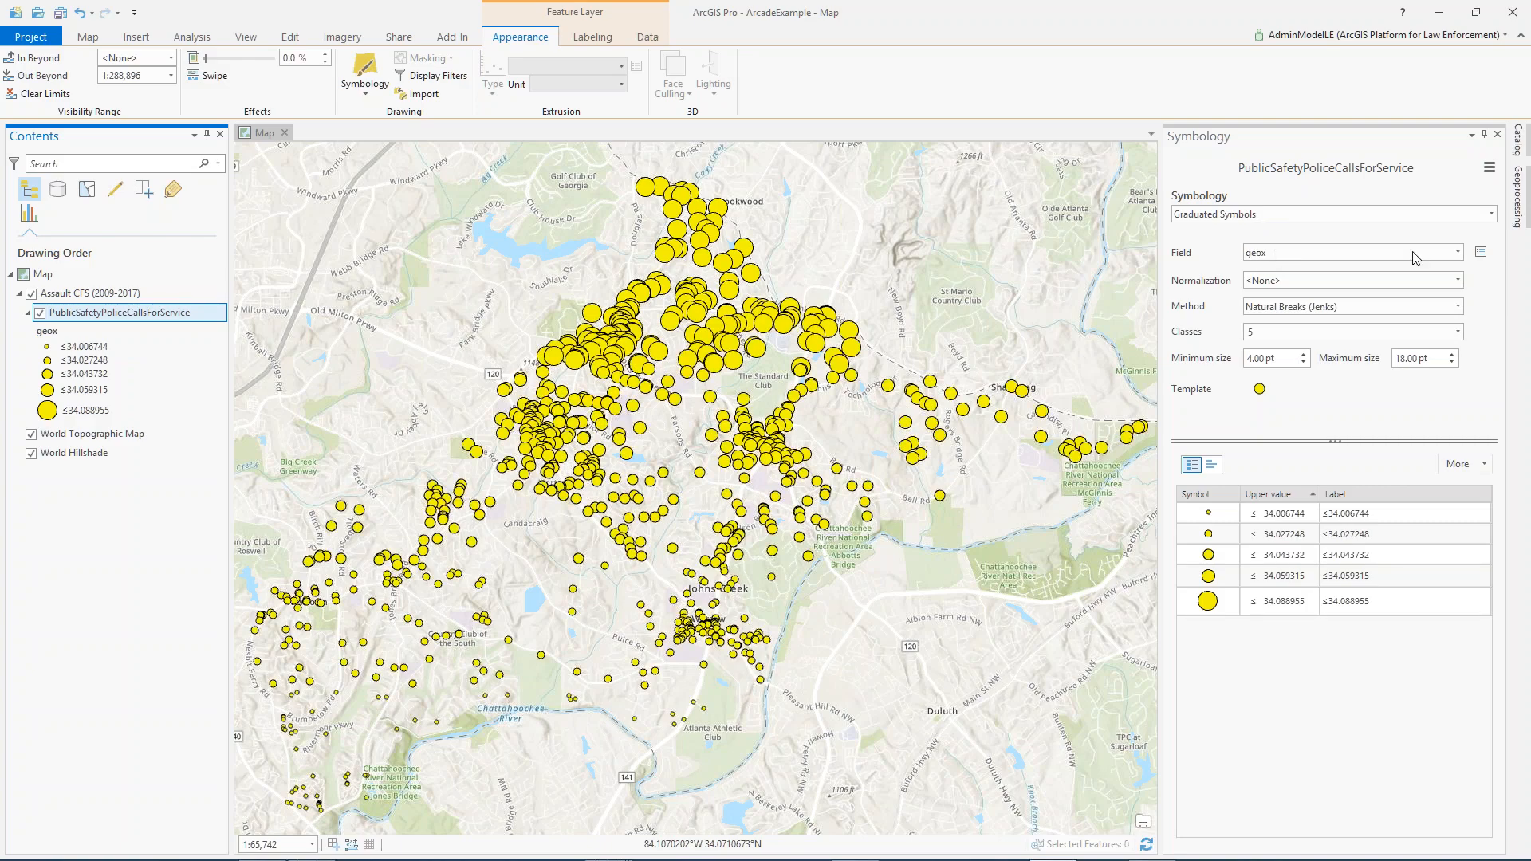
- Start a custom Arcade expression for the graduated symbols field, clearing the default expression and titling it Response Time
{"action": "left_click", "coordinate": [1482, 258]}
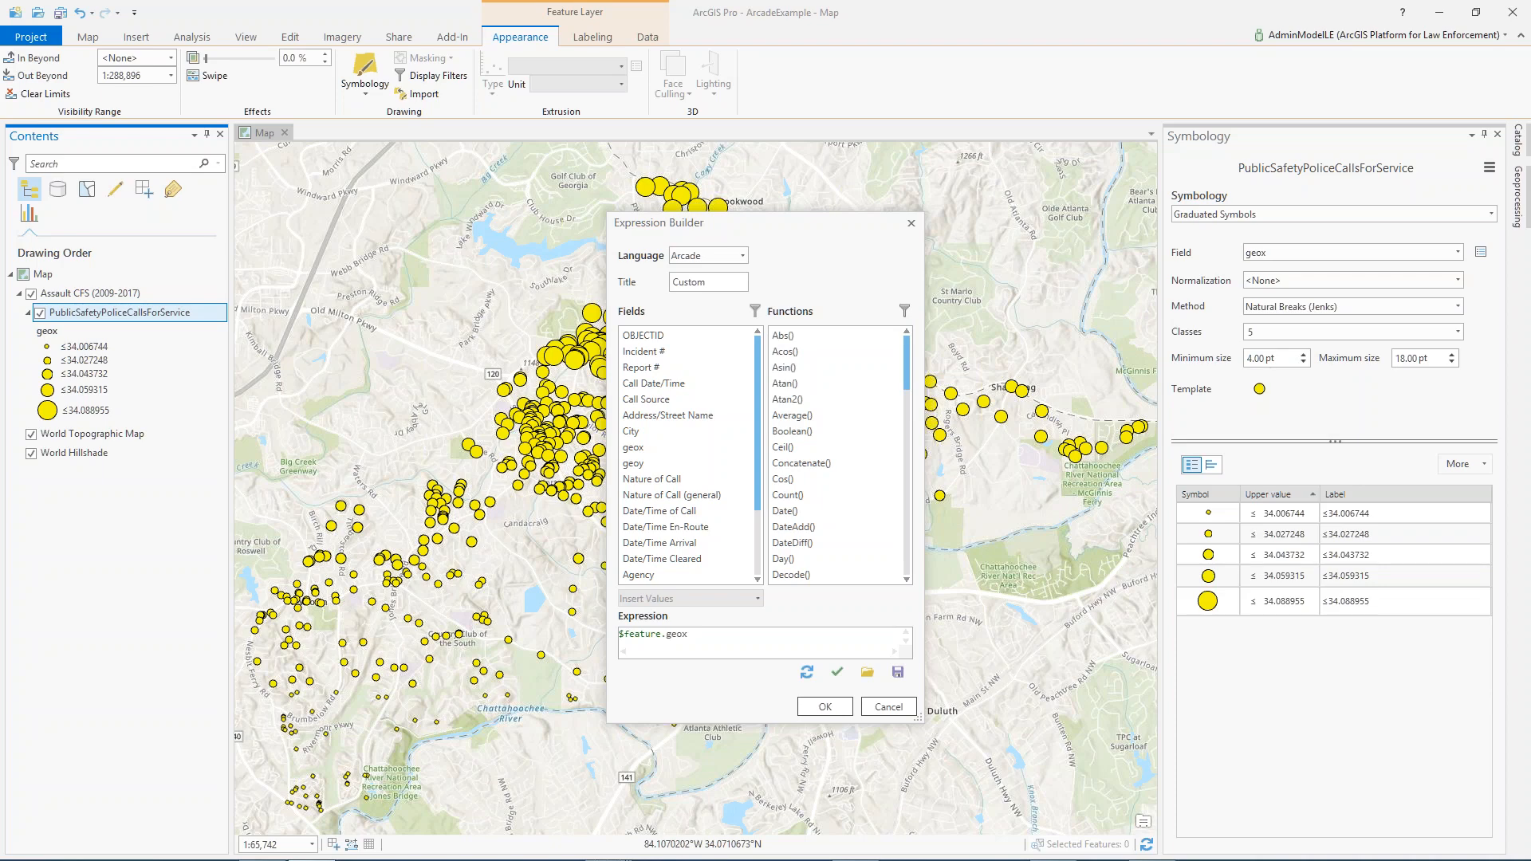
{"action": "triple_click", "coordinate": [676, 635]}
{"action": "key", "text": "Delete"}
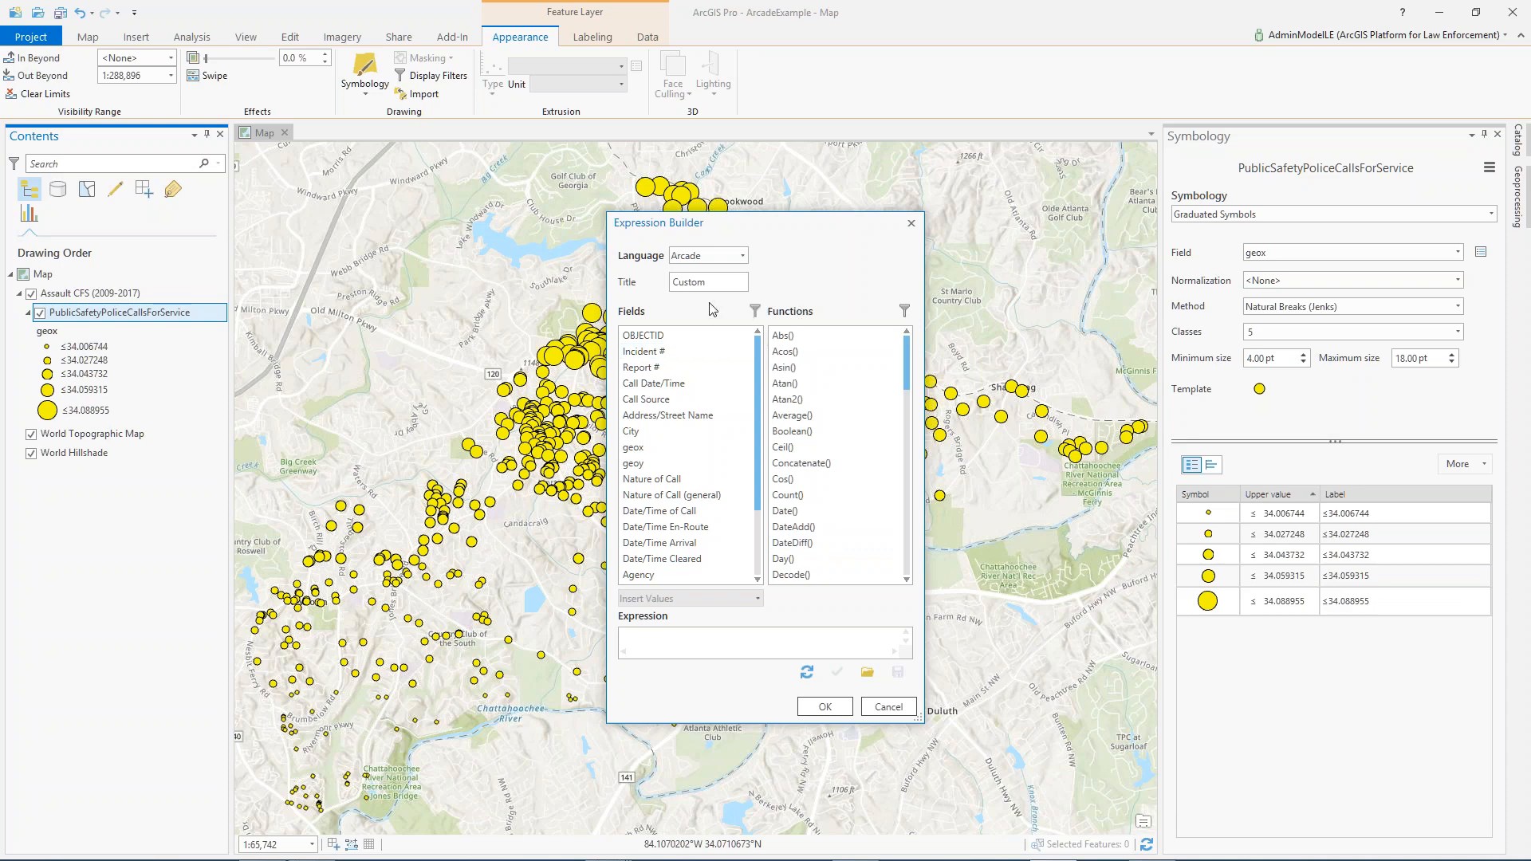
{"action": "double_click", "coordinate": [690, 282]}
{"action": "type", "text": "Respons T"}
{"action": "type", "text": " Time"}
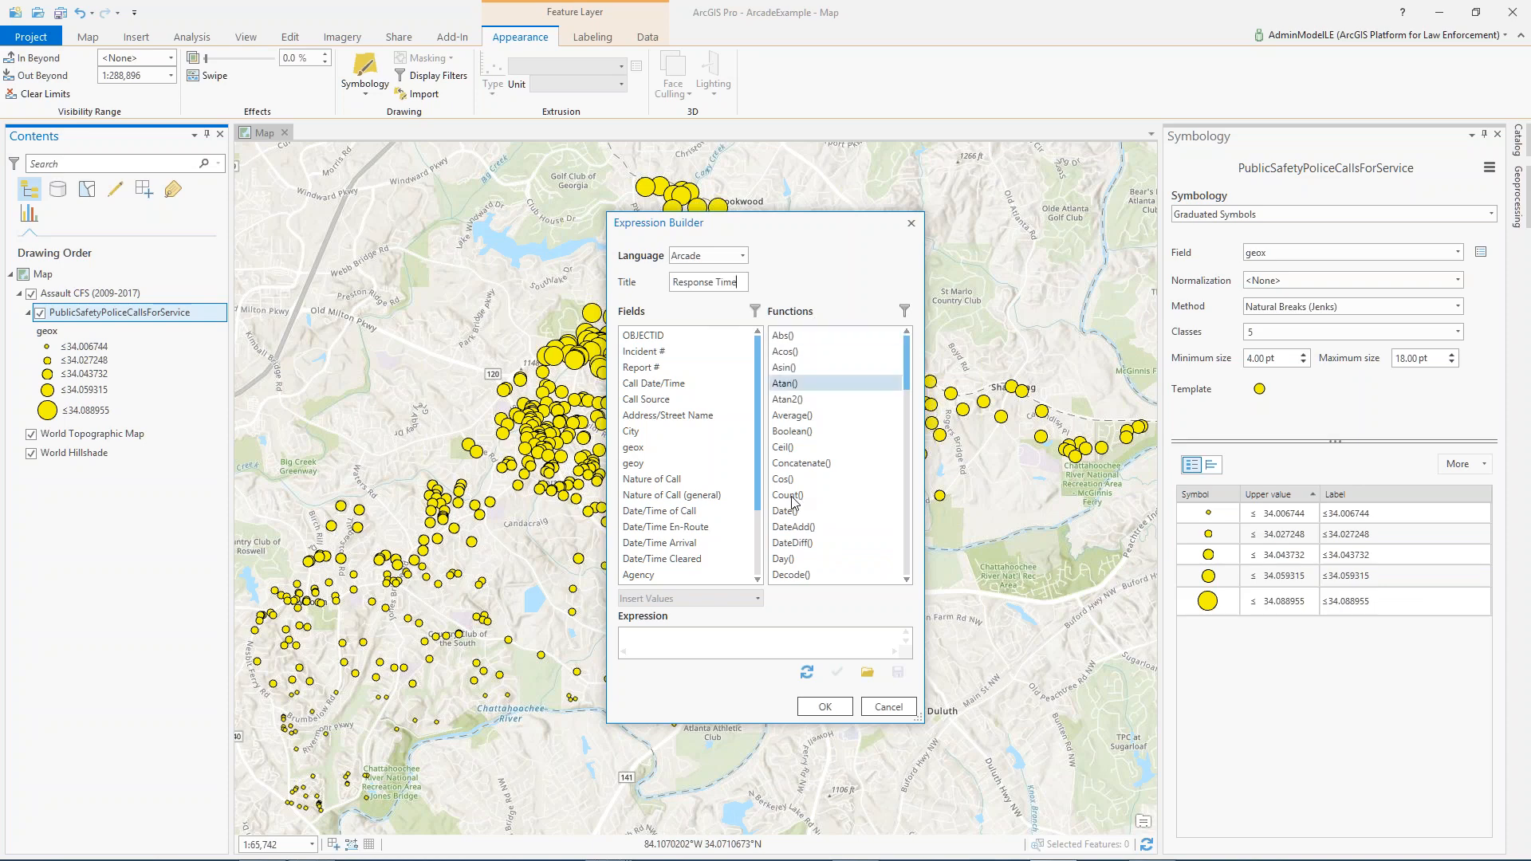
- Build a DateDiff expression with $feature.DateTimeArrival and $feature.DateTimeOfCall as its first two arguments
{"action": "double_click", "coordinate": [797, 543]}
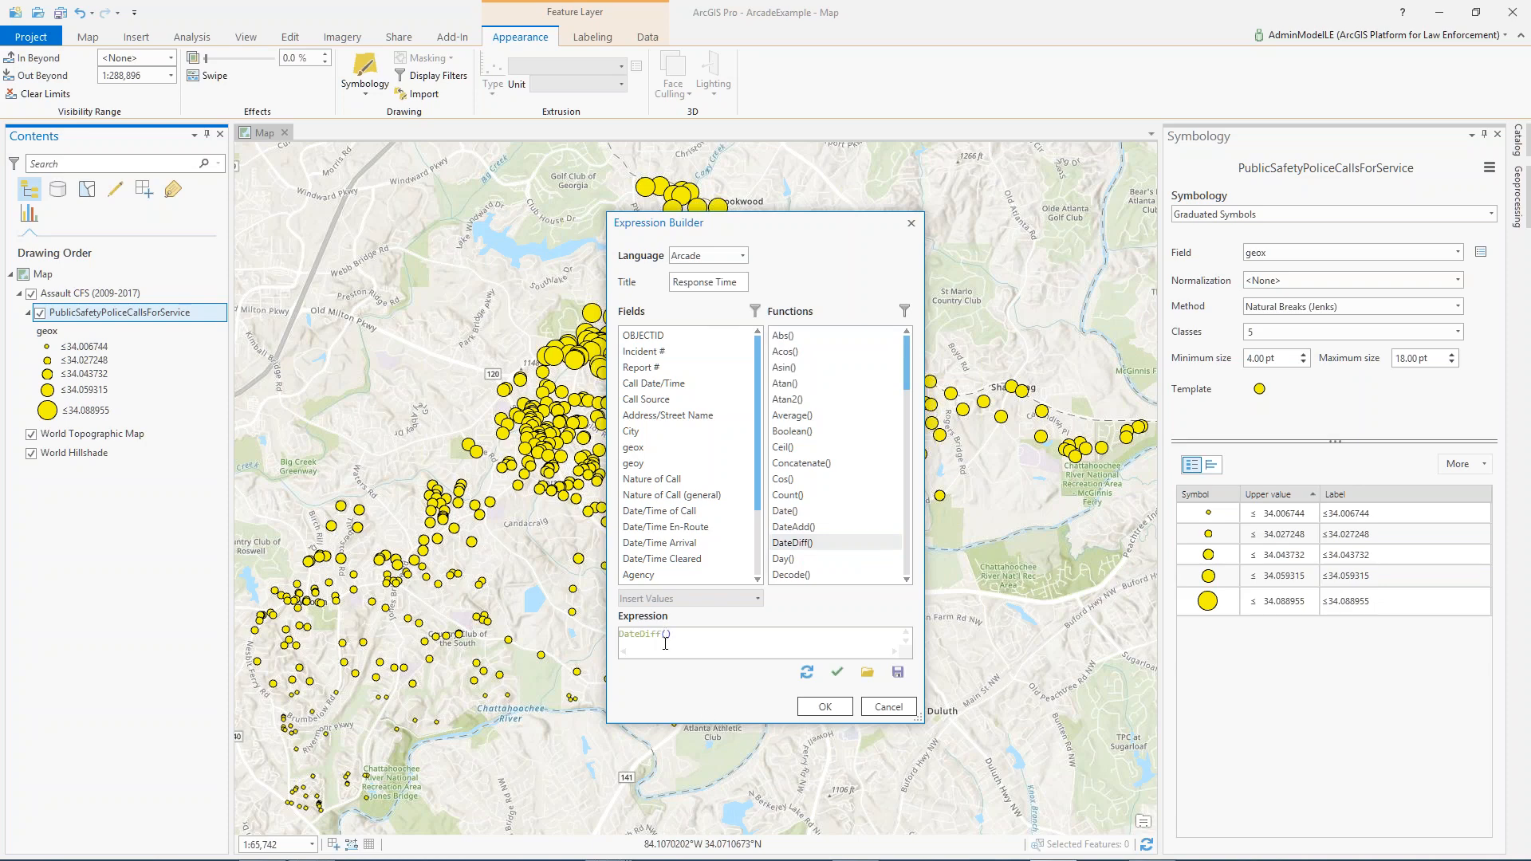
{"action": "double_click", "coordinate": [666, 543]}
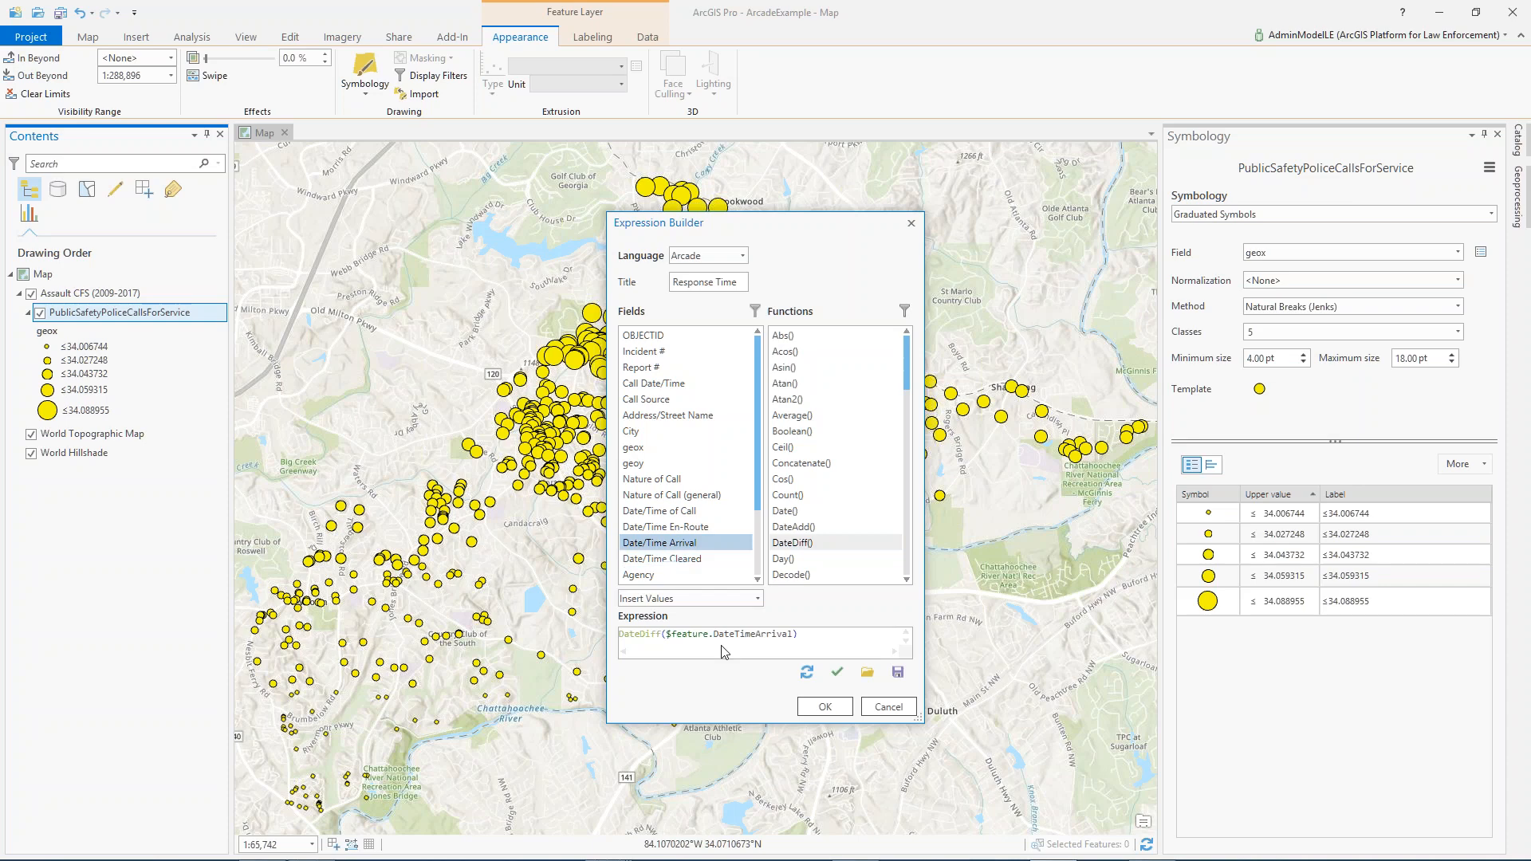
{"action": "left_click", "coordinate": [803, 641]}
{"action": "type", "text": ","}
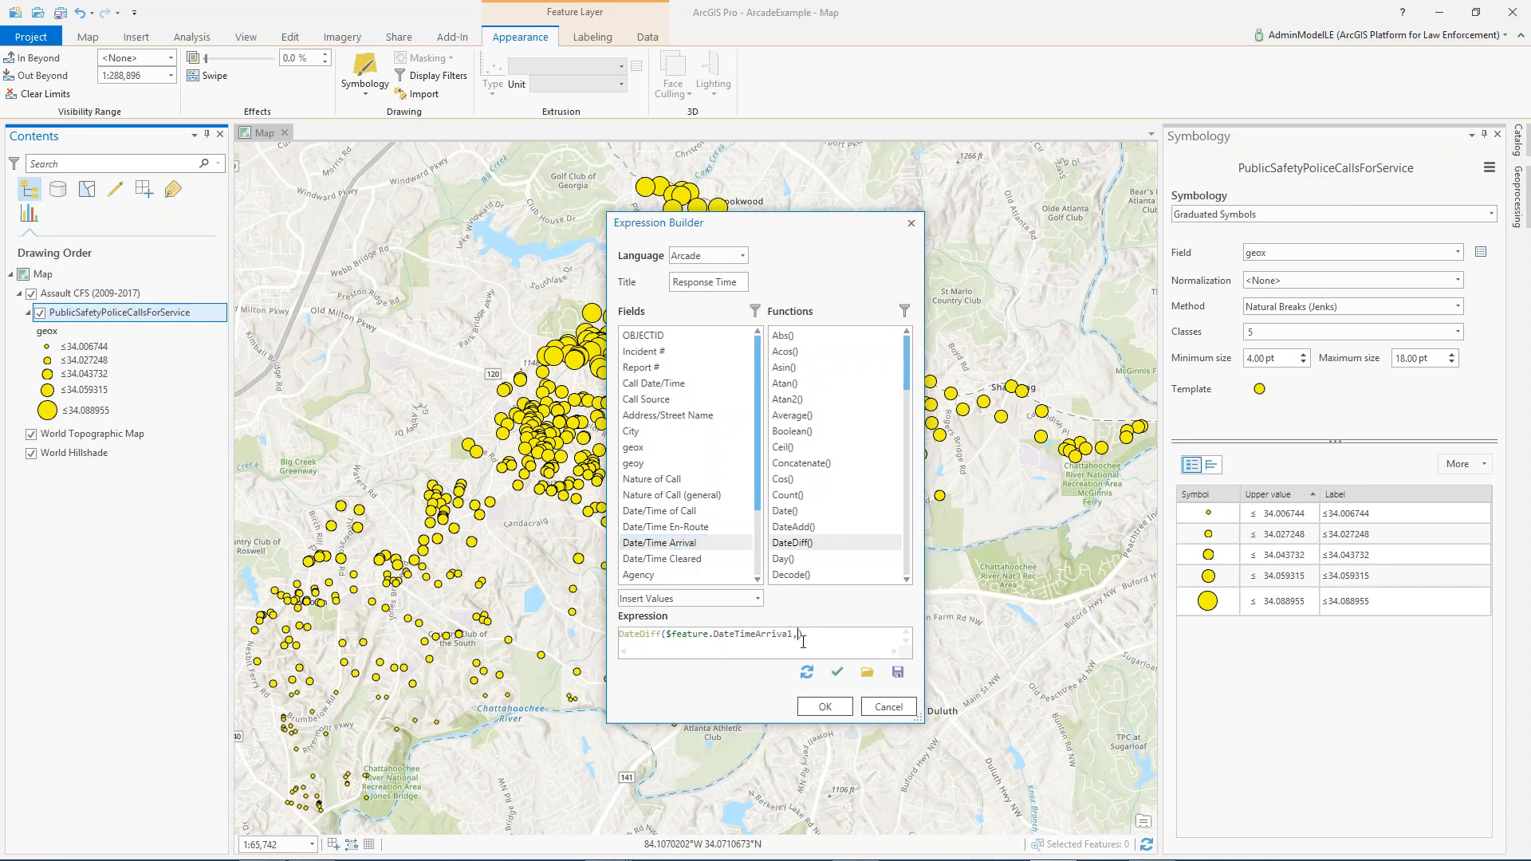
{"action": "double_click", "coordinate": [659, 510]}
{"action": "left_click", "coordinate": [847, 633]}
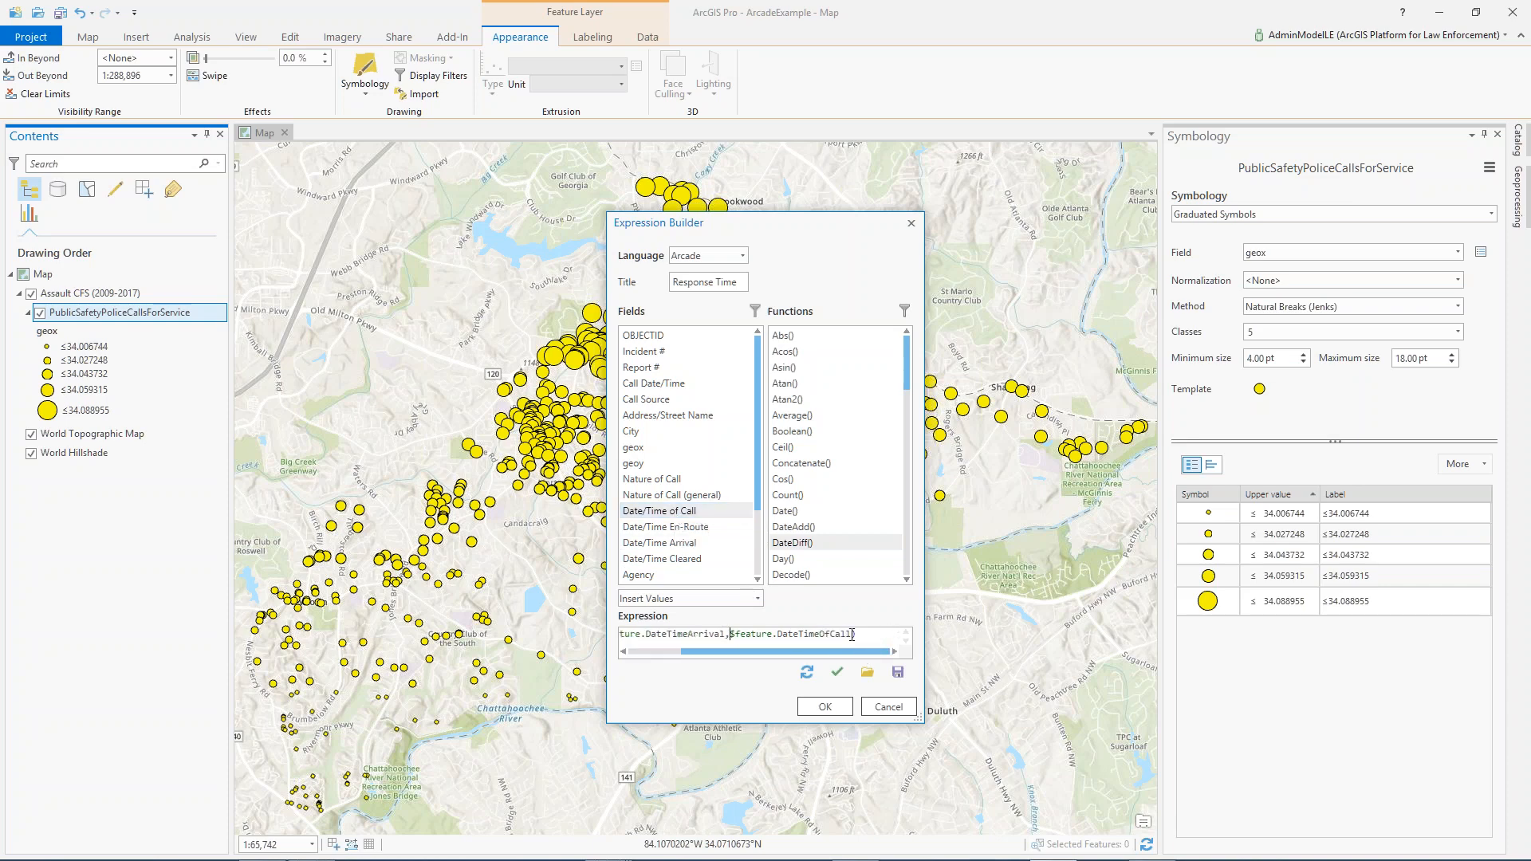
{"action": "left_click_drag", "start_coordinate": [702, 653], "coordinate": [650, 653]}
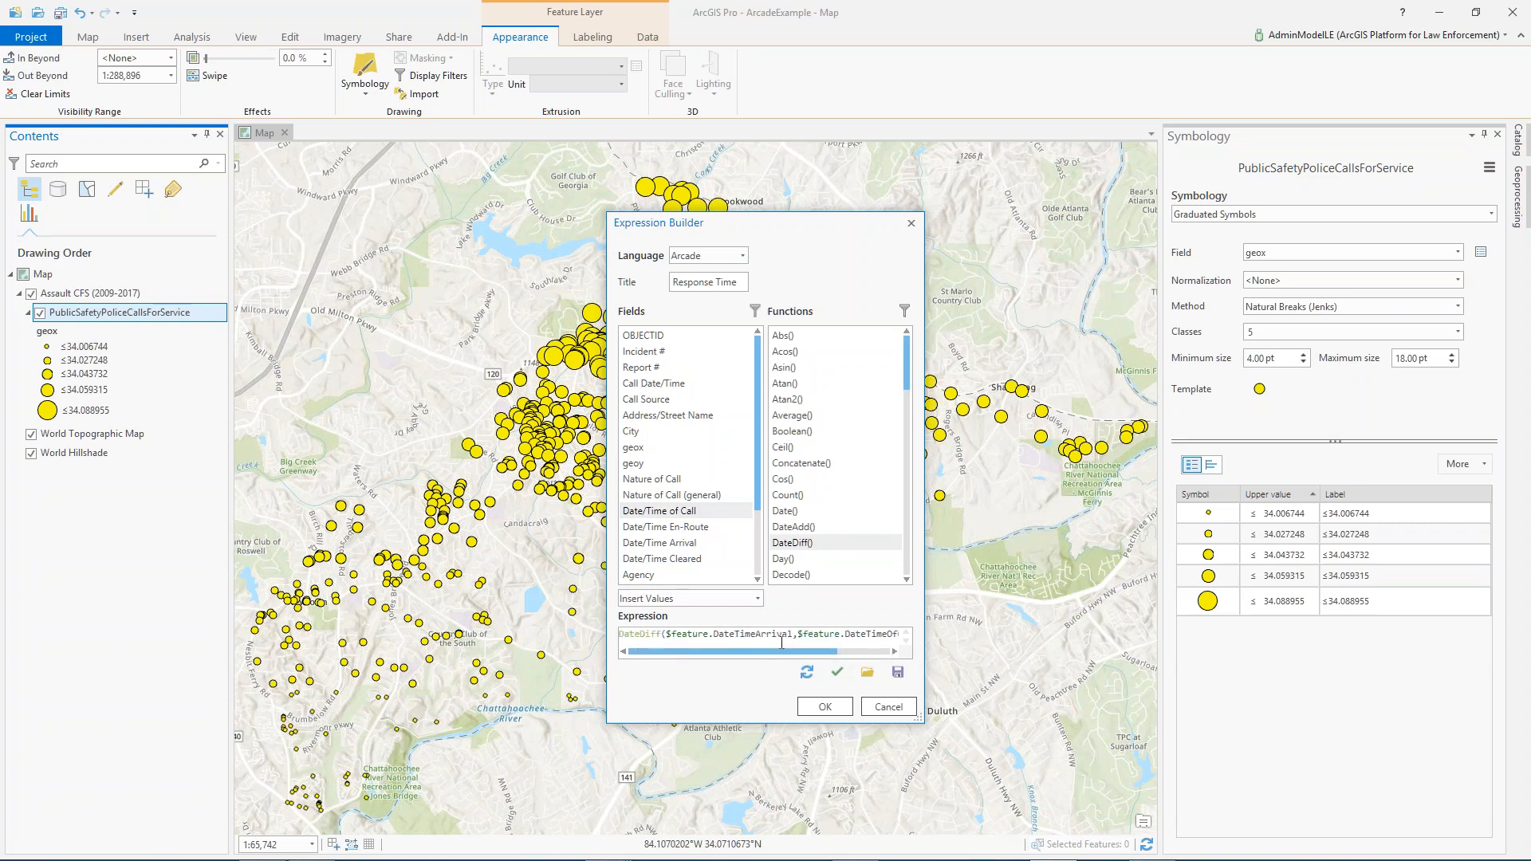
- Add "minutes" as the DateDiff unit, validate the expression, and apply it to the graduated symbols
{"action": "left_click_drag", "start_coordinate": [833, 652], "coordinate": [890, 656]}
{"action": "type", "text": ",\""}
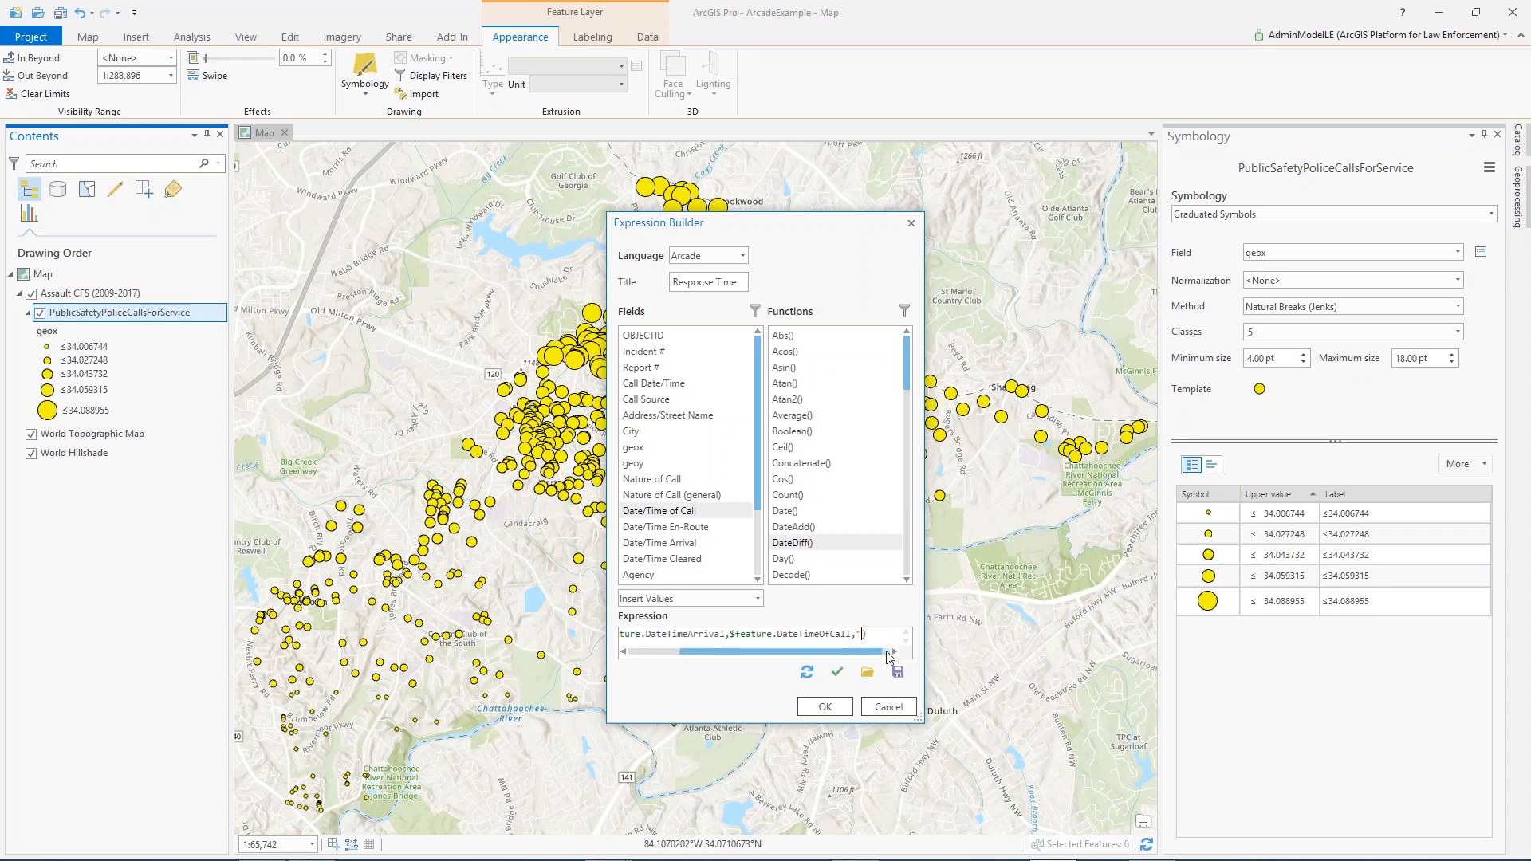
{"action": "type", "text": "minutes\""}
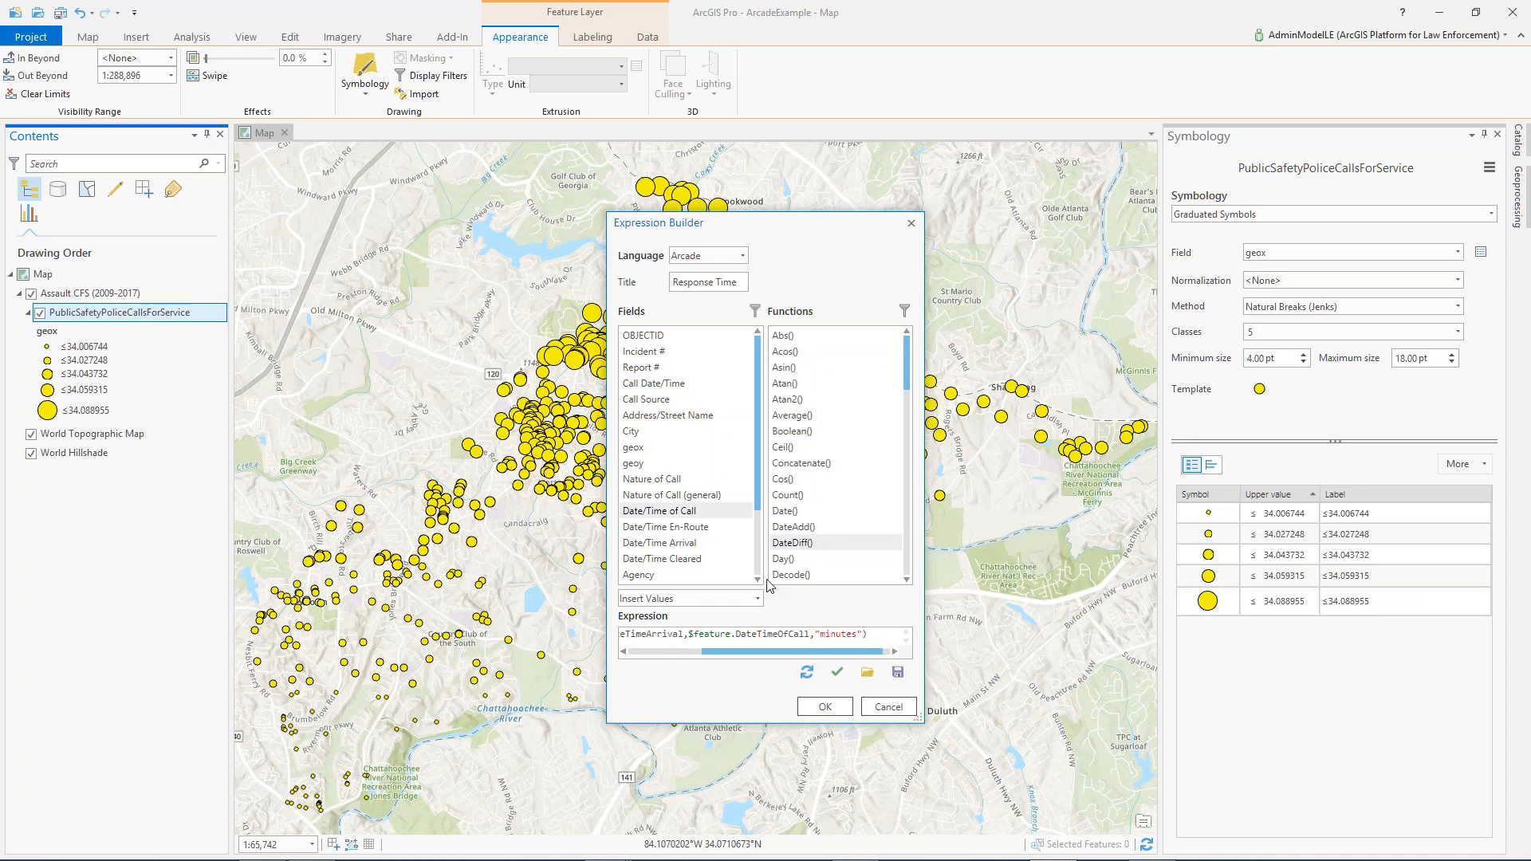
{"action": "left_click", "coordinate": [800, 544]}
{"action": "left_click", "coordinate": [839, 674]}
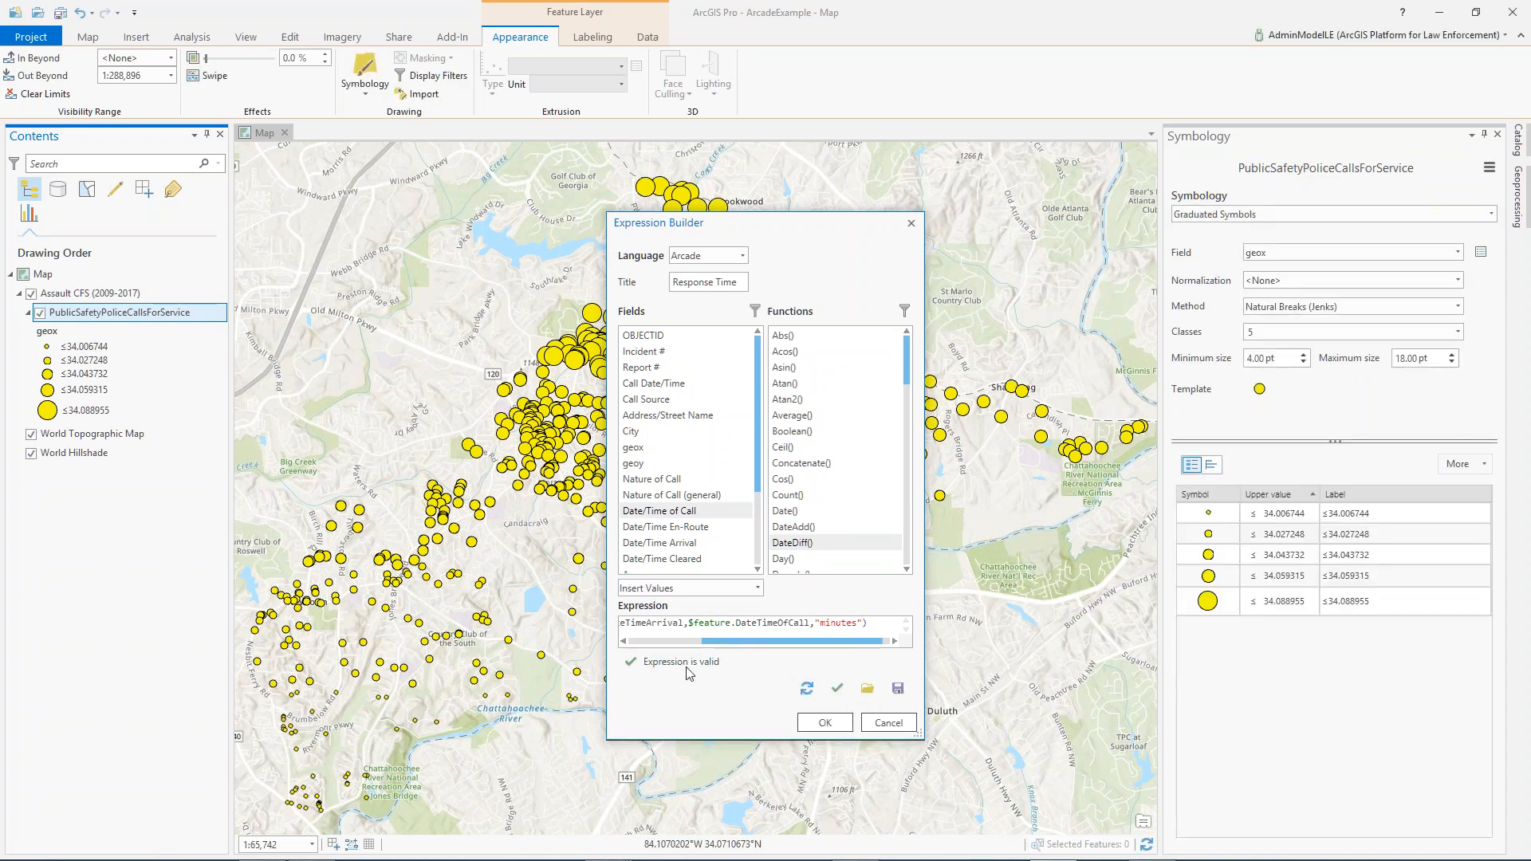
{"action": "left_click", "coordinate": [826, 721]}
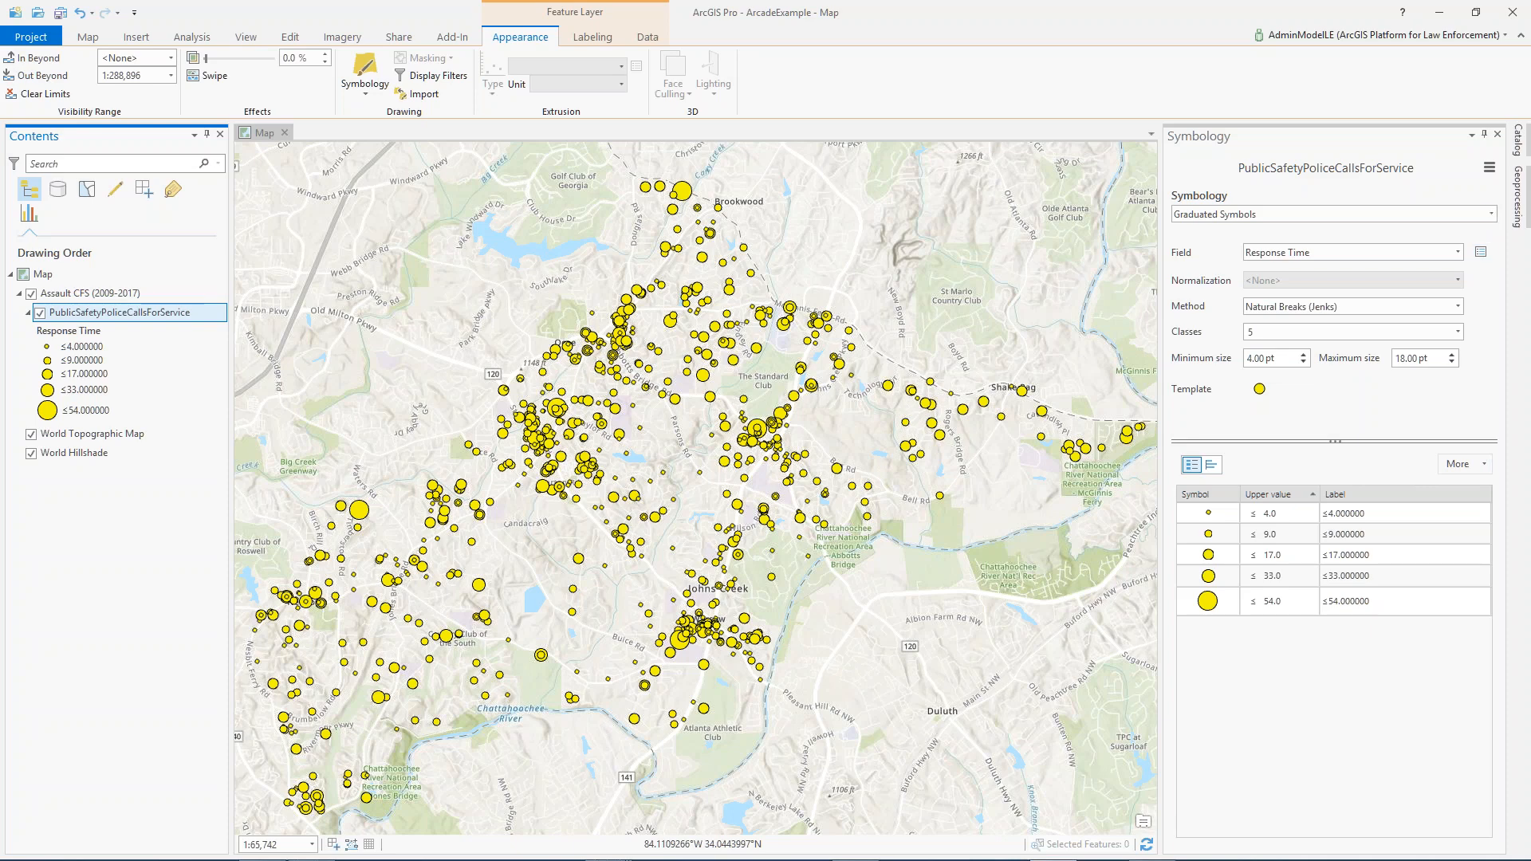
- Change the layer's symbology to Unique Values and start an empty Arcade value expression titled Day of Week
{"action": "left_click", "coordinate": [1490, 214]}
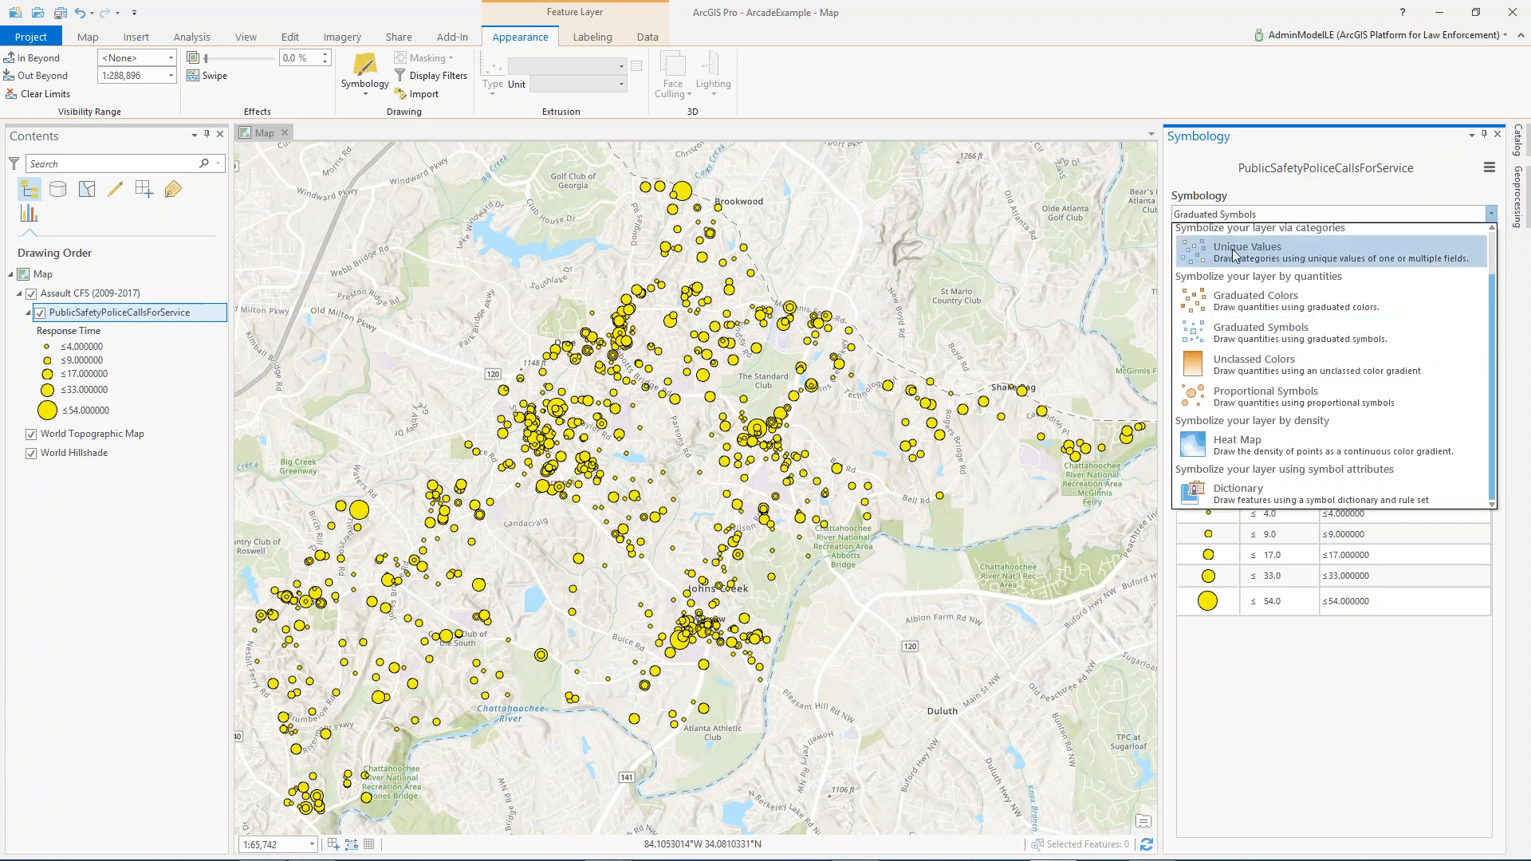
{"action": "left_click", "coordinate": [1409, 281]}
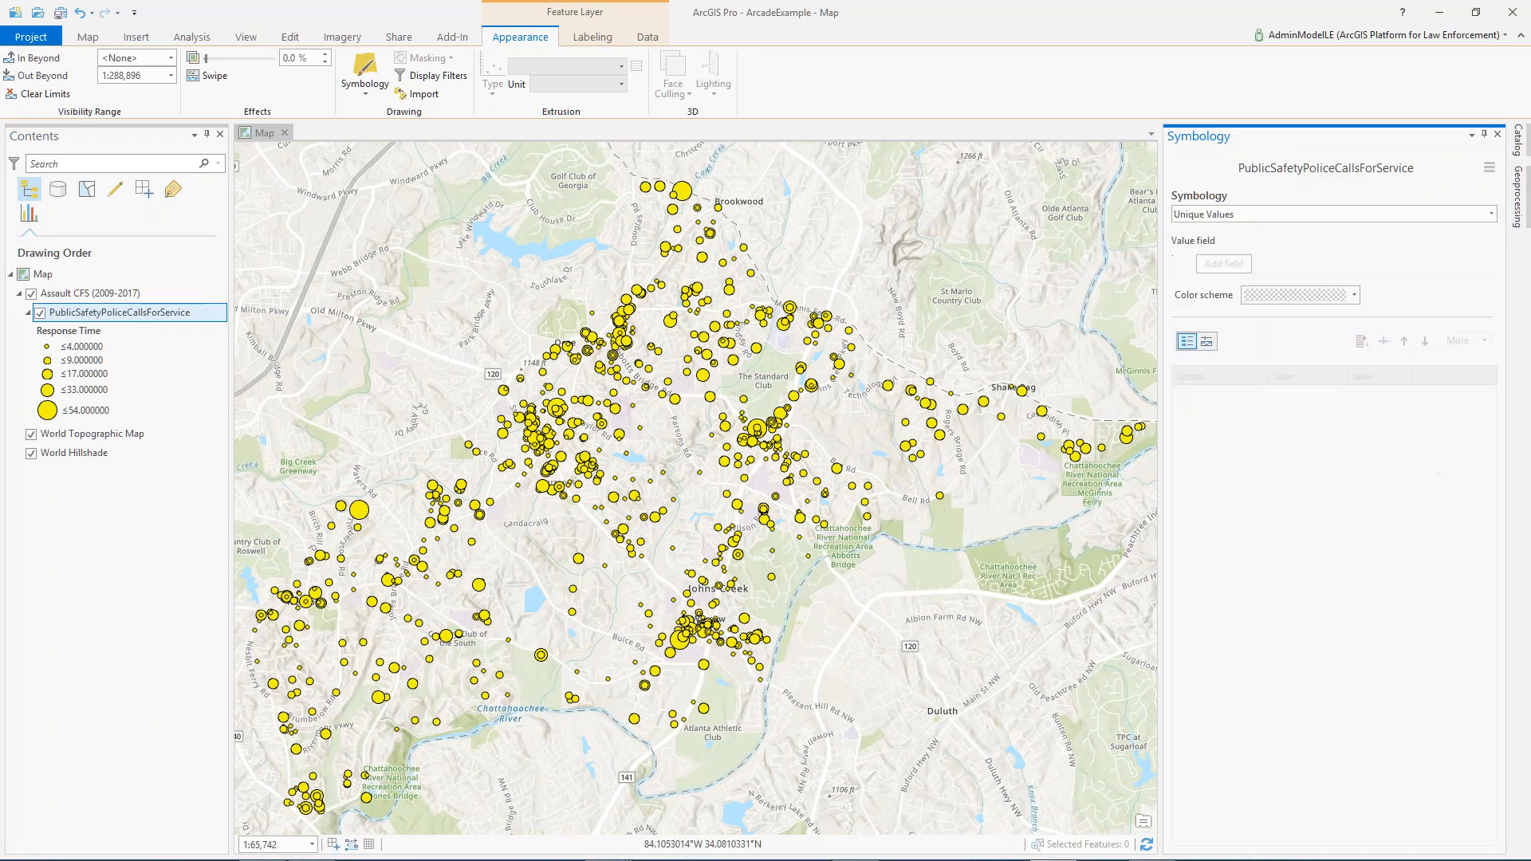
{"action": "left_click", "coordinate": [1490, 265]}
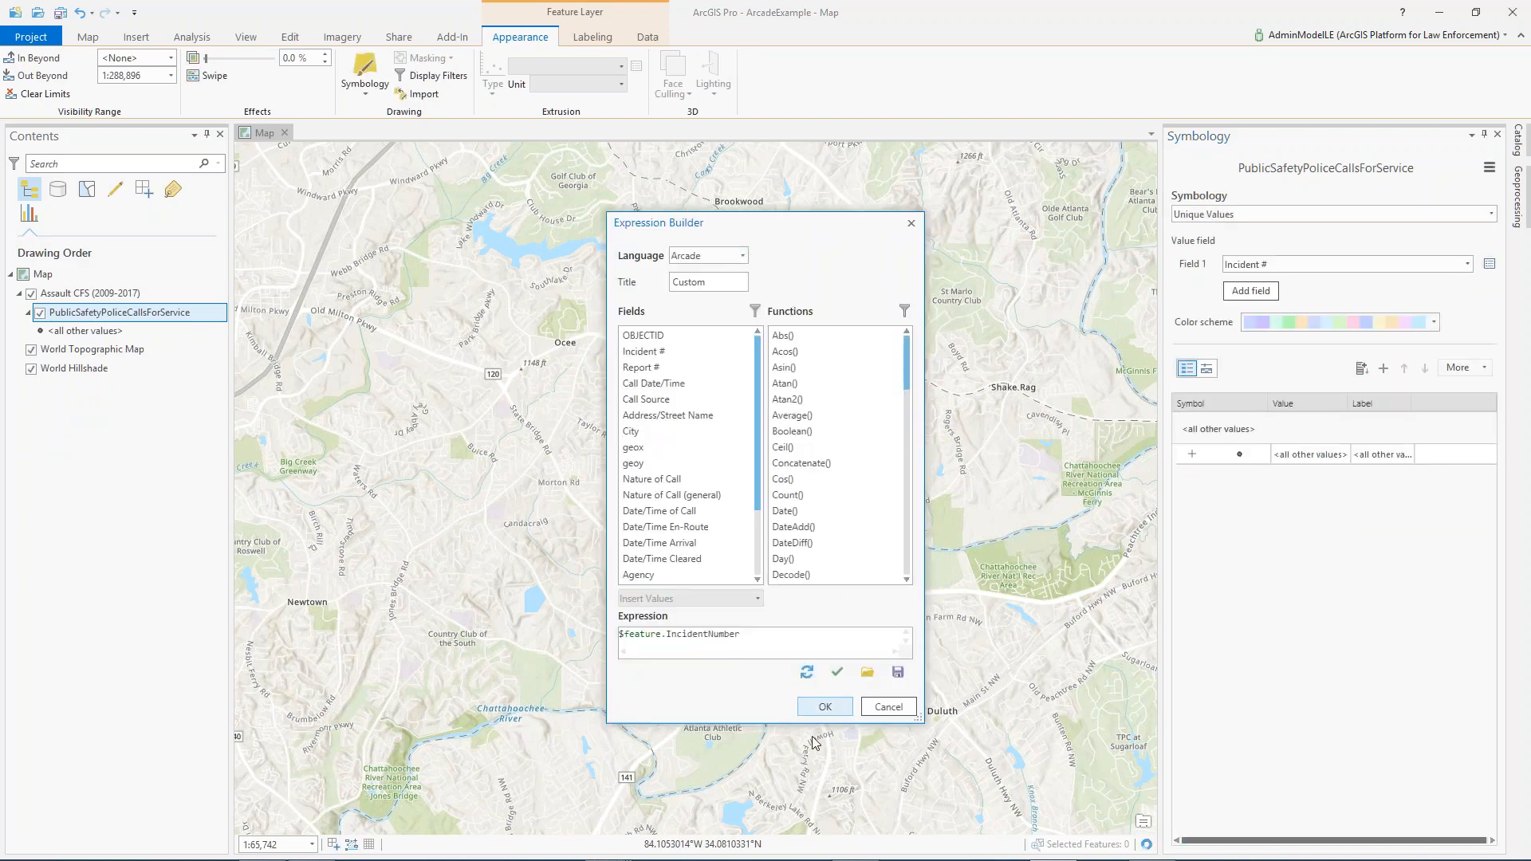
{"action": "key", "text": "ctrl+a"}
{"action": "key", "text": "BackSpace"}
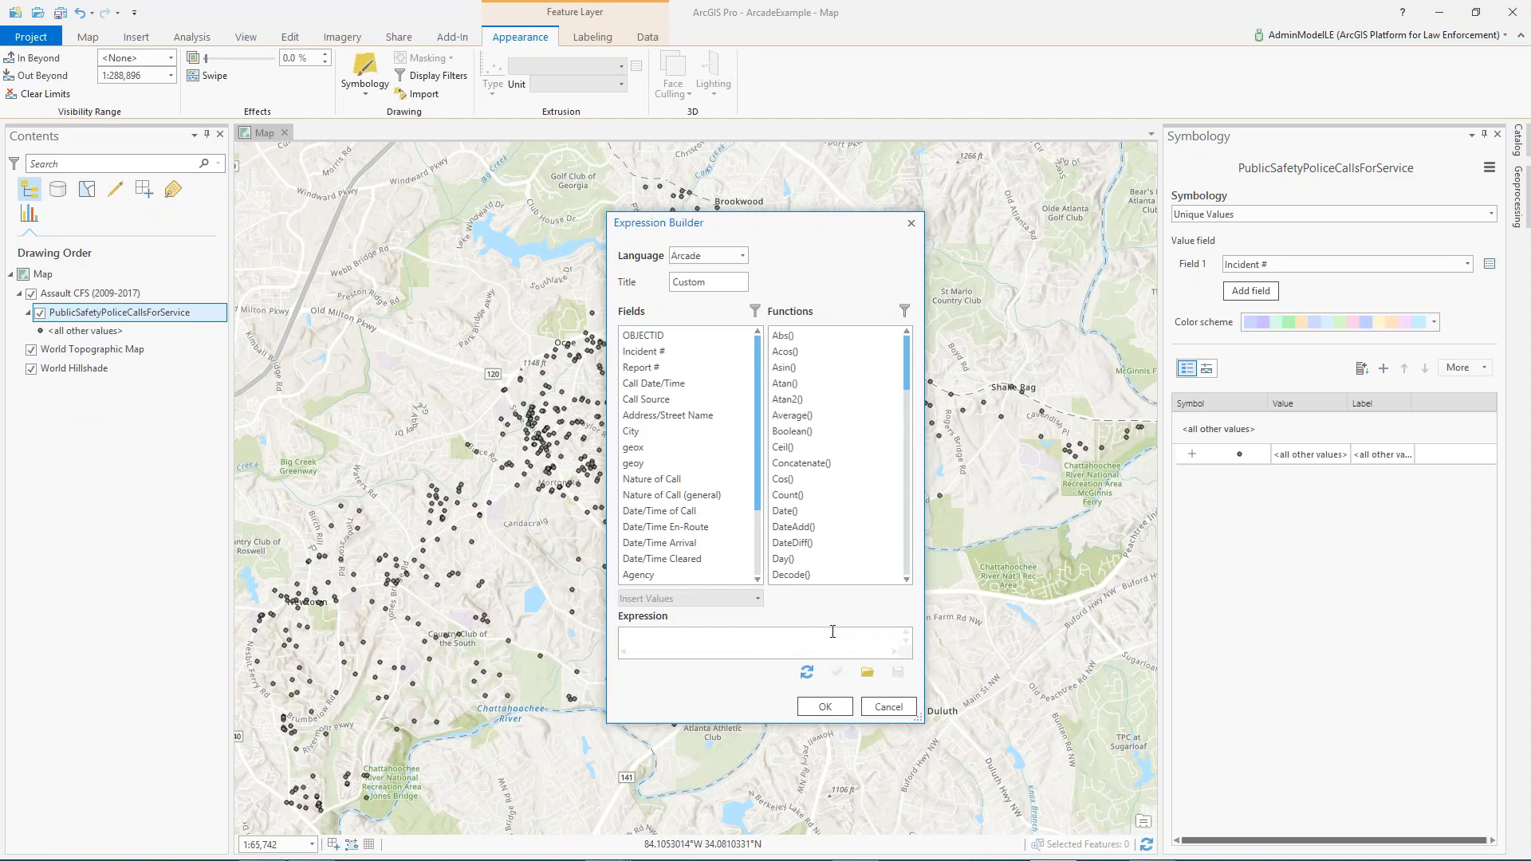
{"action": "left_click_drag", "start_coordinate": [907, 367], "coordinate": [913, 448]}
{"action": "left_click_drag", "start_coordinate": [710, 282], "coordinate": [614, 282]}
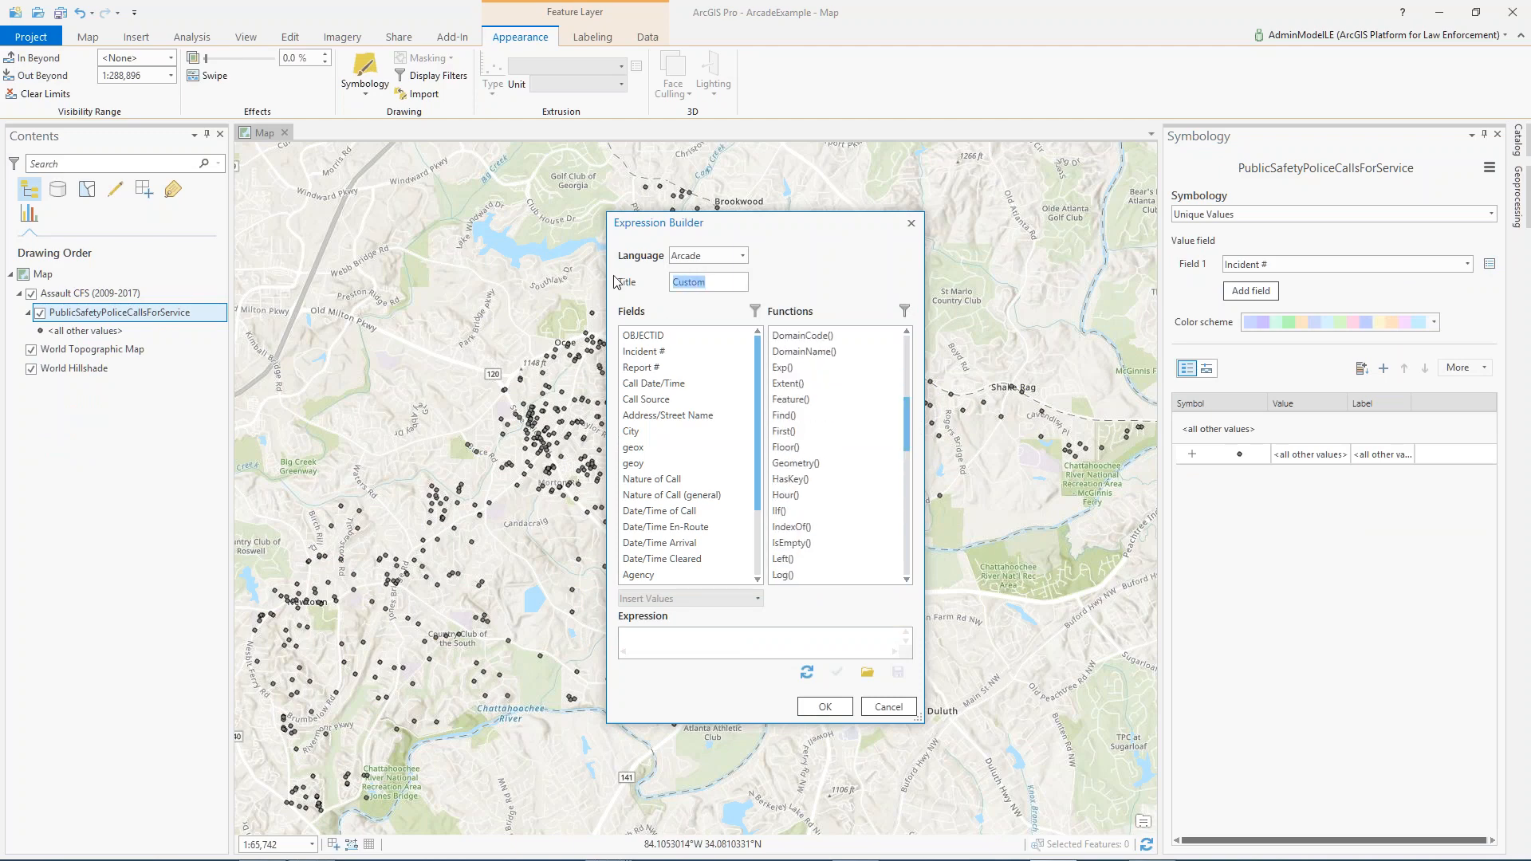
{"action": "type", "text": "Day of Week"}
- Build the expression Weekday($feature.CallDateTime), validate it, and apply it as the unique values field
{"action": "left_click_drag", "start_coordinate": [907, 444], "coordinate": [904, 496]}
{"action": "left_click_drag", "start_coordinate": [906, 516], "coordinate": [907, 567]}
{"action": "left_click", "coordinate": [795, 543]}
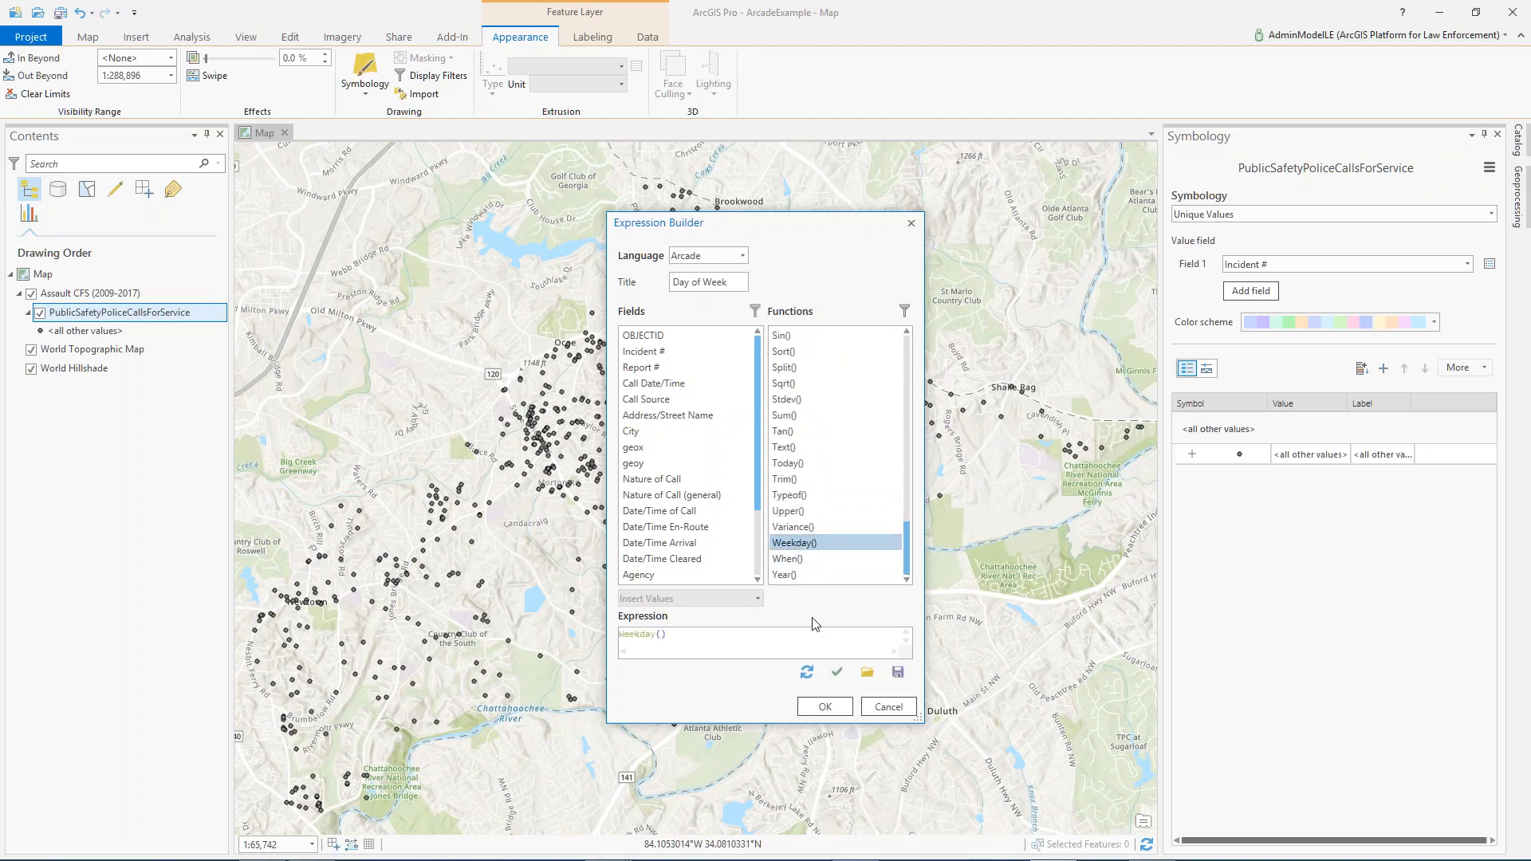
{"action": "left_click", "coordinate": [659, 636]}
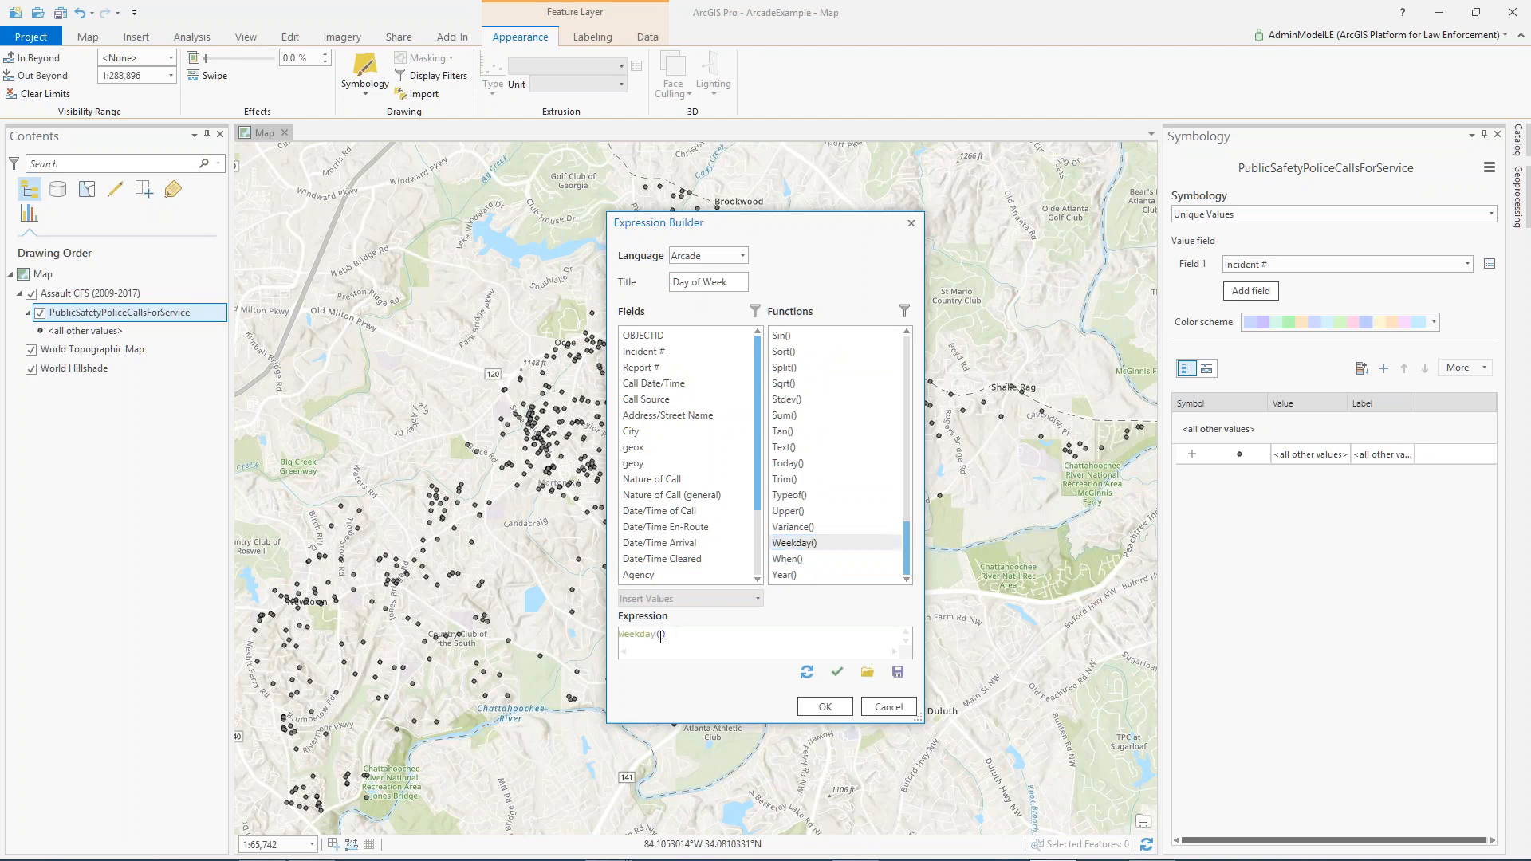
{"action": "mouse_move", "coordinate": [760, 500]}
{"action": "left_mouse_down"}
{"action": "mouse_move", "coordinate": [760, 556]}
{"action": "mouse_move", "coordinate": [760, 502]}
{"action": "left_mouse_up"}
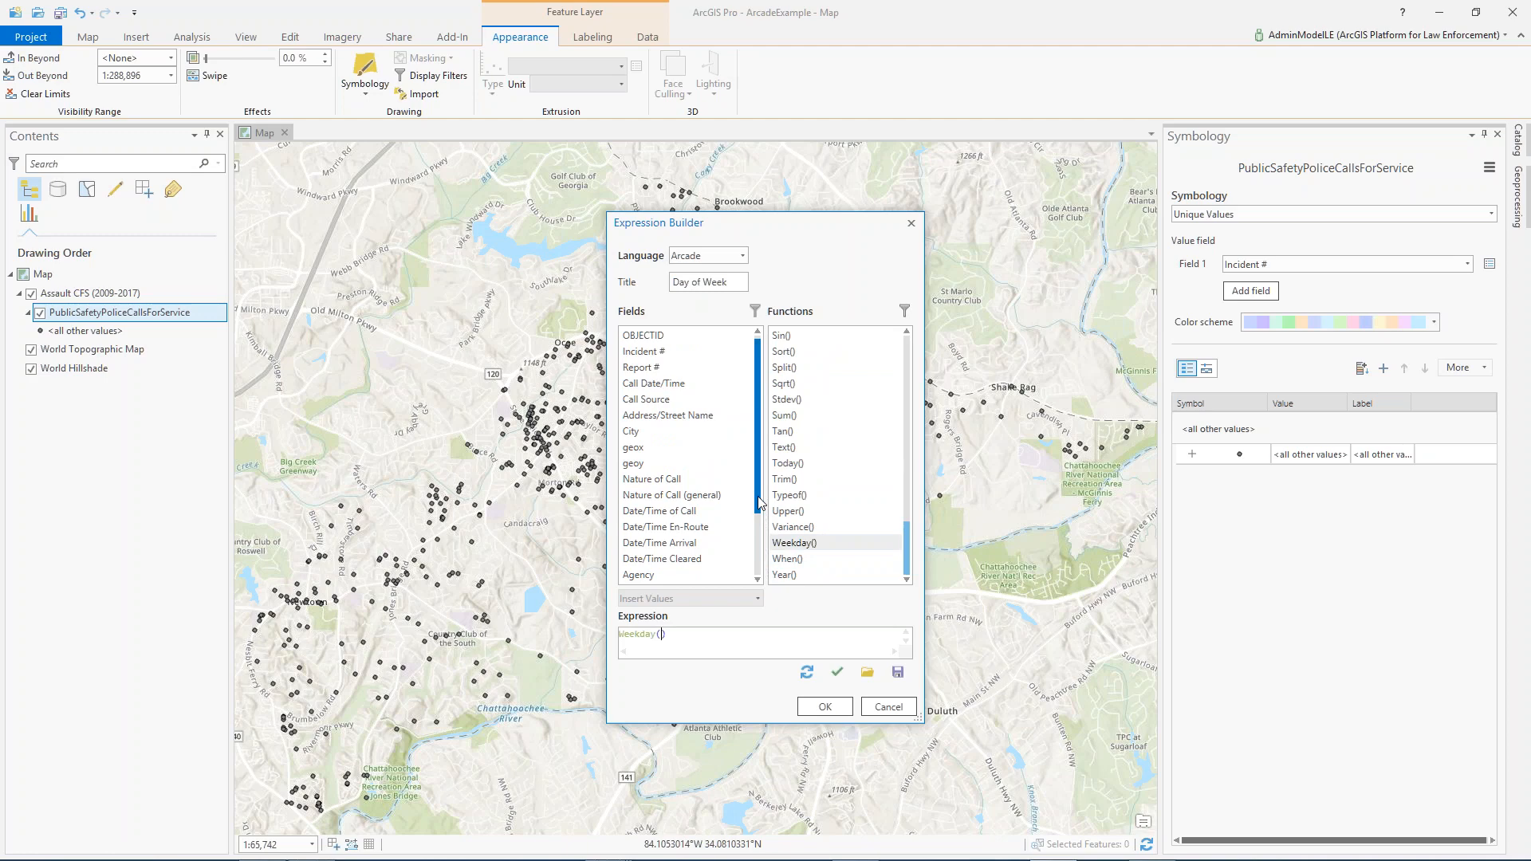
{"action": "double_click", "coordinate": [667, 385]}
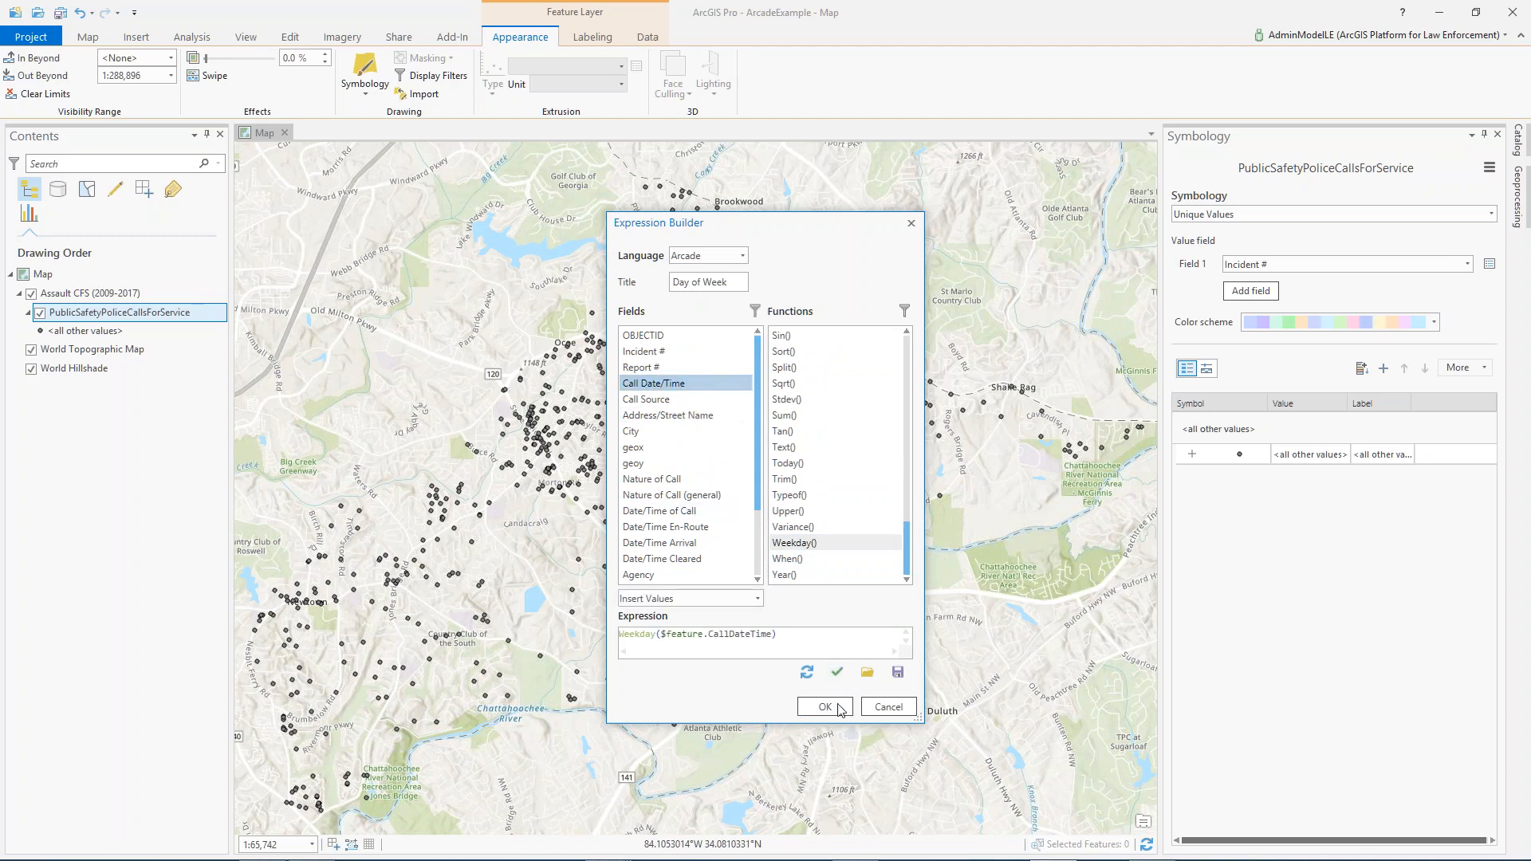
{"action": "left_click", "coordinate": [838, 676]}
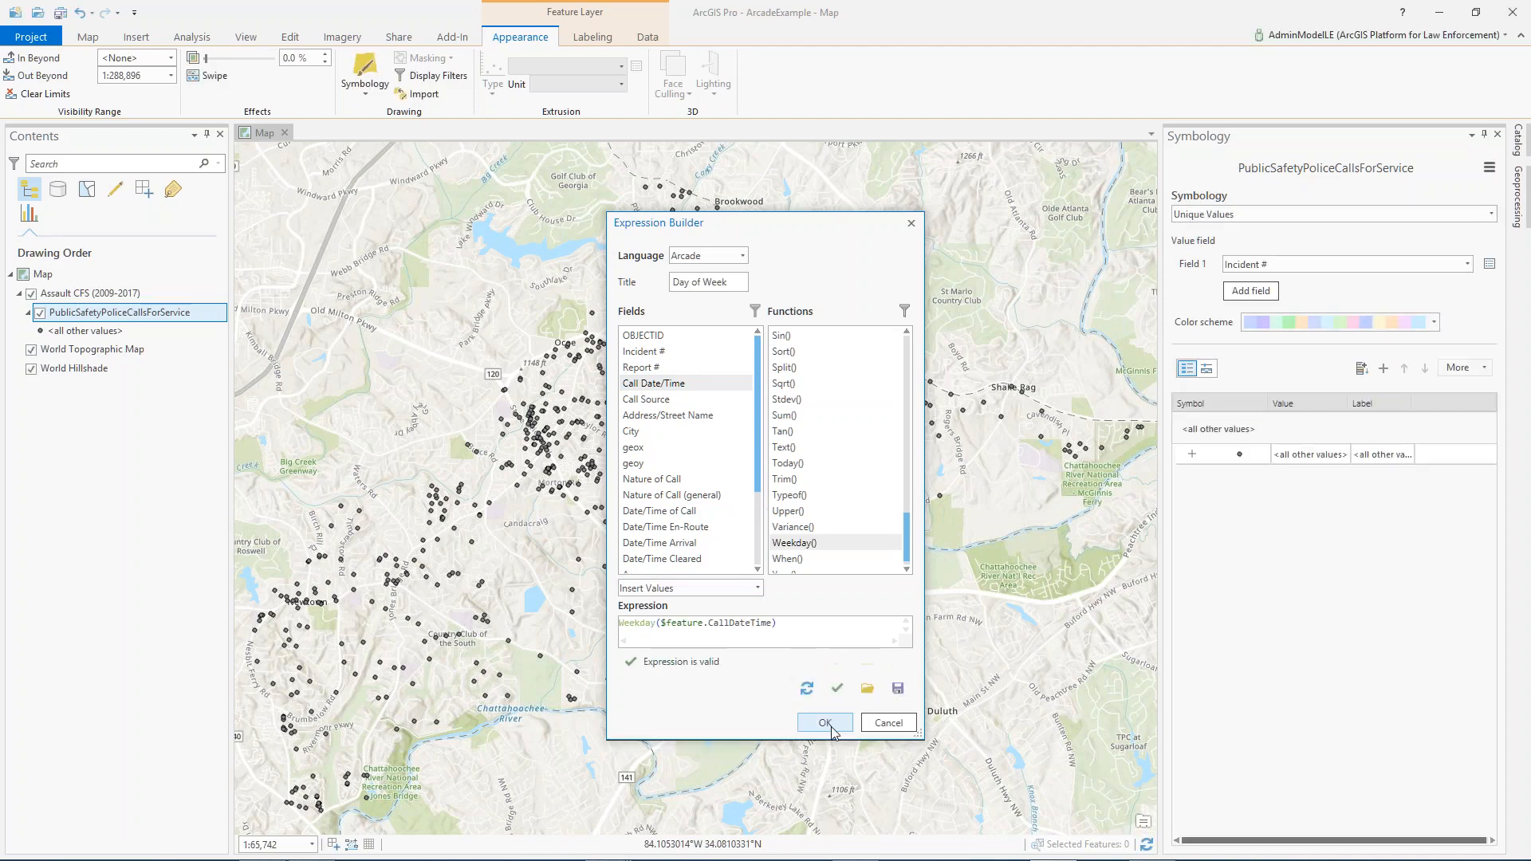
{"action": "left_click", "coordinate": [825, 722]}
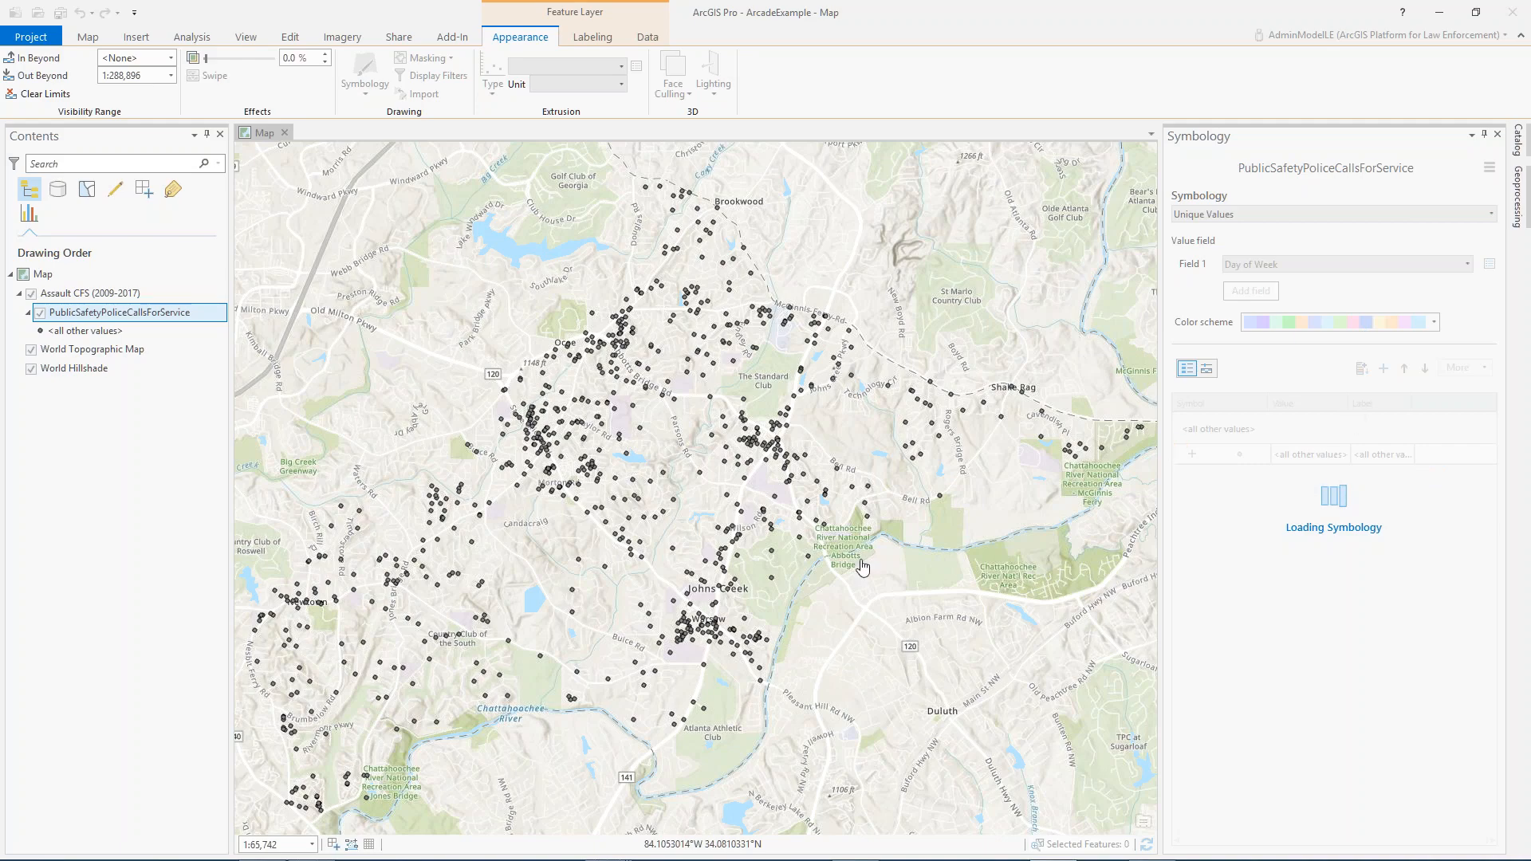
- Close the Symbology pane for the PublicSafetyPoliceCallsForService layer
{"action": "left_click", "coordinate": [769, 588]}
{"action": "left_click_drag", "start_coordinate": [773, 586], "coordinate": [681, 564]}
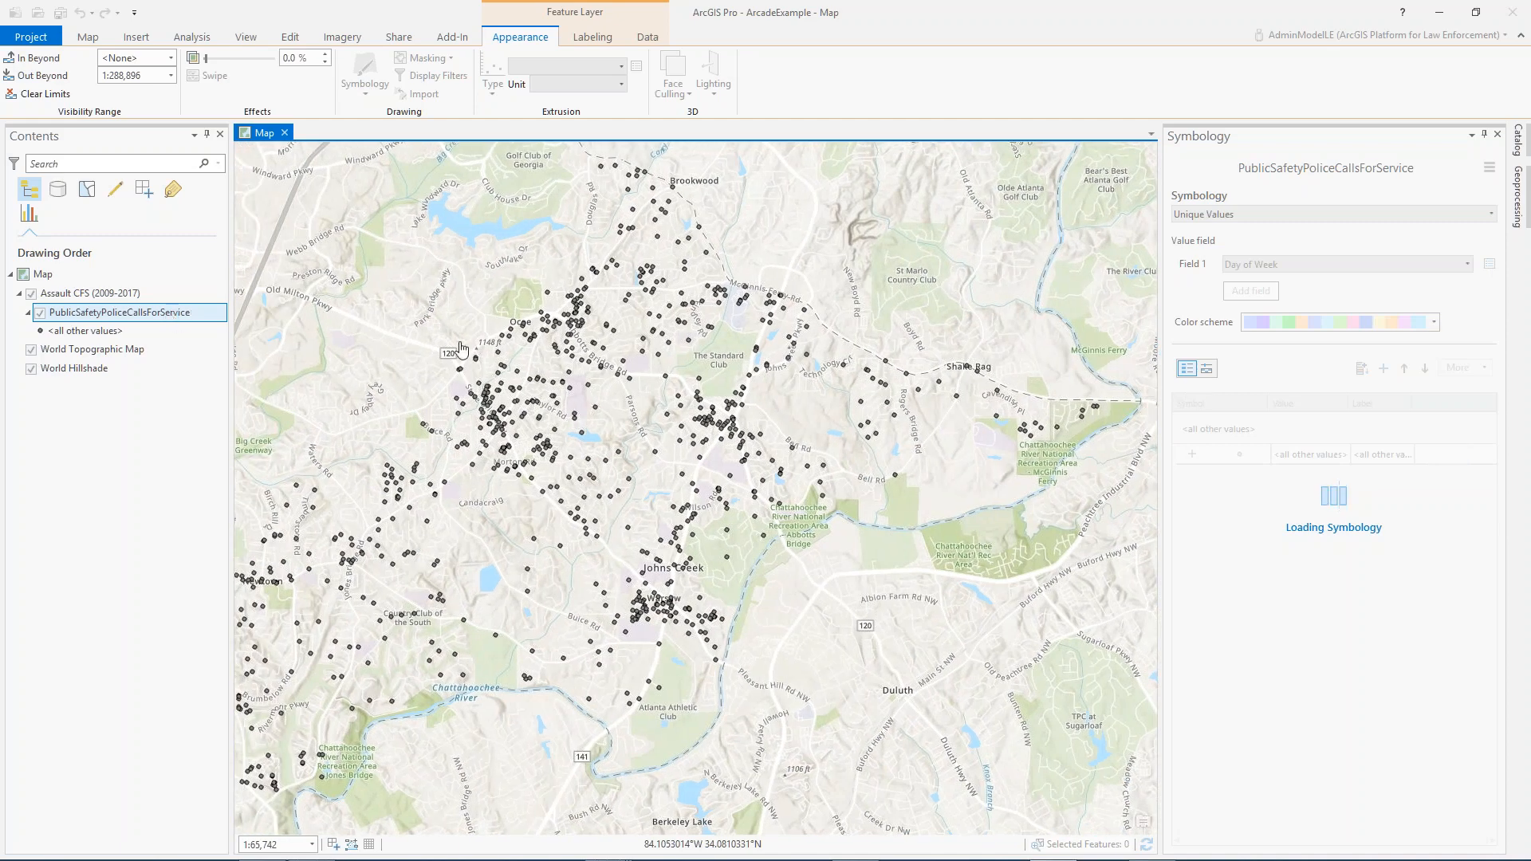
{"action": "left_click_drag", "start_coordinate": [532, 391], "coordinate": [638, 401]}
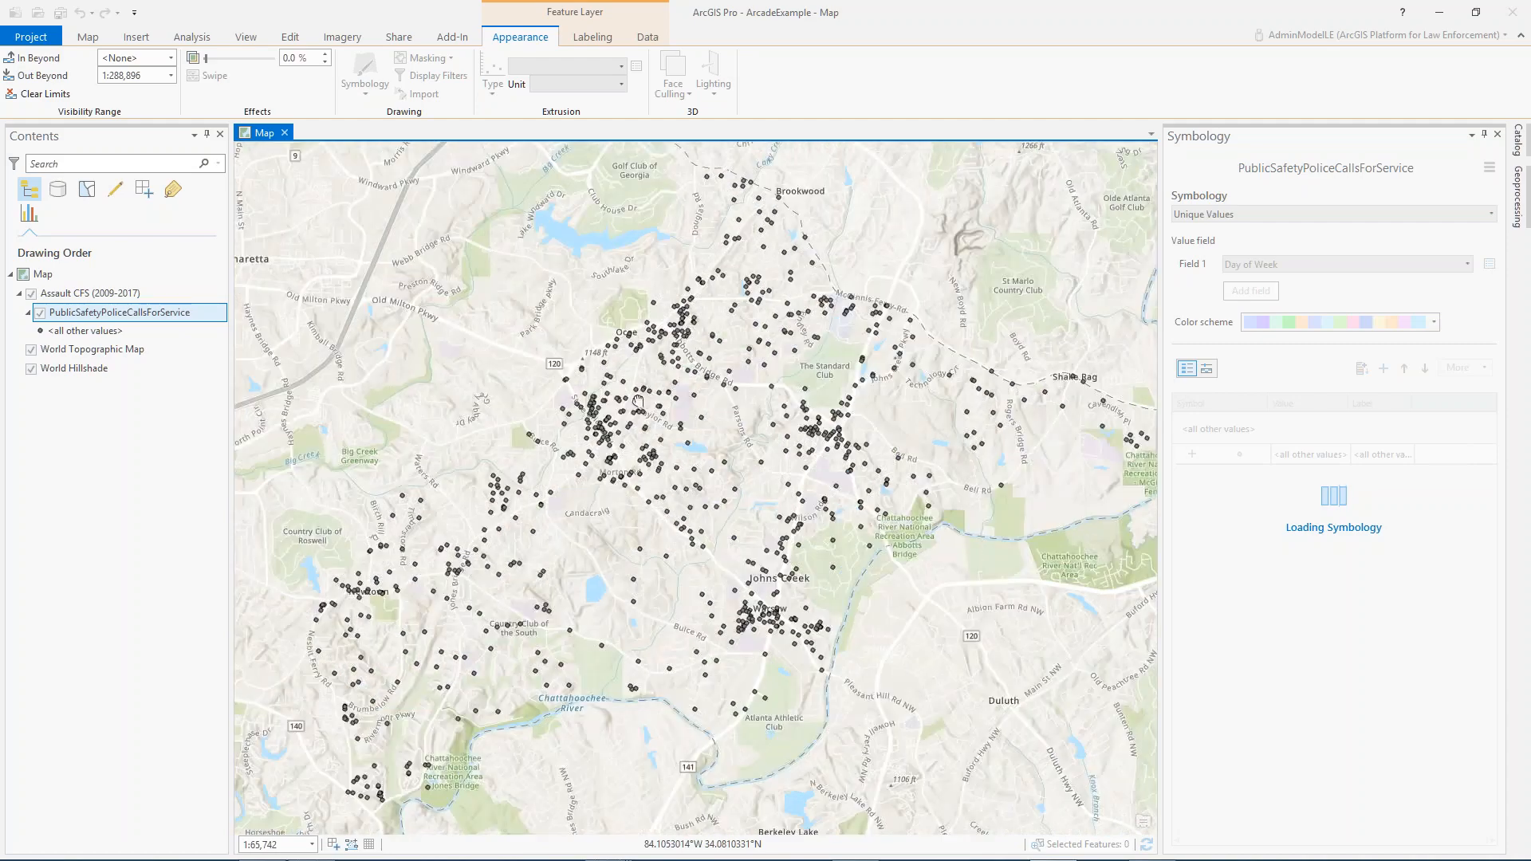
{"action": "scroll", "coordinate": [567, 383], "scroll_direction": "up", "scroll_amount": 5}
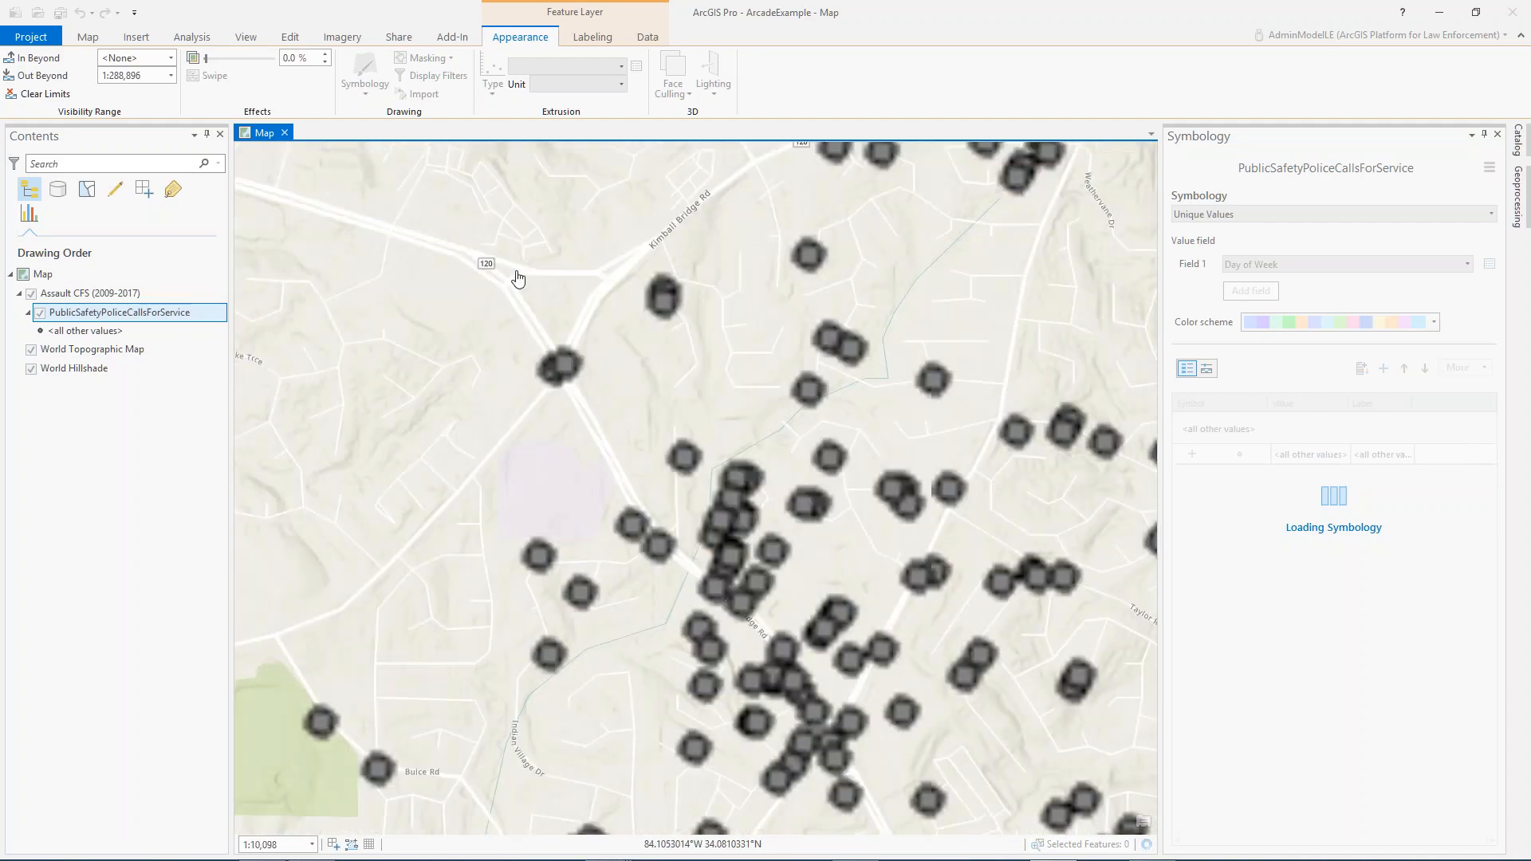
{"action": "left_click_drag", "start_coordinate": [517, 280], "coordinate": [534, 299]}
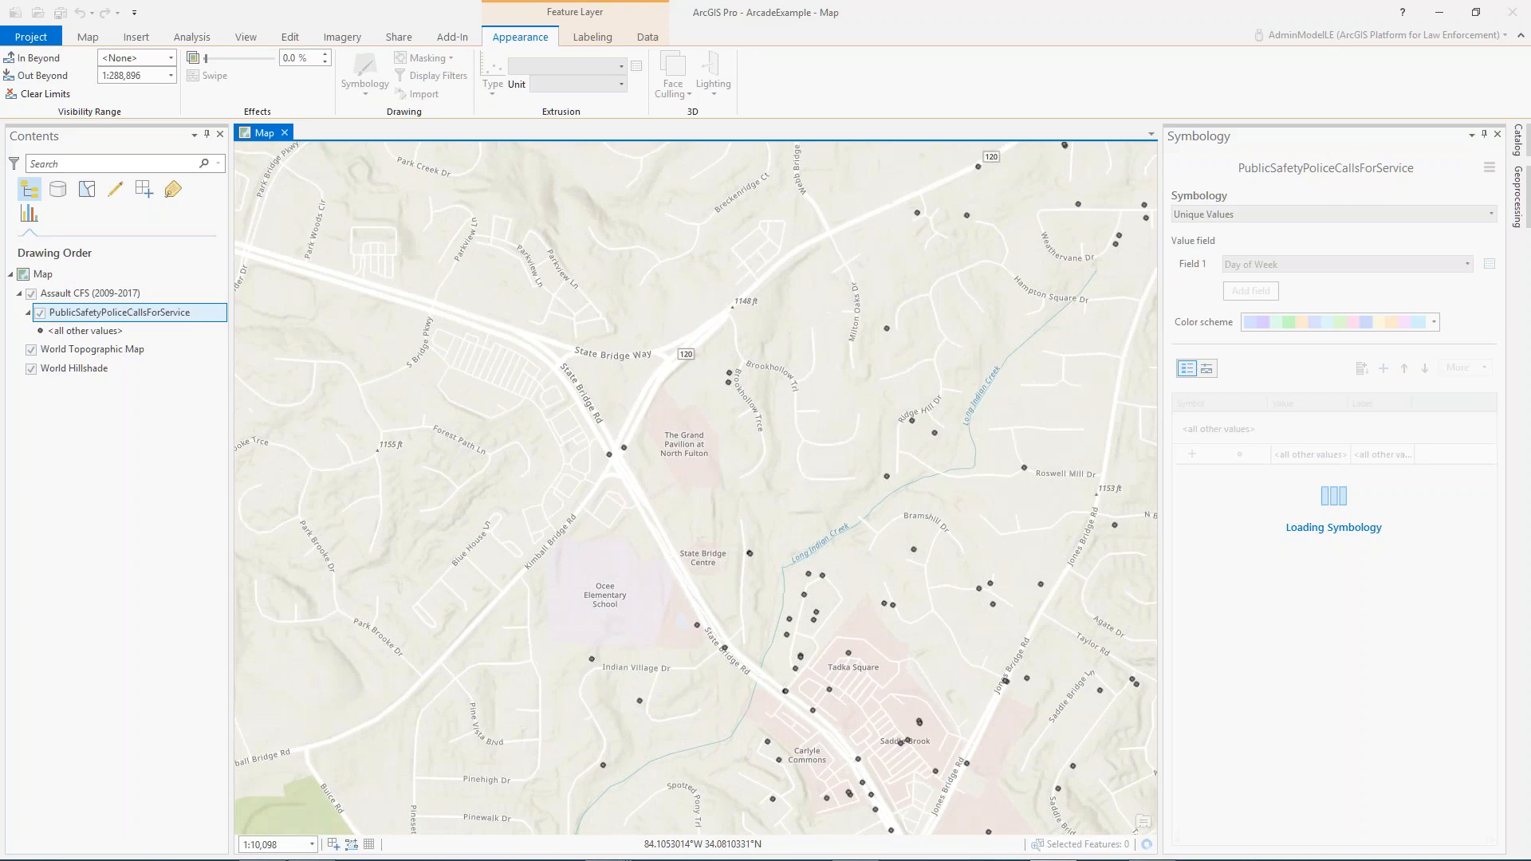
{"action": "scroll", "coordinate": [662, 405], "scroll_direction": "up", "scroll_amount": 2}
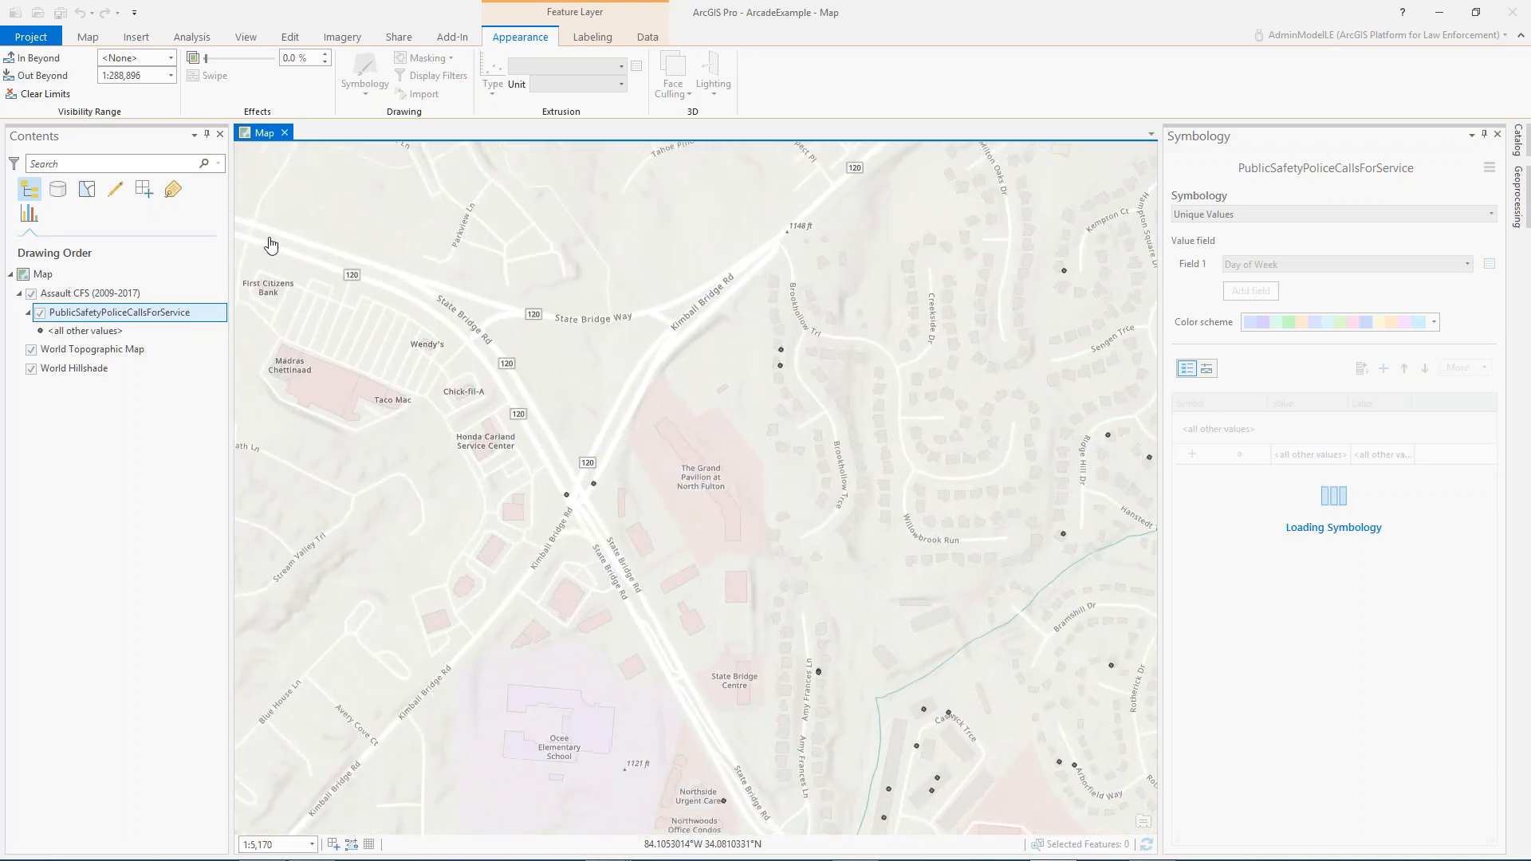
{"action": "left_click", "coordinate": [590, 40]}
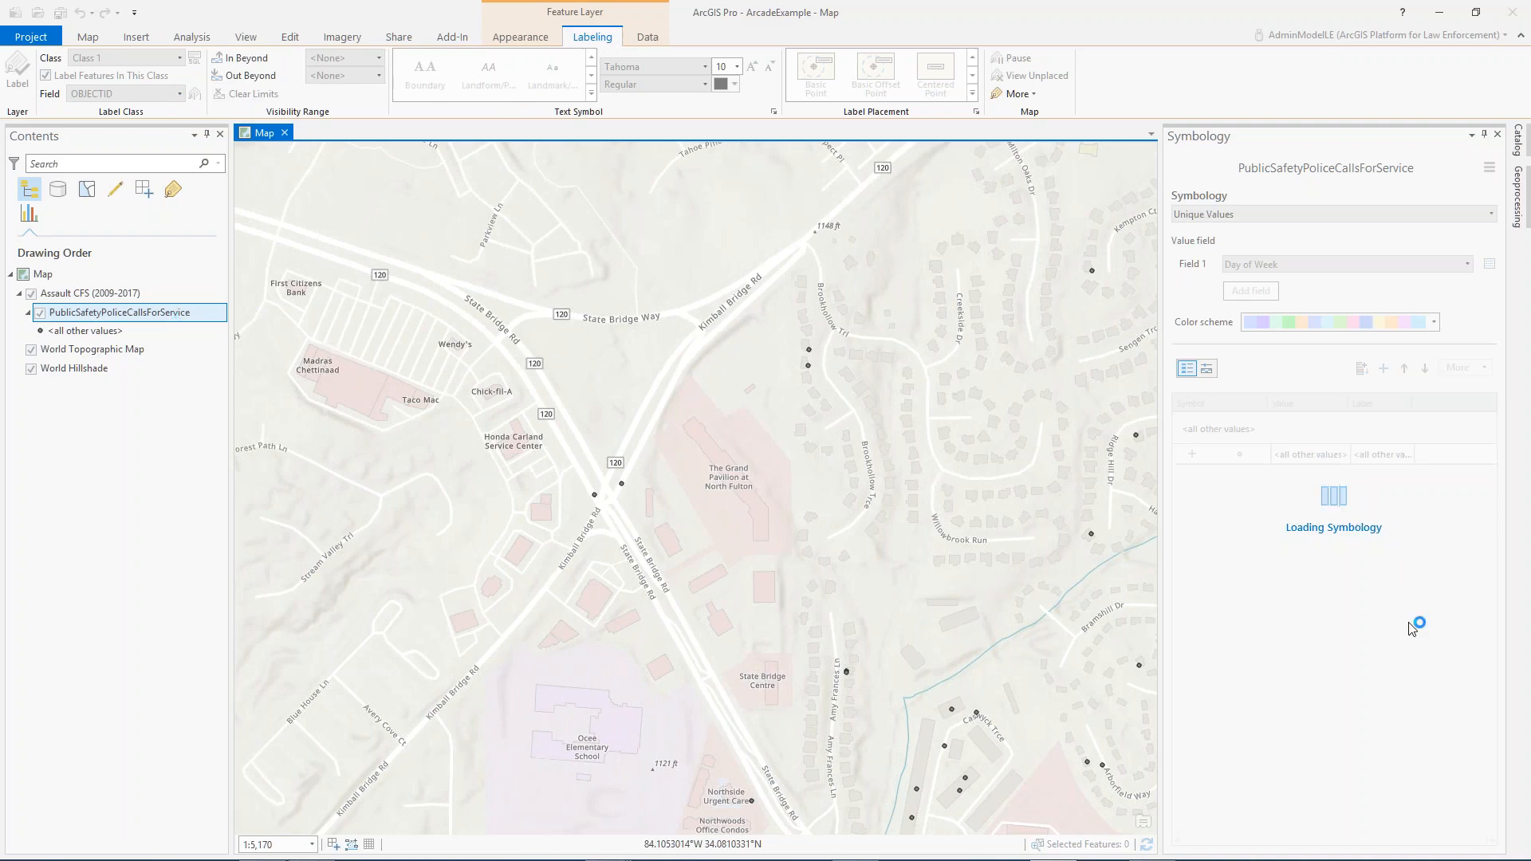
{"action": "left_click", "coordinate": [1363, 459]}
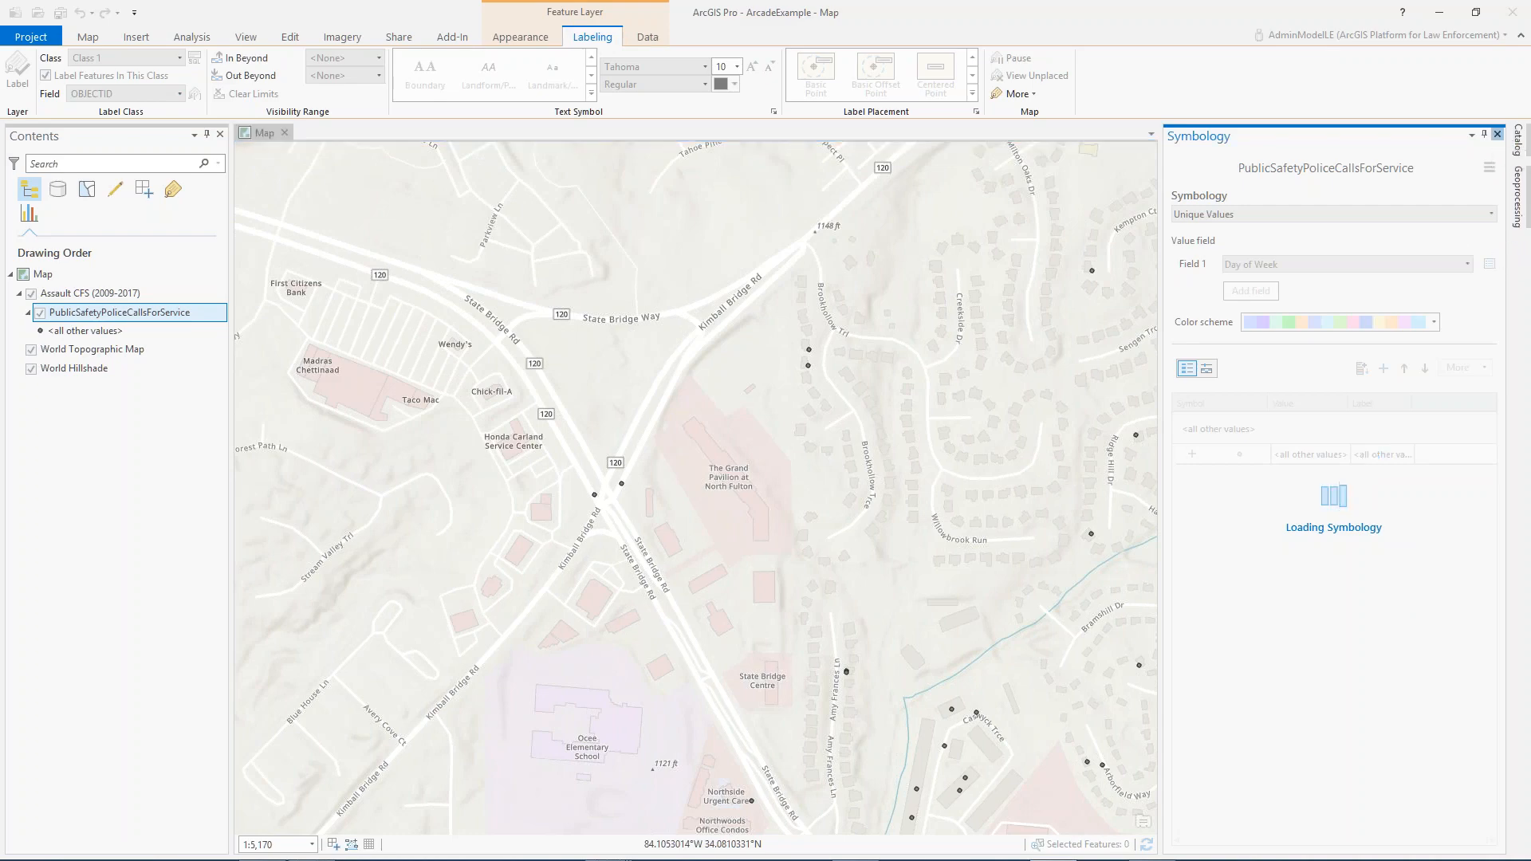
{"action": "left_click", "coordinate": [1497, 134]}
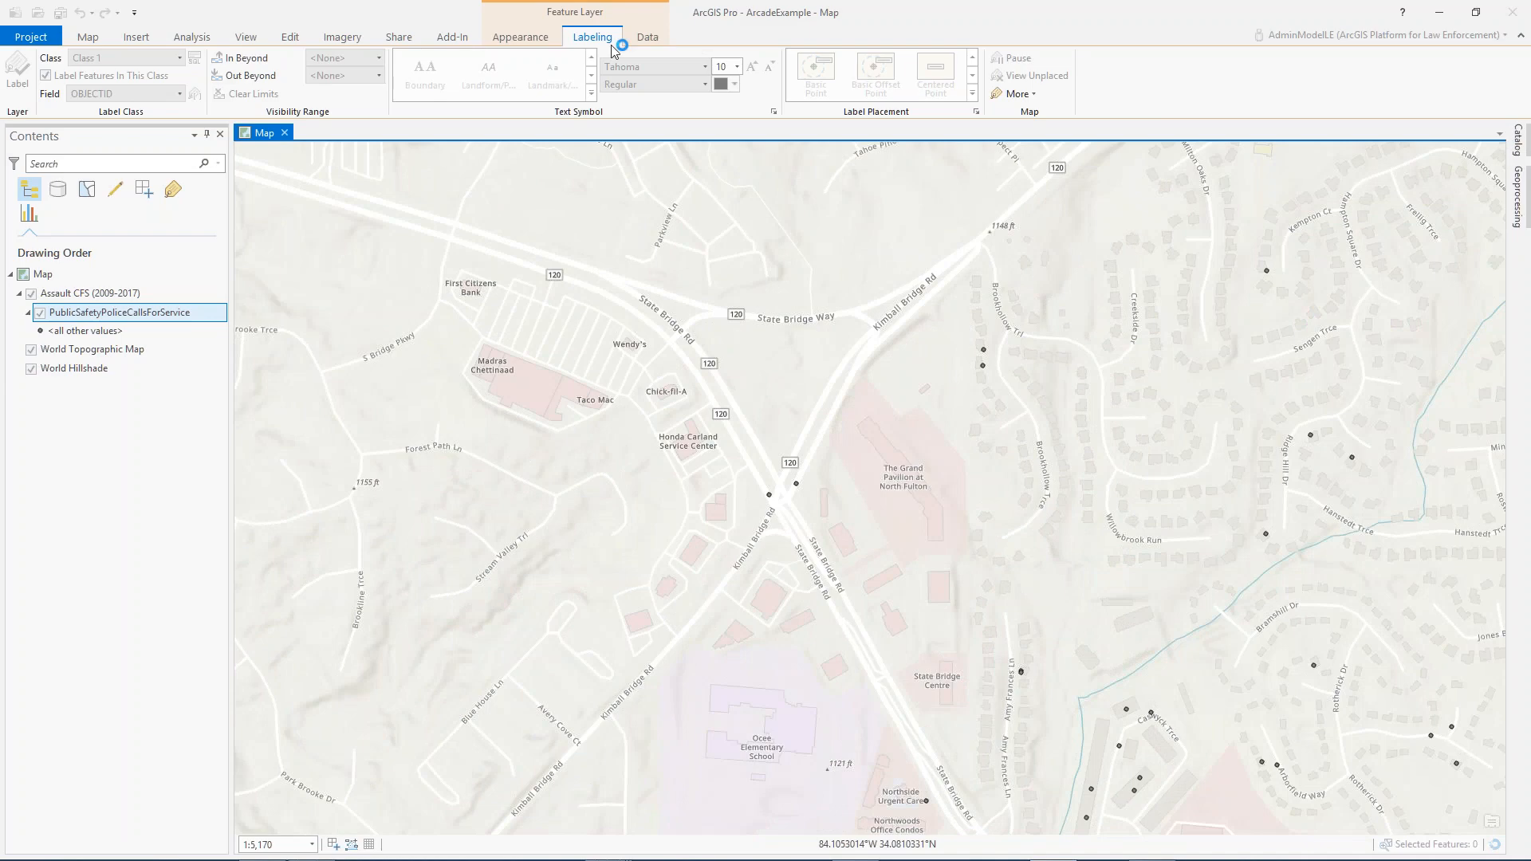
- Turn on labels for the police calls layer and label its points with the Incident # field
{"action": "left_click", "coordinate": [541, 36]}
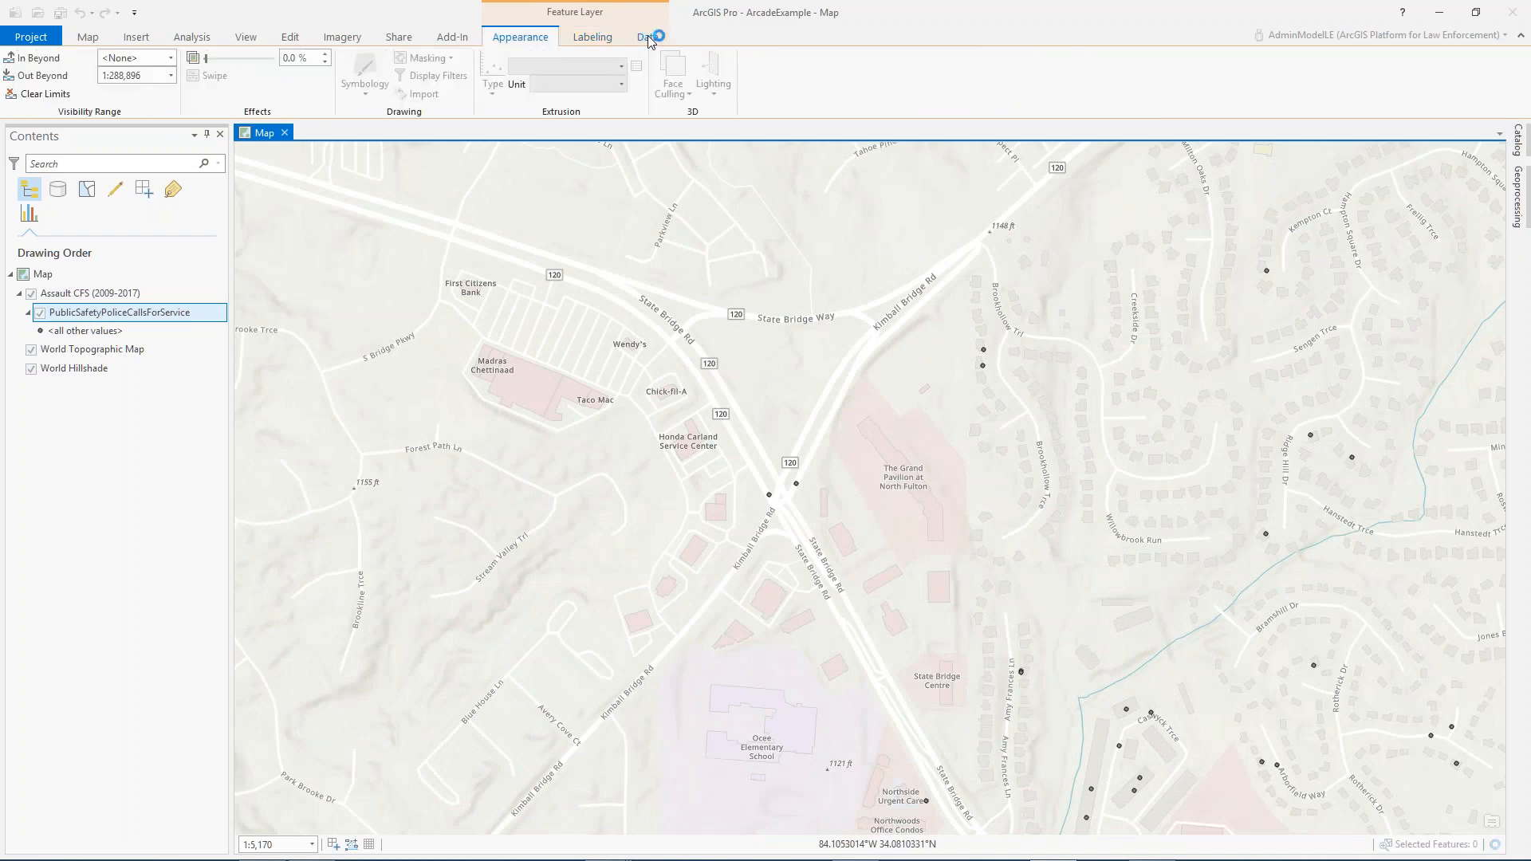
{"action": "left_click", "coordinate": [646, 38]}
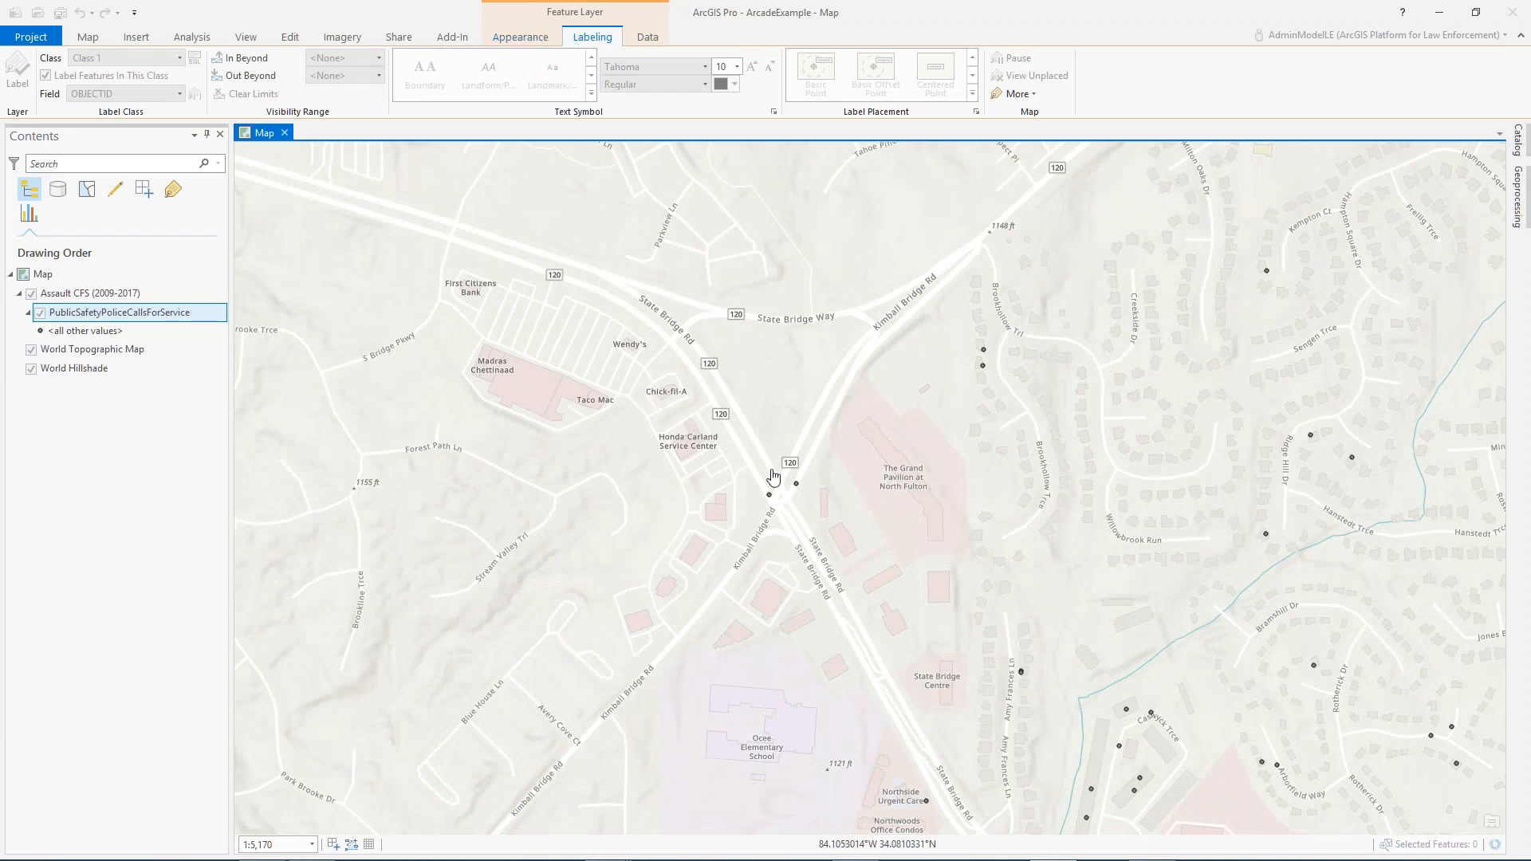
{"action": "left_click", "coordinate": [638, 40]}
{"action": "left_click", "coordinate": [588, 39]}
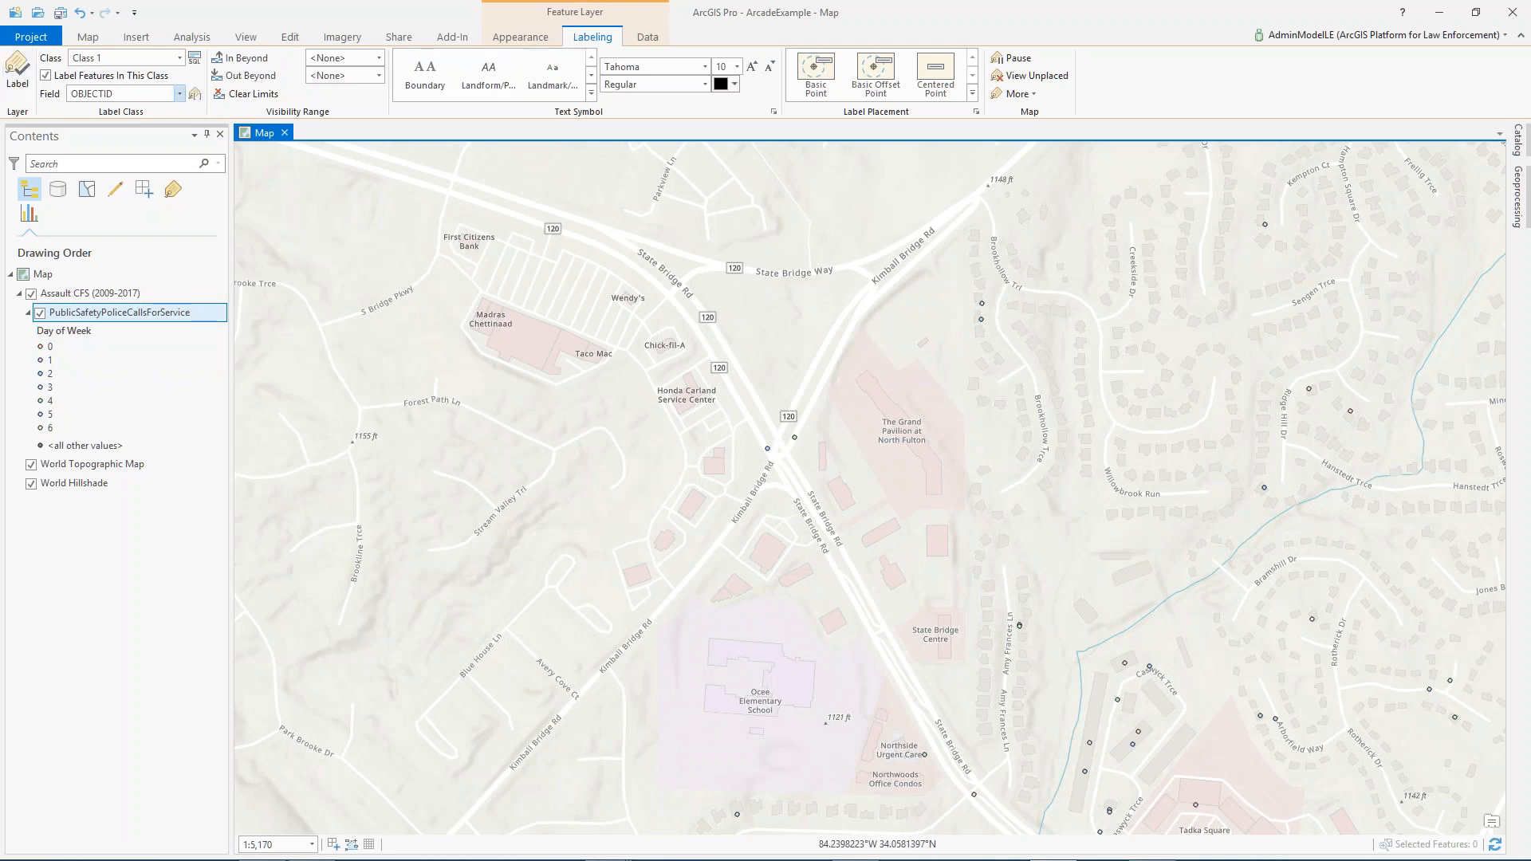
{"action": "left_click", "coordinate": [25, 74]}
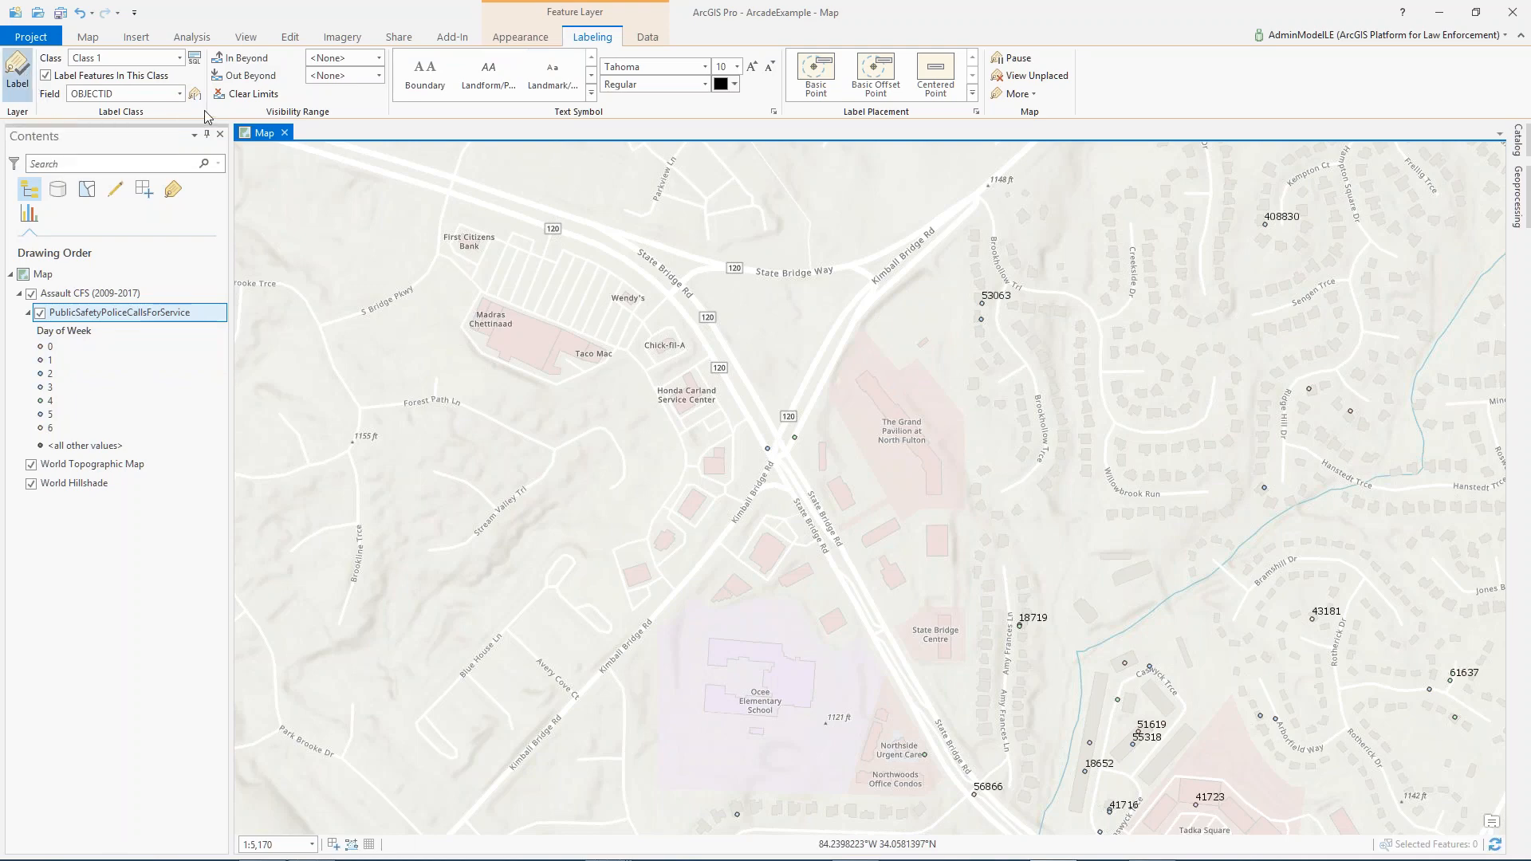
{"action": "left_click", "coordinate": [180, 94]}
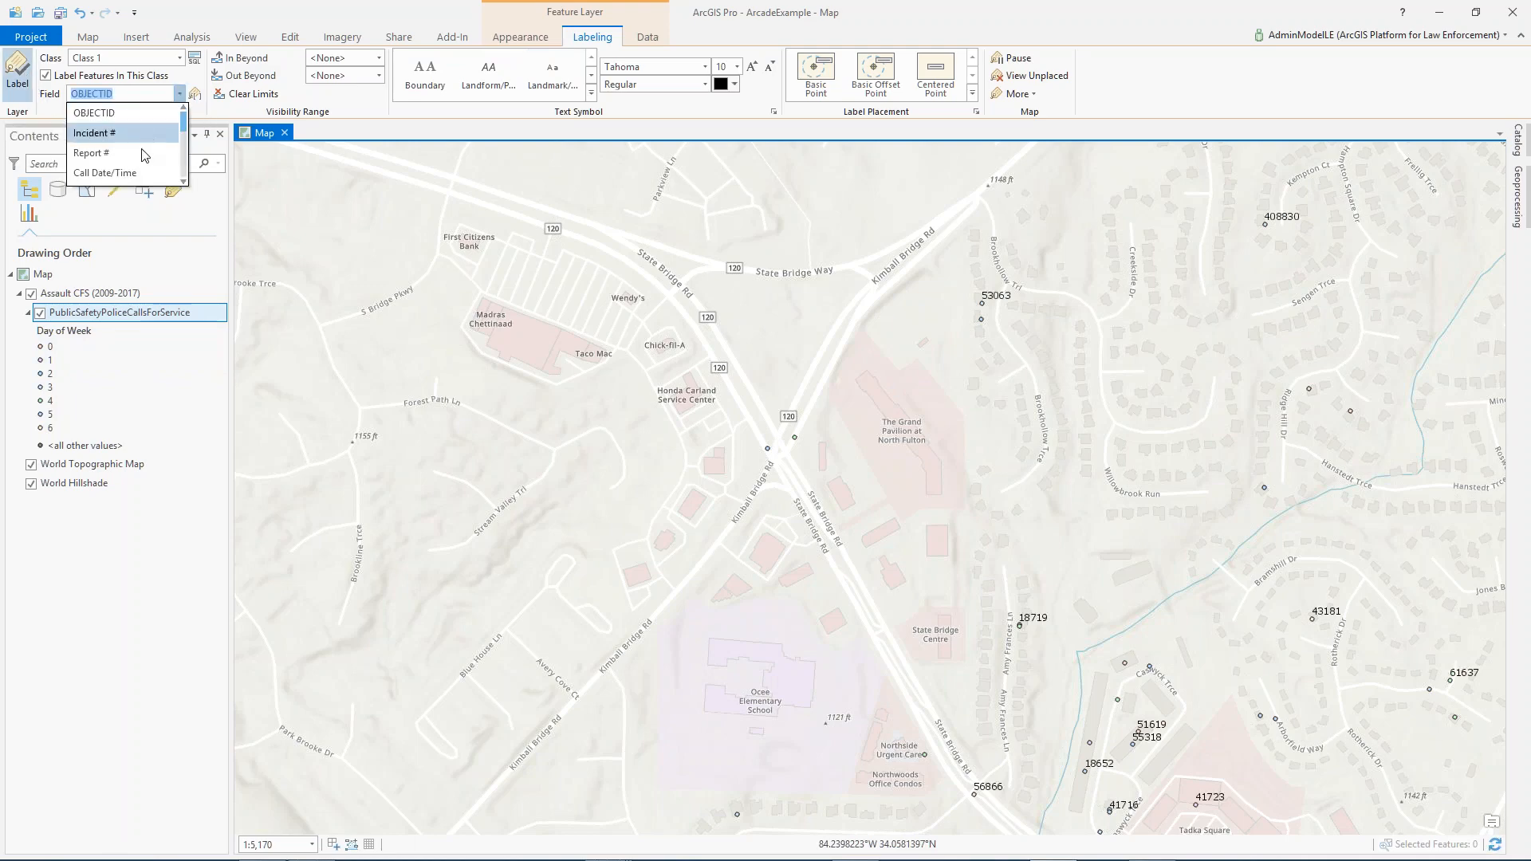
{"action": "left_click", "coordinate": [147, 137]}
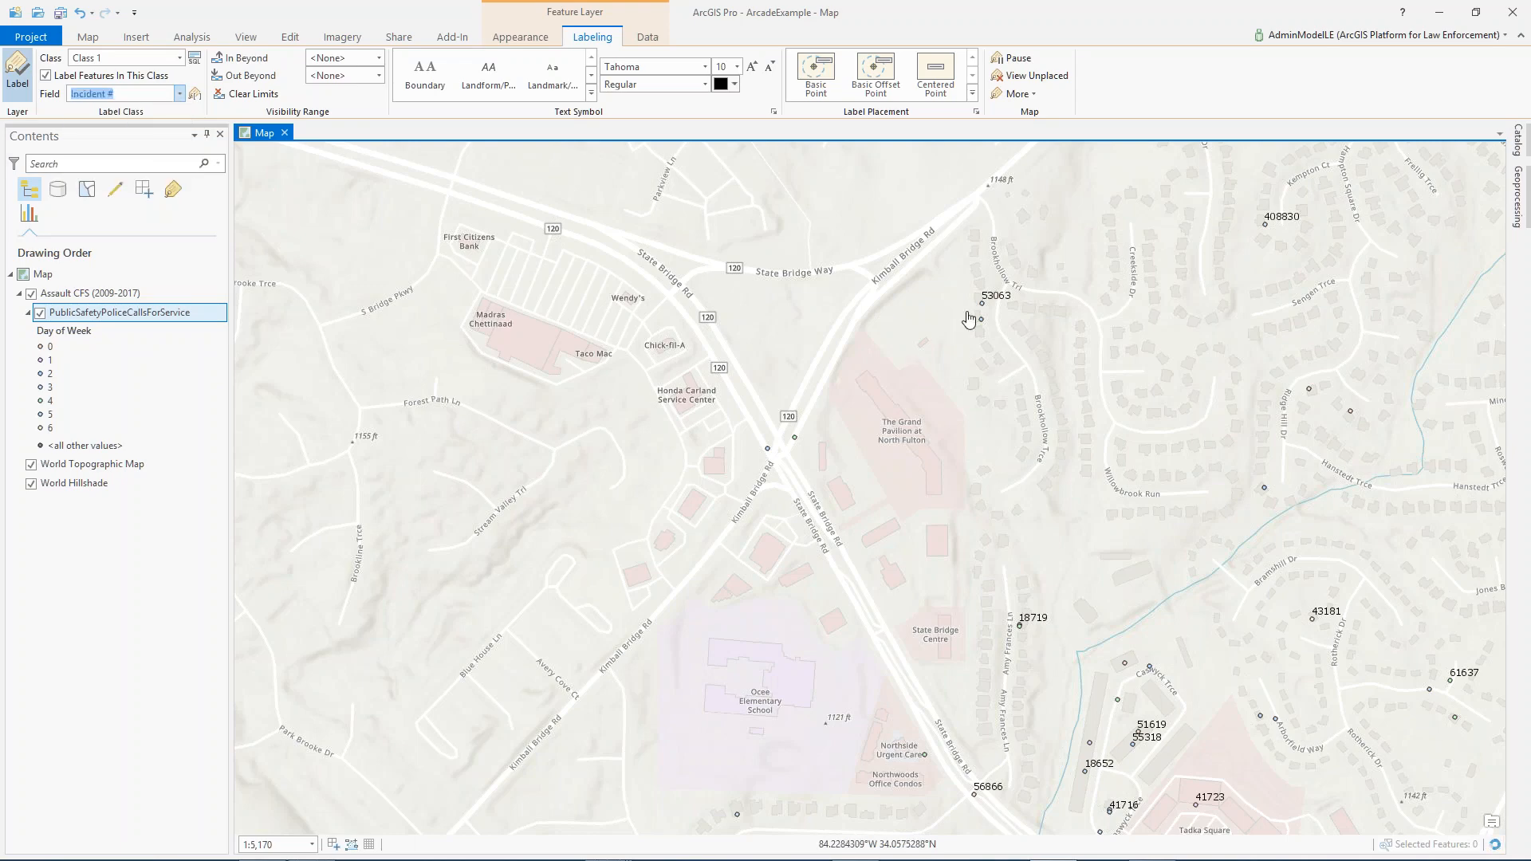
{"action": "scroll", "coordinate": [969, 319], "scroll_direction": "up", "scroll_amount": 1}
{"action": "scroll", "coordinate": [968, 319], "scroll_direction": "up", "scroll_amount": 1}
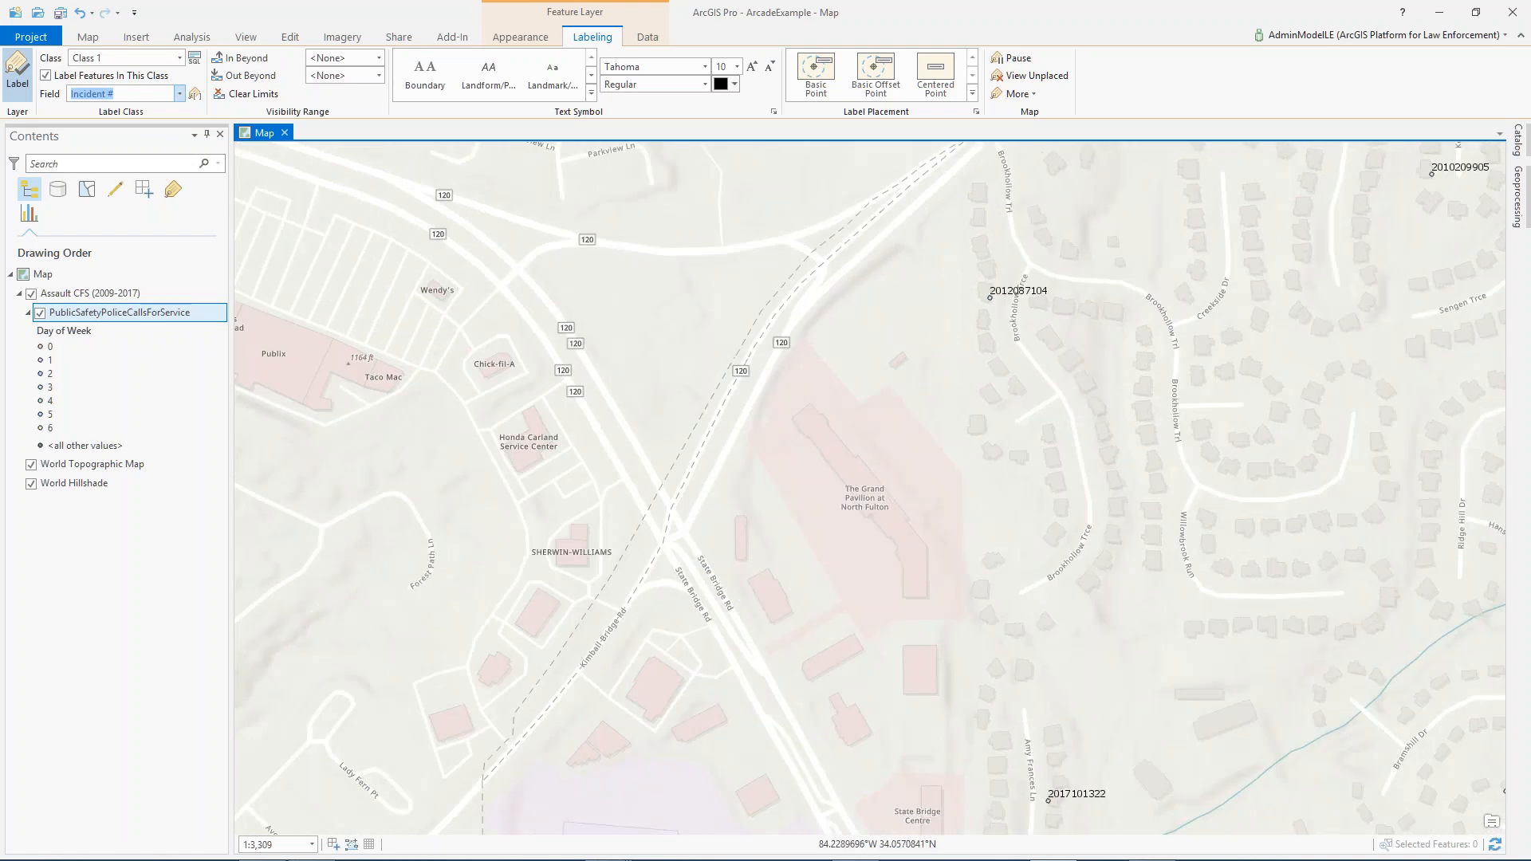
{"action": "left_click_drag", "start_coordinate": [862, 384], "coordinate": [716, 403]}
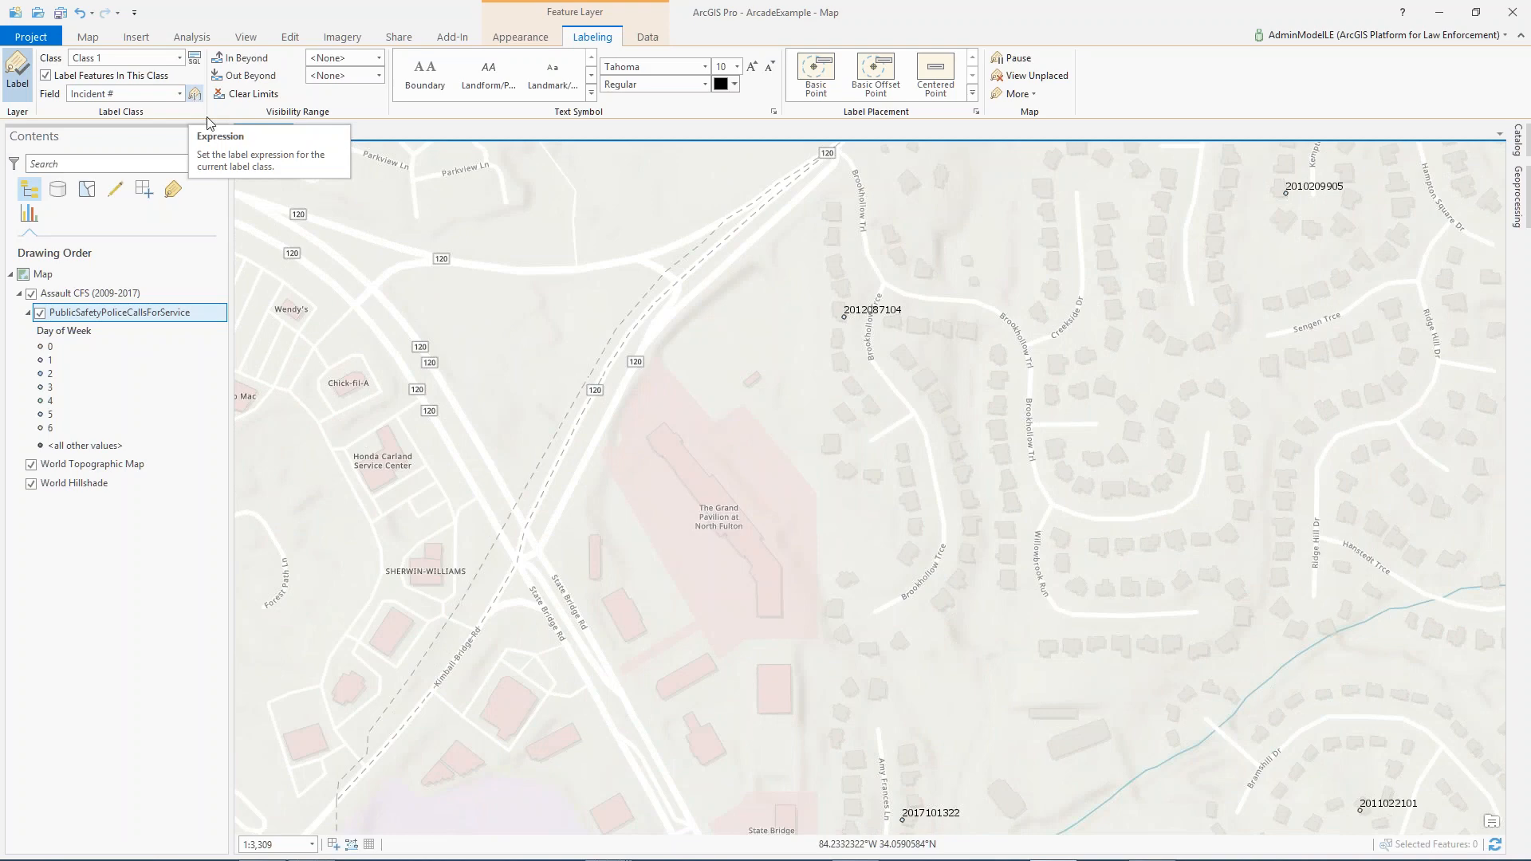
- Open the Arcade label expression for Class 1, clear it, and start a new one with $feature.IncidentNumber +
{"action": "left_click", "coordinate": [196, 97]}
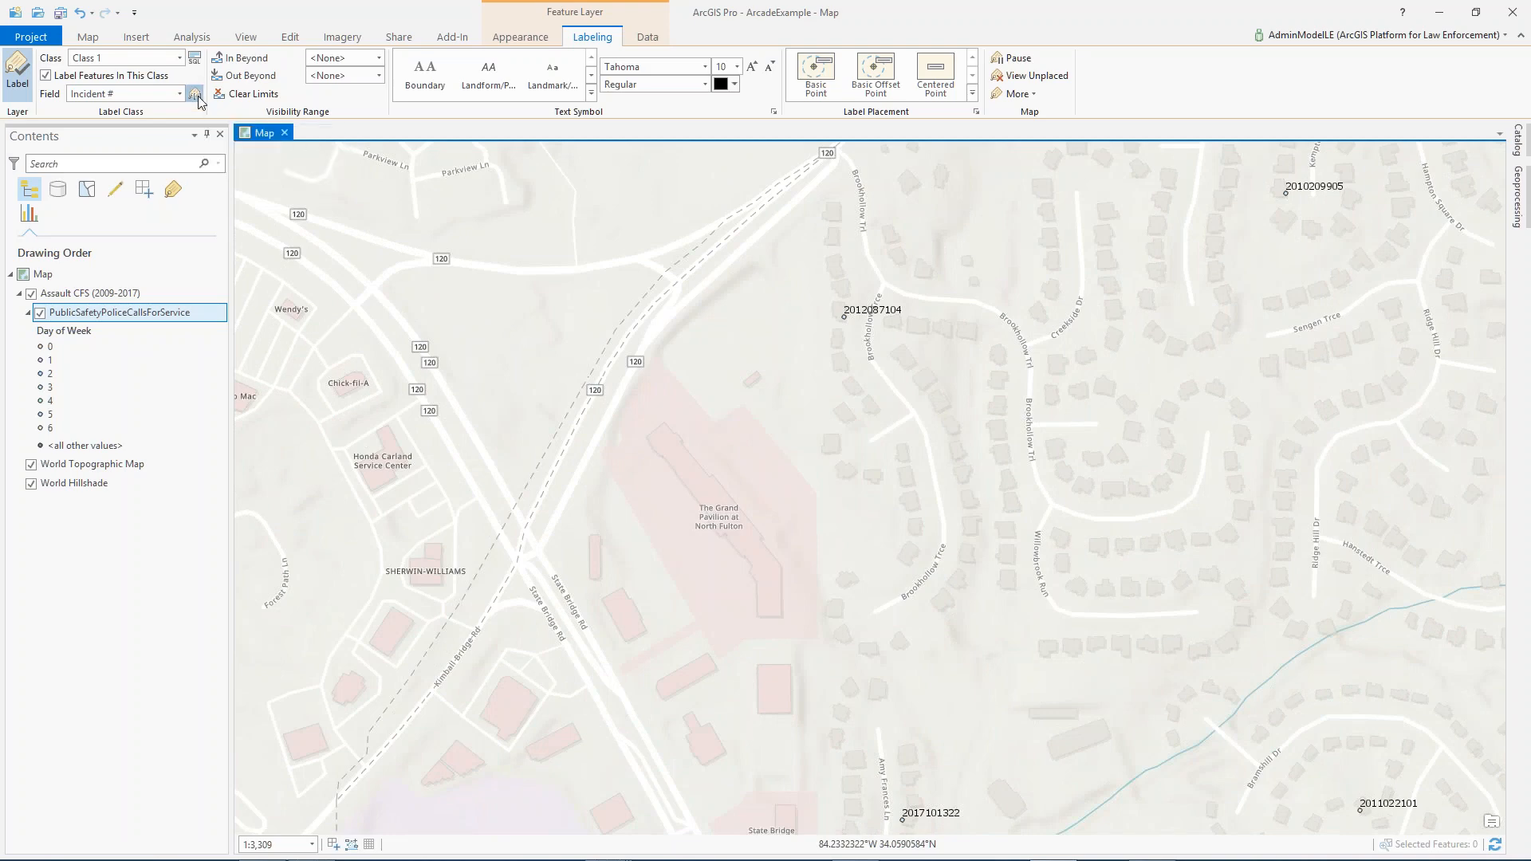
{"action": "key", "text": "ctrl+a"}
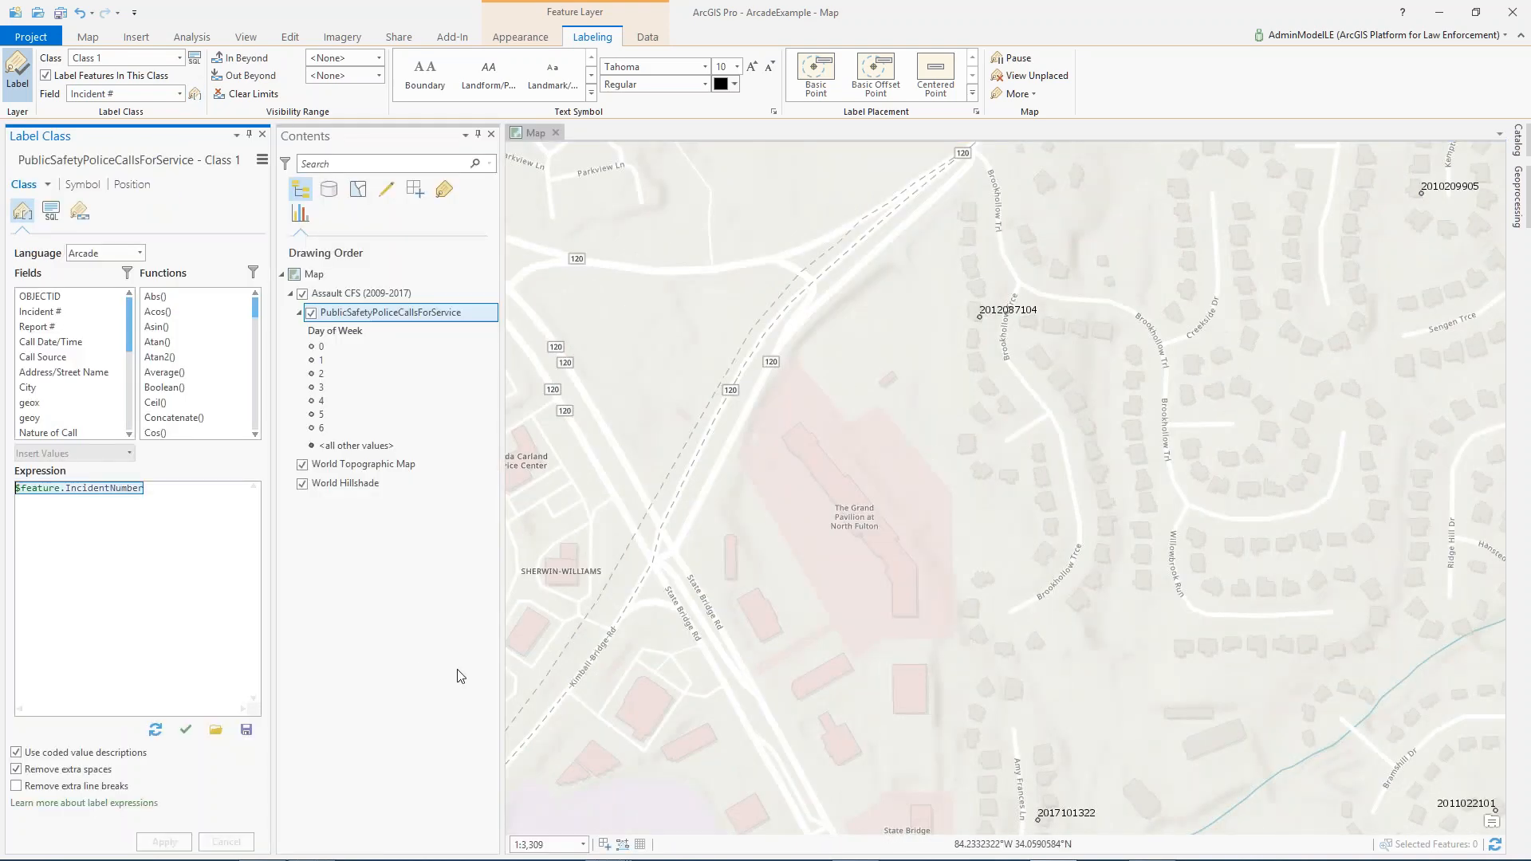
{"action": "key", "text": "Delete"}
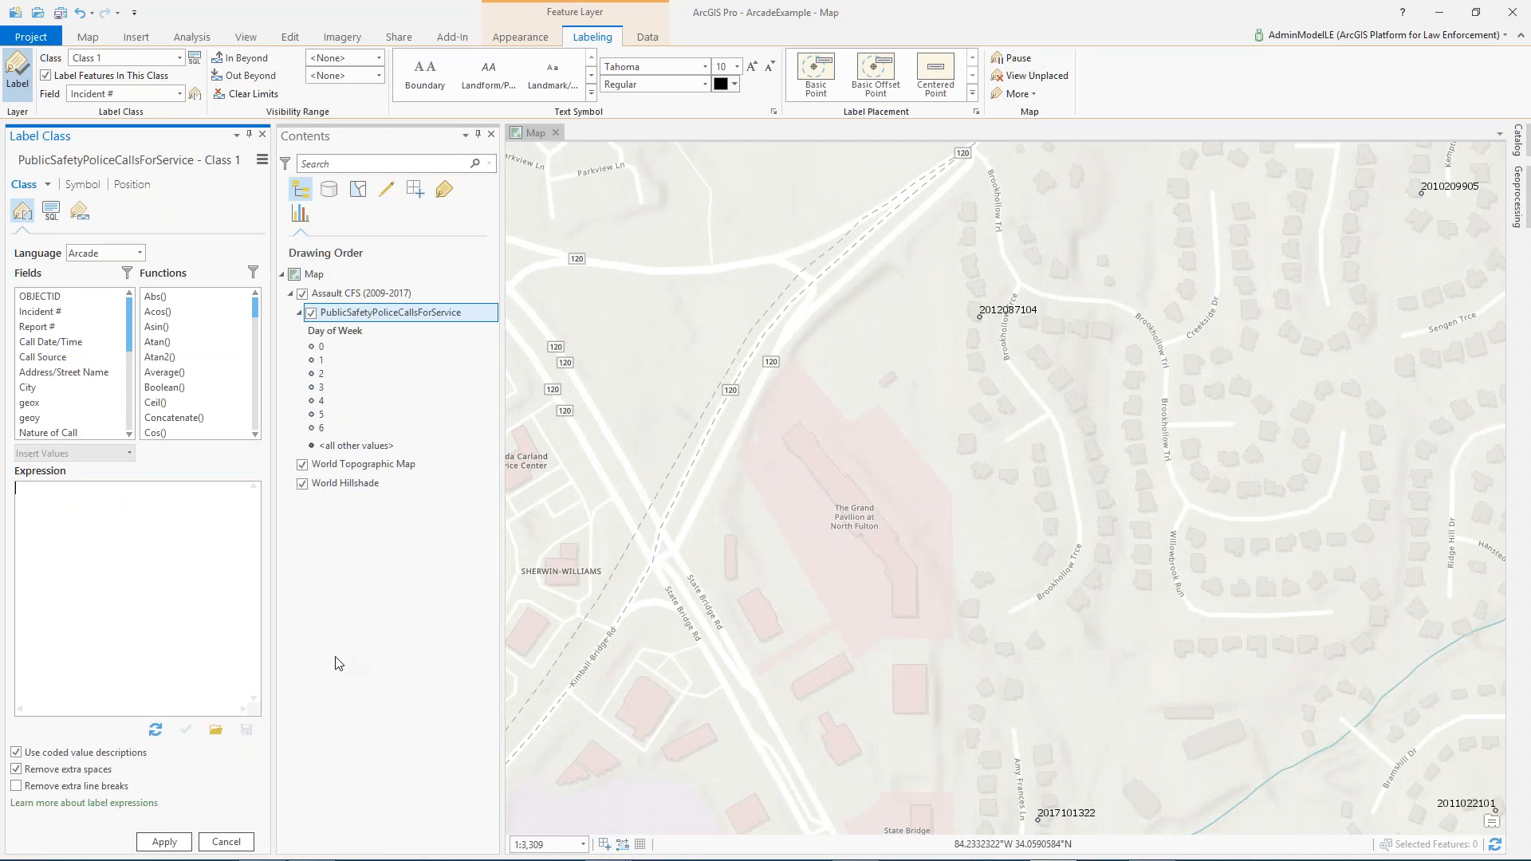
{"action": "double_click", "coordinate": [70, 312]}
{"action": "left_click", "coordinate": [213, 490]}
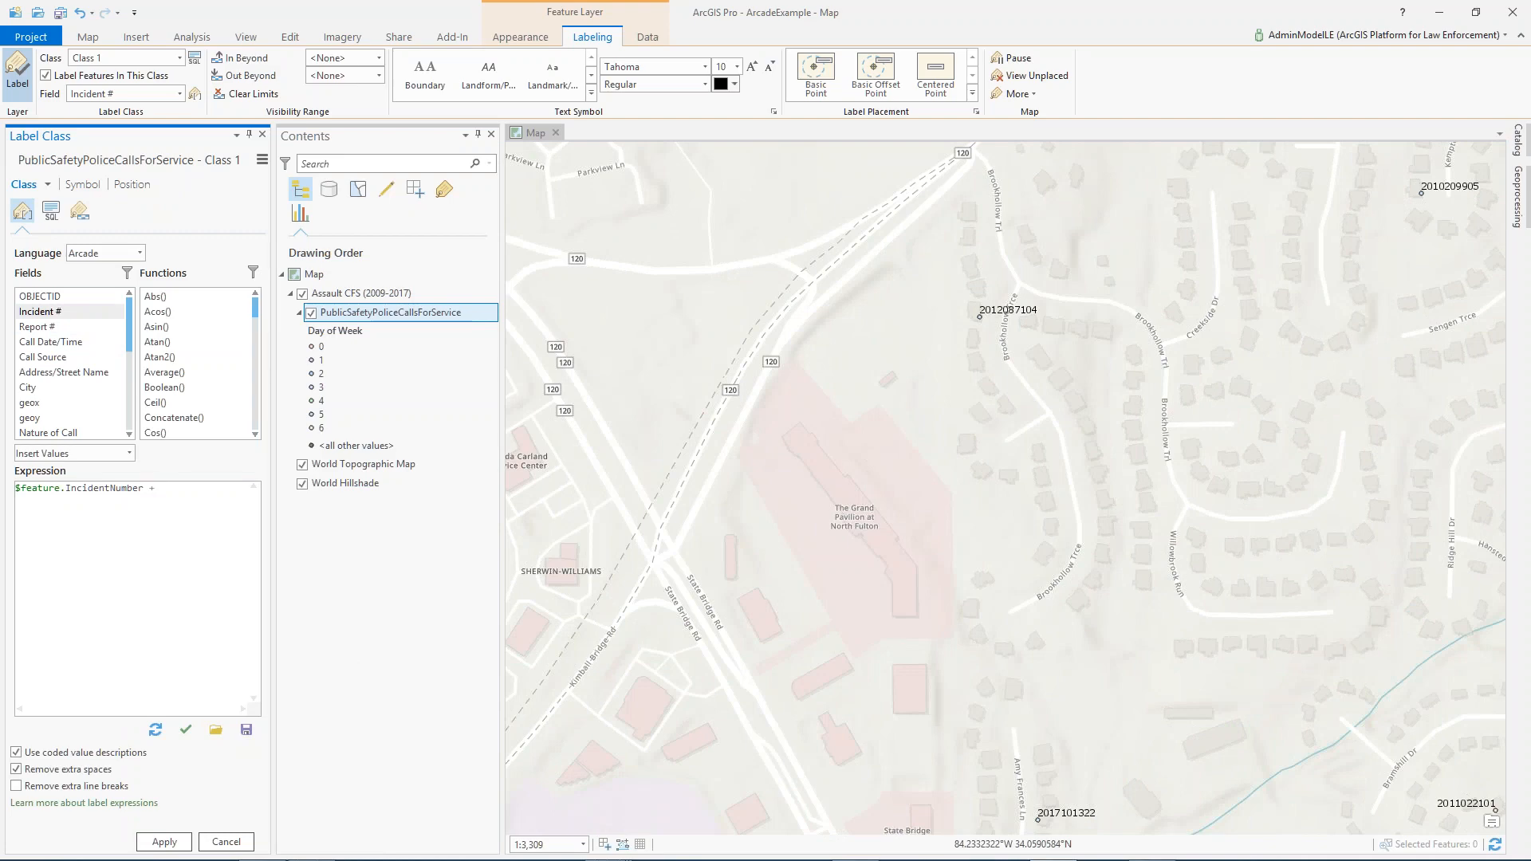
- Append TextFormatting.NewLine + to the label expression to put a line break after the incident number
{"action": "type", "text": "TextFormatting"}
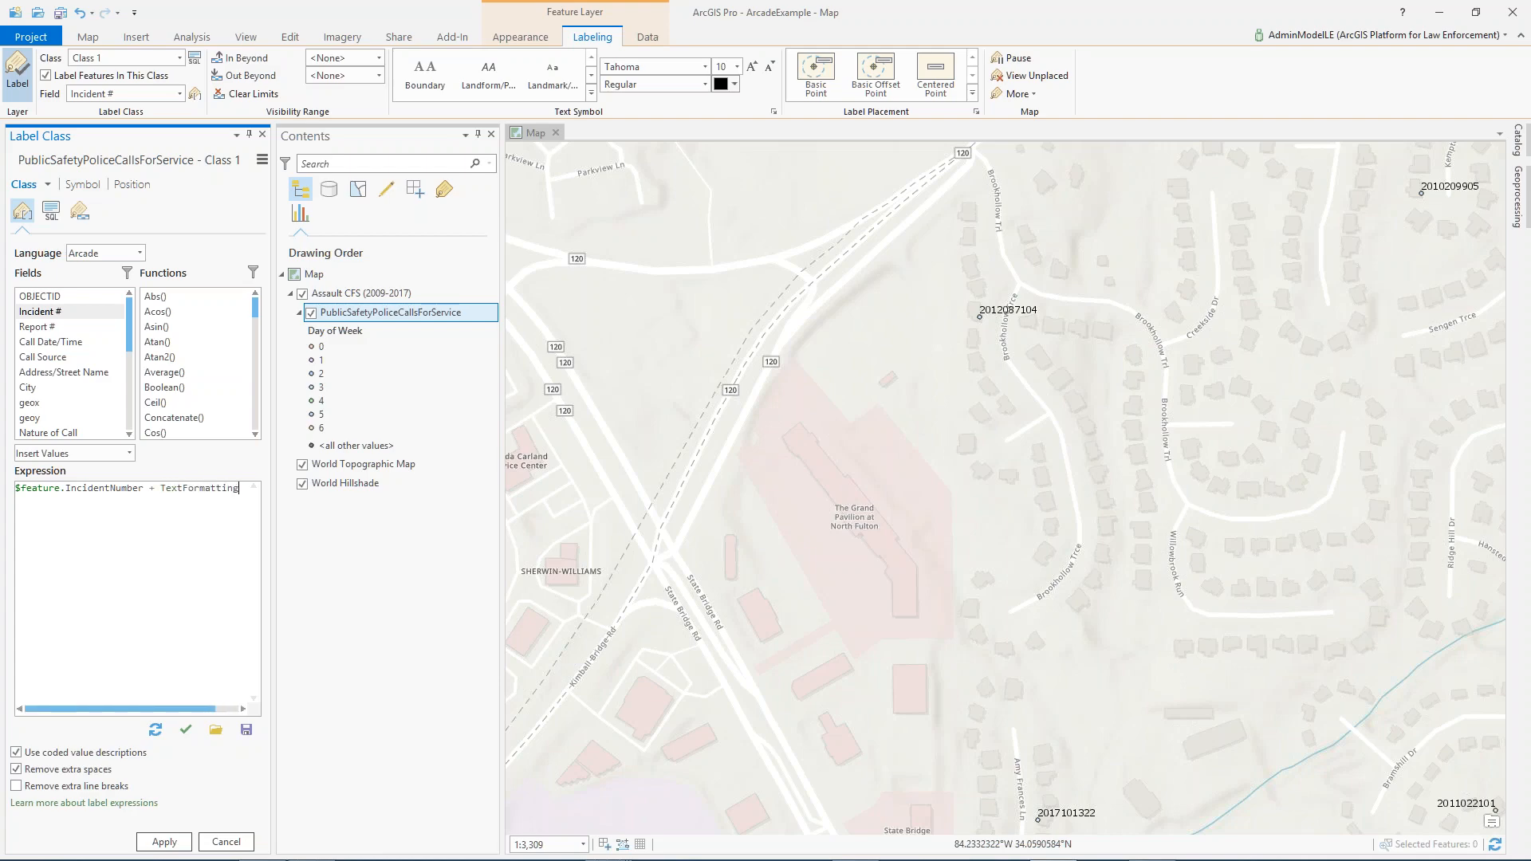
{"action": "type", "text": ".N"}
{"action": "type", "text": "ew"}
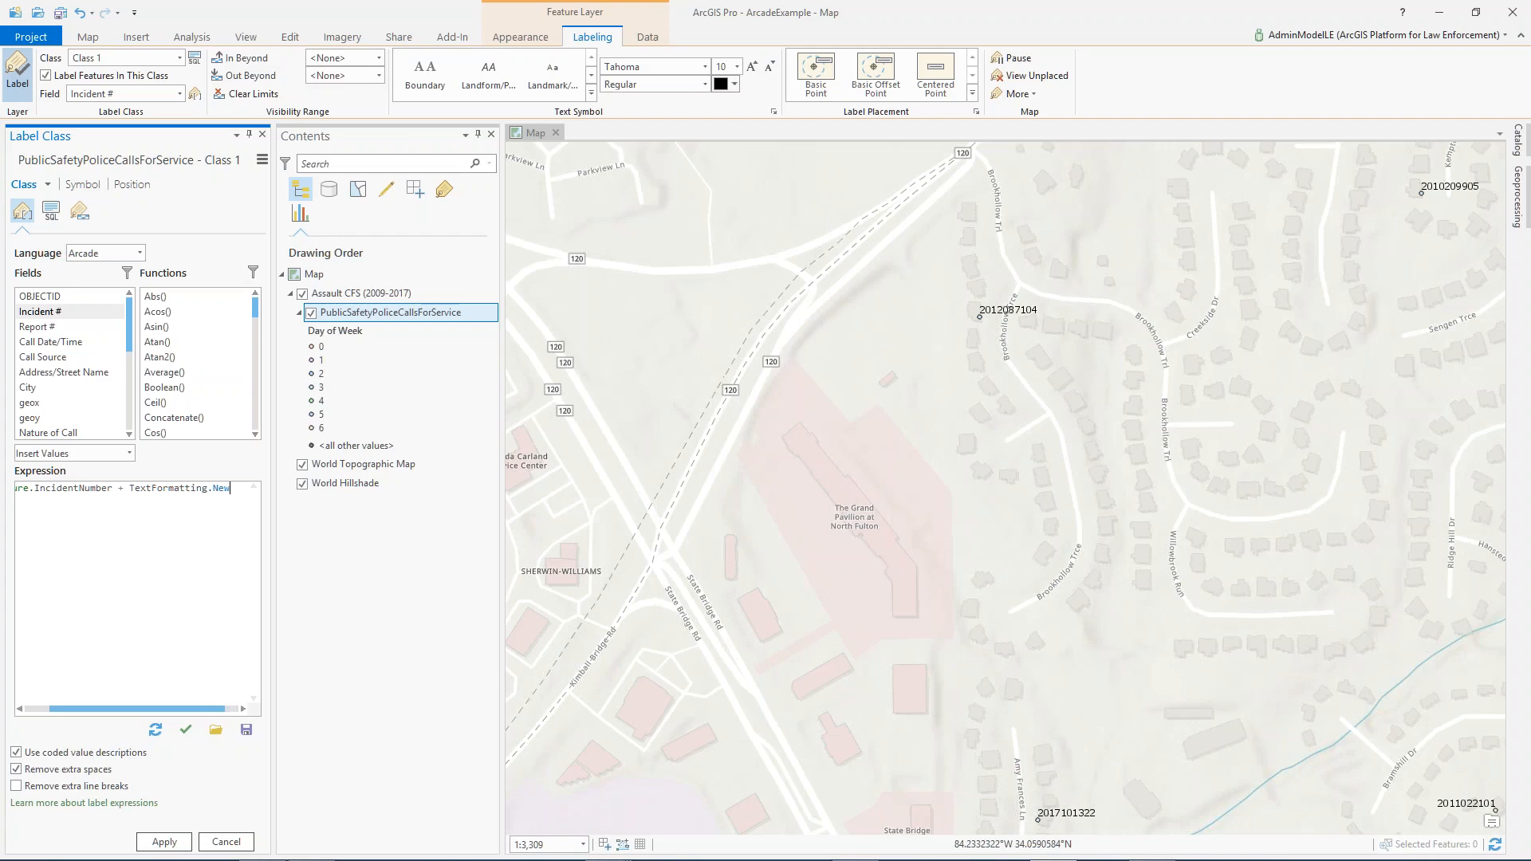
{"action": "type", "text": "Line"}
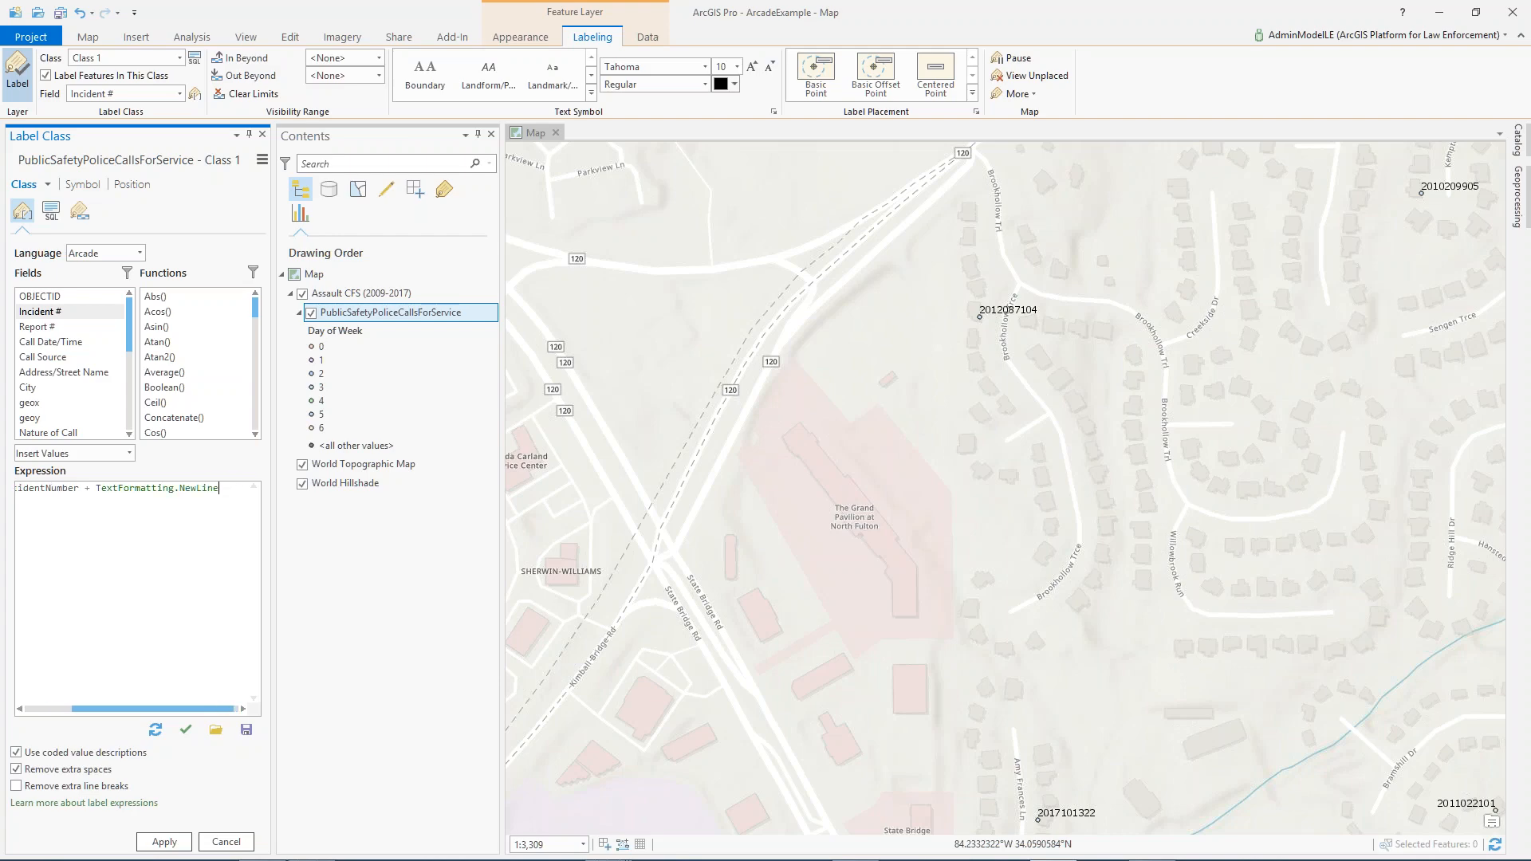
{"action": "type", "text": " +"}
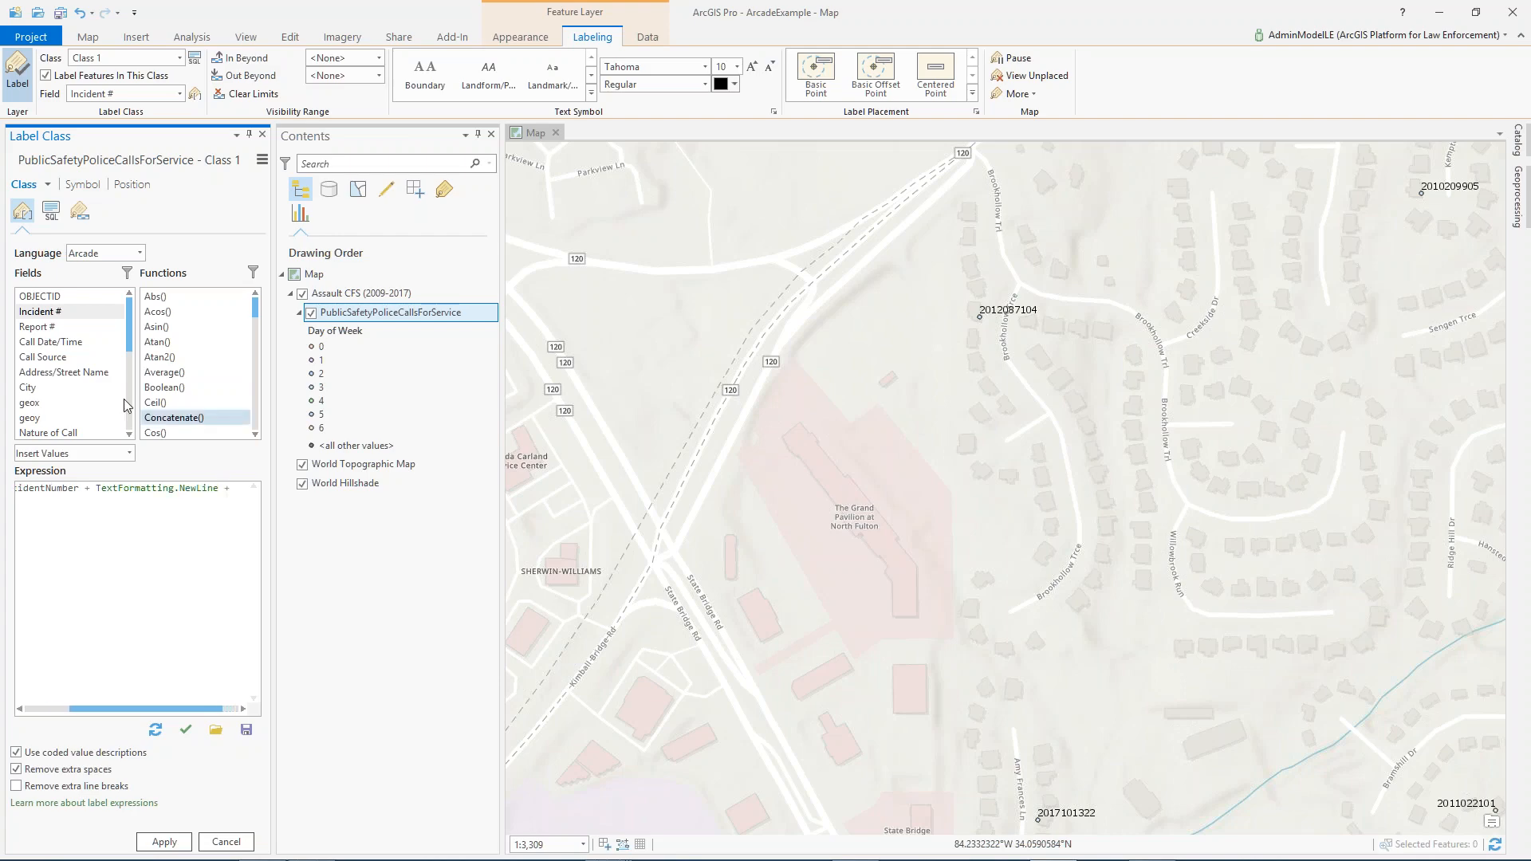
- Complete the label expression with $feature.CallDateTime, validate it, and apply it to the labels
{"action": "double_click", "coordinate": [74, 342]}
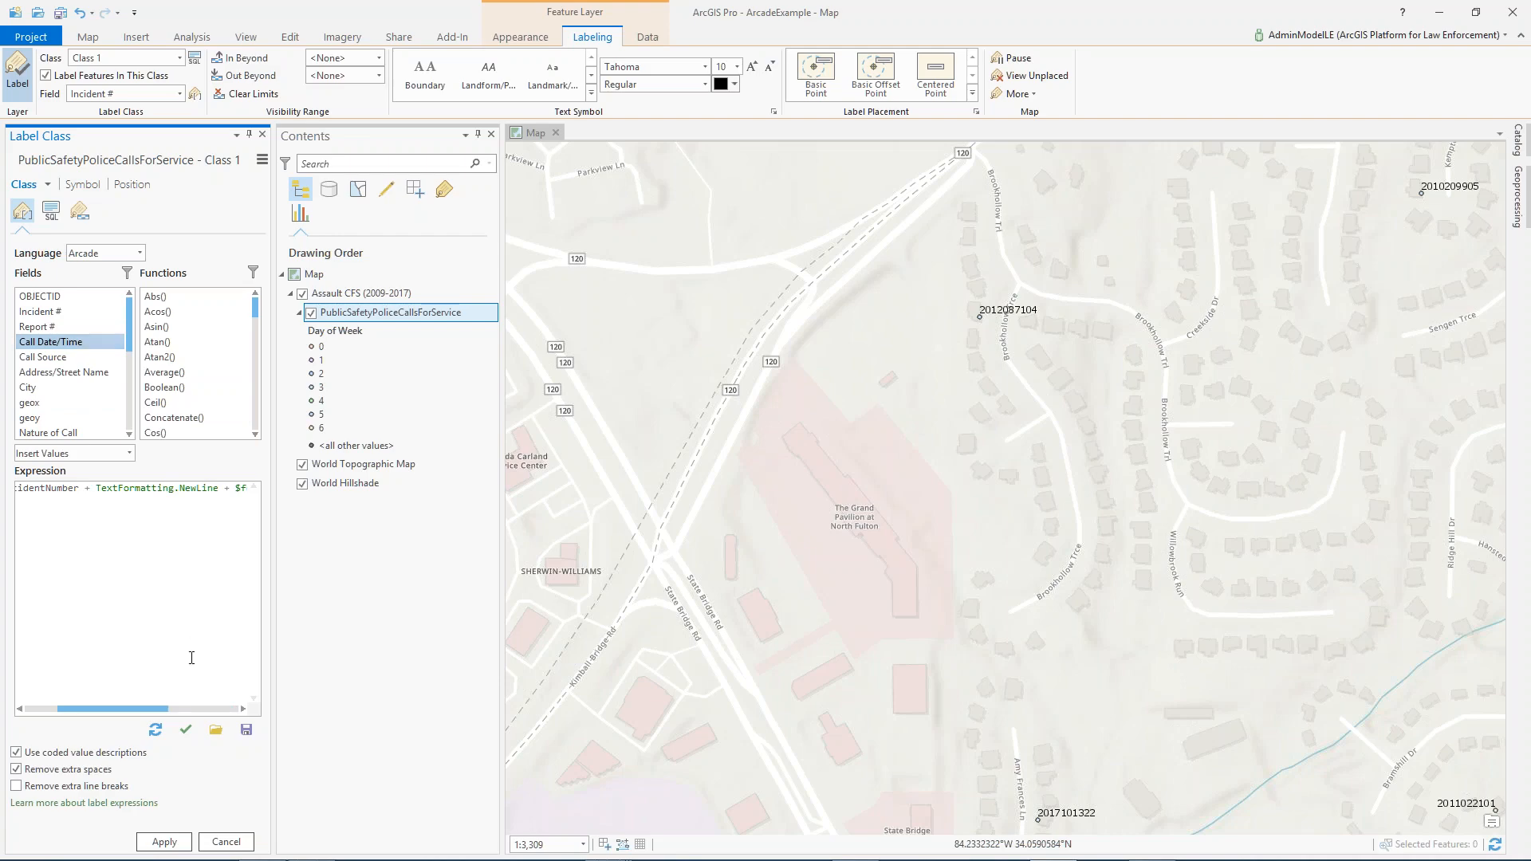
{"action": "left_click", "coordinate": [184, 709]}
{"action": "left_click", "coordinate": [185, 734]}
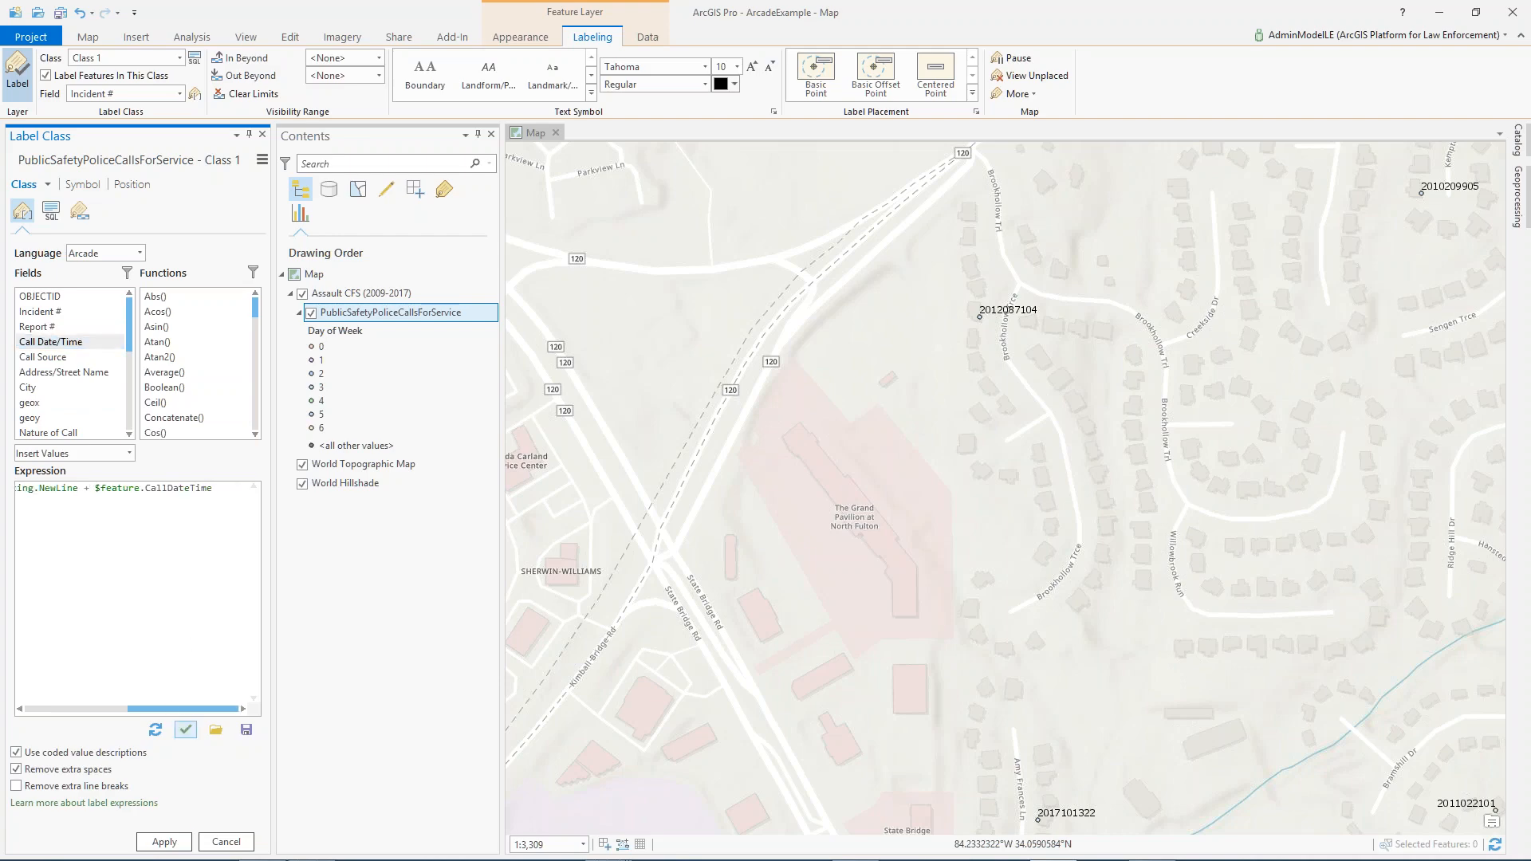
{"action": "left_click", "coordinate": [165, 843]}
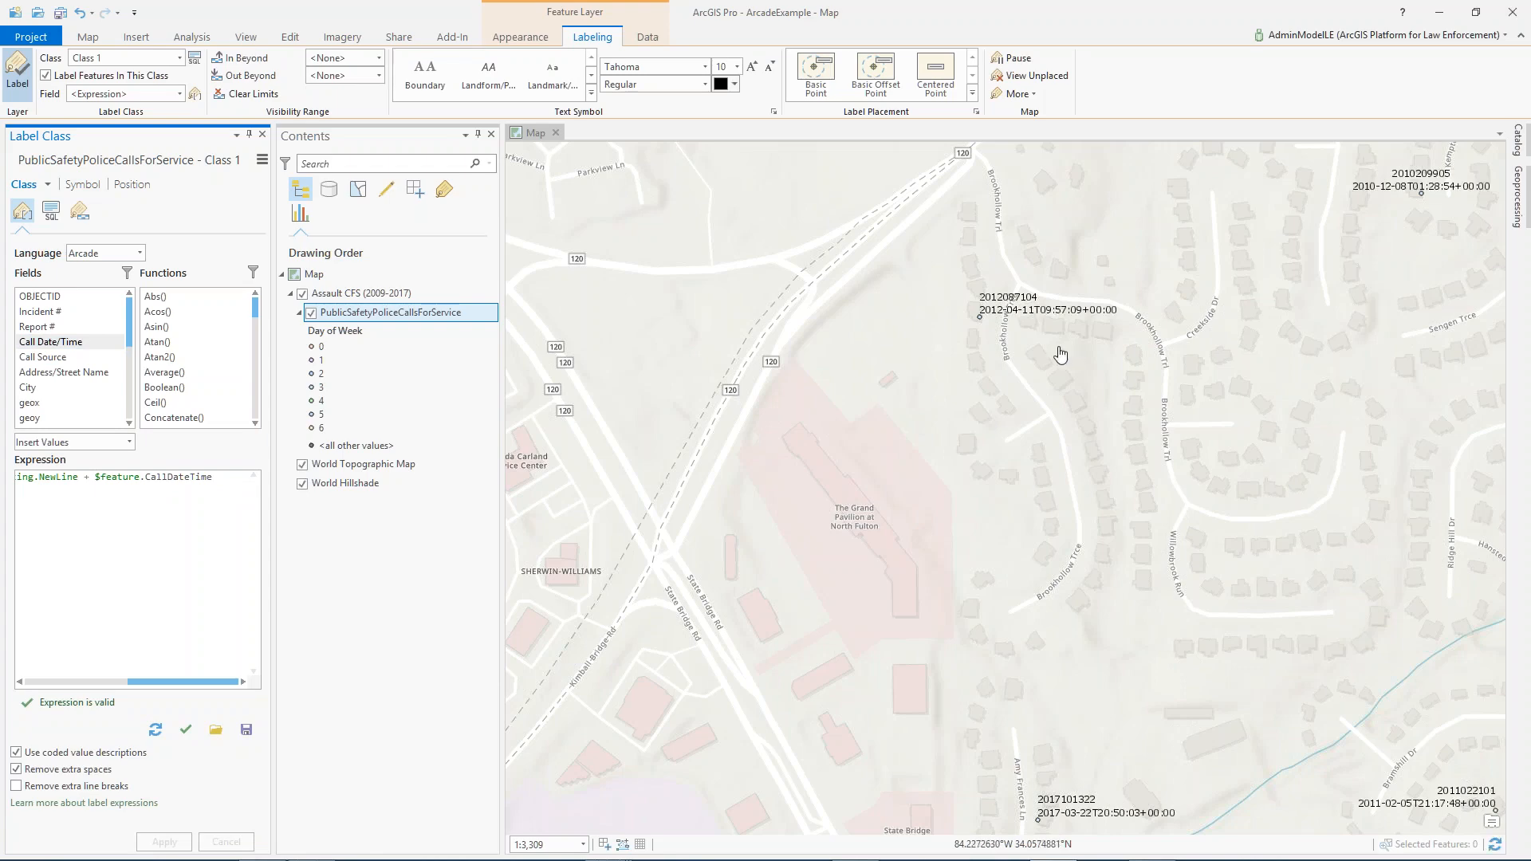
{"action": "left_click_drag", "start_coordinate": [1059, 354], "coordinate": [1059, 367]}
{"action": "scroll", "coordinate": [1009, 276], "scroll_direction": "up", "scroll_amount": 4}
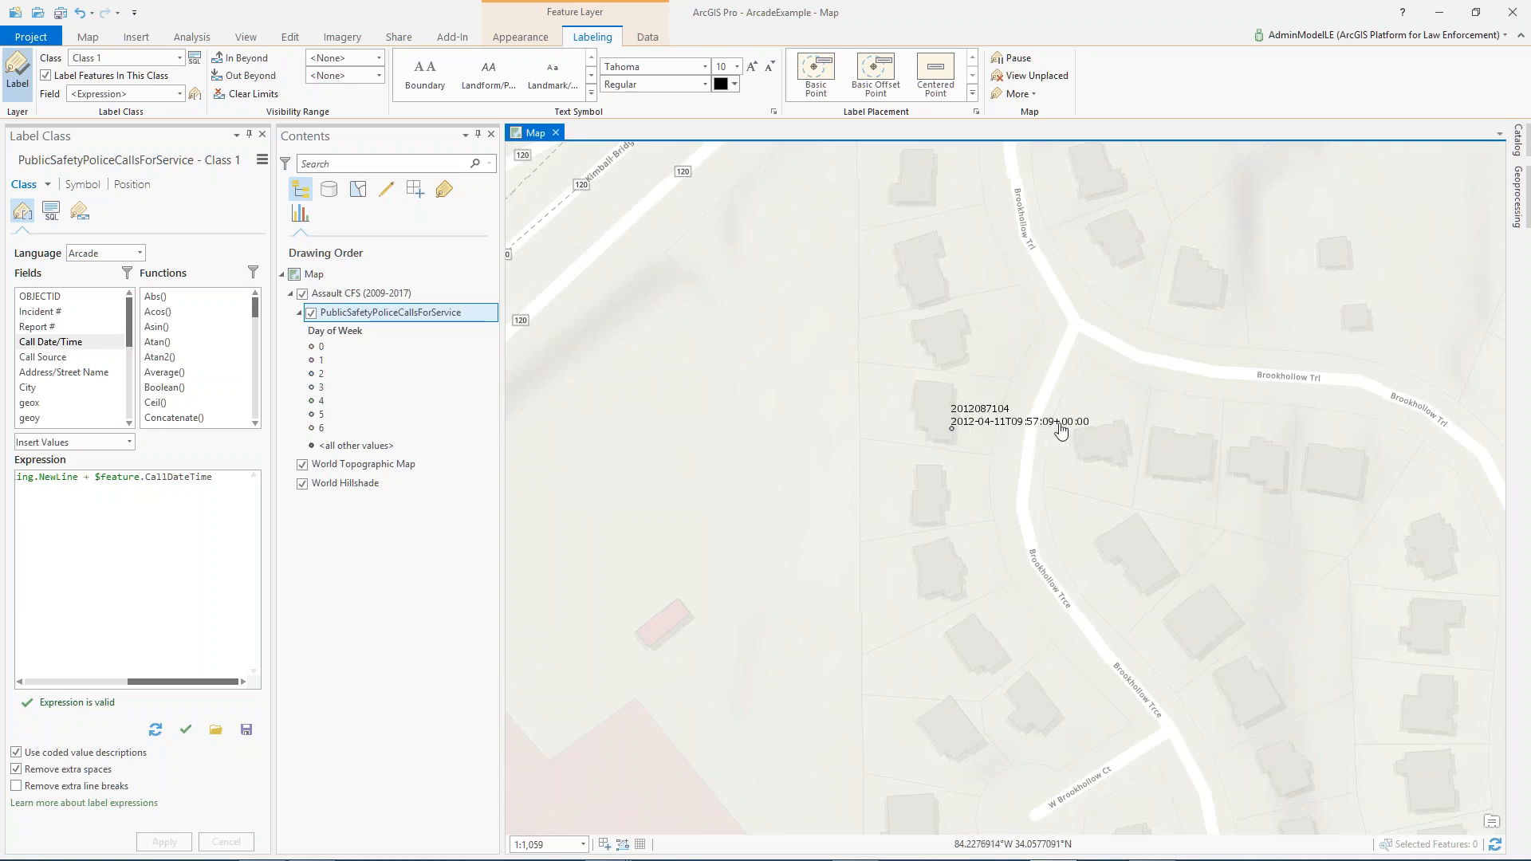
- Make $feature.CallDateTime the first argument of a text( function in the label expression
{"action": "left_click_drag", "start_coordinate": [151, 683], "coordinate": [185, 684]}
{"action": "left_click", "coordinate": [241, 561]}
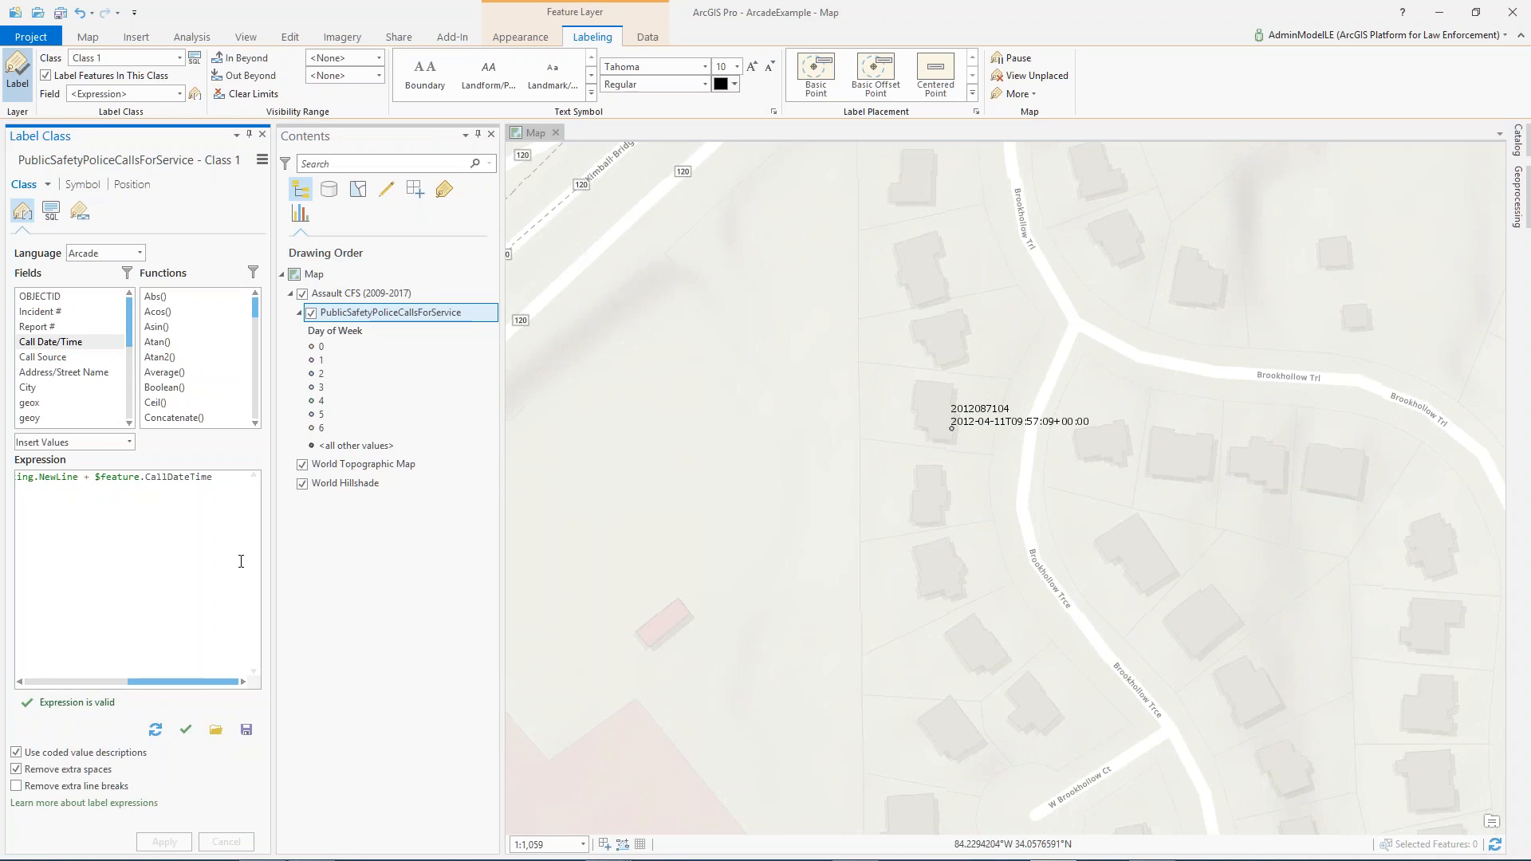
{"action": "type", "text": "tex"}
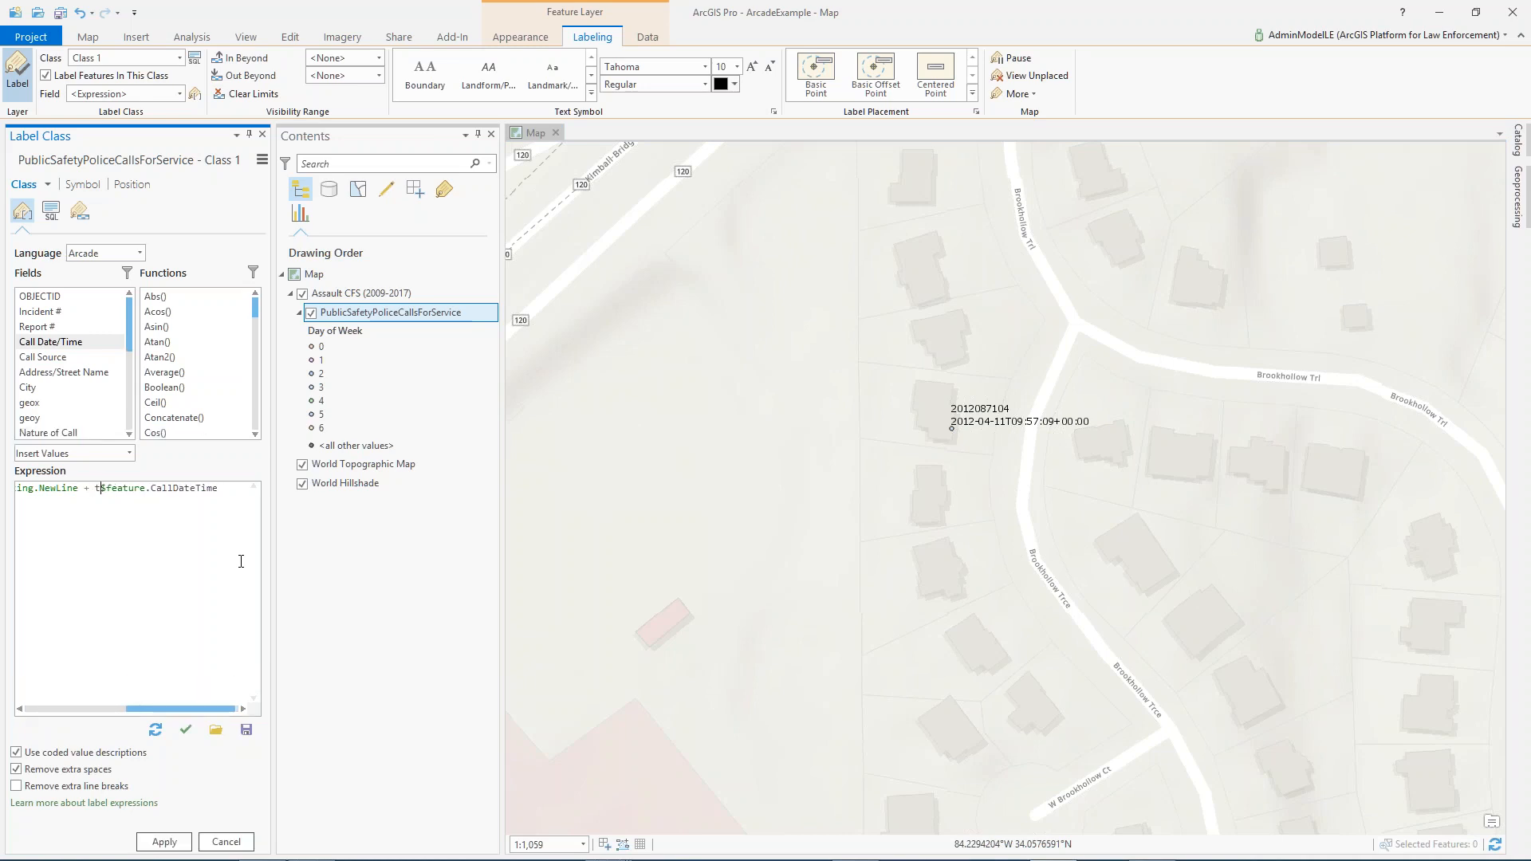
{"action": "type", "text": "t("}
{"action": "type", "text": ", "}
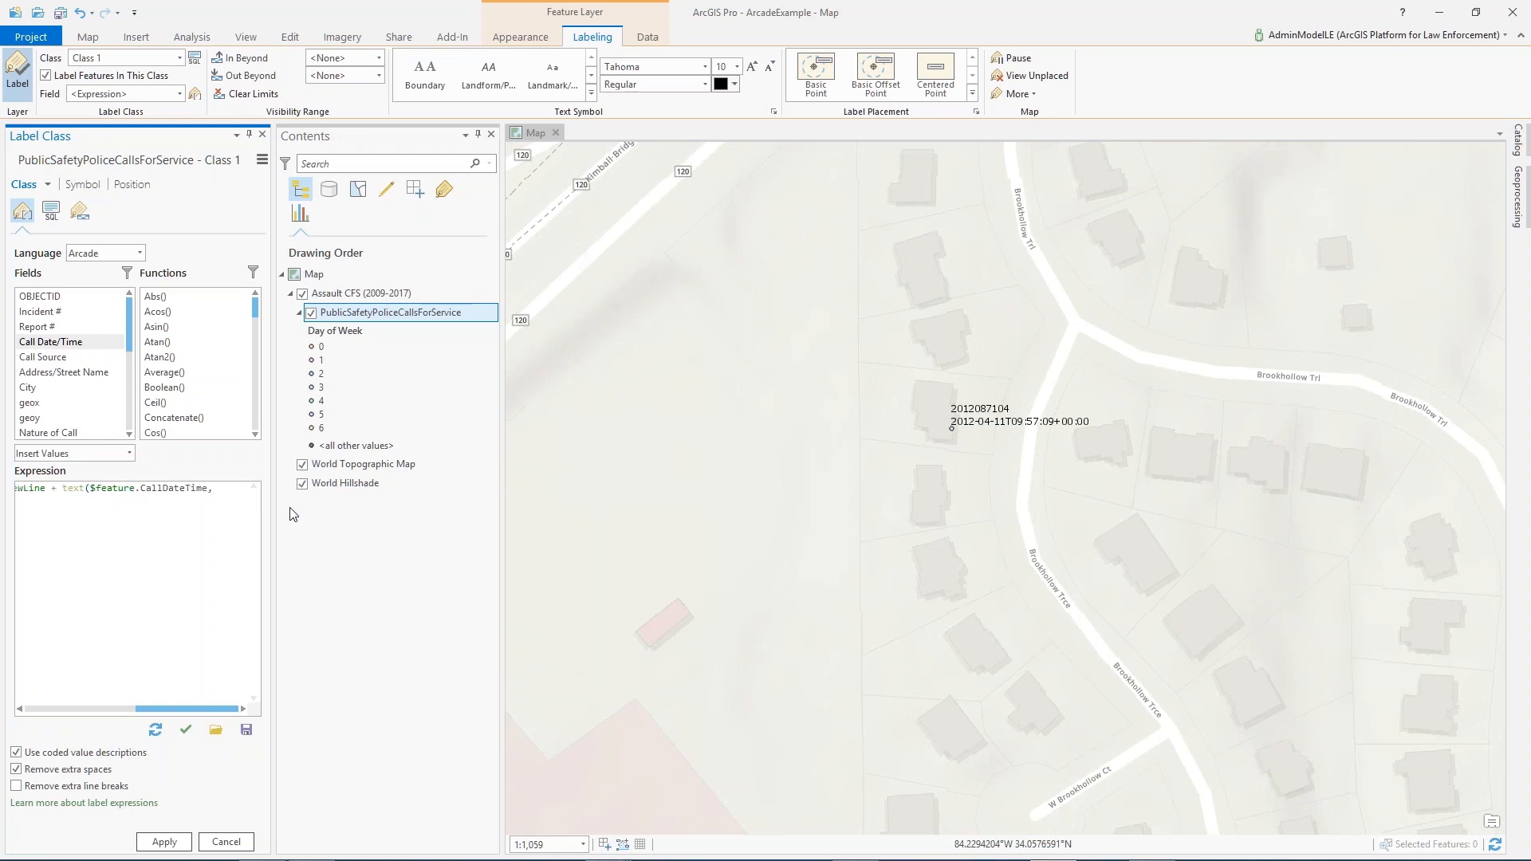
- Add the date format 'M/d/YY, hh:mm' as the text function's second argument, validate the expression, and apply it to the labels
{"action": "type", "text": "'M/d/YY"}
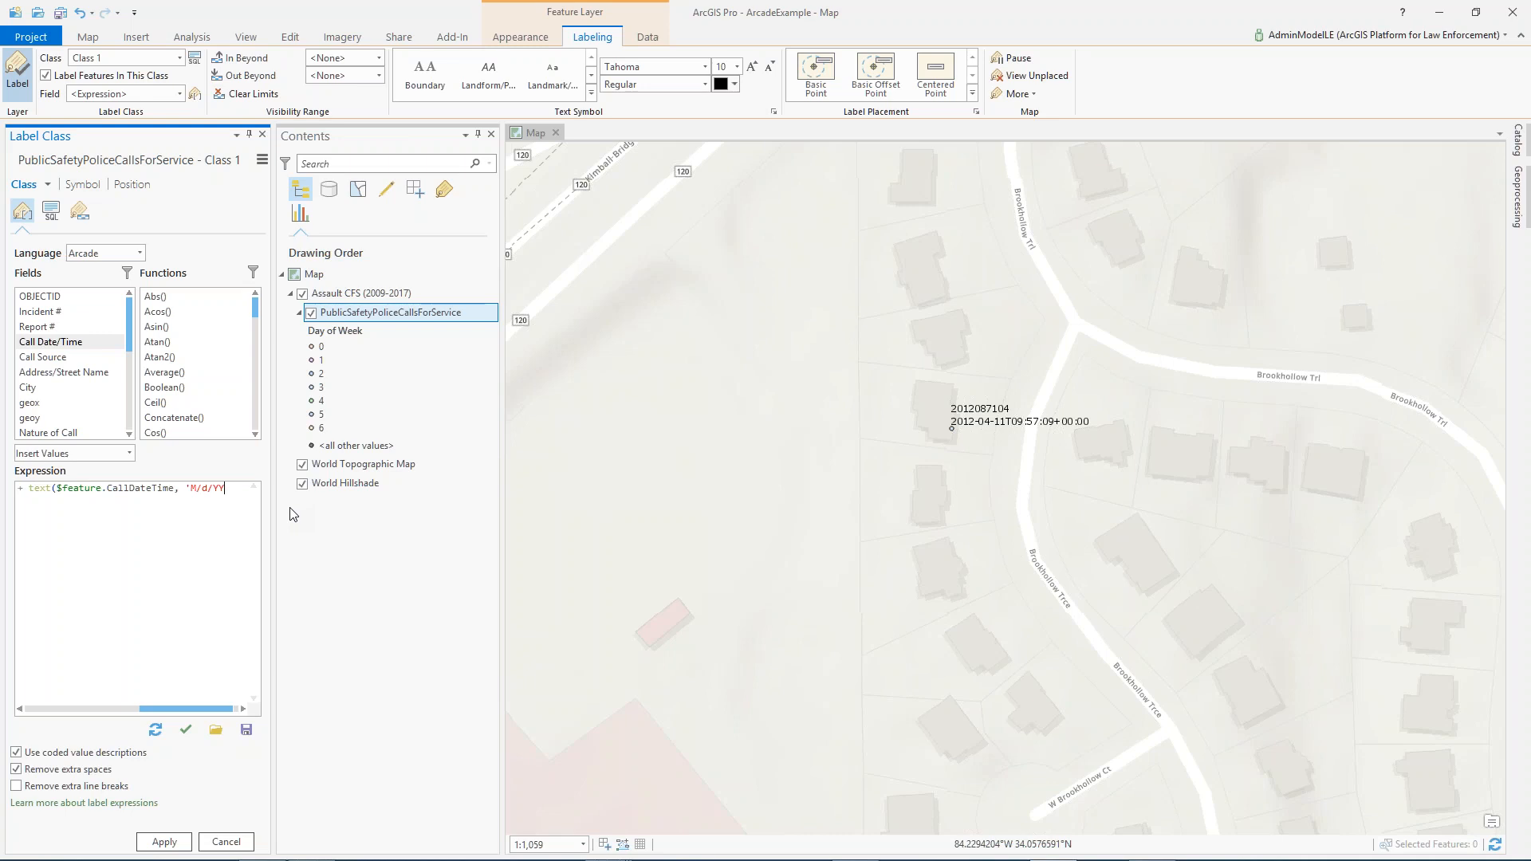
{"action": "type", "text": ", hh:mm'"}
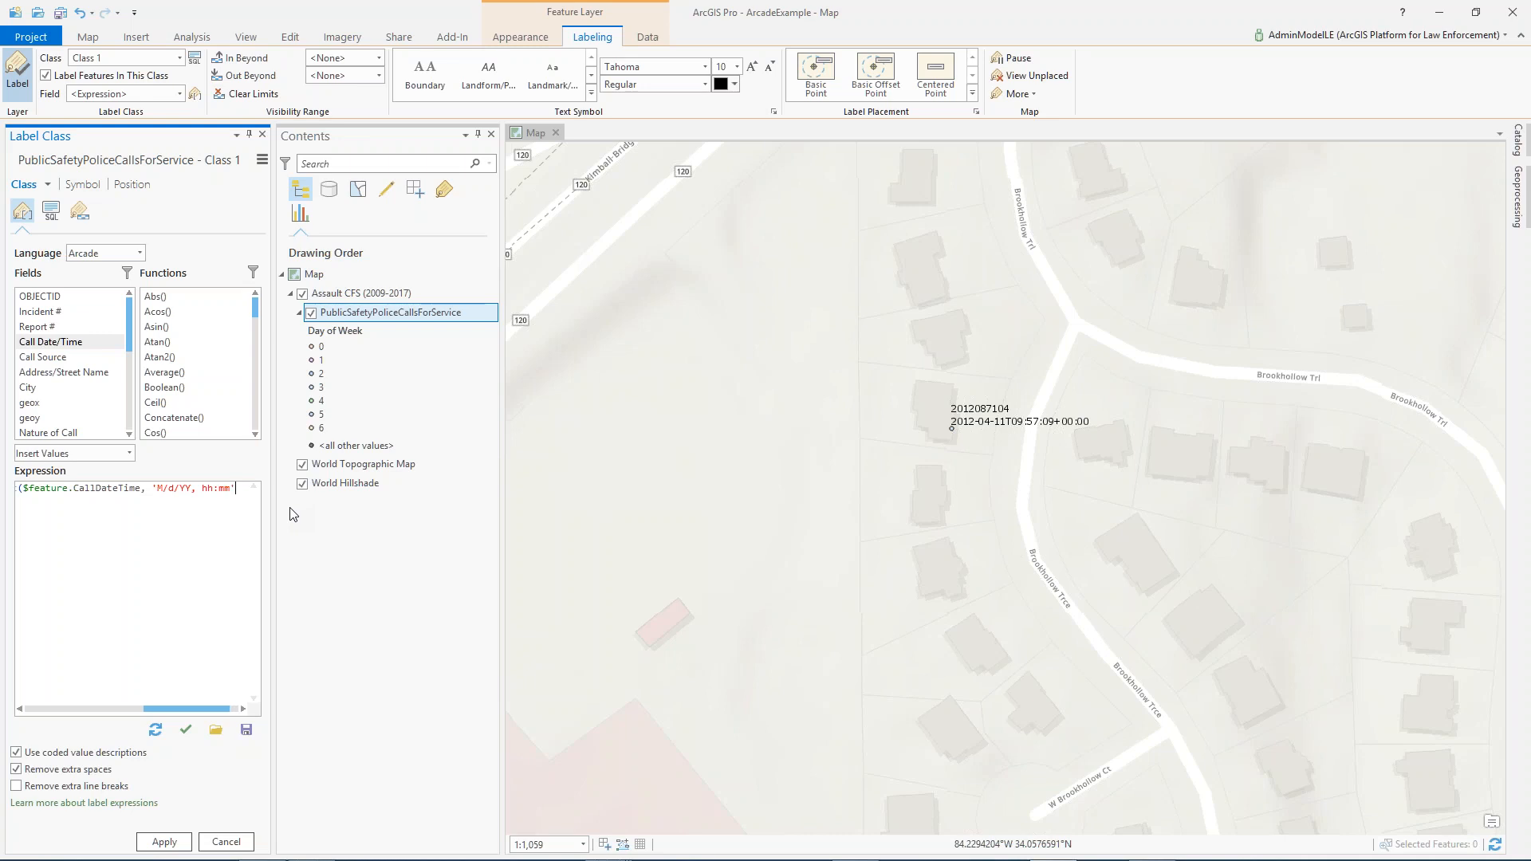
{"action": "type", "text": ")"}
{"action": "left_click", "coordinate": [185, 730]}
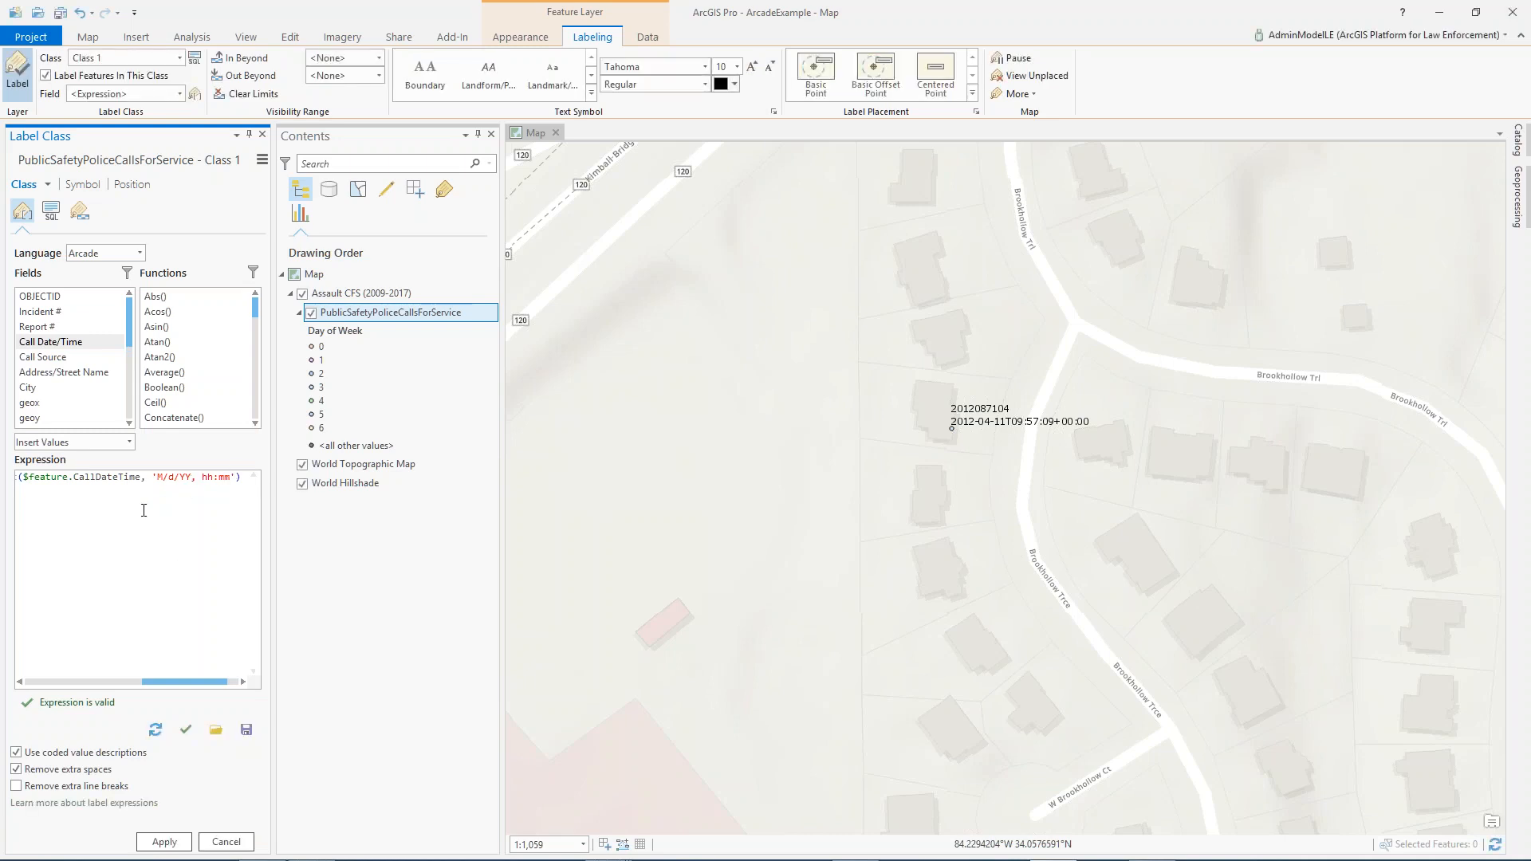
{"action": "left_click", "coordinate": [163, 842]}
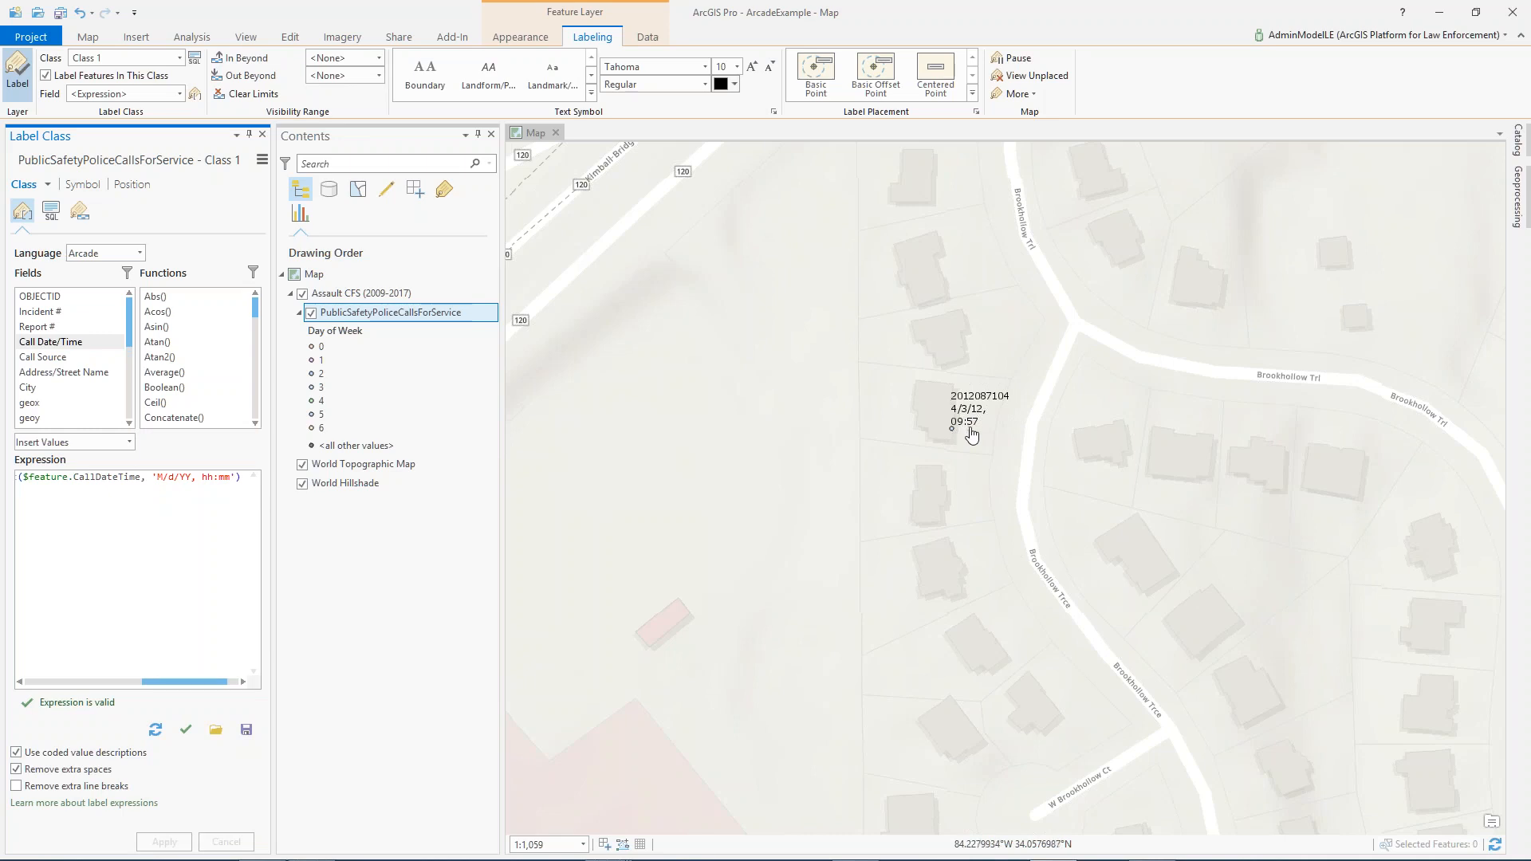
- Switch to the Rochester Robberies By Beat 2012-2016 web map in the browser
{"action": "key", "text": "alt+Tab"}
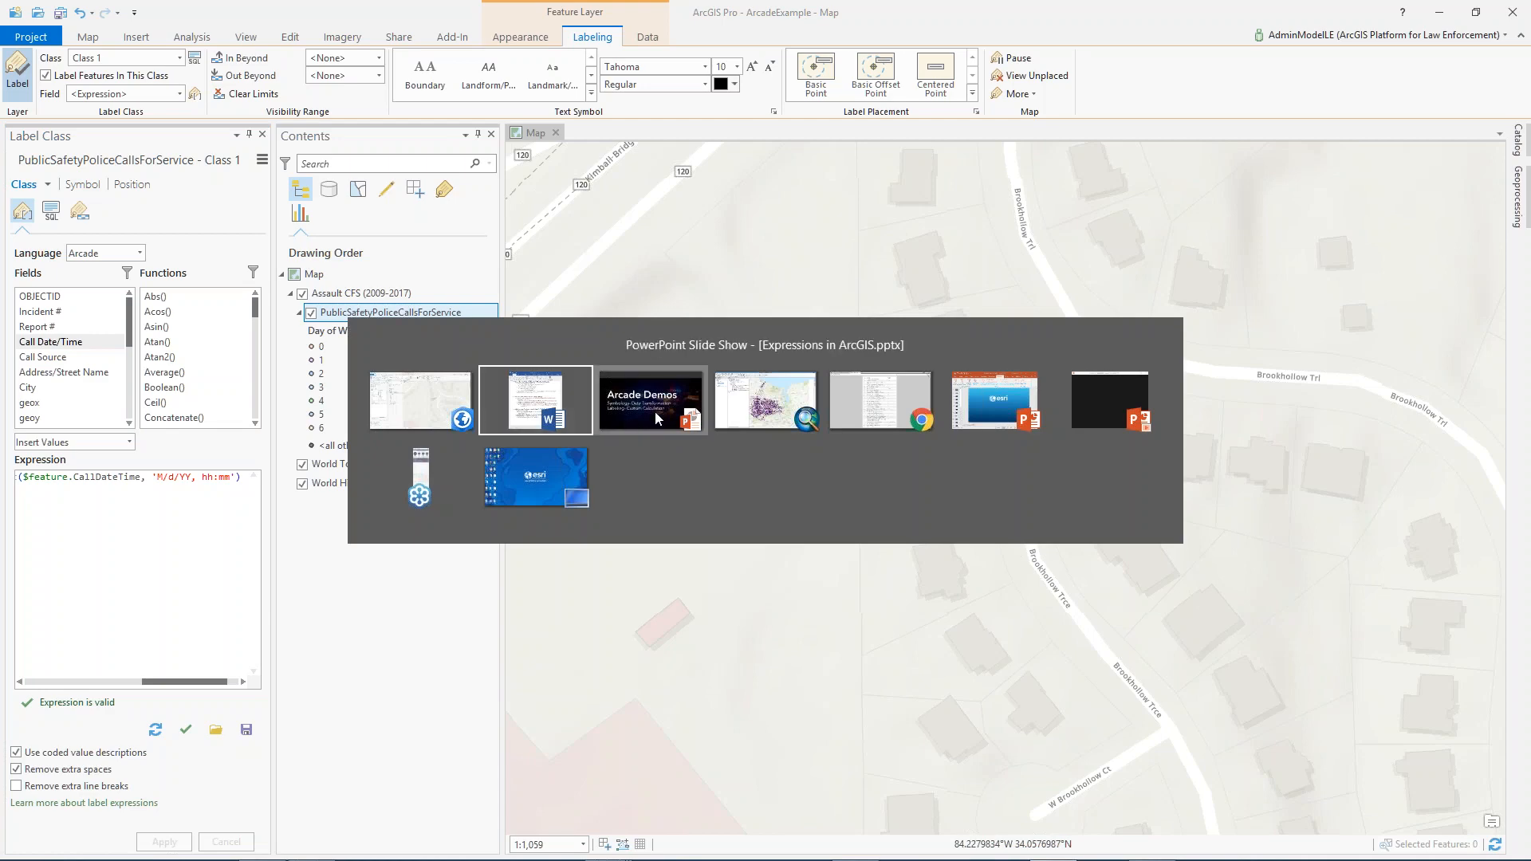
{"action": "mouse_move", "coordinate": [659, 410]}
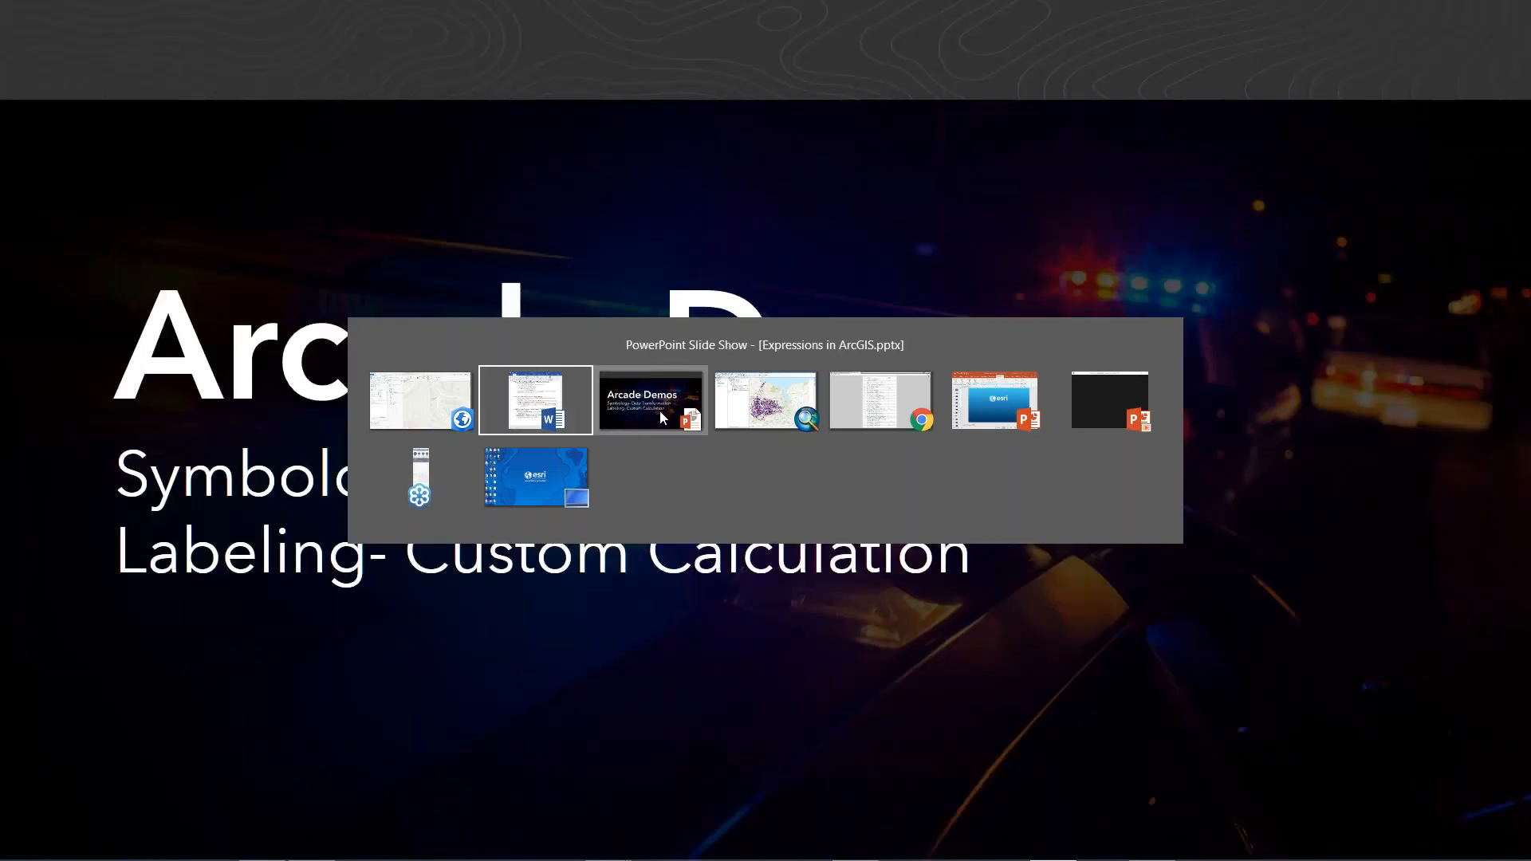
{"action": "left_click", "coordinate": [881, 402]}
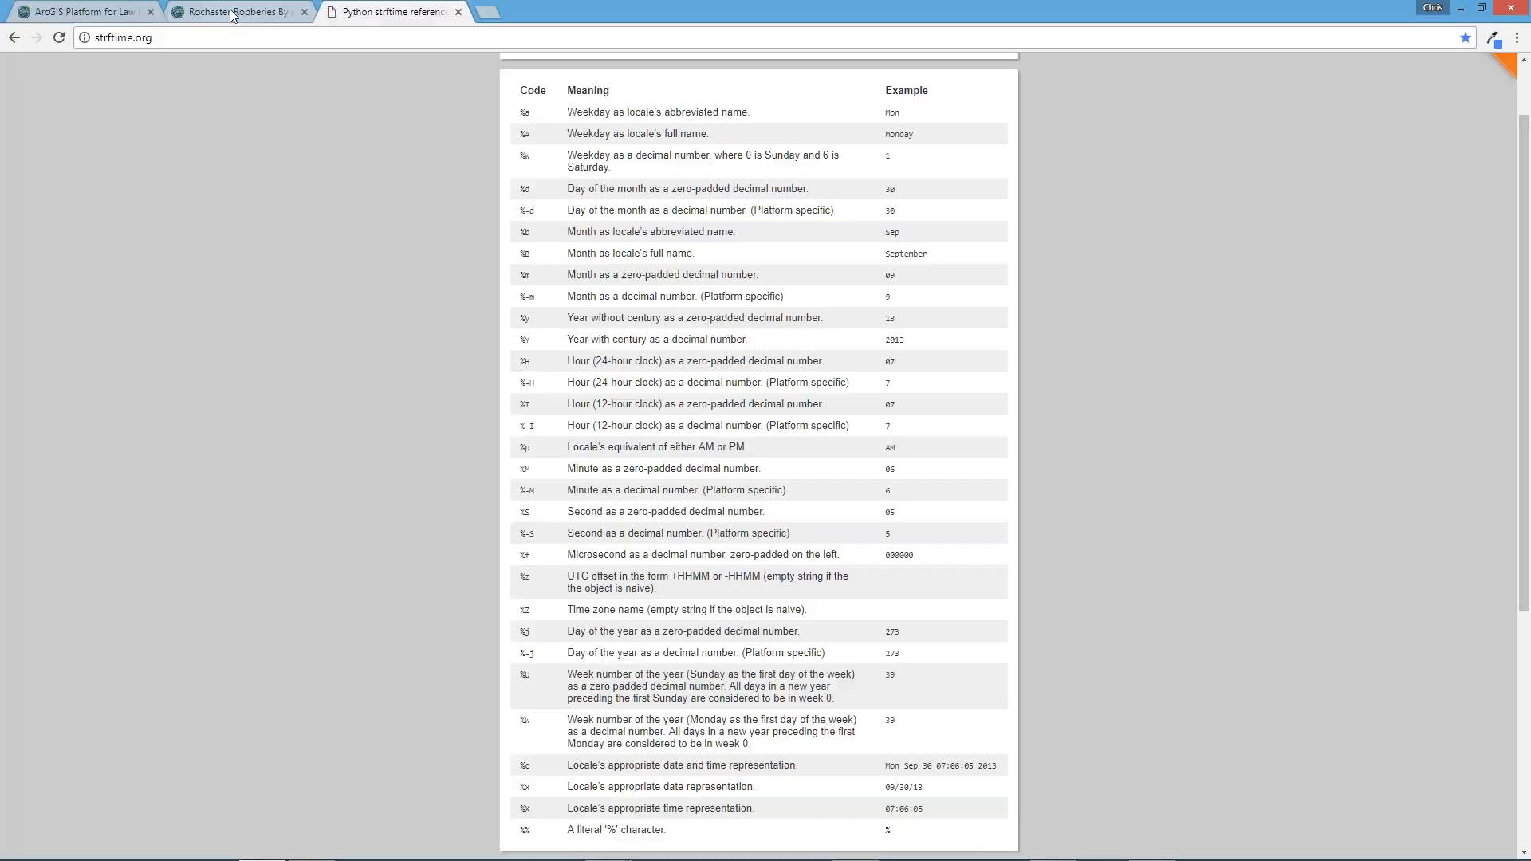
{"action": "left_click", "coordinate": [232, 12]}
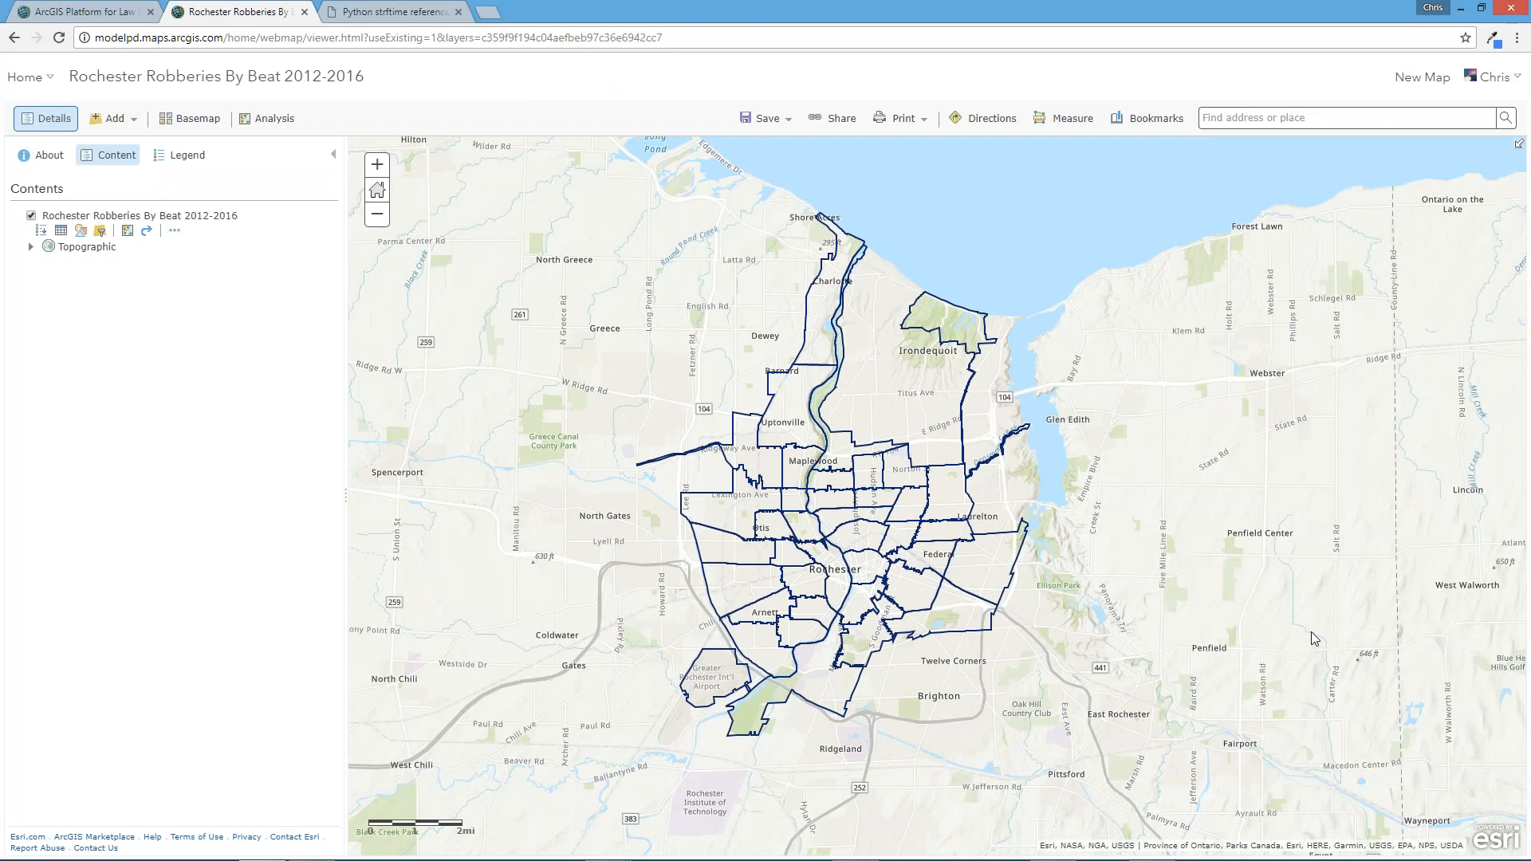
- Examine the attributes and yearly robbery figures in the pop-up for Beat 211 and close it
{"action": "left_click", "coordinate": [810, 444]}
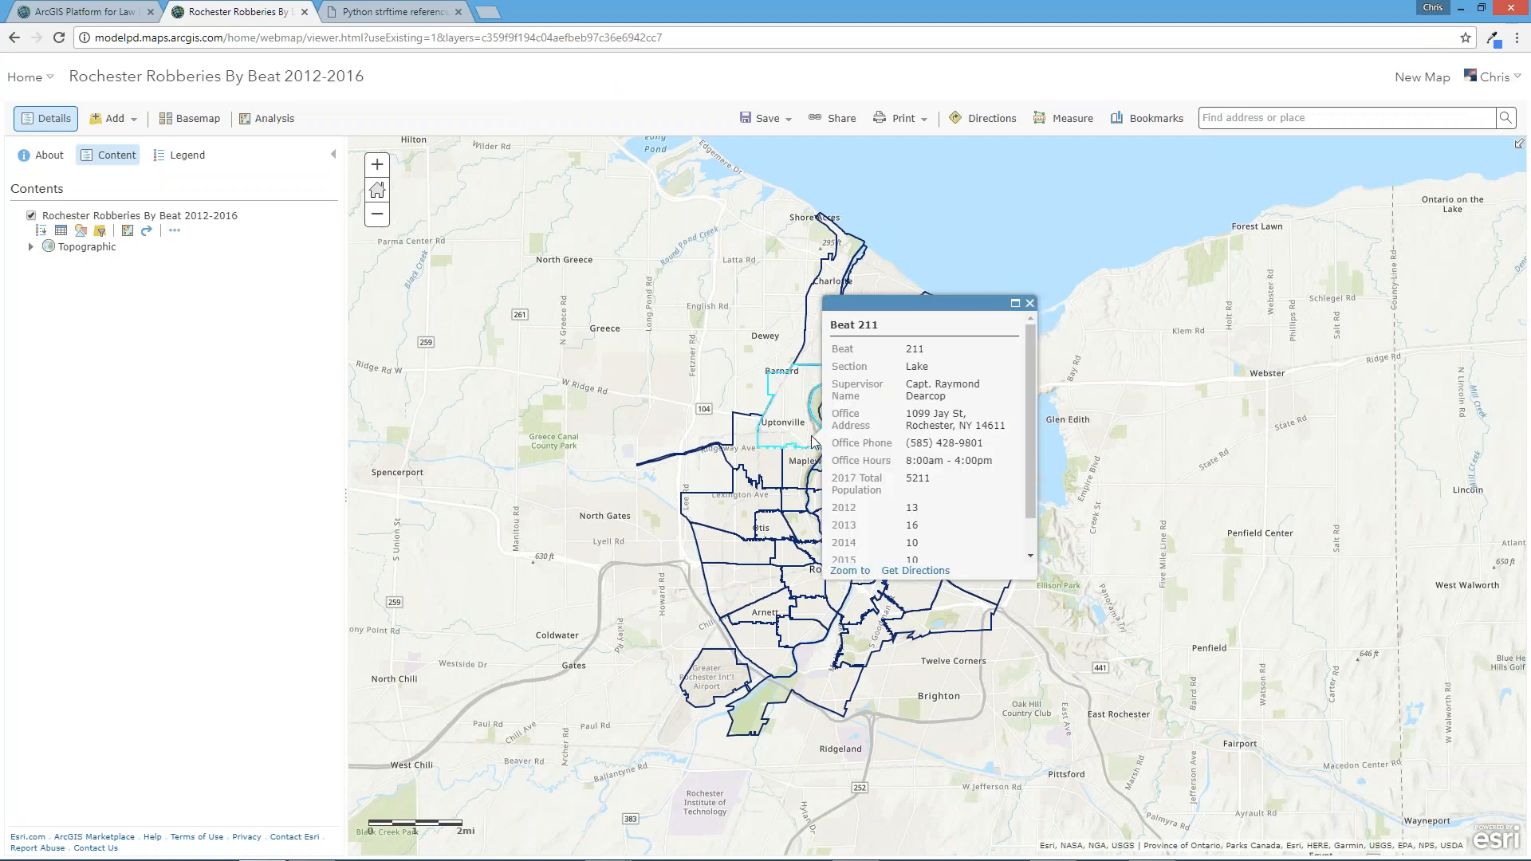
{"action": "scroll", "coordinate": [1034, 377], "scroll_direction": "down", "scroll_amount": 1}
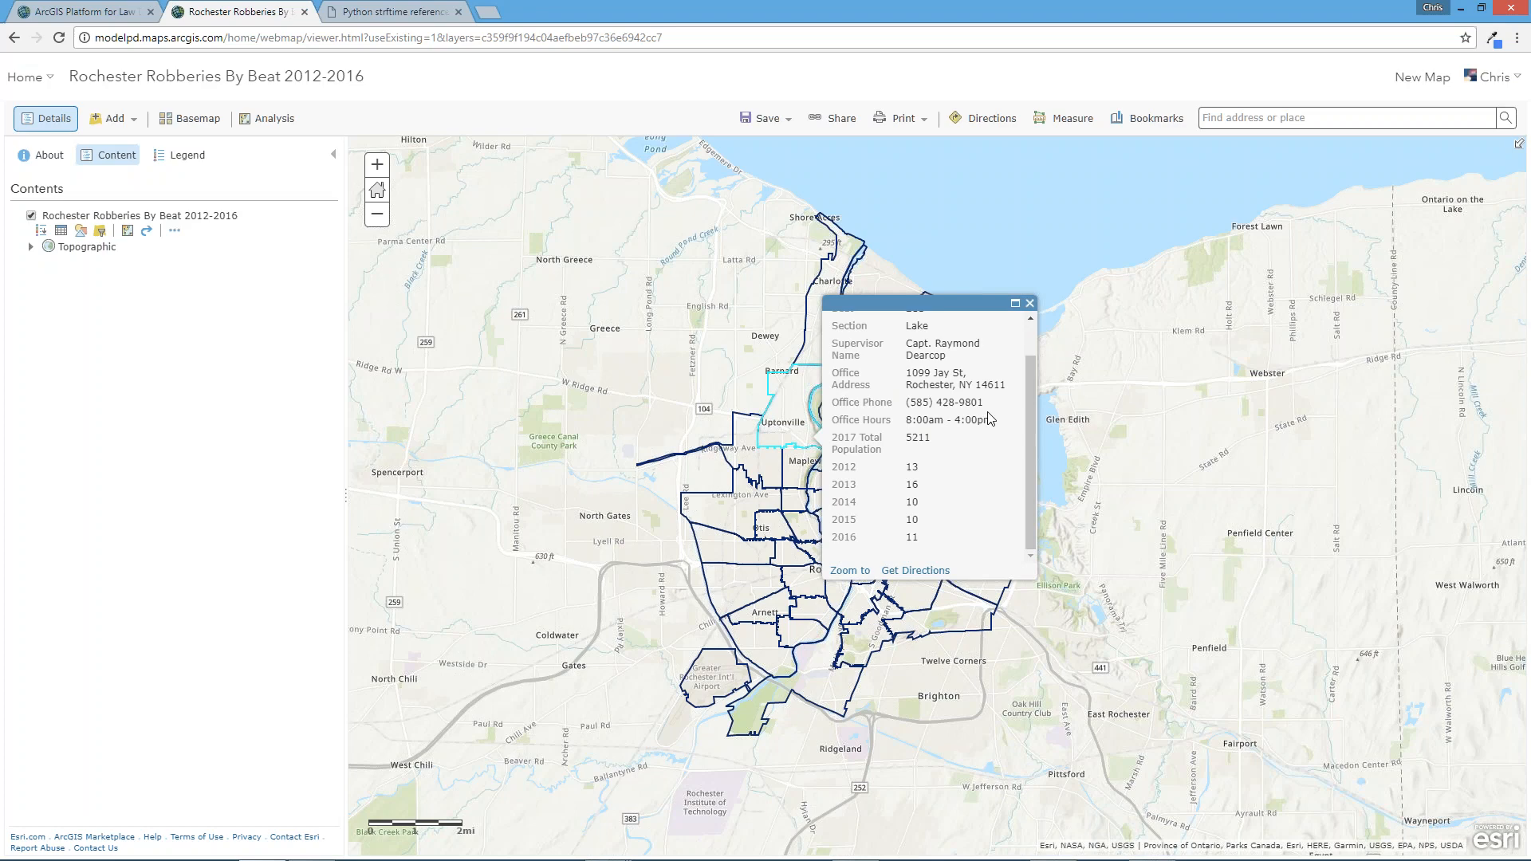
{"action": "left_click", "coordinate": [1030, 304]}
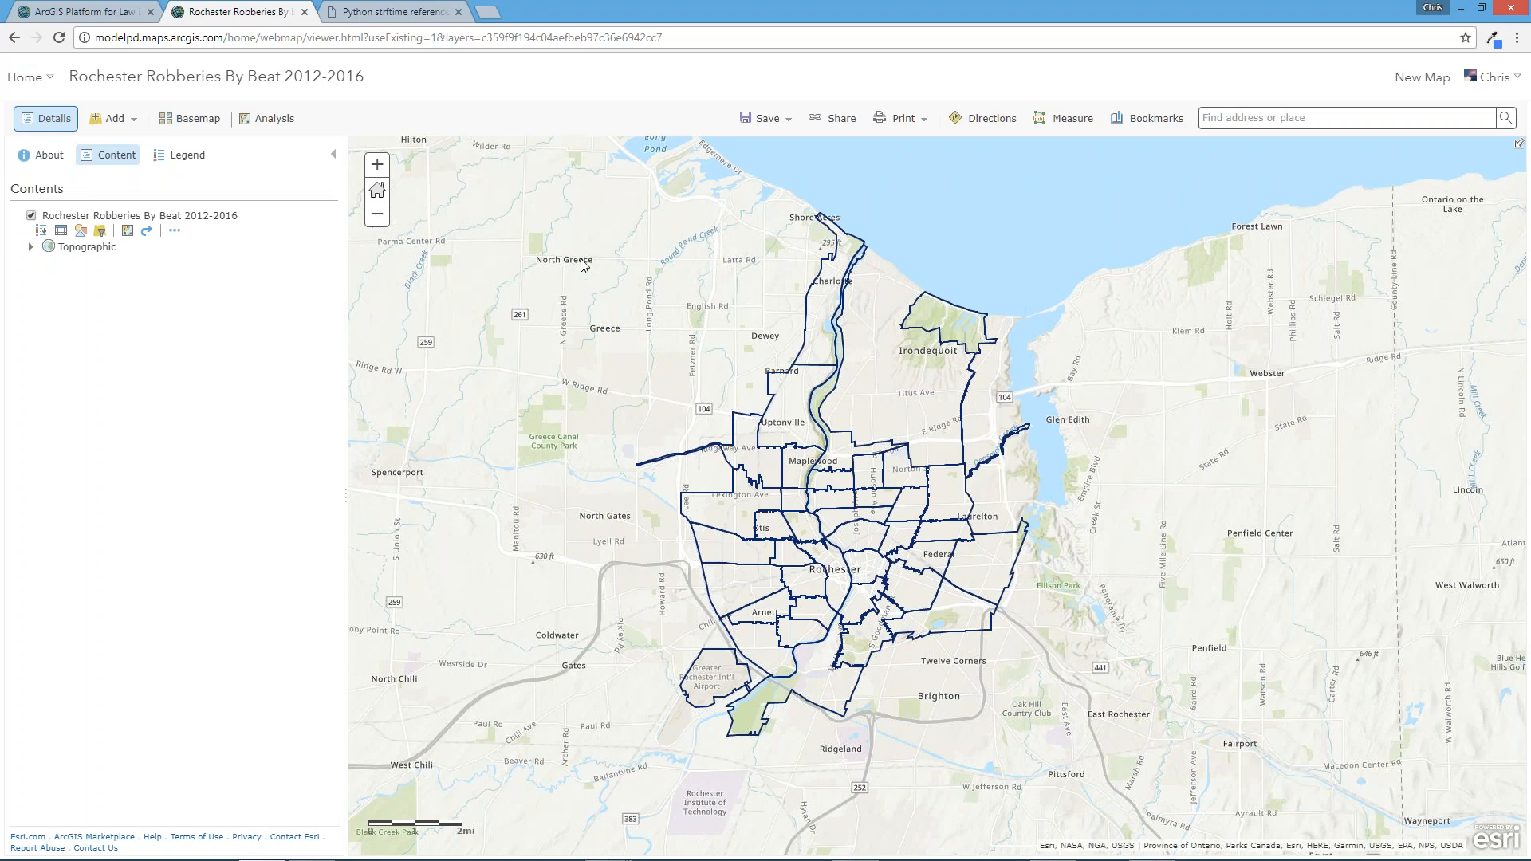
- Change the style of the Rochester Robberies By Beat layer, choosing a new expression as the attribute to show
{"action": "left_click", "coordinate": [80, 233]}
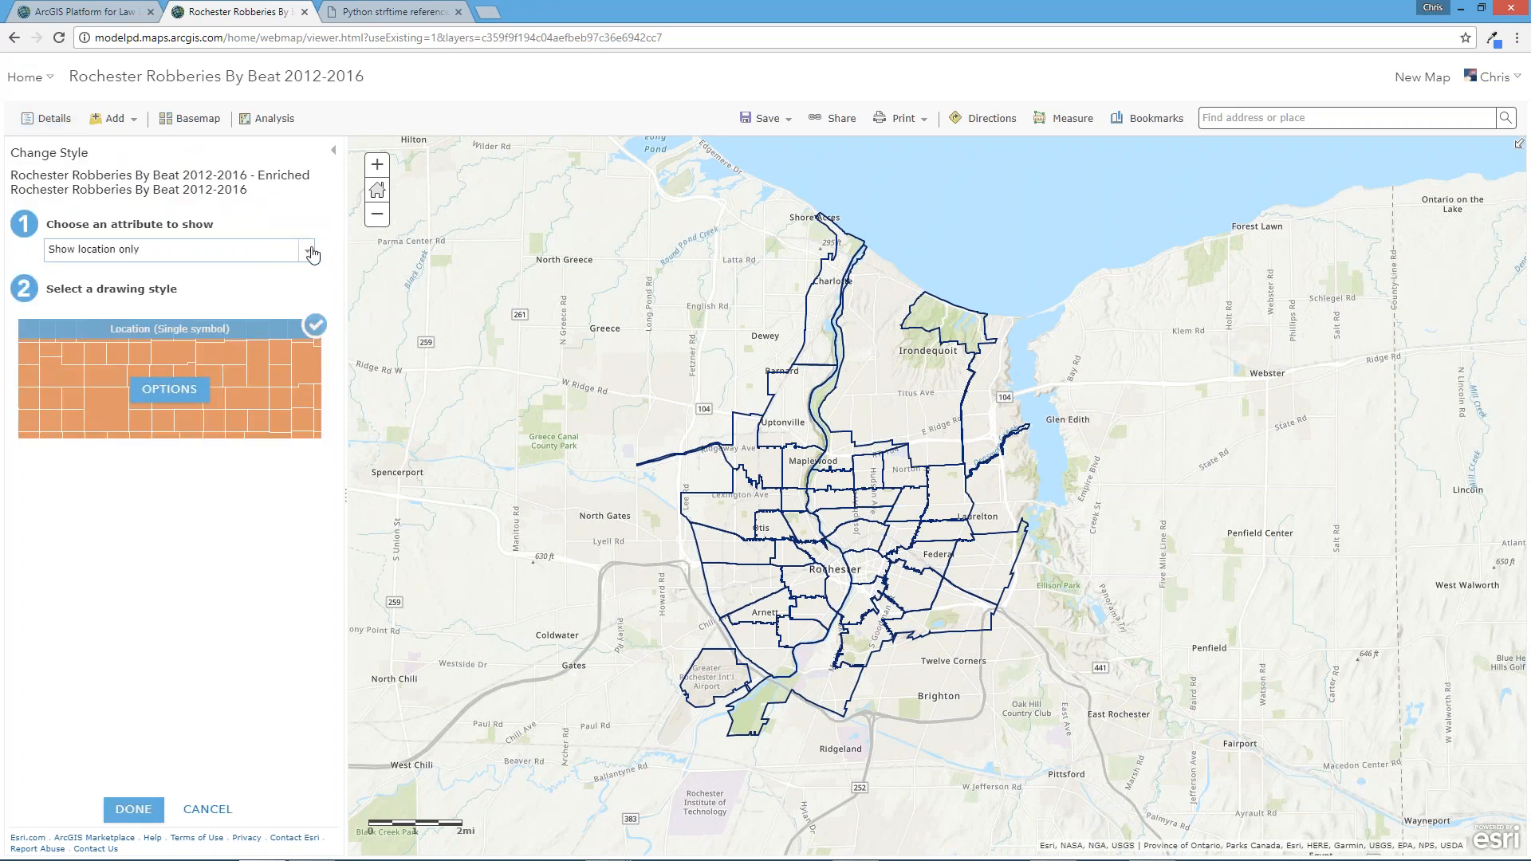
{"action": "left_click", "coordinate": [311, 252]}
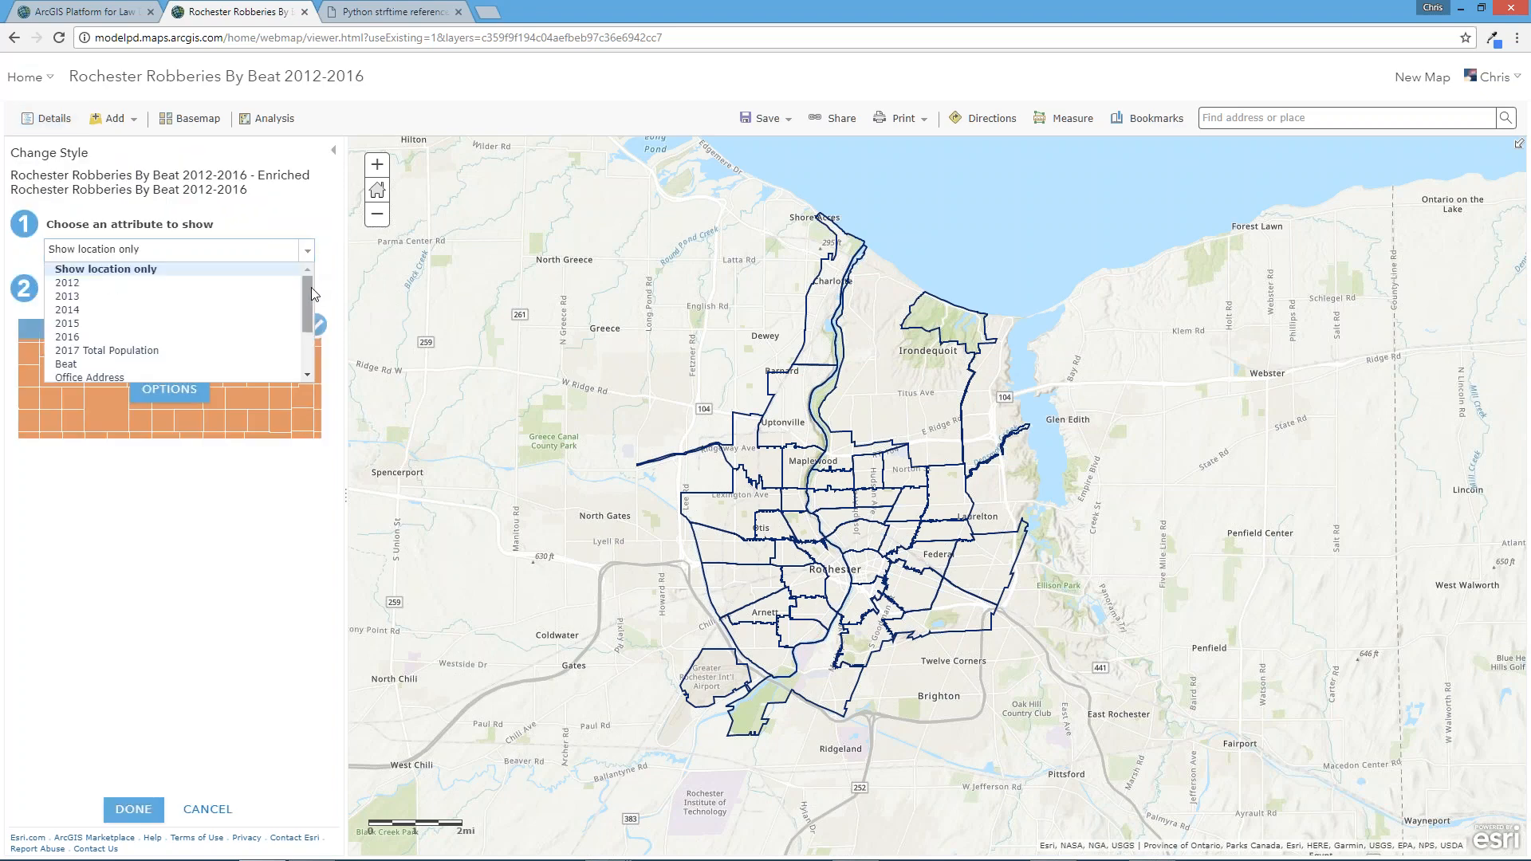
{"action": "left_click_drag", "start_coordinate": [311, 304], "coordinate": [312, 348]}
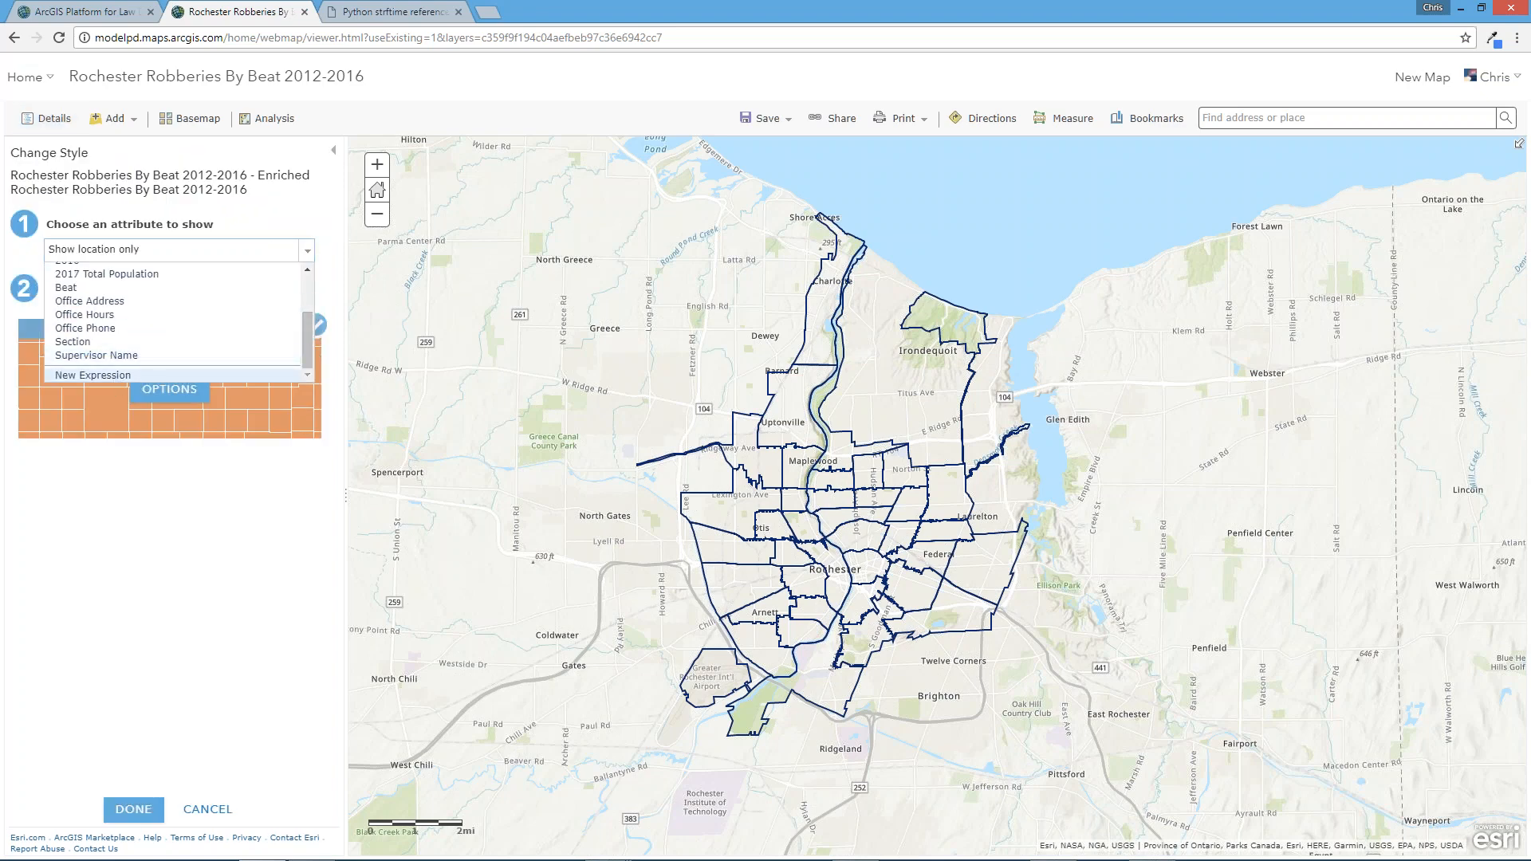
{"action": "left_click", "coordinate": [89, 375]}
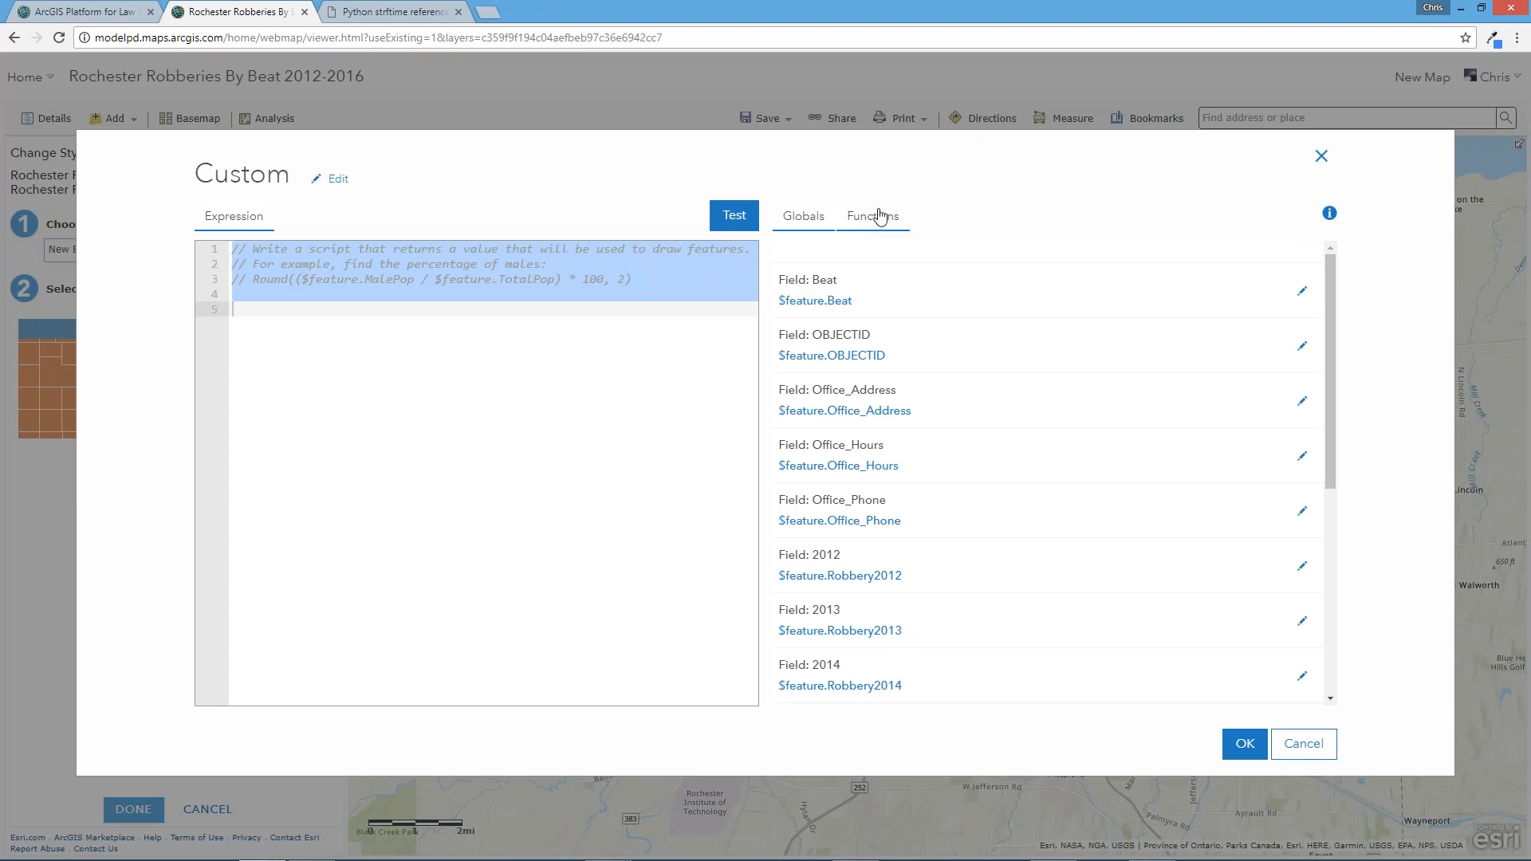
- Replace the sample comments in the style expression with the Average function and remove its placeholder argument
{"action": "left_click", "coordinate": [858, 222]}
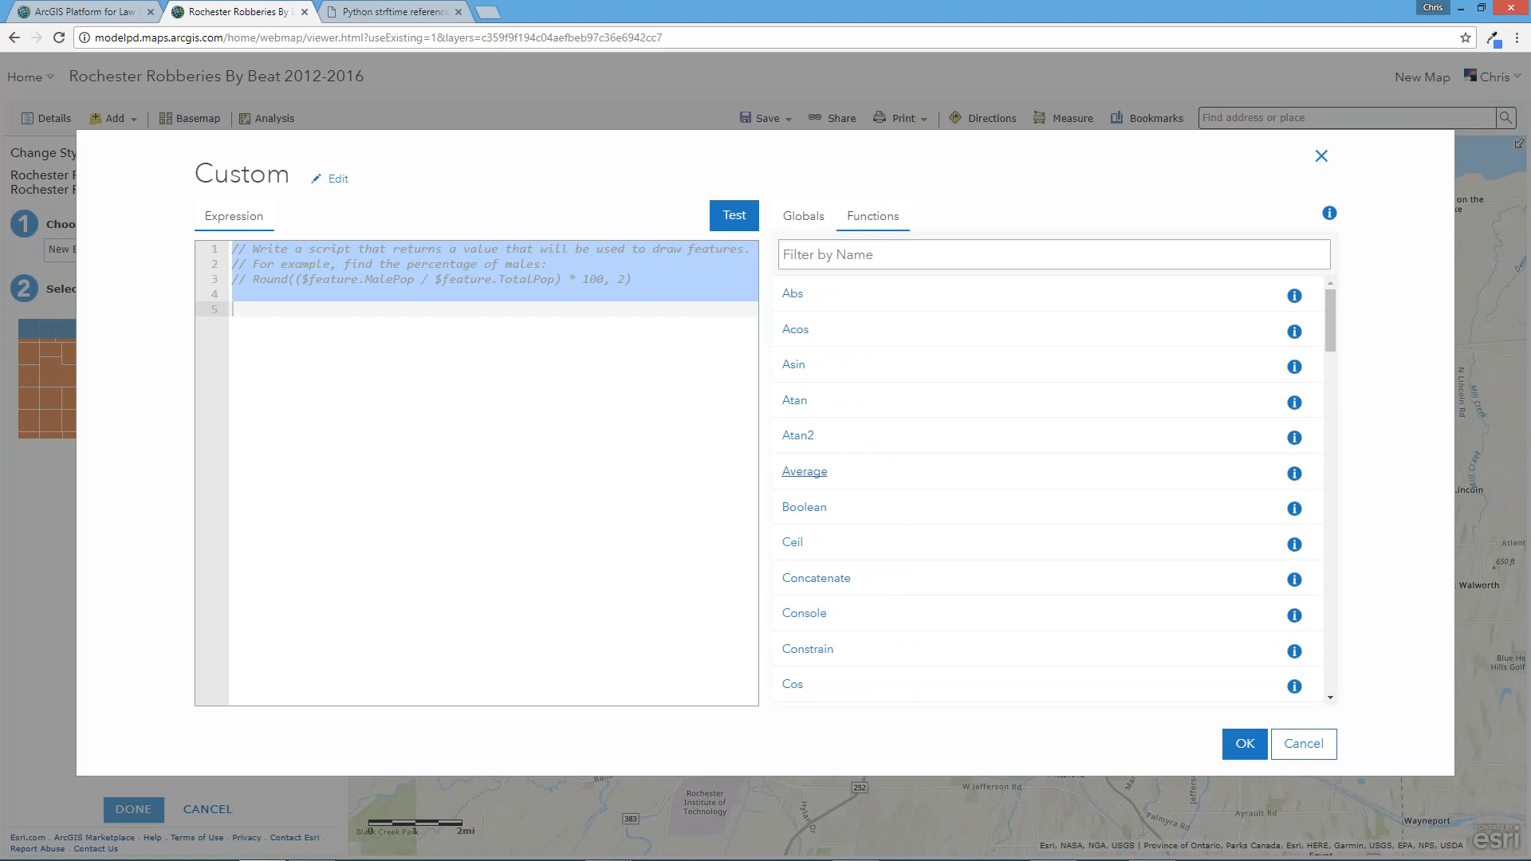
{"action": "left_click", "coordinate": [805, 472]}
{"action": "left_click_drag", "start_coordinate": [329, 249], "coordinate": [287, 249]}
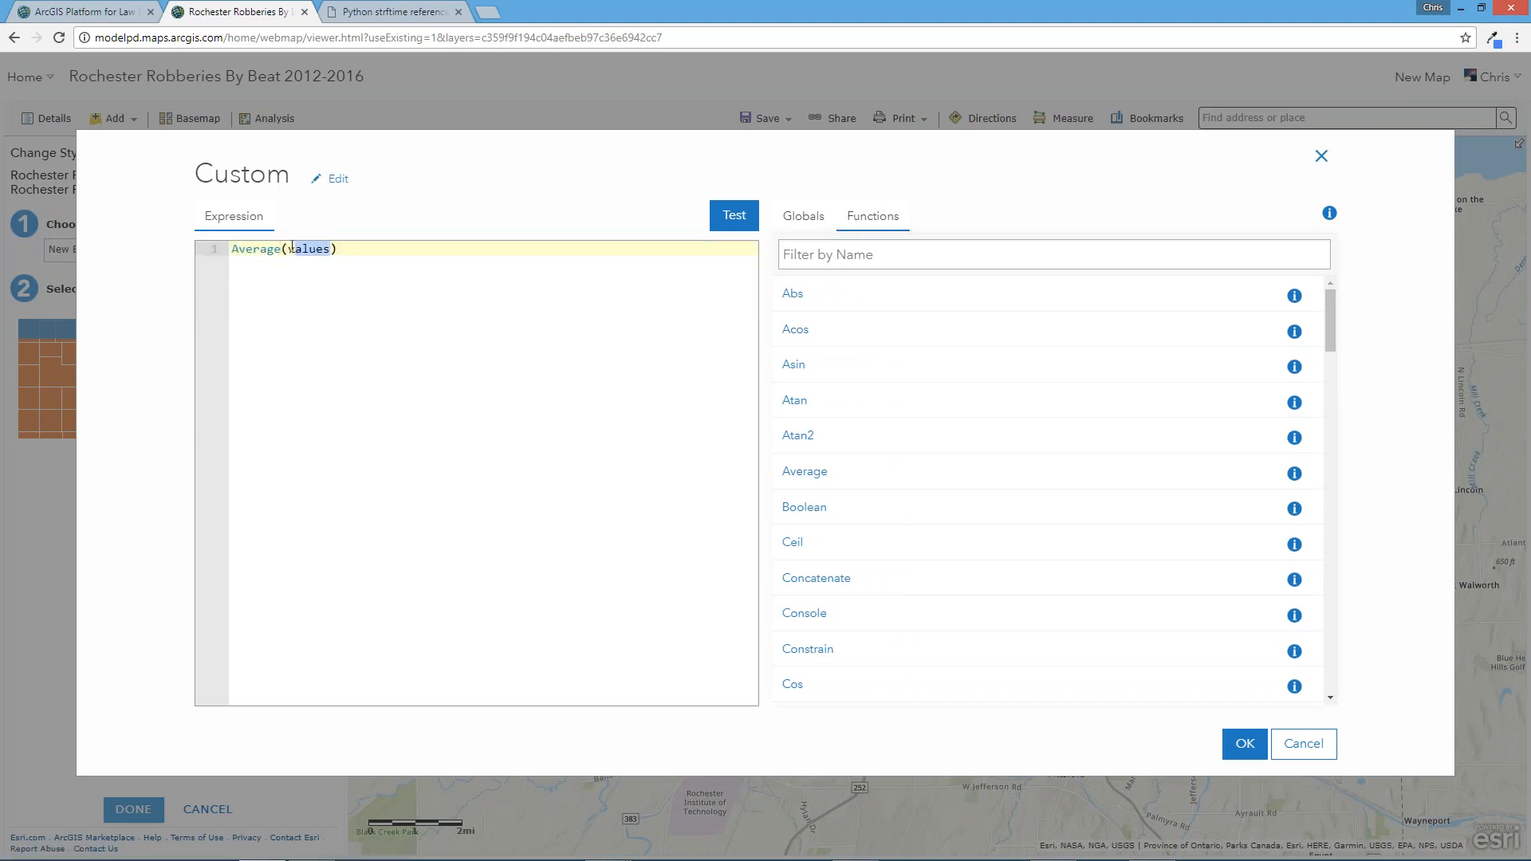
{"action": "key", "text": "BackSpace"}
- Fill the Average function with the comma-separated fields $feature.Robbery2012, $feature.Robbery2013, $feature.Robbery2014, $feature.Robbery2015 and $feature.Robbery2016
{"action": "left_click", "coordinate": [806, 214]}
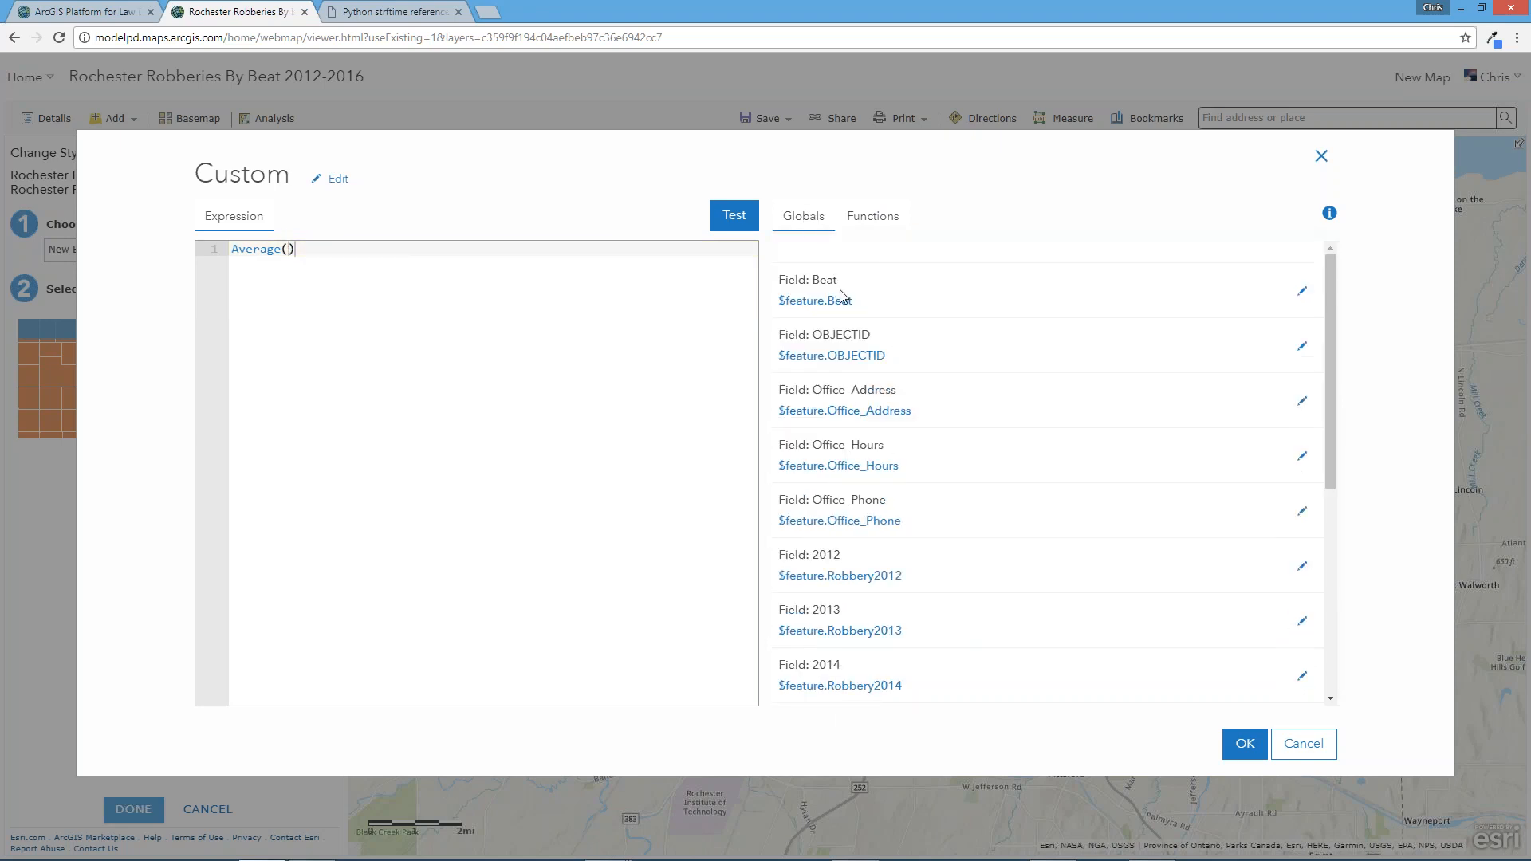
{"action": "left_click", "coordinate": [861, 577]}
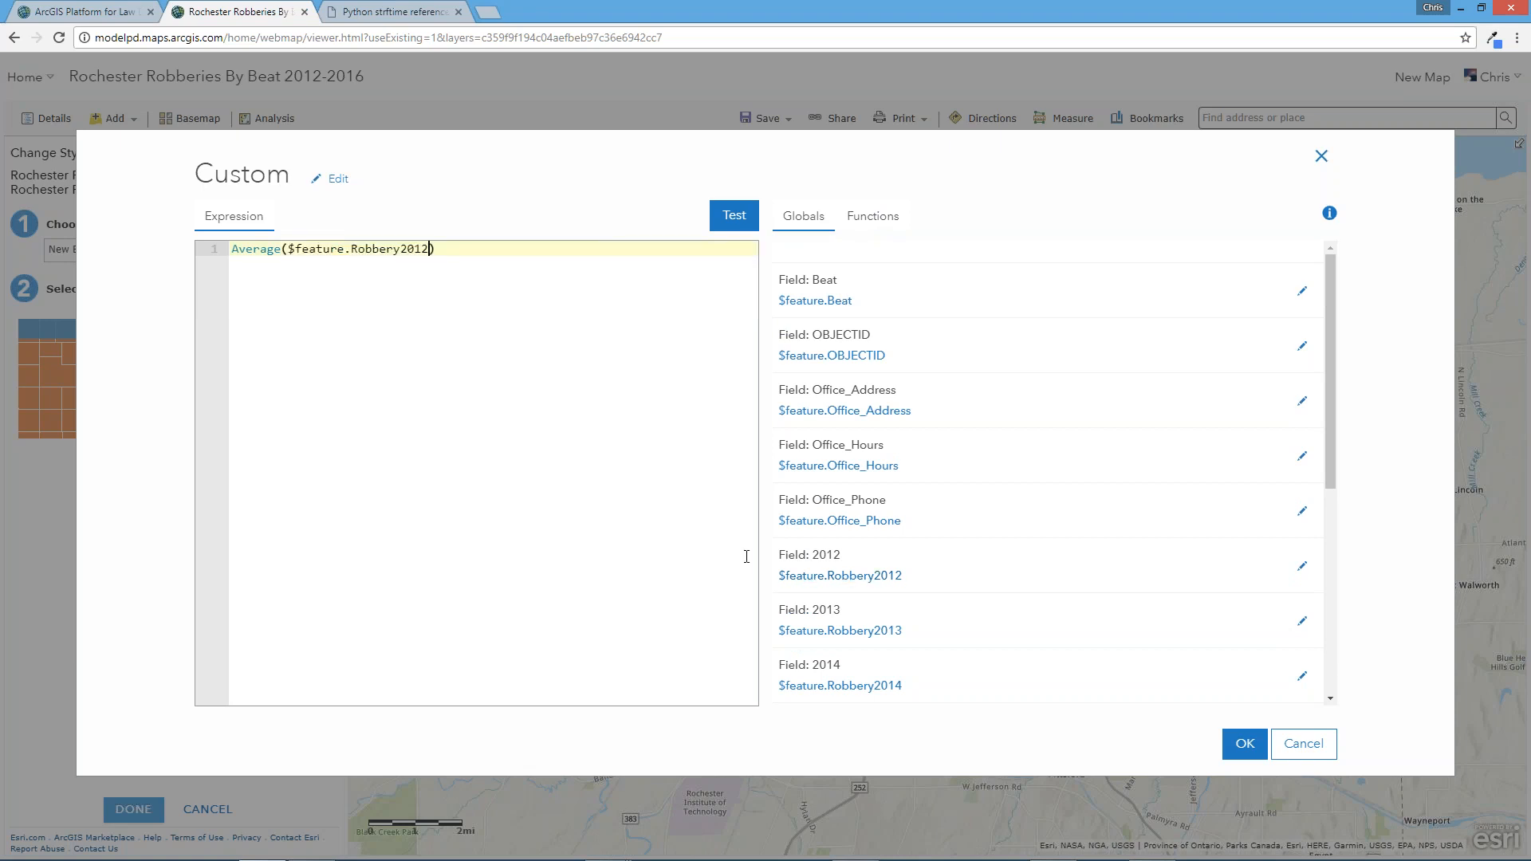
{"action": "type", "text": ","}
{"action": "left_click", "coordinate": [853, 630]}
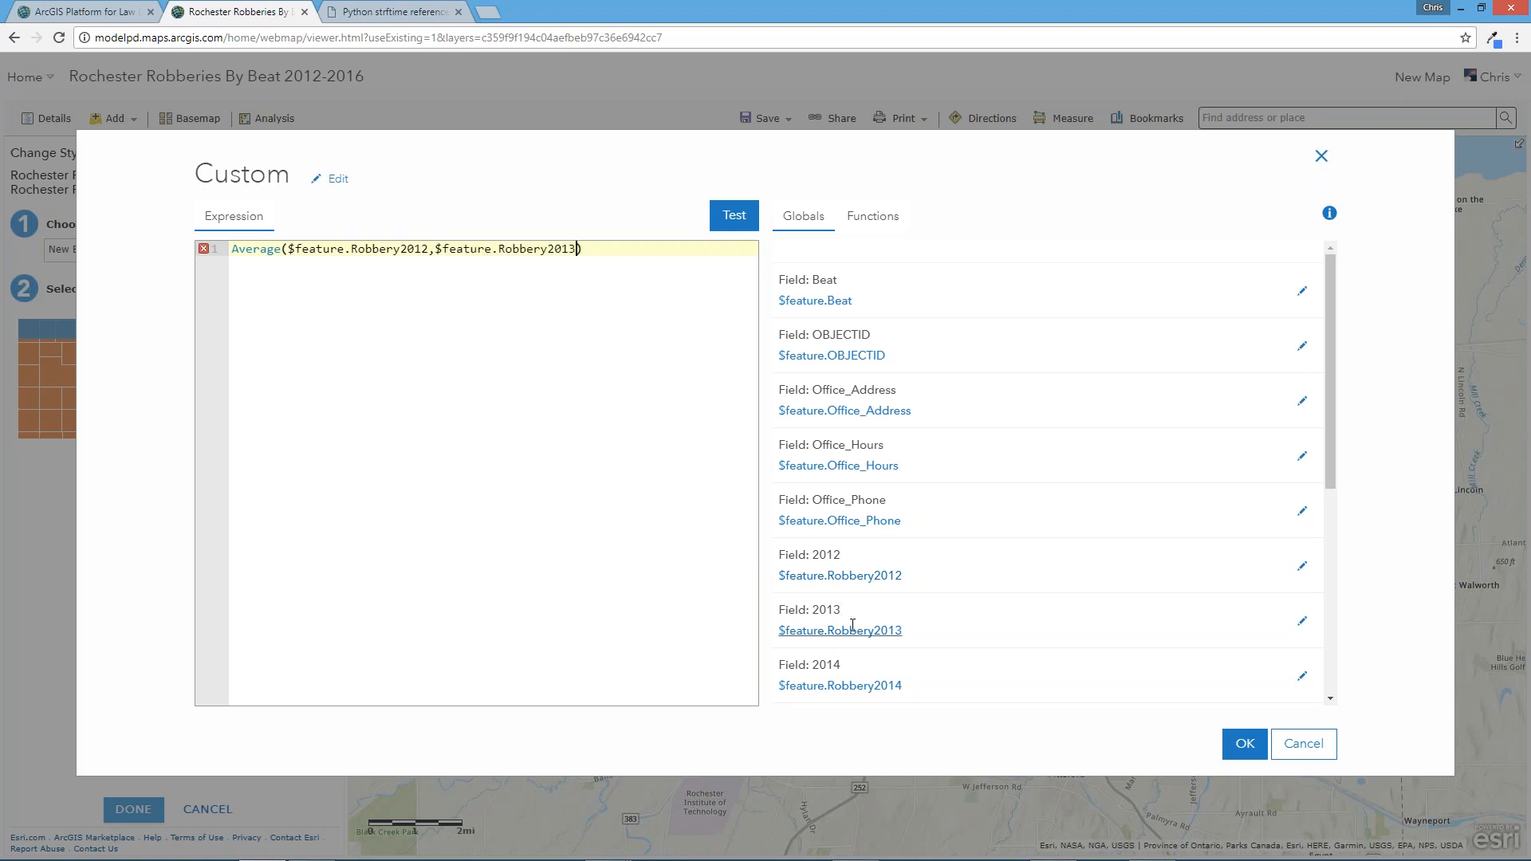
{"action": "type", "text": ","}
{"action": "left_click", "coordinate": [840, 685]}
{"action": "type", "text": ",$feature.Robbery2014,"}
{"action": "scroll", "coordinate": [1331, 477], "scroll_direction": "down", "scroll_amount": 2}
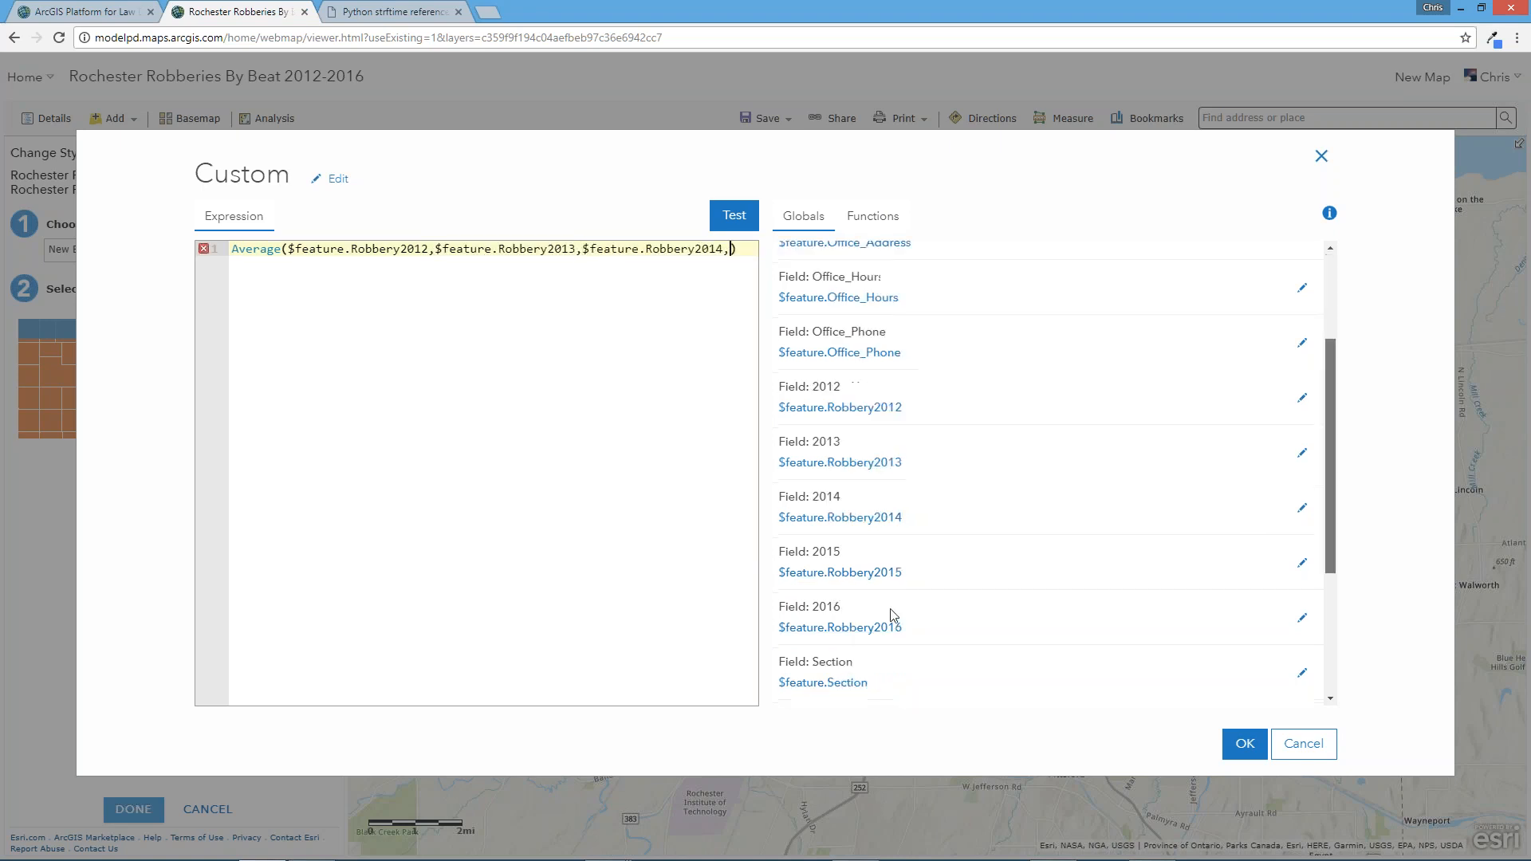
{"action": "left_click", "coordinate": [839, 570]}
{"action": "type", "text": ","}
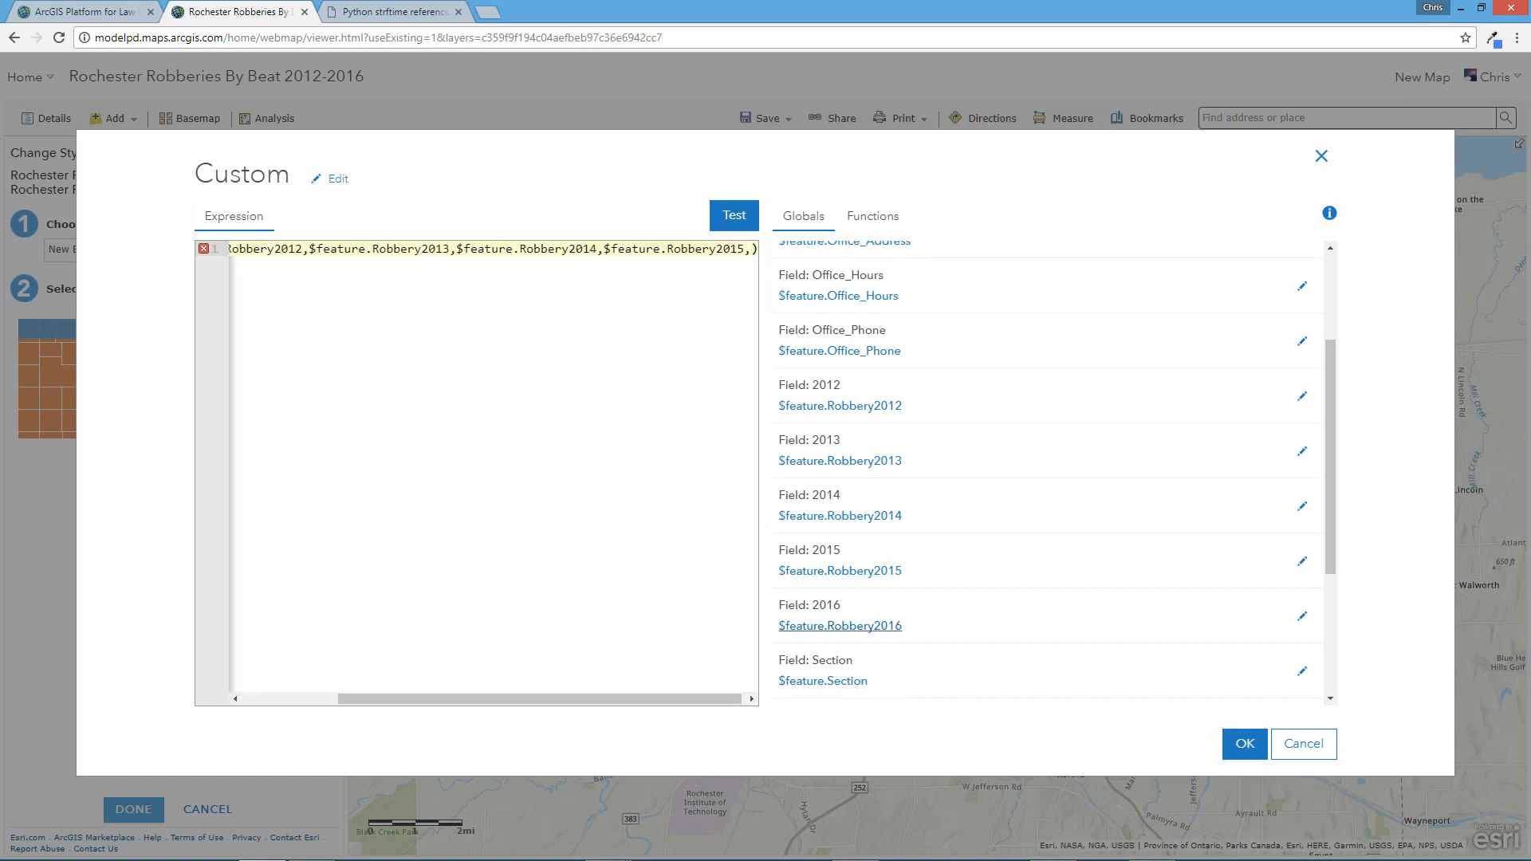
{"action": "left_click", "coordinate": [840, 625]}
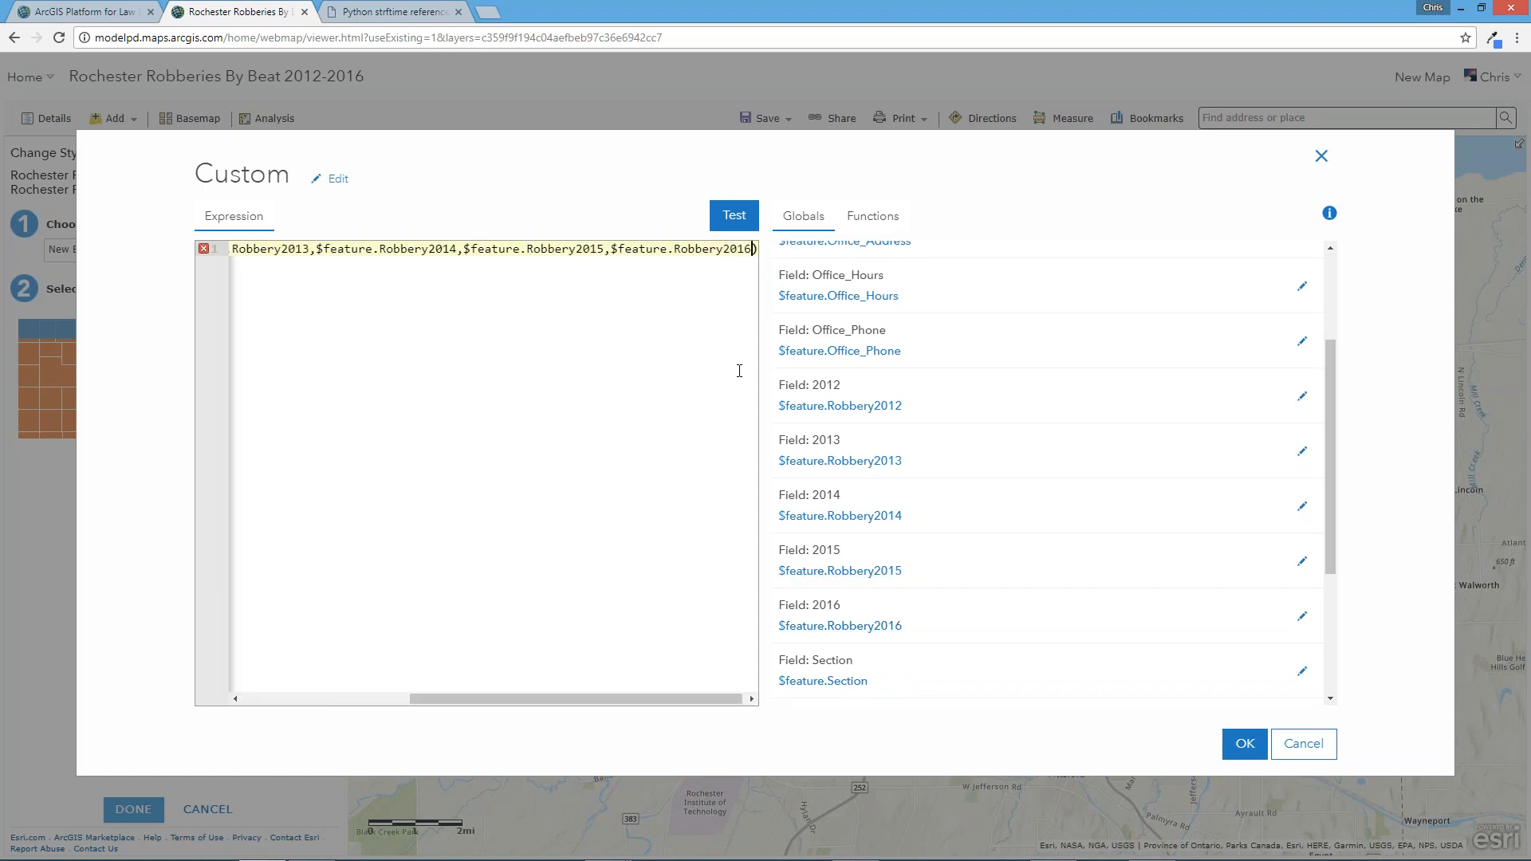
- Test and accept the average expression, and apply the Counts and Amounts (Color) drawing style to the beats
{"action": "left_click", "coordinate": [734, 215]}
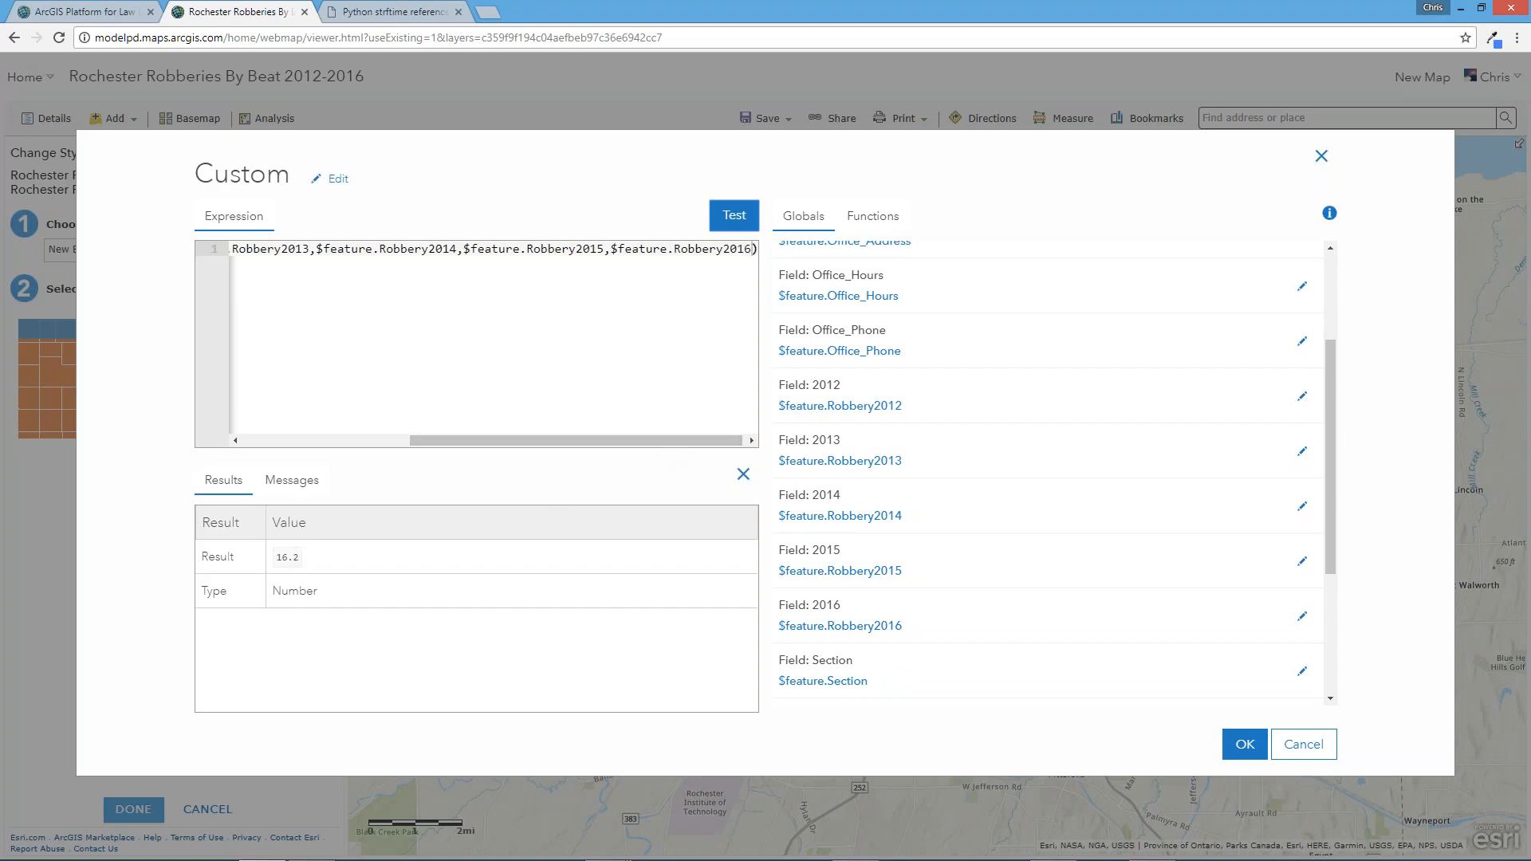
{"action": "left_click", "coordinate": [1244, 744]}
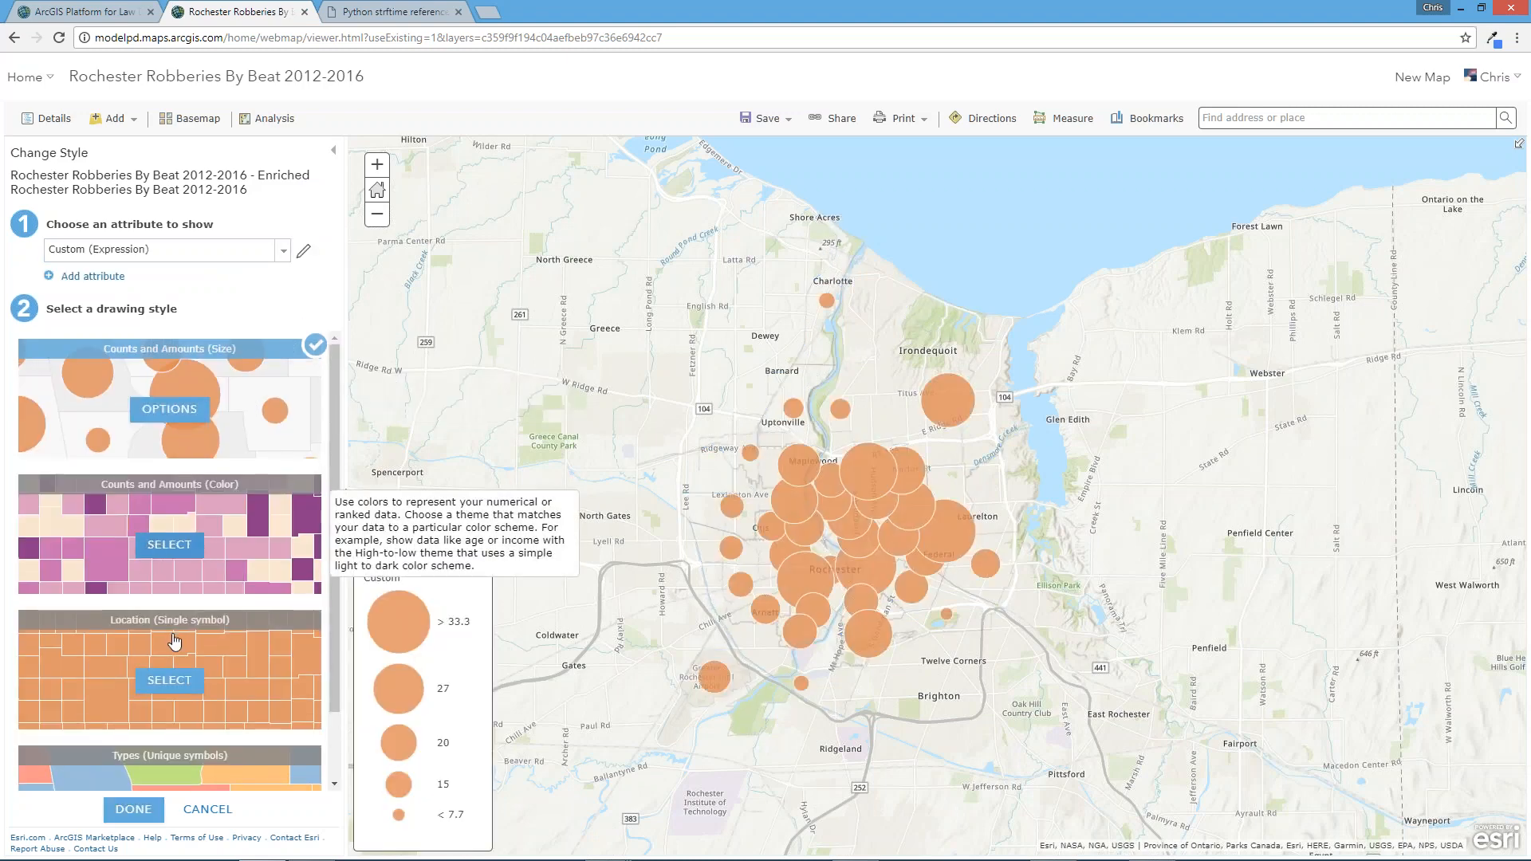
{"action": "left_click", "coordinate": [169, 545]}
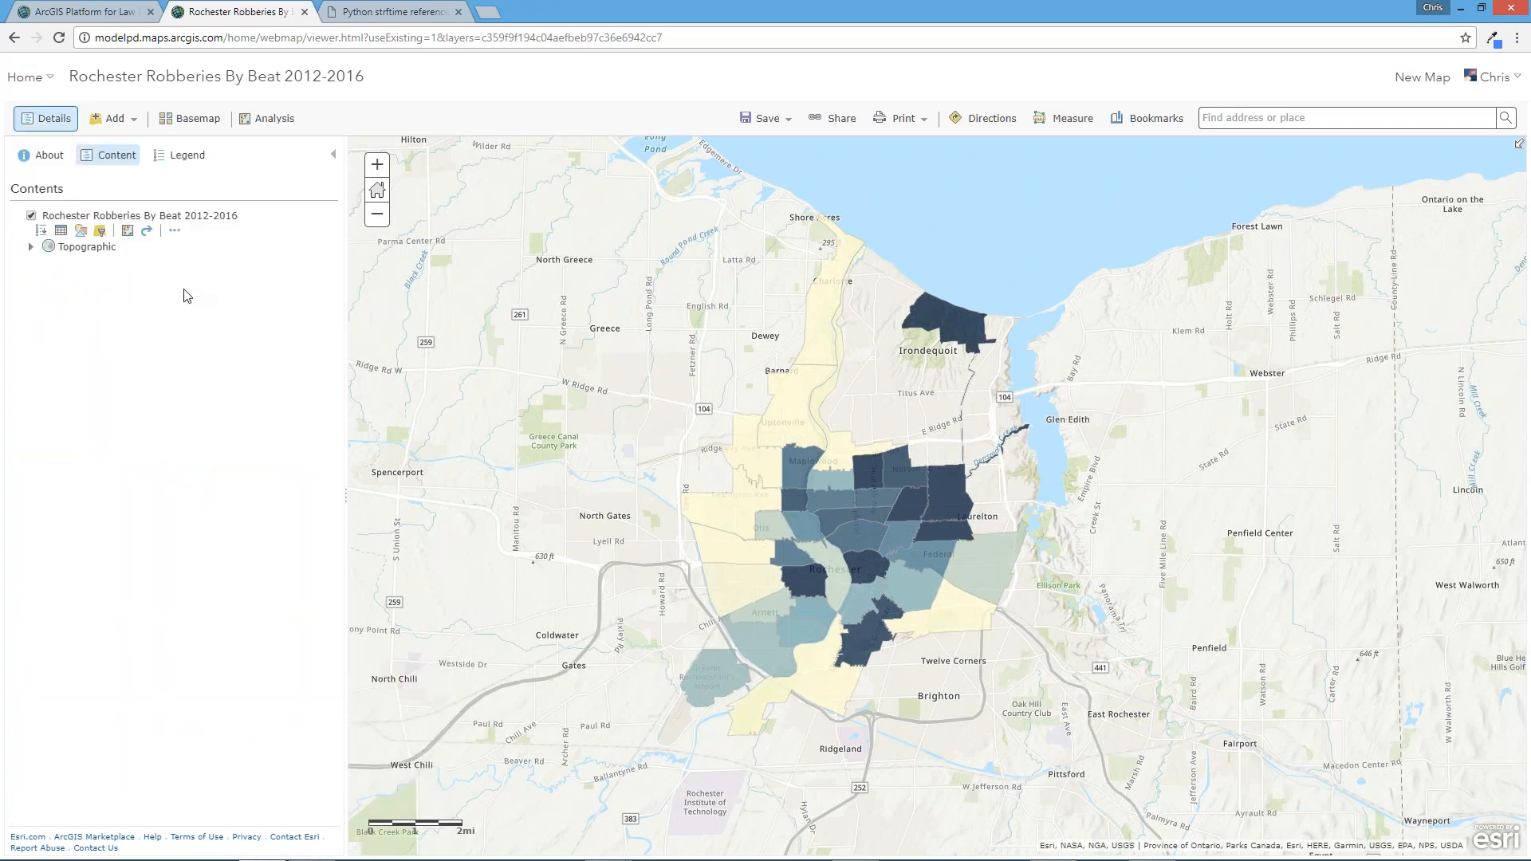
- Create labels for the Rochester Robberies By Beat layer, choosing a new expression as the label text
{"action": "left_click", "coordinate": [175, 232]}
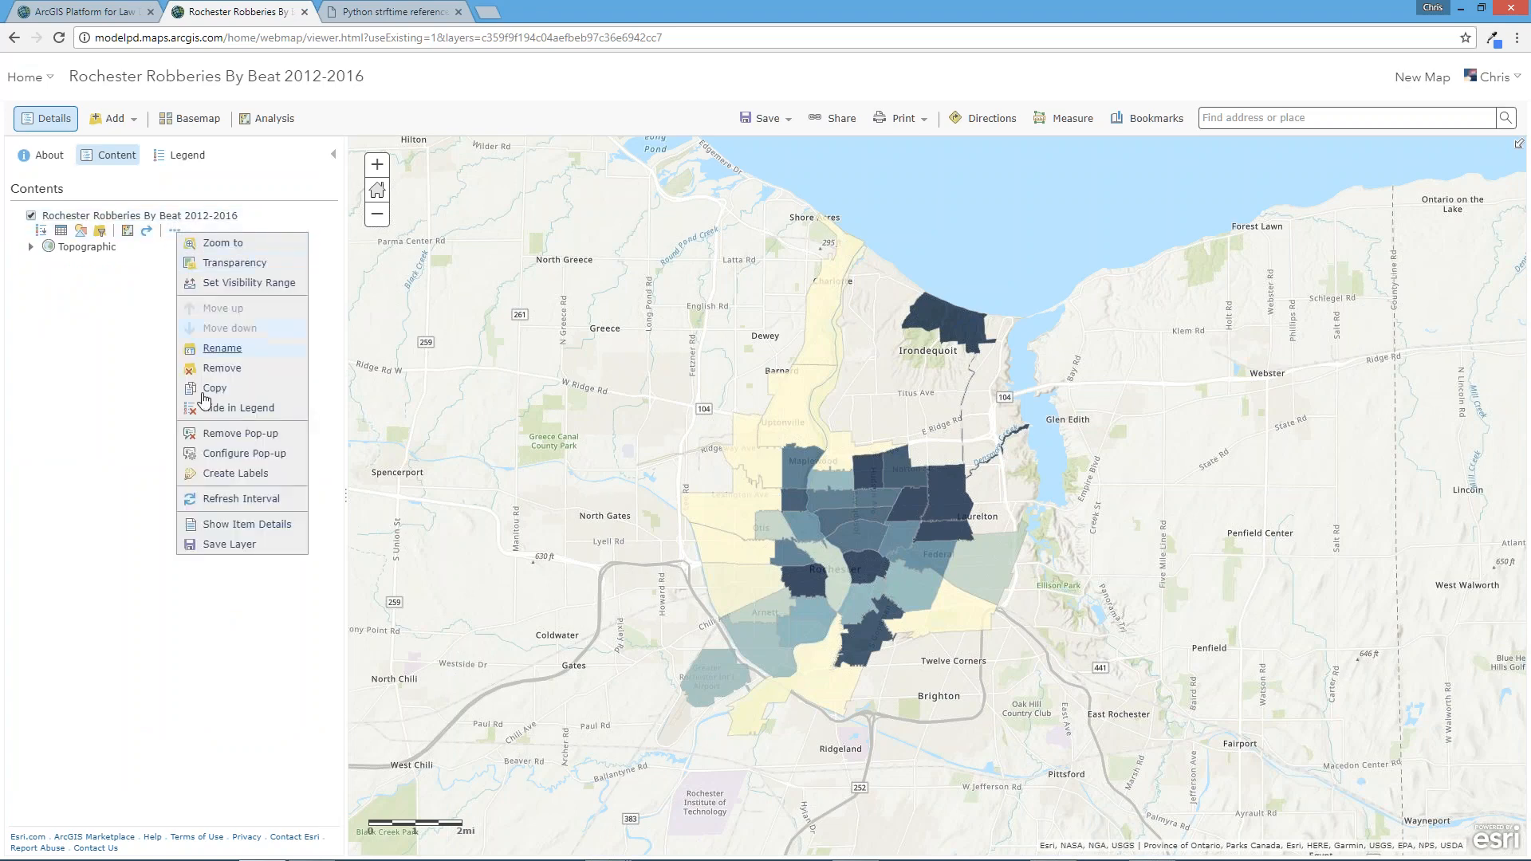
{"action": "left_click", "coordinate": [226, 477]}
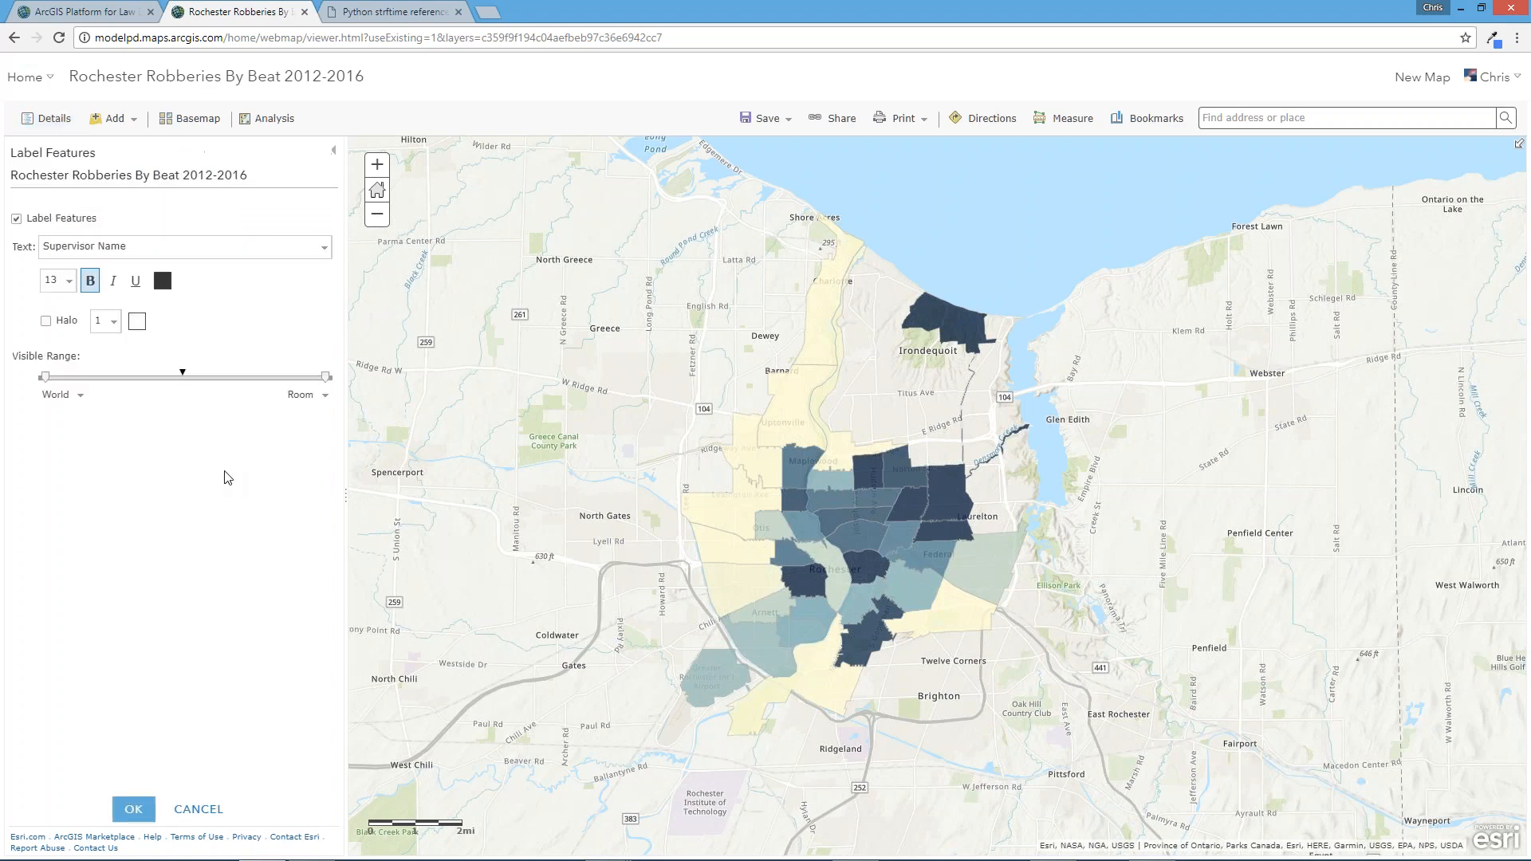
{"action": "left_click", "coordinate": [326, 251]}
{"action": "left_click_drag", "start_coordinate": [329, 277], "coordinate": [328, 344]}
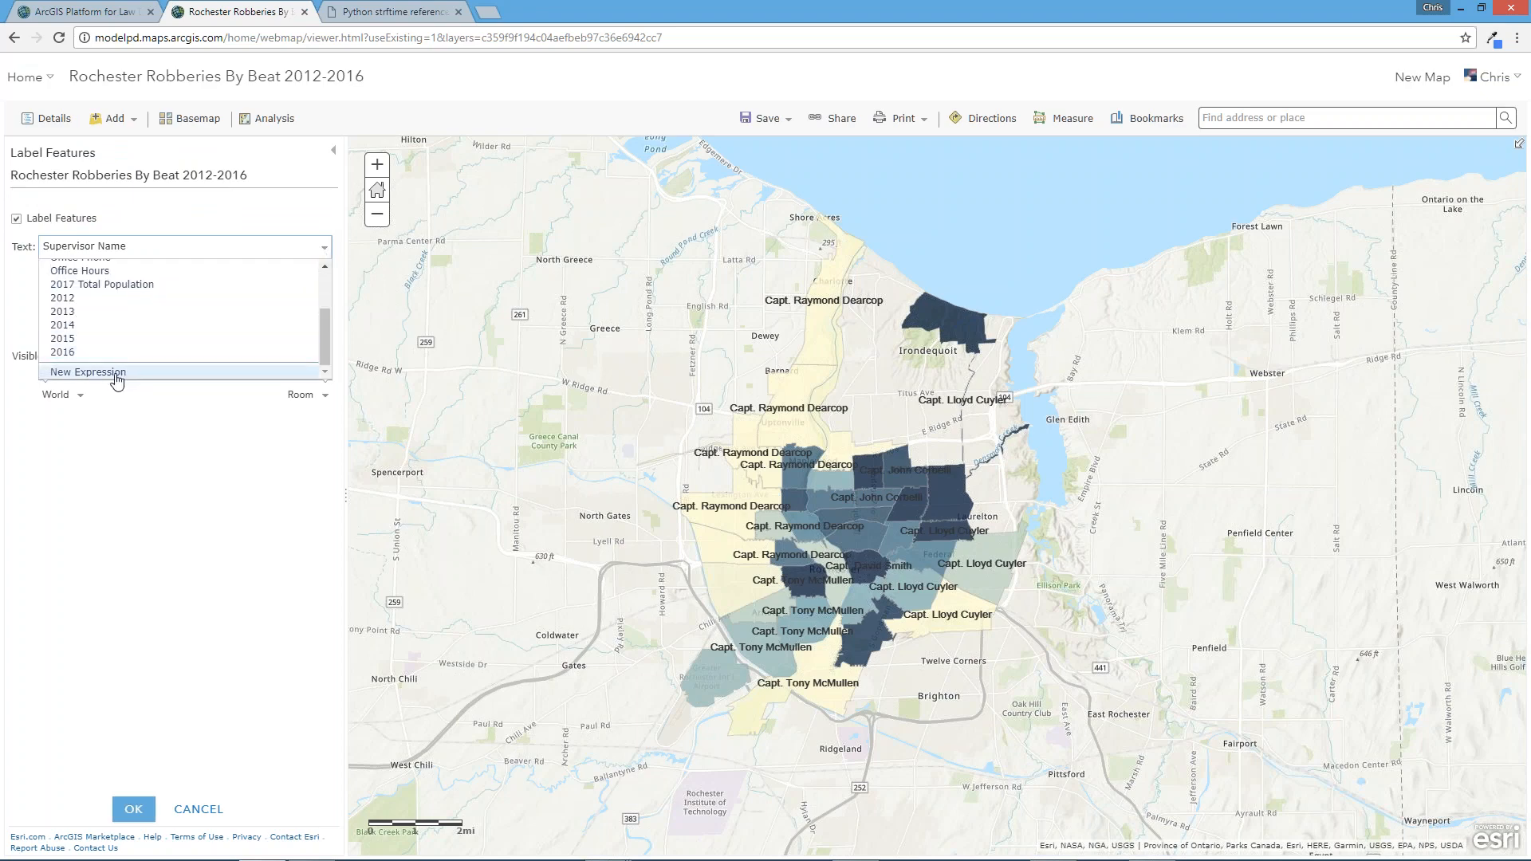
{"action": "left_click", "coordinate": [115, 374]}
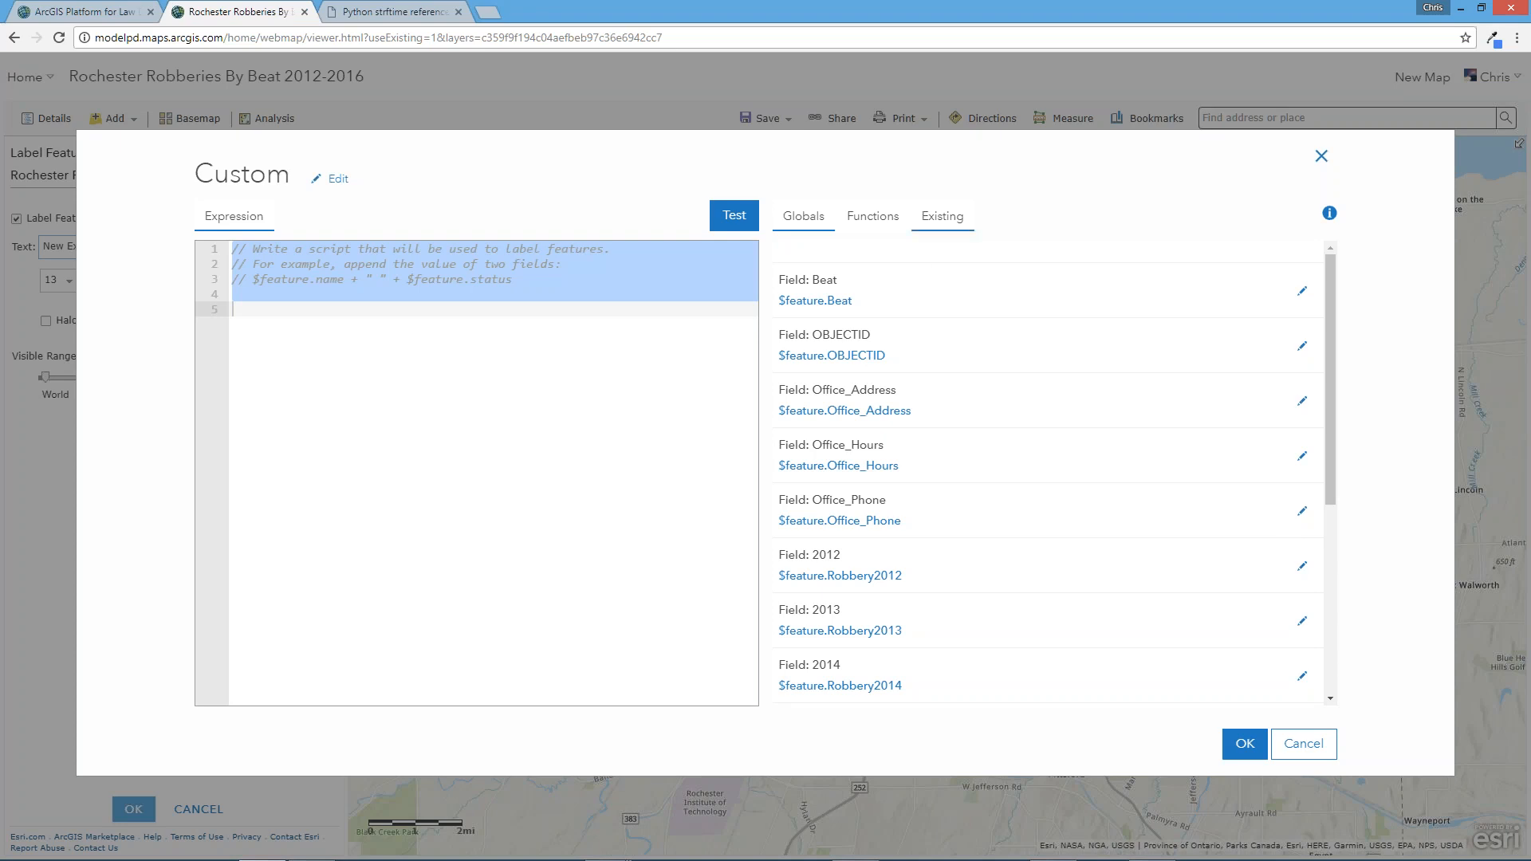
- Enter ($feature.Robbery2016/$feature.TOTPOP_CY) on line 5 of the label expression
{"action": "left_click", "coordinate": [942, 224]}
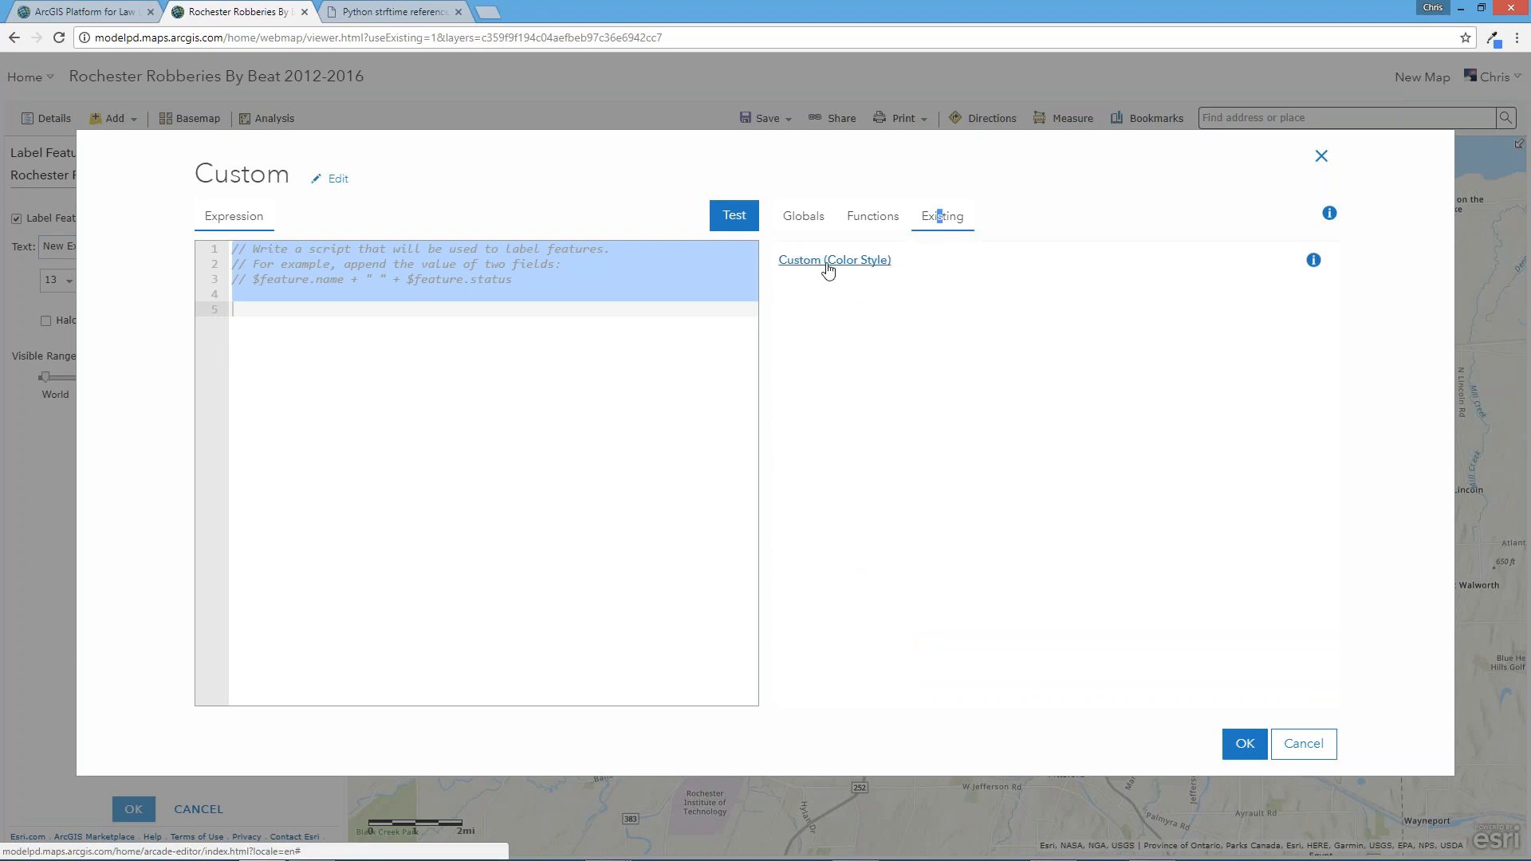
{"action": "left_click", "coordinate": [872, 220]}
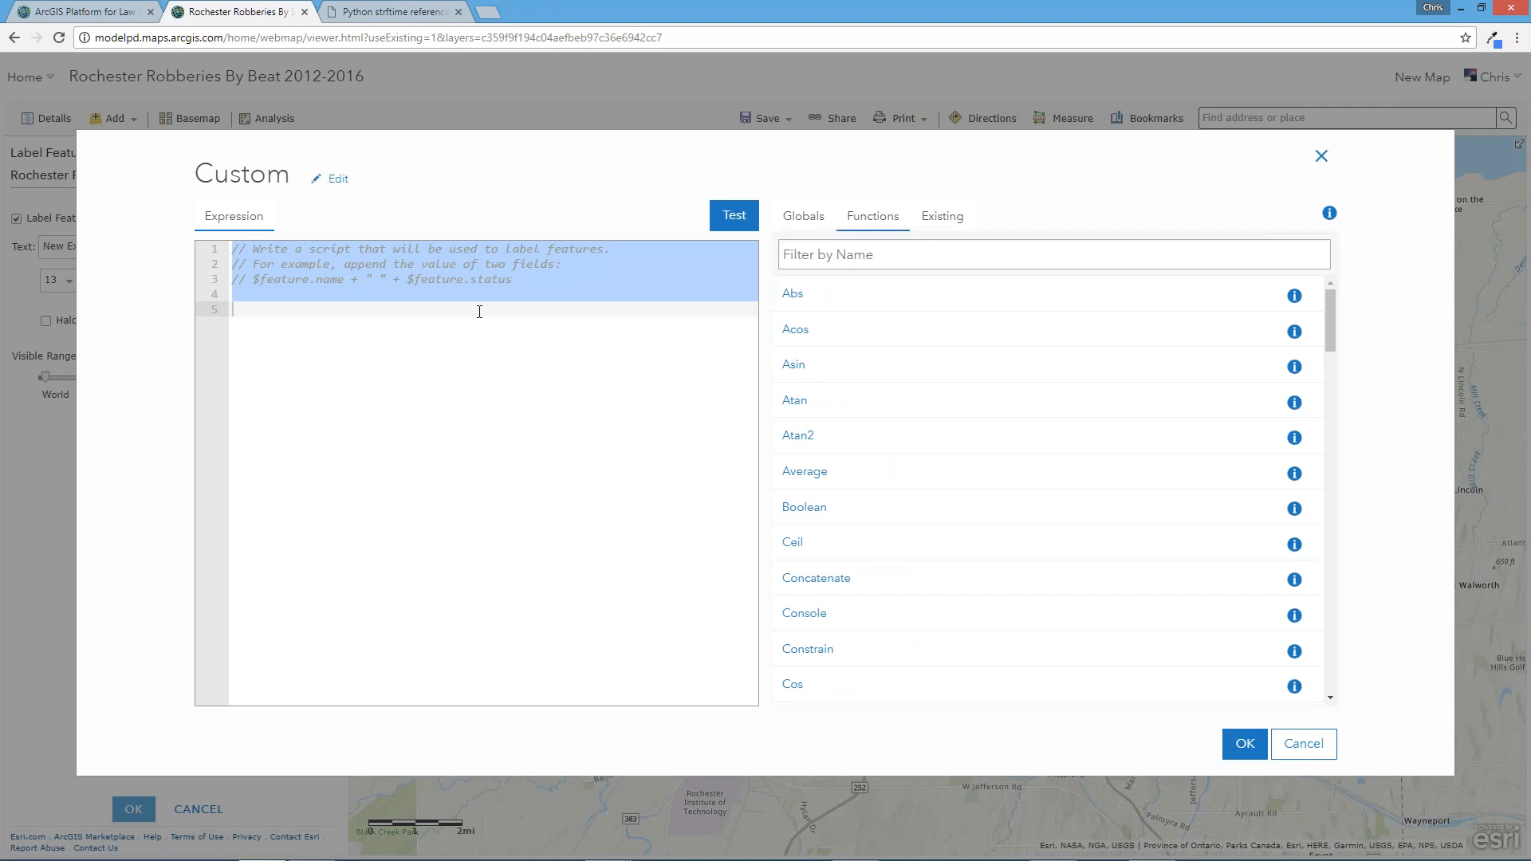
{"action": "left_click", "coordinate": [479, 311]}
{"action": "type", "text": "("}
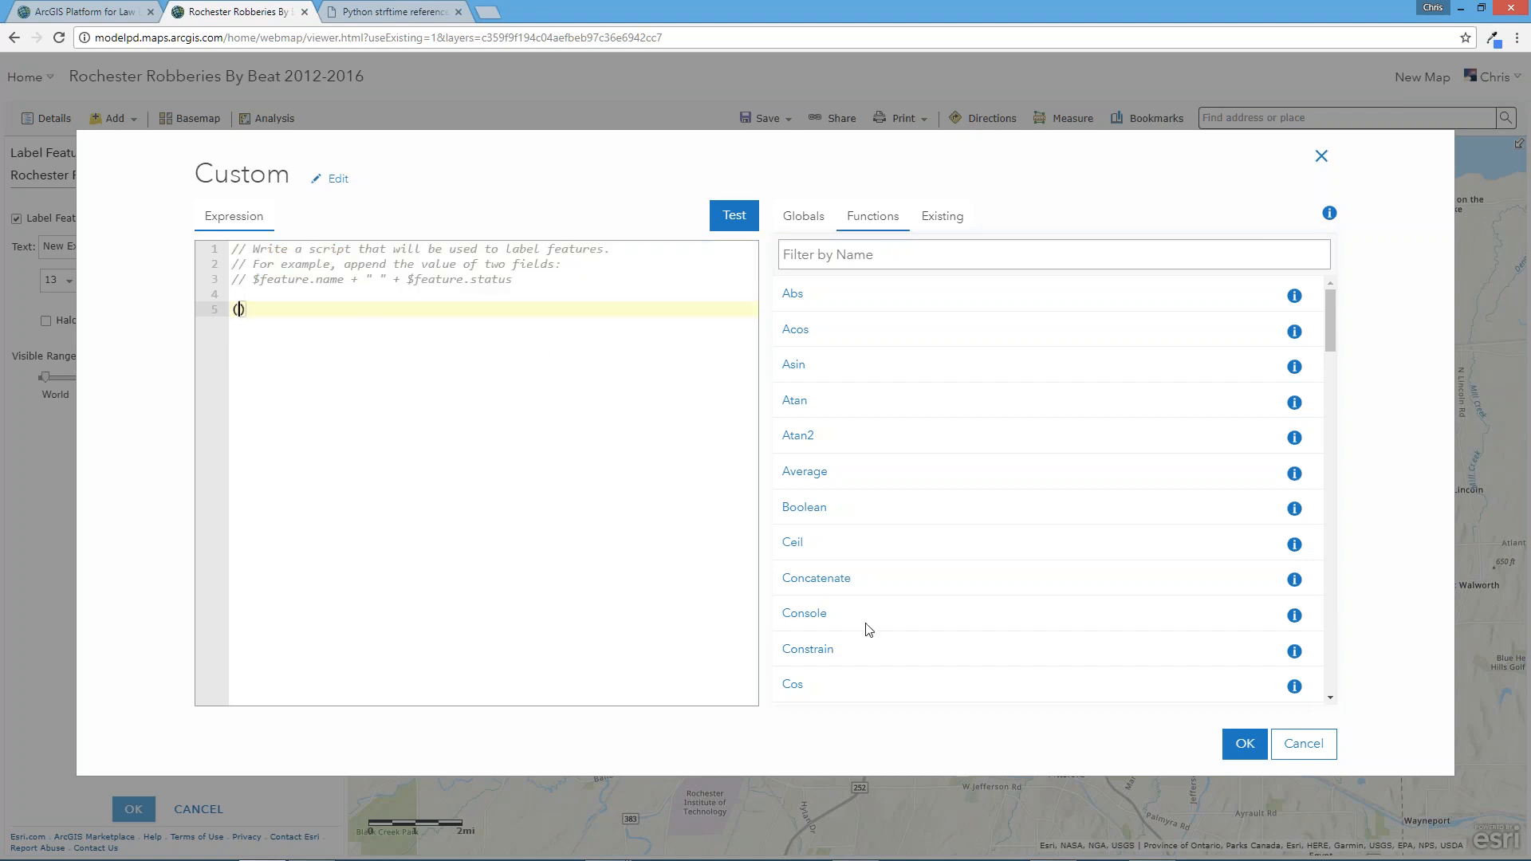
{"action": "scroll", "coordinate": [893, 399], "scroll_direction": "down", "scroll_amount": 5}
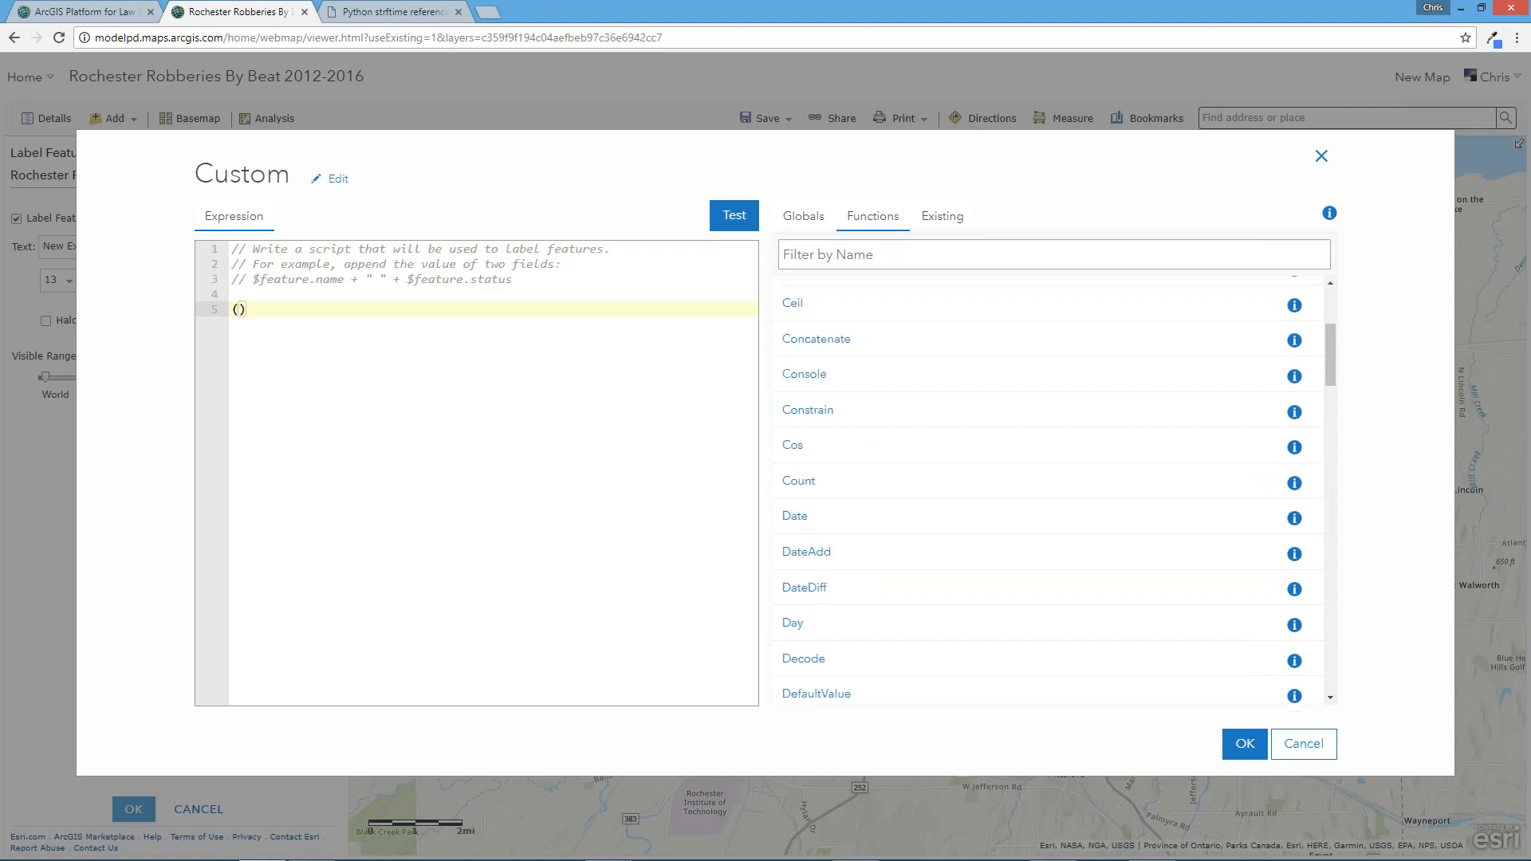
{"action": "left_click", "coordinate": [803, 215]}
{"action": "scroll", "coordinate": [845, 662], "scroll_direction": "down", "scroll_amount": 3}
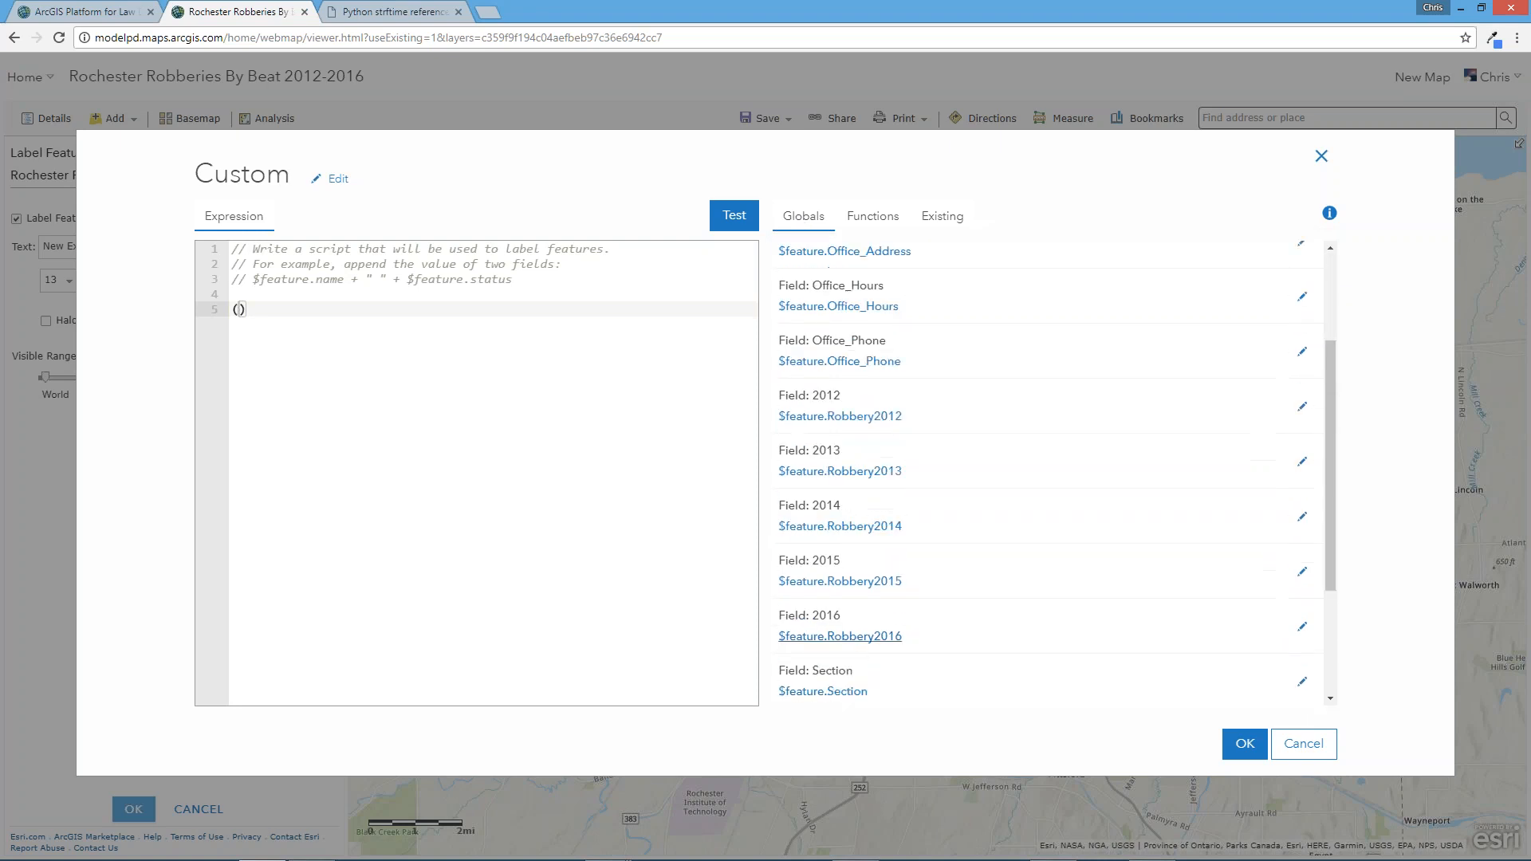
{"action": "left_click", "coordinate": [861, 636]}
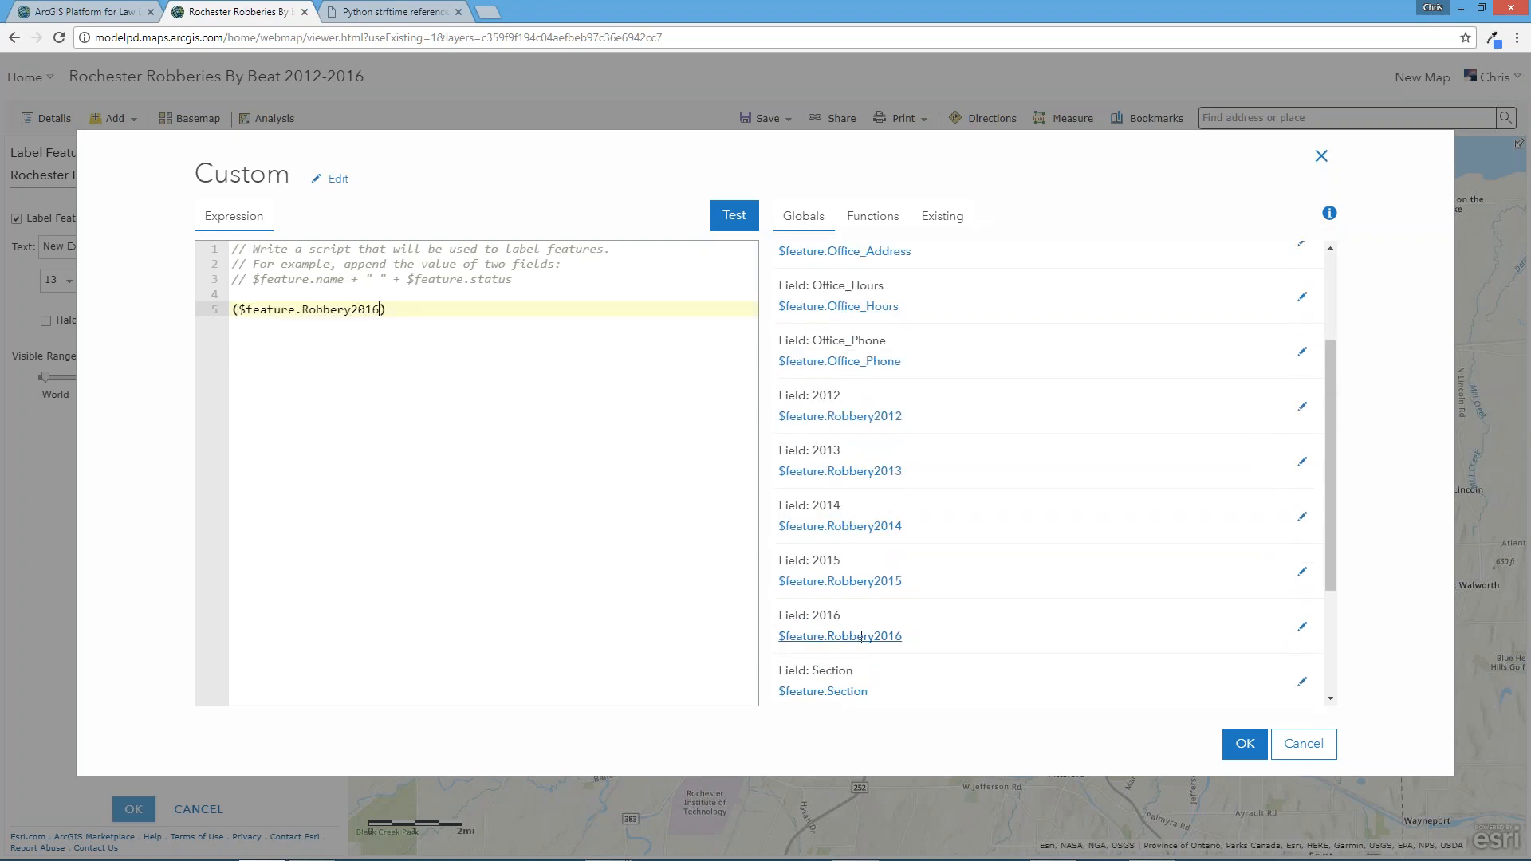
{"action": "type", "text": "/"}
{"action": "scroll", "coordinate": [971, 444], "scroll_direction": "up", "scroll_amount": 2}
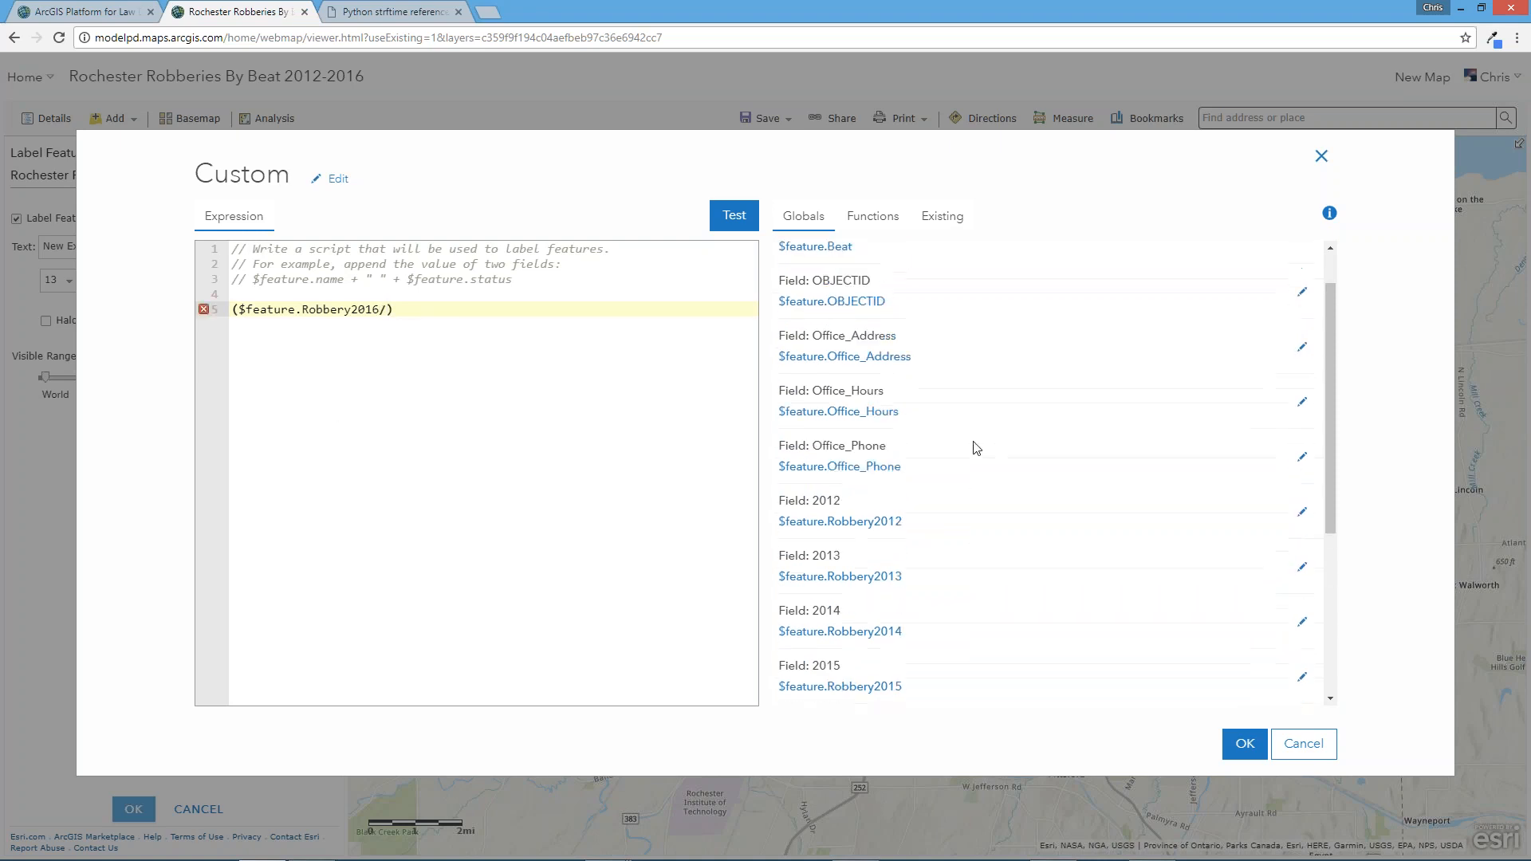
{"action": "scroll", "coordinate": [917, 440], "scroll_direction": "down", "scroll_amount": 5}
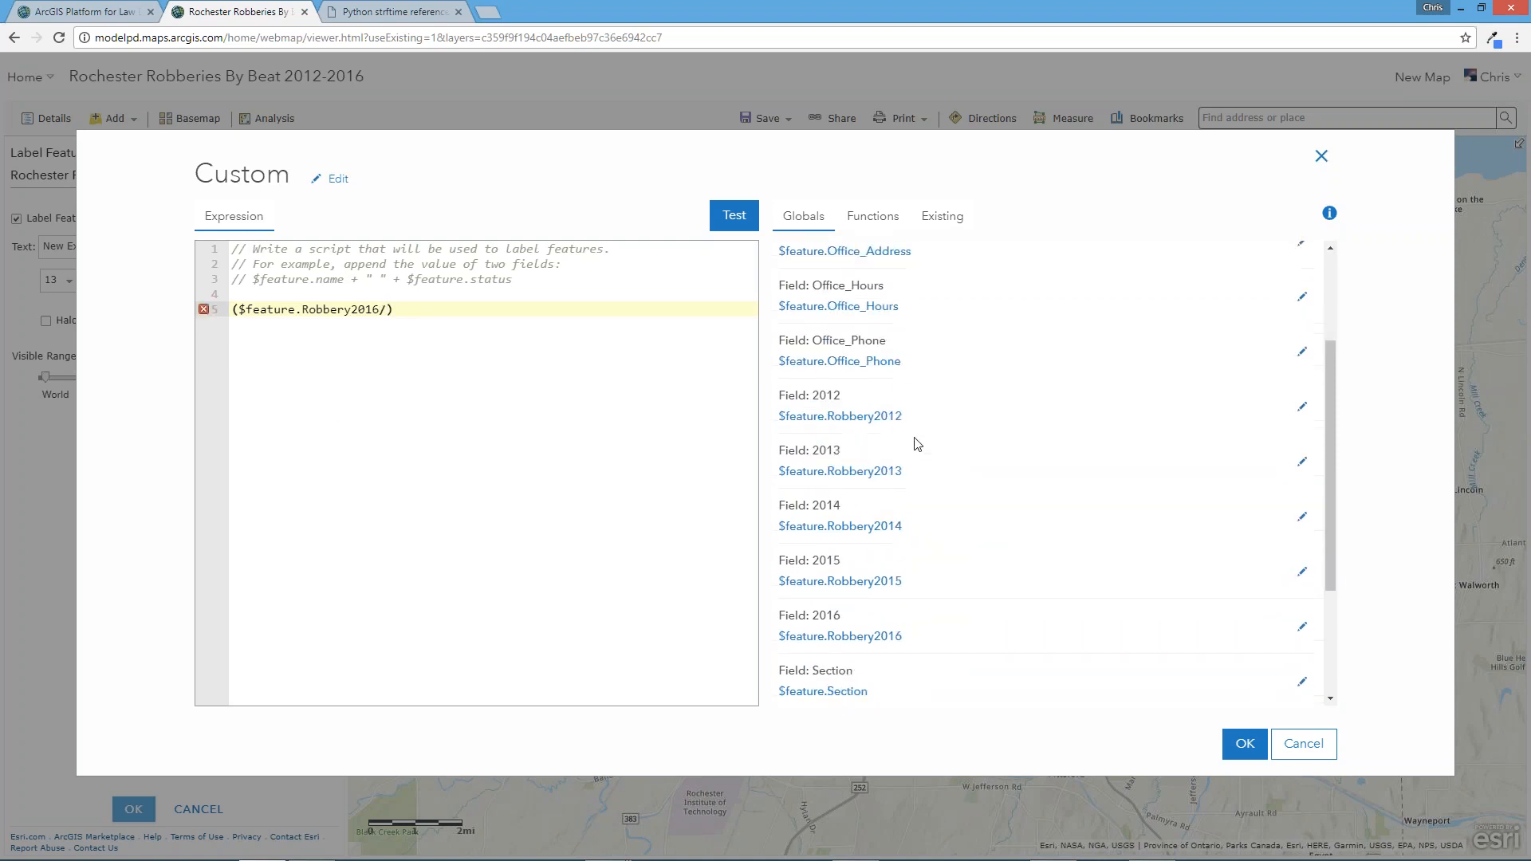
{"action": "left_click", "coordinate": [852, 611]}
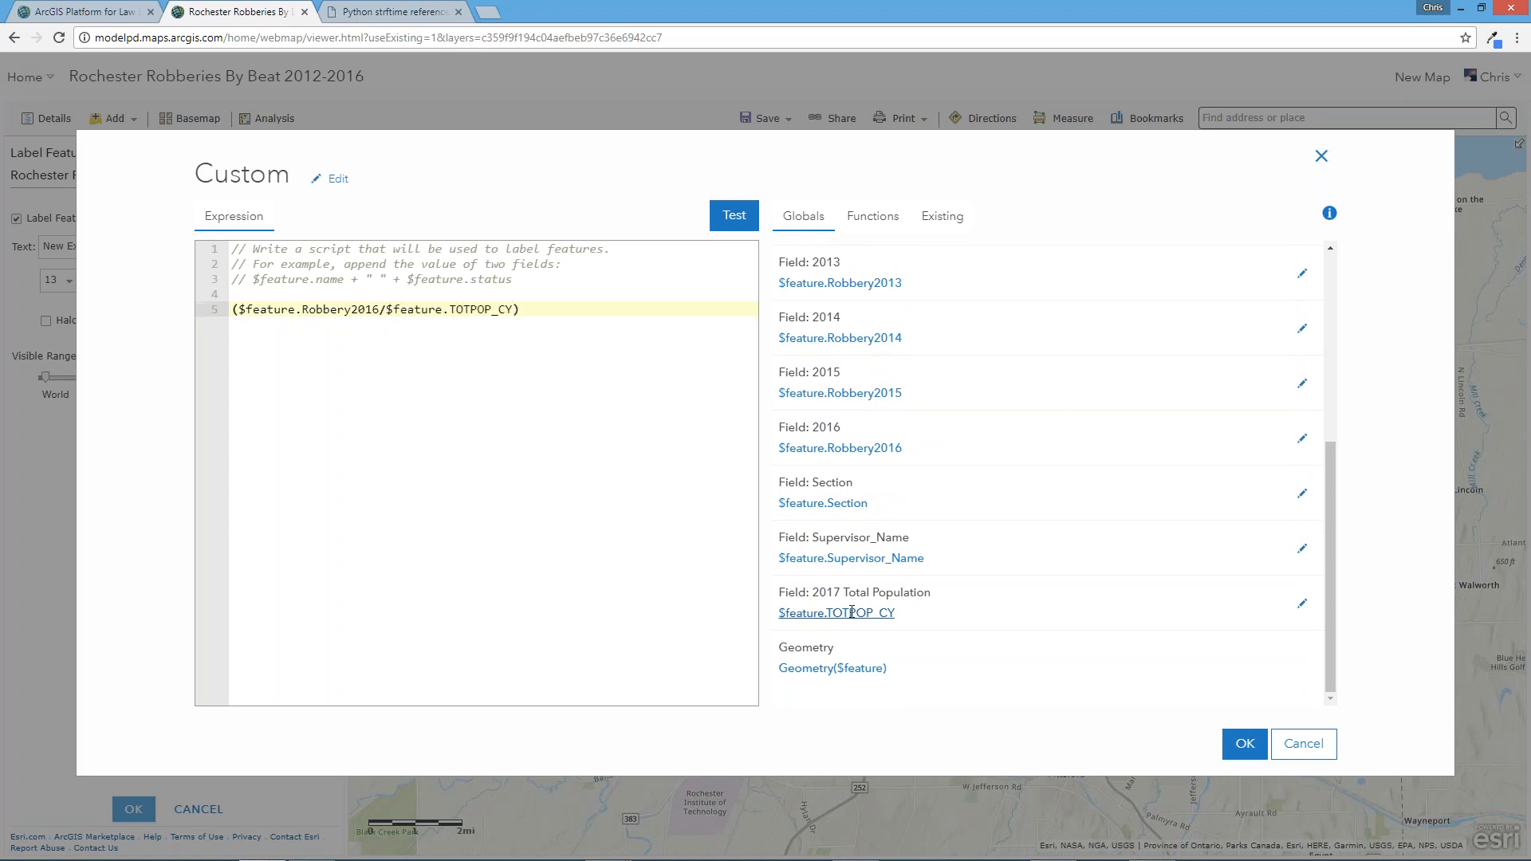
- Multiply the robbery-per-population ratio on line 5 by 1000 and test the label expression
{"action": "left_click", "coordinate": [563, 315]}
{"action": "type", "text": "*1000"}
{"action": "left_click", "coordinate": [723, 223]}
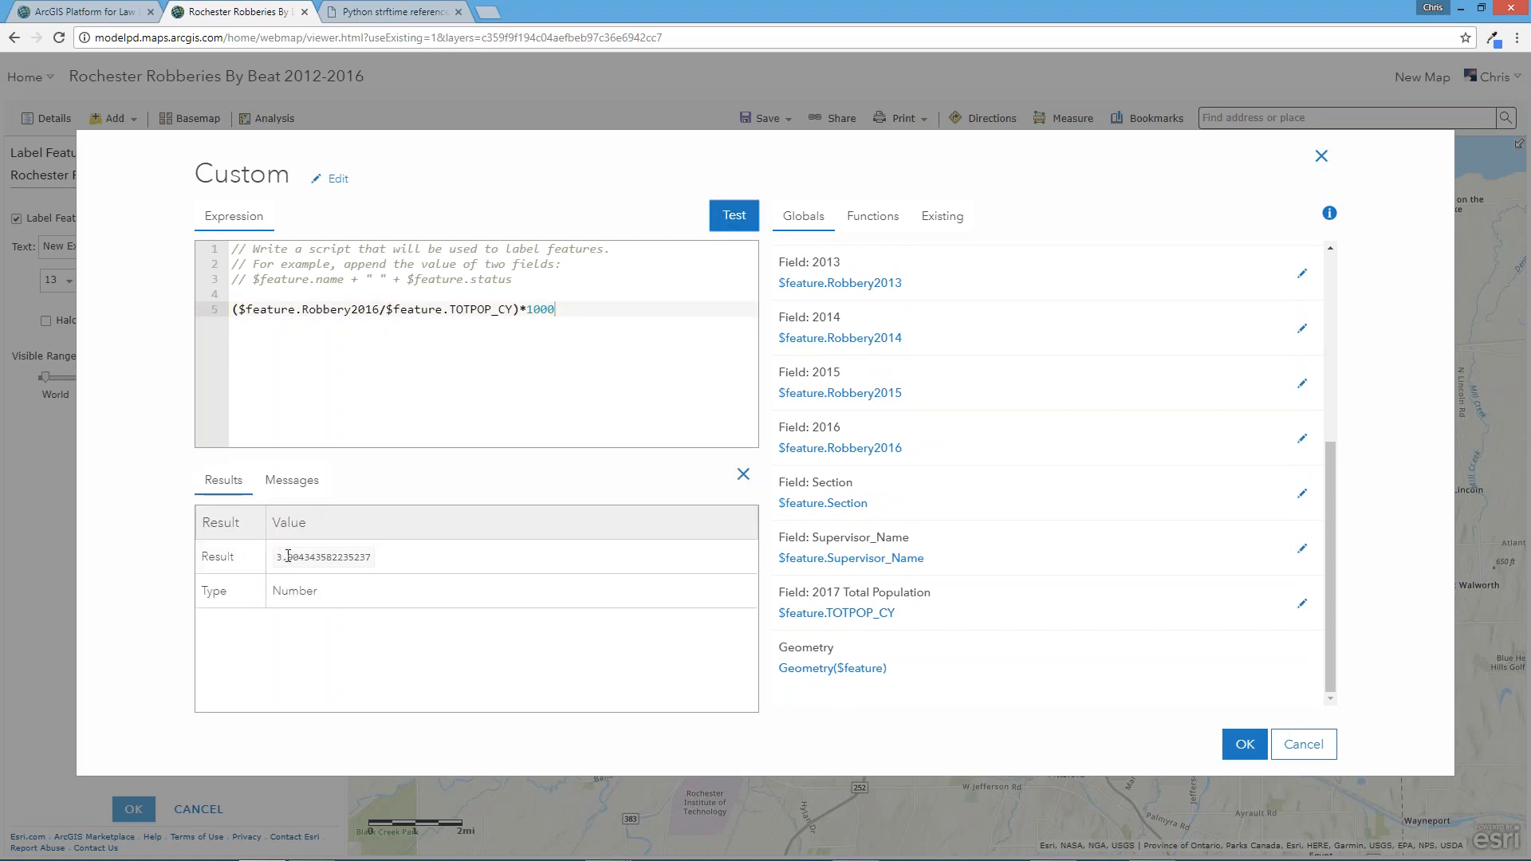
{"action": "left_click_drag", "start_coordinate": [288, 556], "coordinate": [371, 556]}
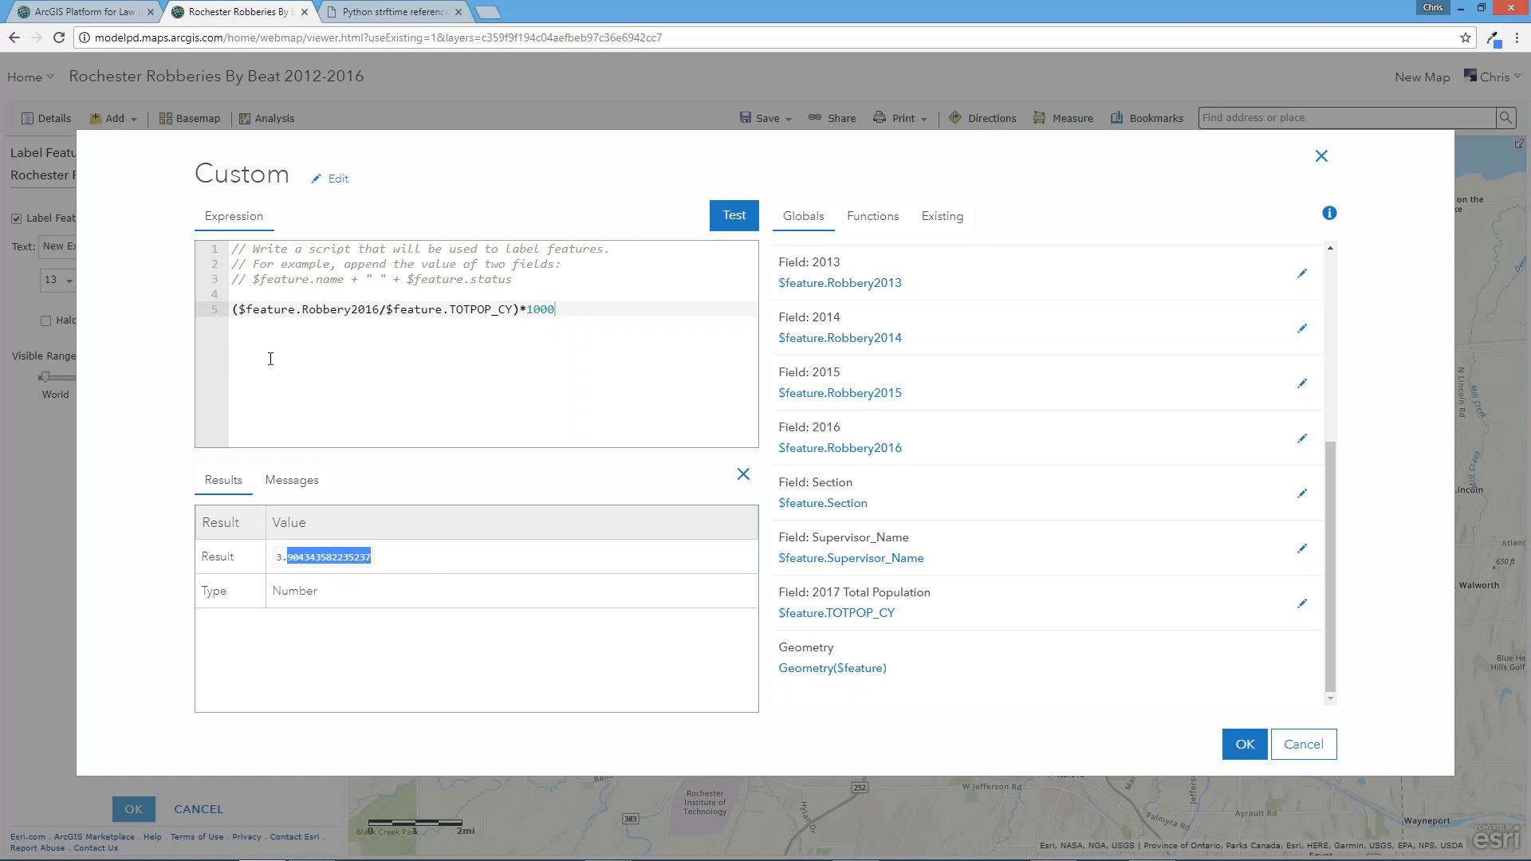
- Insert the Round function directly before the rate calculation on line 5 of the label expression
{"action": "left_click", "coordinate": [232, 309]}
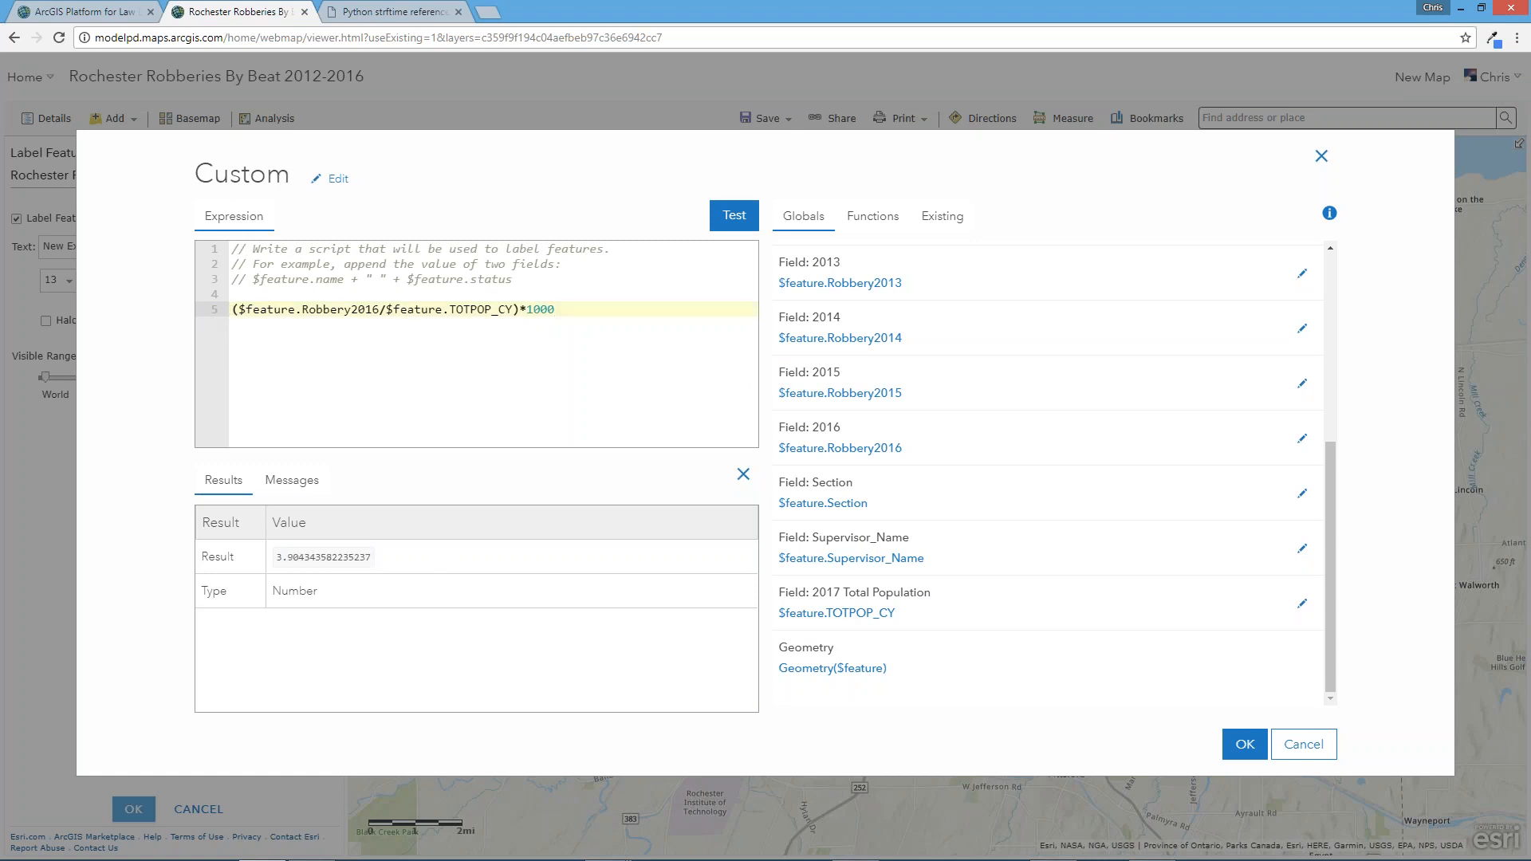
{"action": "left_click", "coordinate": [873, 216]}
{"action": "scroll", "coordinate": [883, 511], "scroll_direction": "down", "scroll_amount": 1}
{"action": "scroll", "coordinate": [882, 558], "scroll_direction": "down", "scroll_amount": 15}
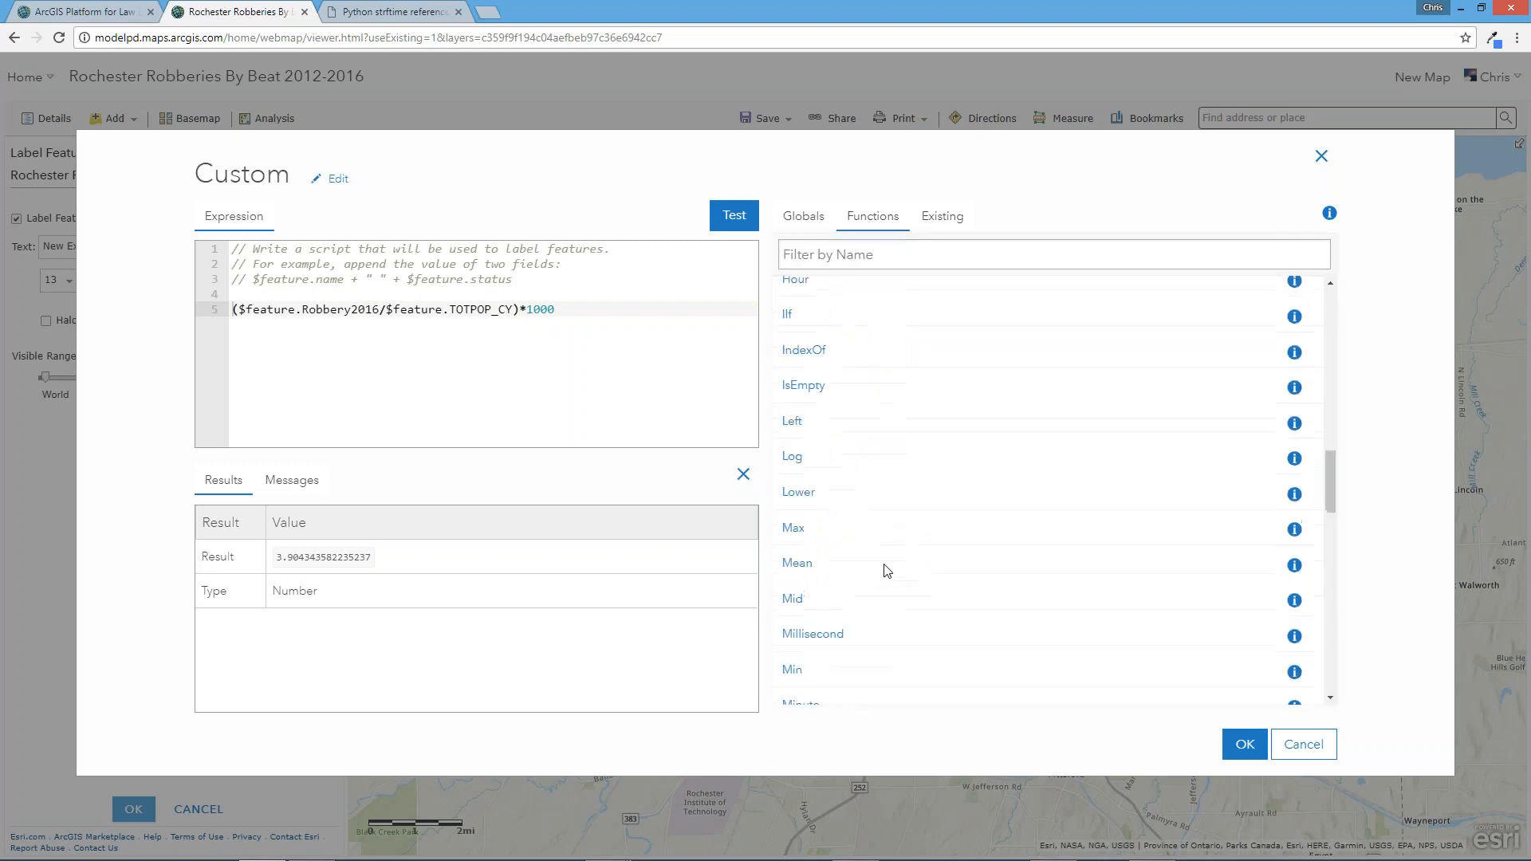
{"action": "scroll", "coordinate": [845, 646], "scroll_direction": "down", "scroll_amount": 2}
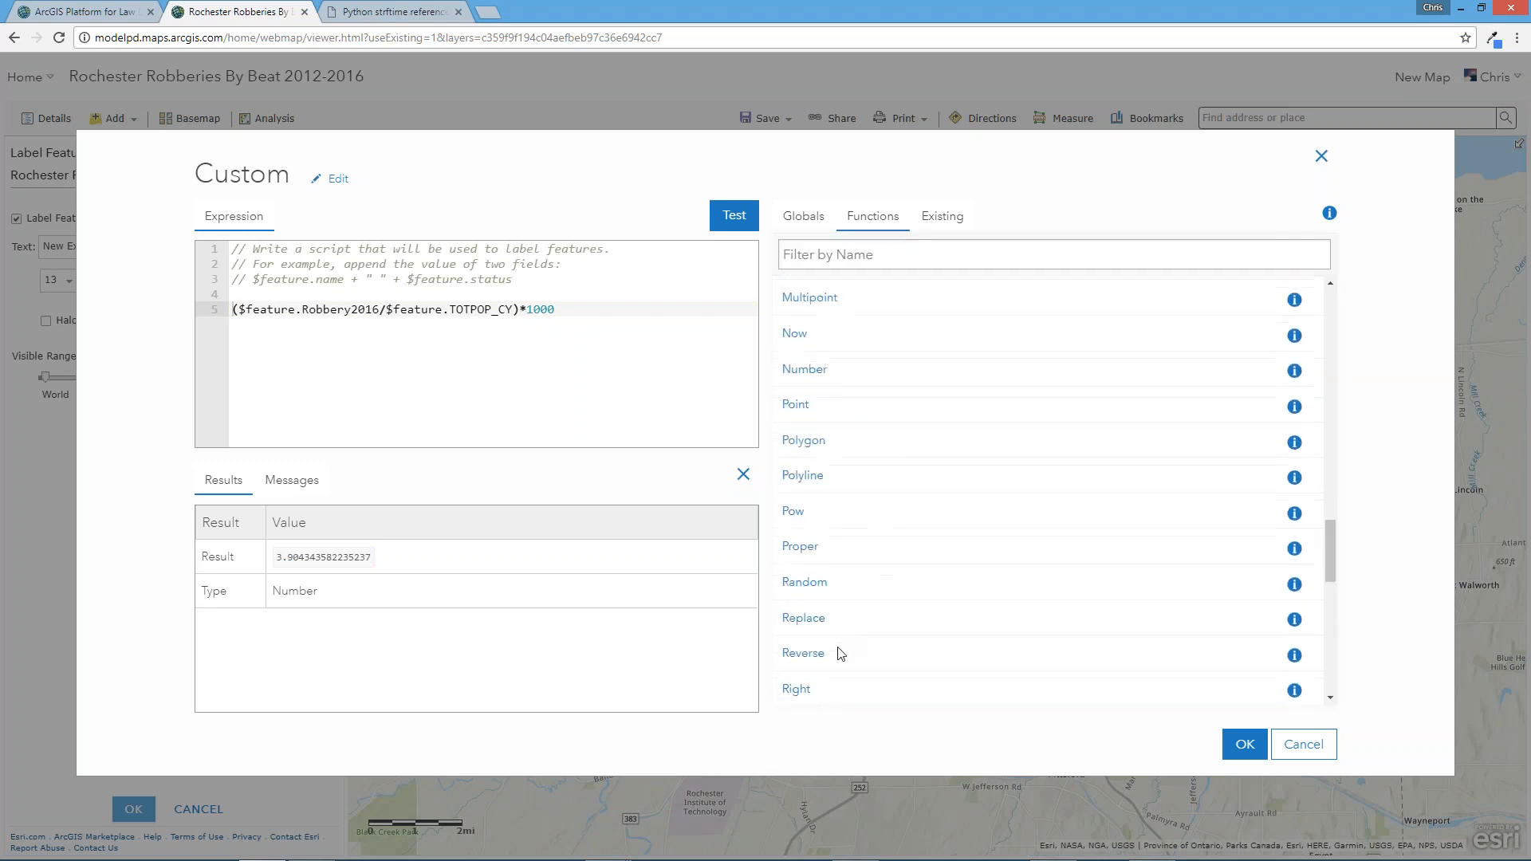
{"action": "scroll", "coordinate": [834, 650], "scroll_direction": "down", "scroll_amount": 2}
{"action": "left_click", "coordinate": [795, 566]}
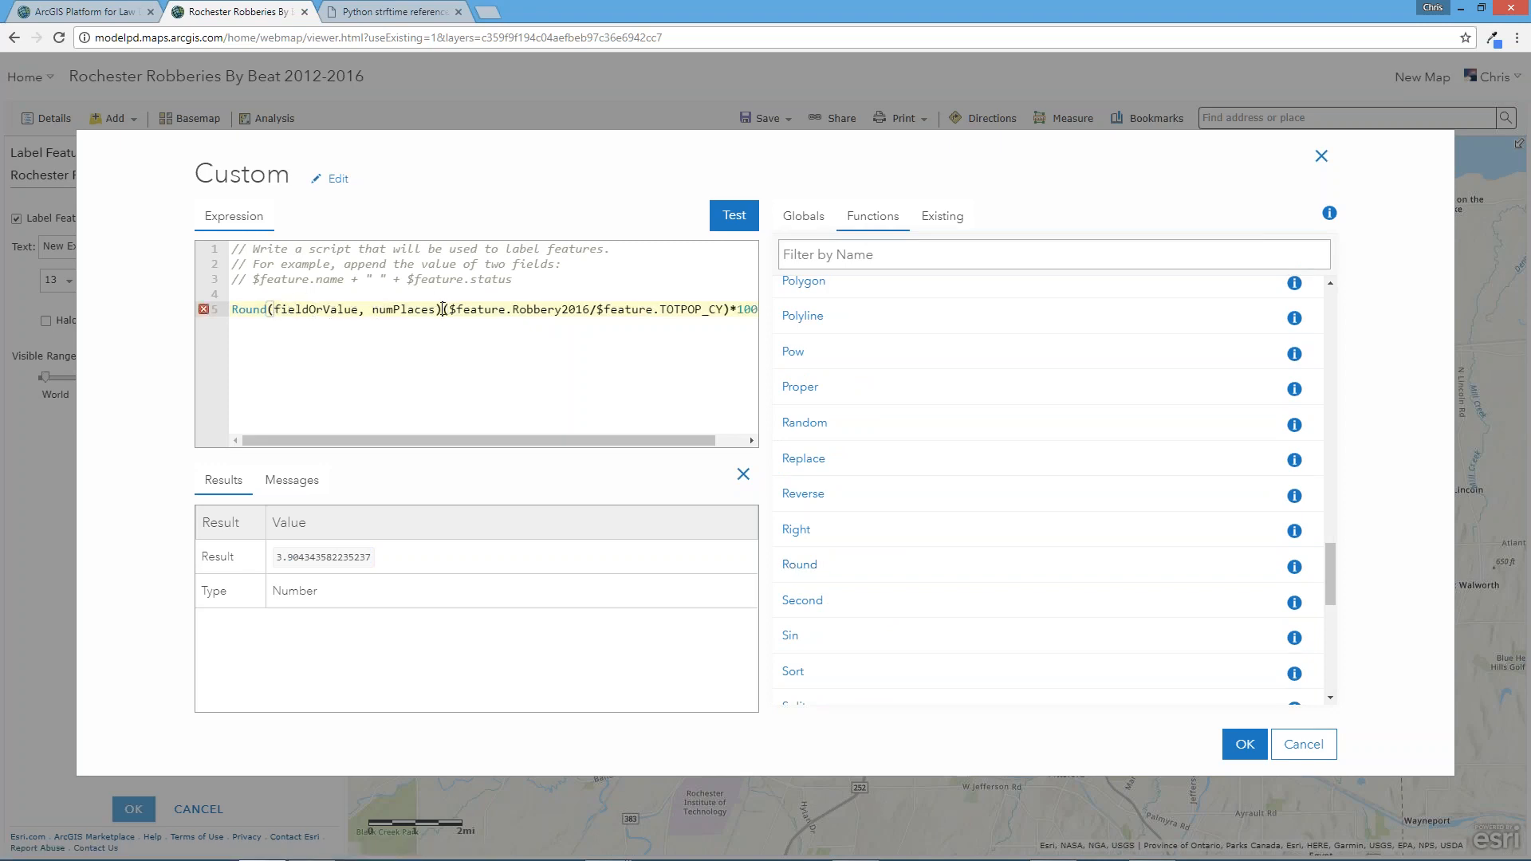
- Complete the expression as Round(($feature.Robbery2016/$feature.TOTPOP_CY)*1000,1), test it, and accept it as the label text
{"action": "left_click_drag", "start_coordinate": [444, 309], "coordinate": [281, 311]}
{"action": "key", "text": "BackSpace"}
{"action": "left_click", "coordinate": [635, 321]}
{"action": "type", "text": ",1)"}
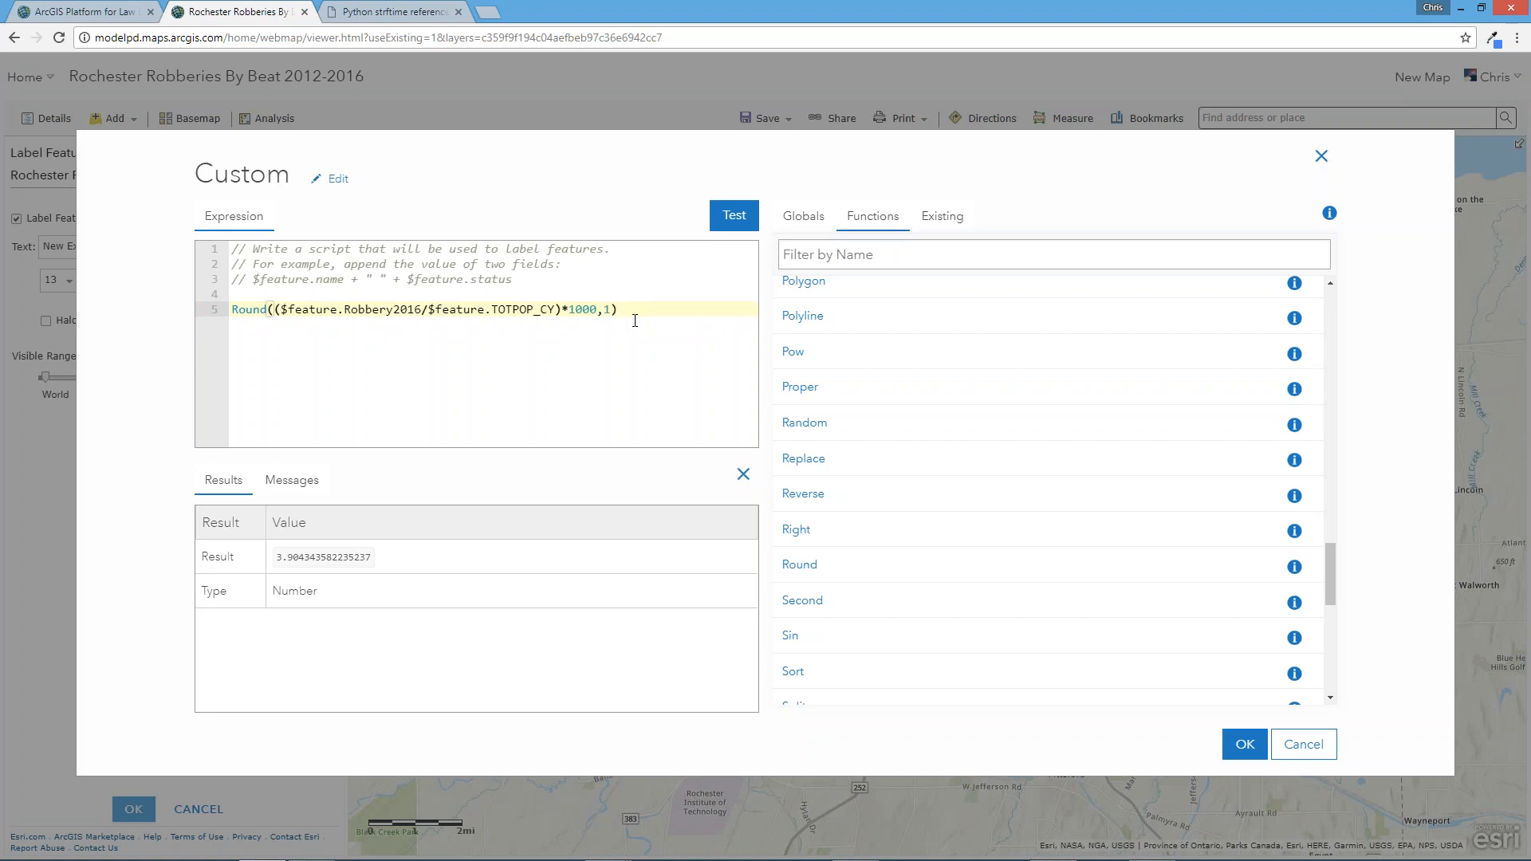
{"action": "left_click", "coordinate": [733, 215]}
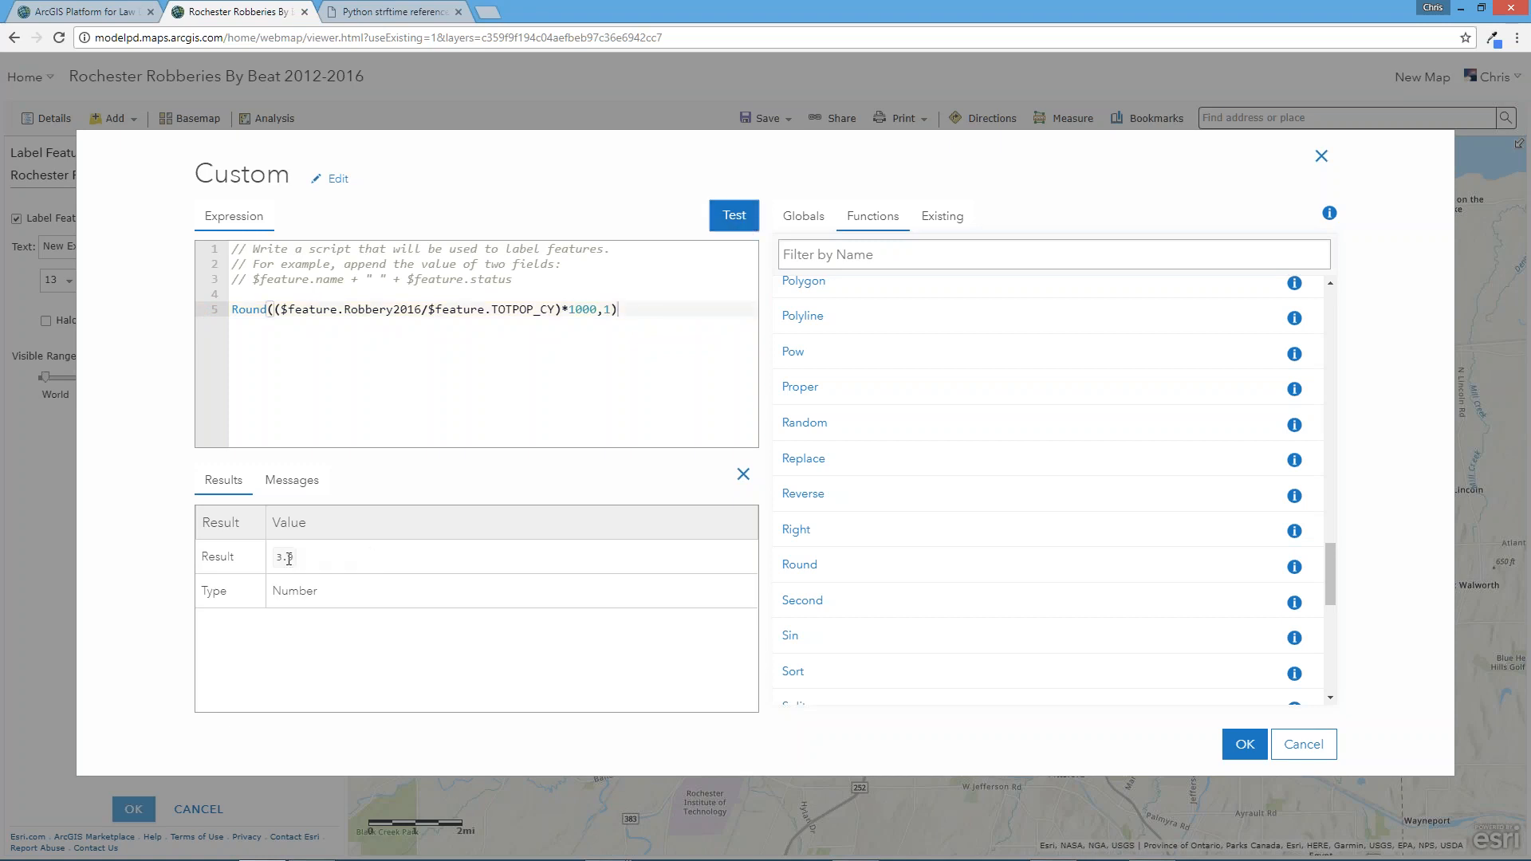
{"action": "left_click", "coordinate": [1244, 744]}
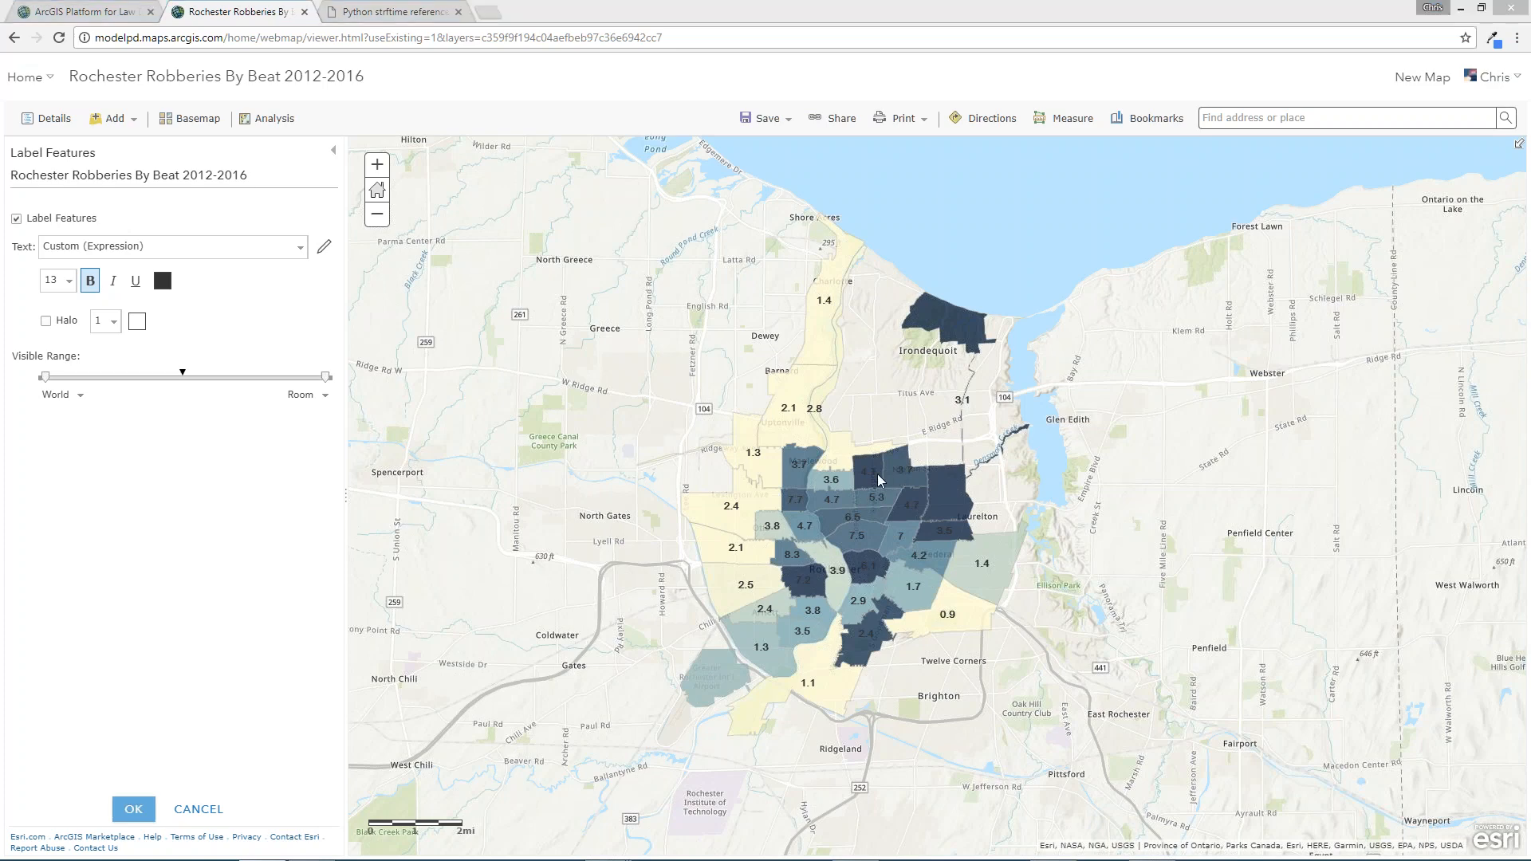
- Switch to the PowerPoint slide show and advance from the Arcade Demos slide to the References slide
{"action": "key", "text": "alt+Tab"}
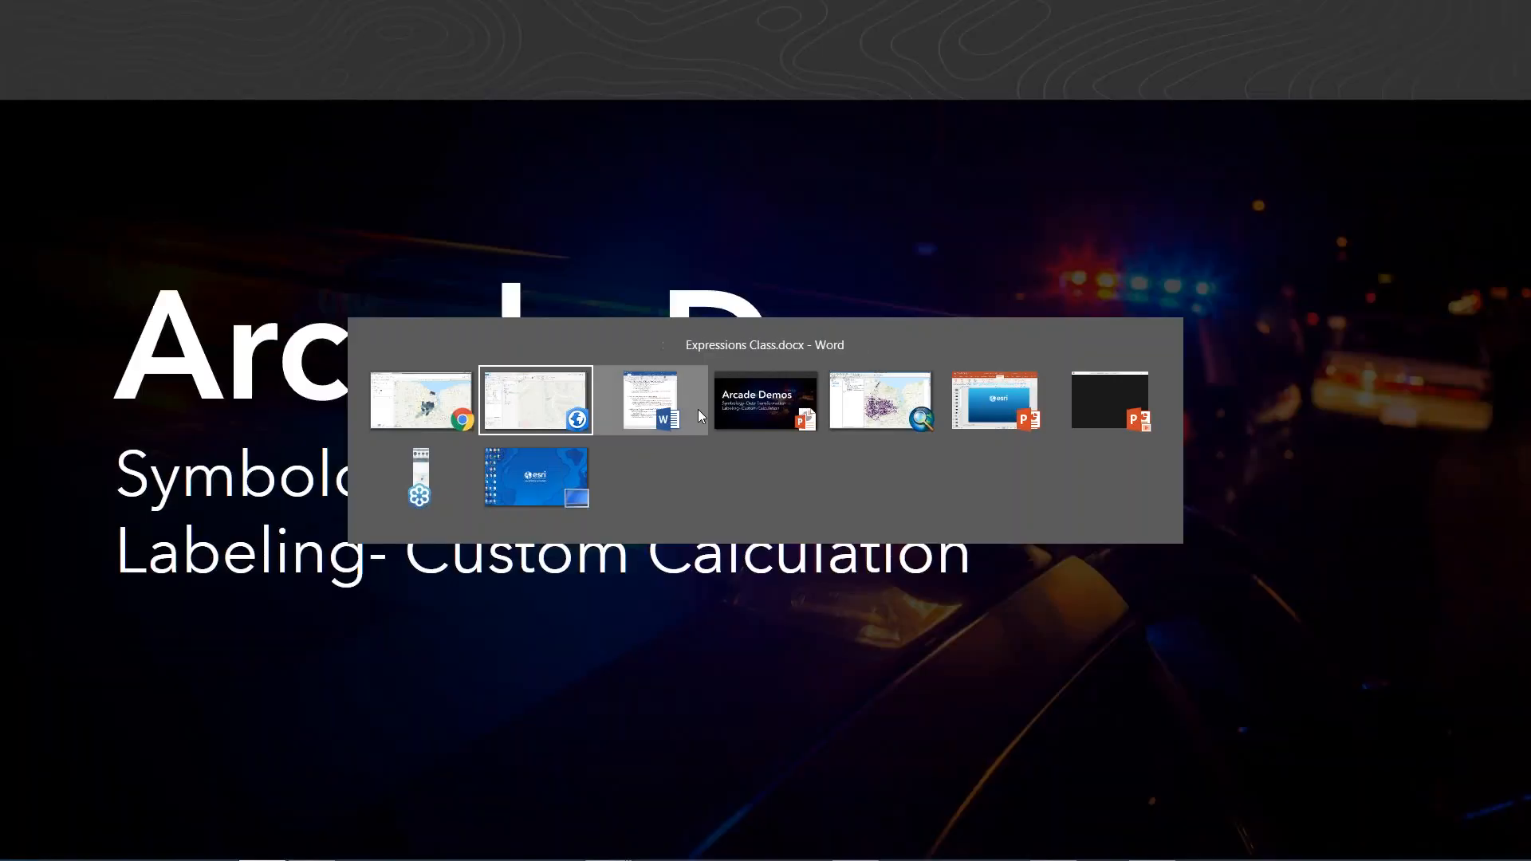
{"action": "left_click", "coordinate": [804, 413]}
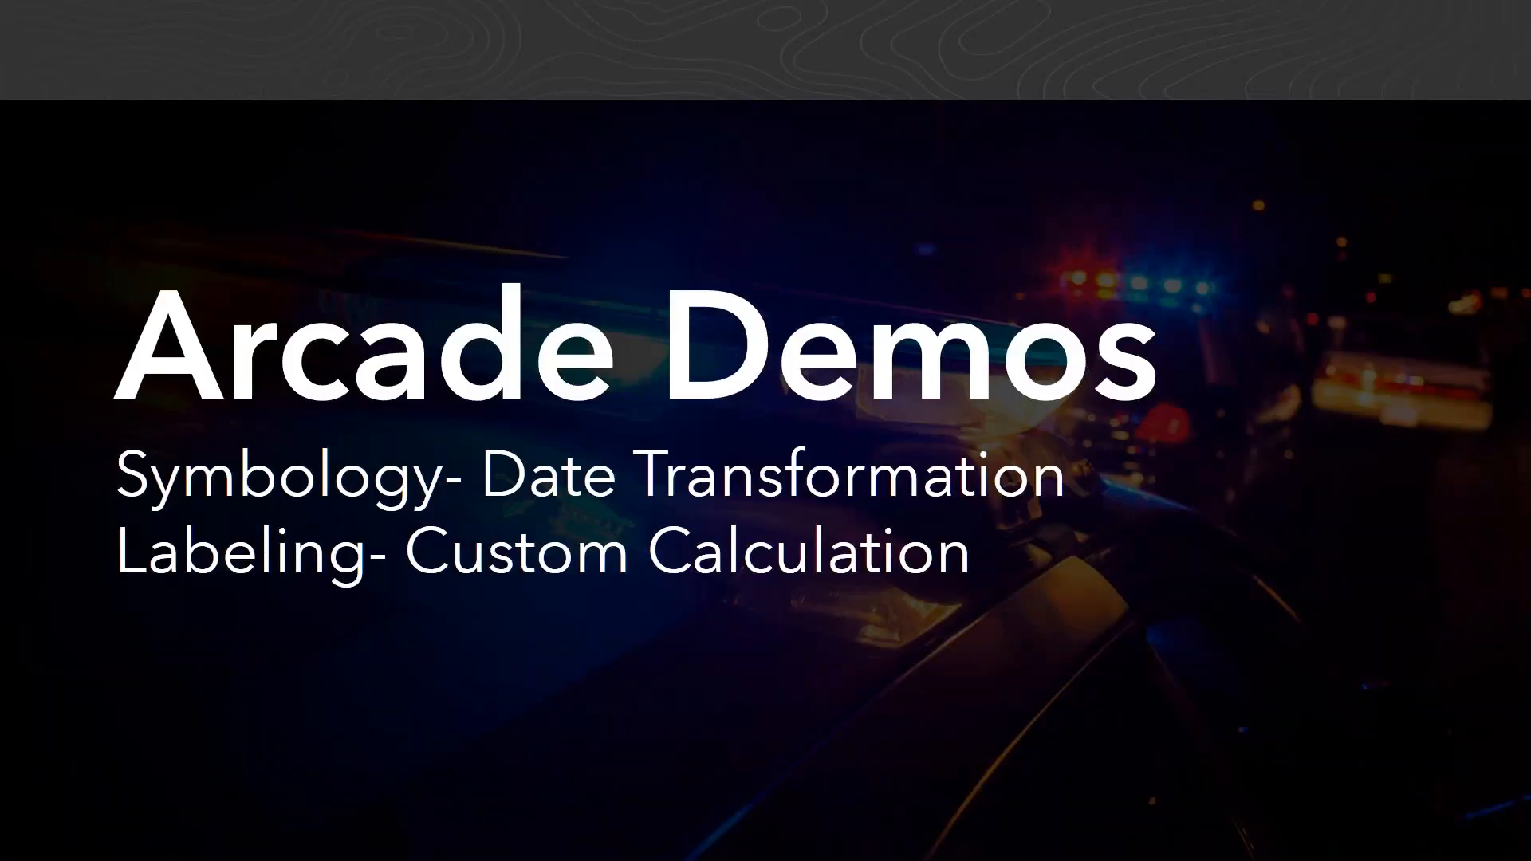
{"action": "left_click", "coordinate": [652, 587]}
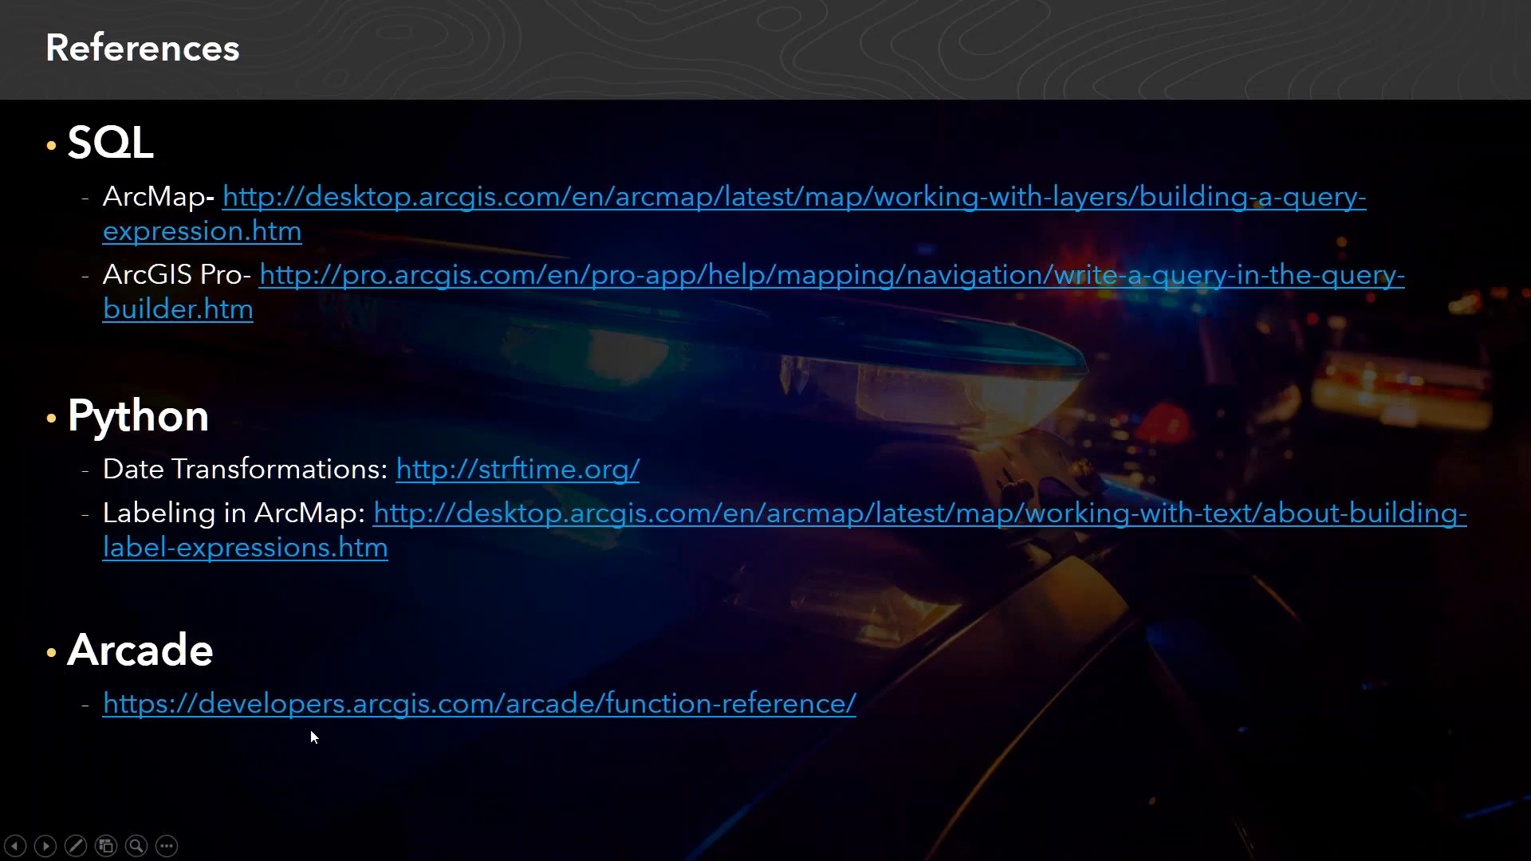